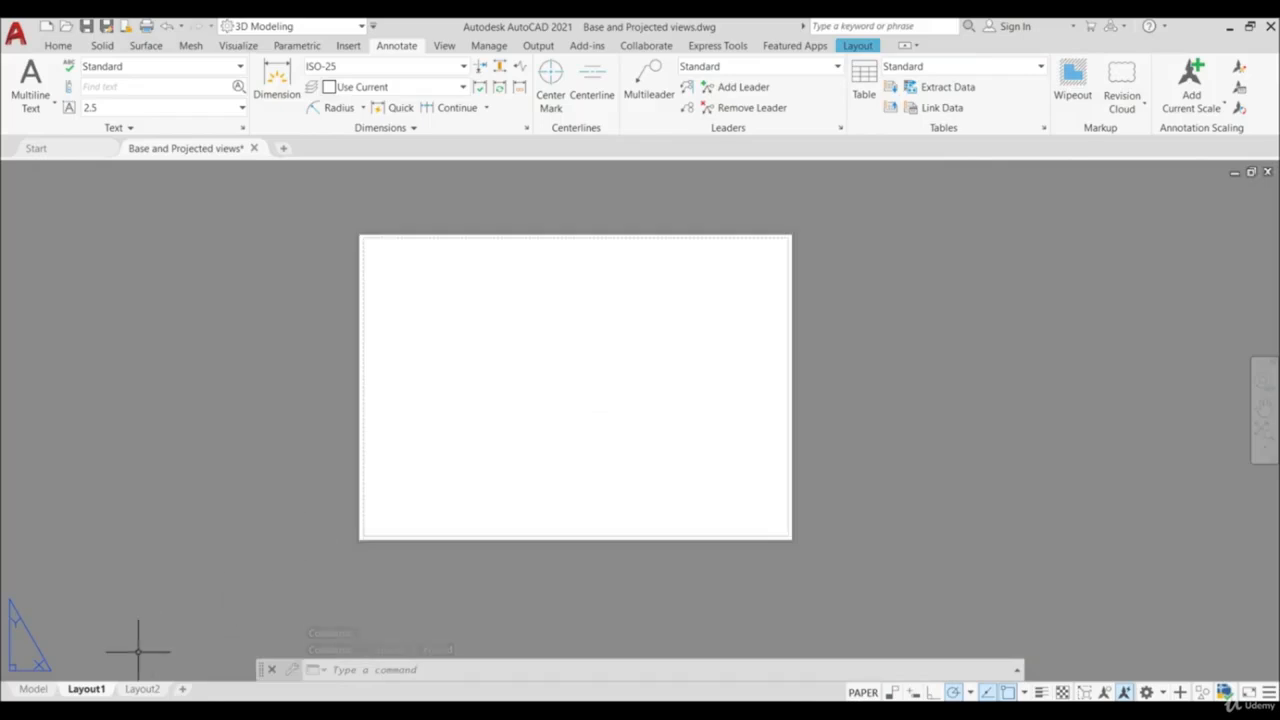
- Modify Layout1's page setup to use the DWG To PDF.pc3 plotter with ISO full bleed A4 (210.00 x 297.00 mm) paper
right_click(83, 690)
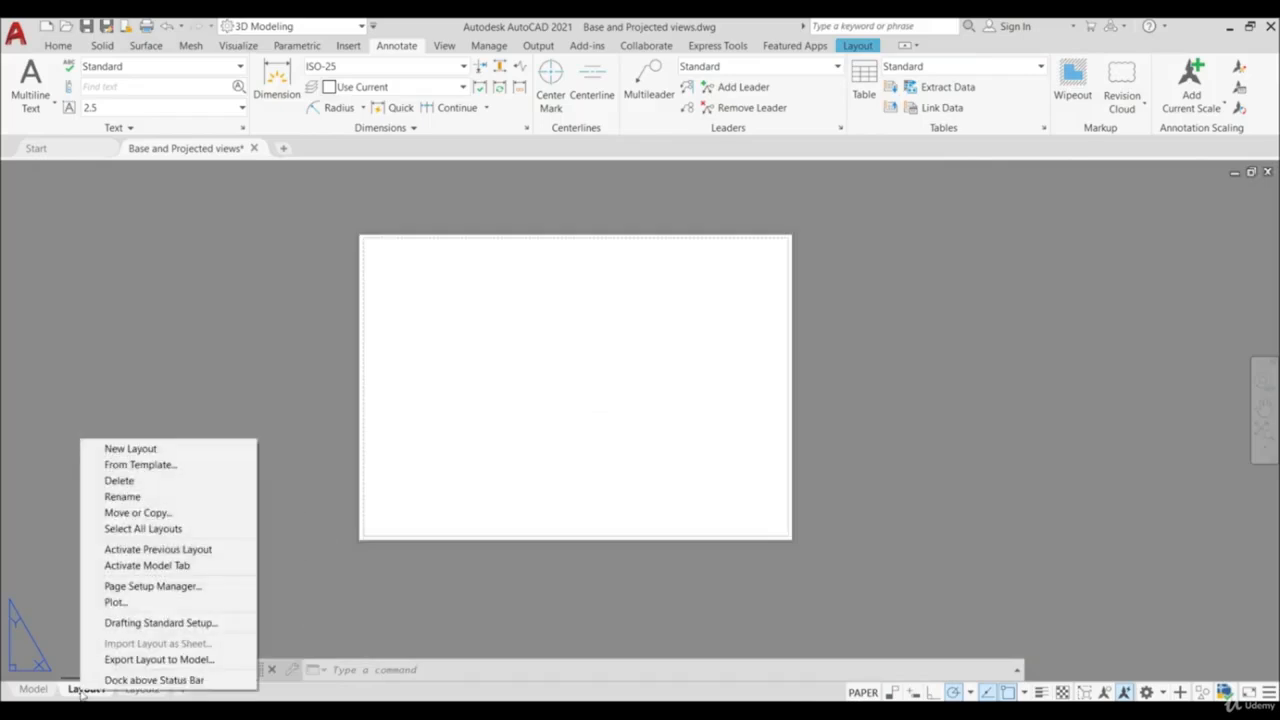
click(160, 587)
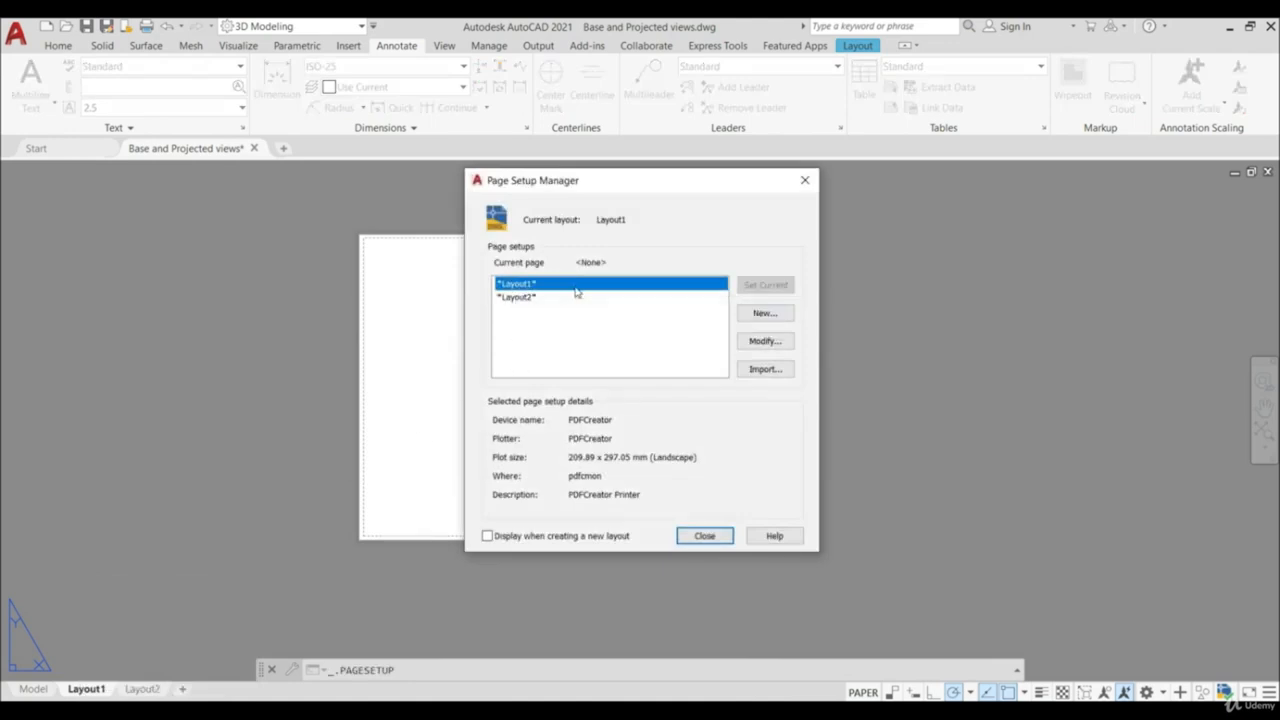
click(764, 342)
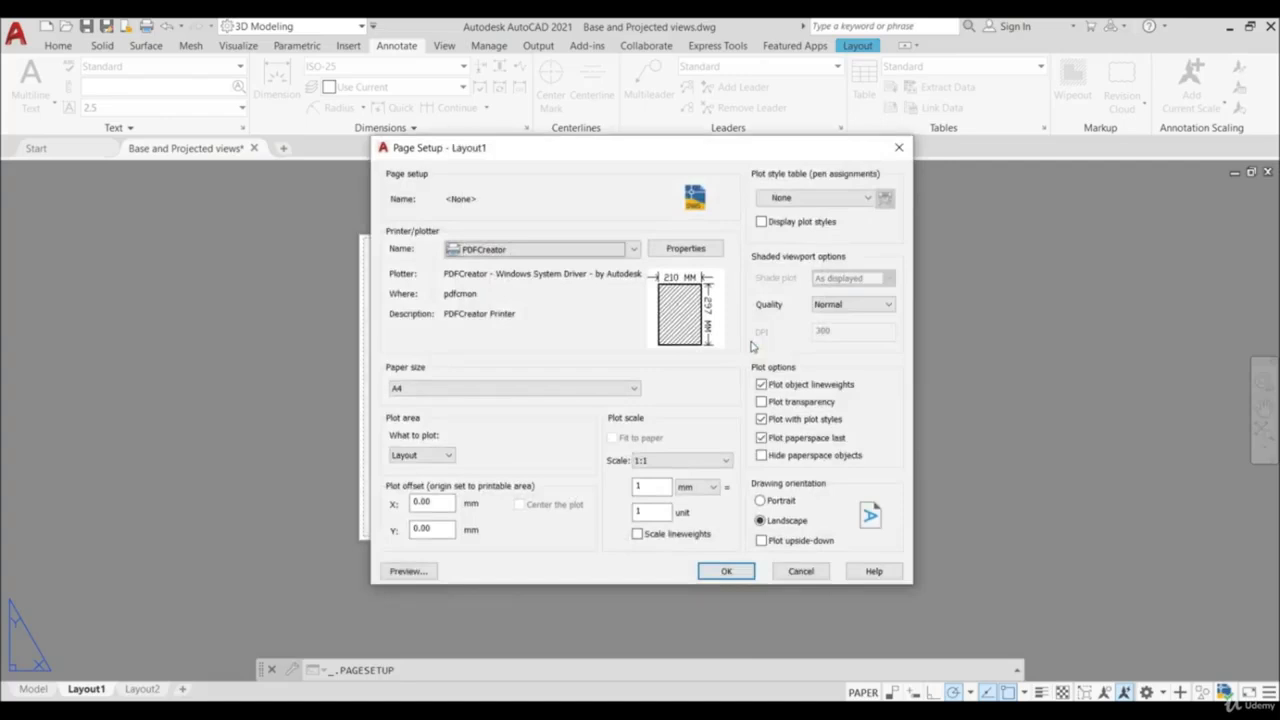
click(507, 254)
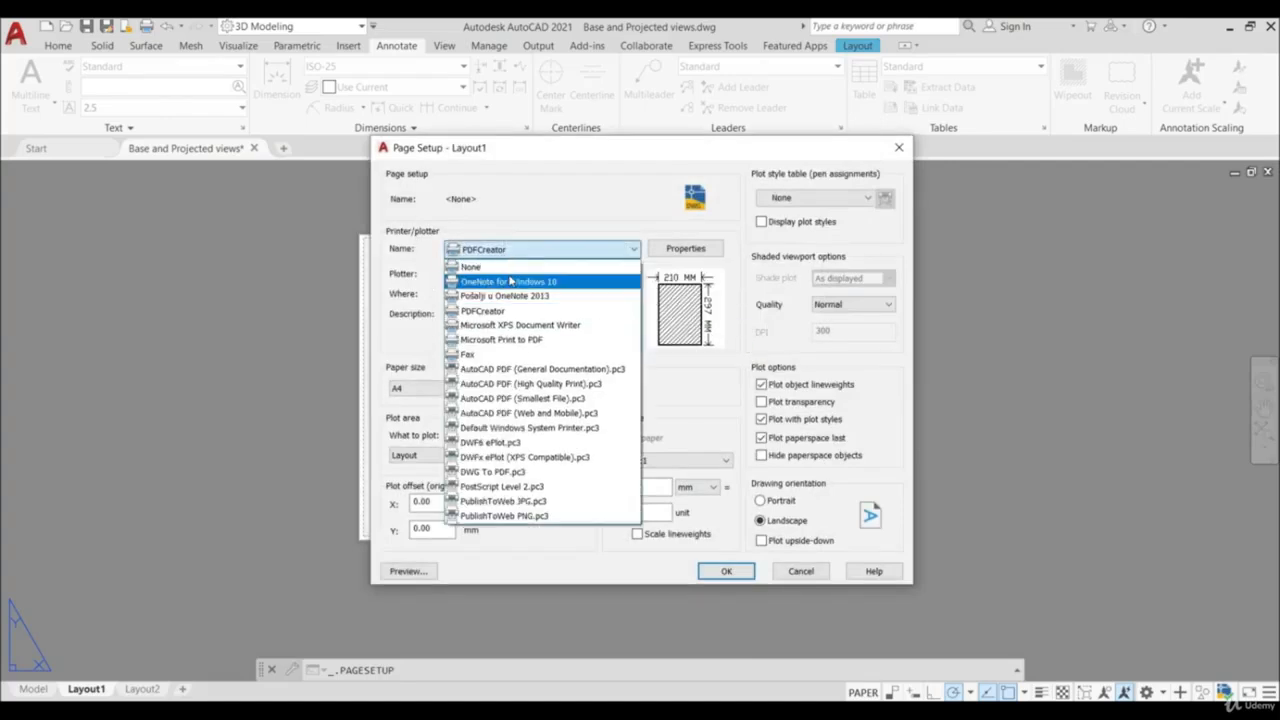
click(531, 472)
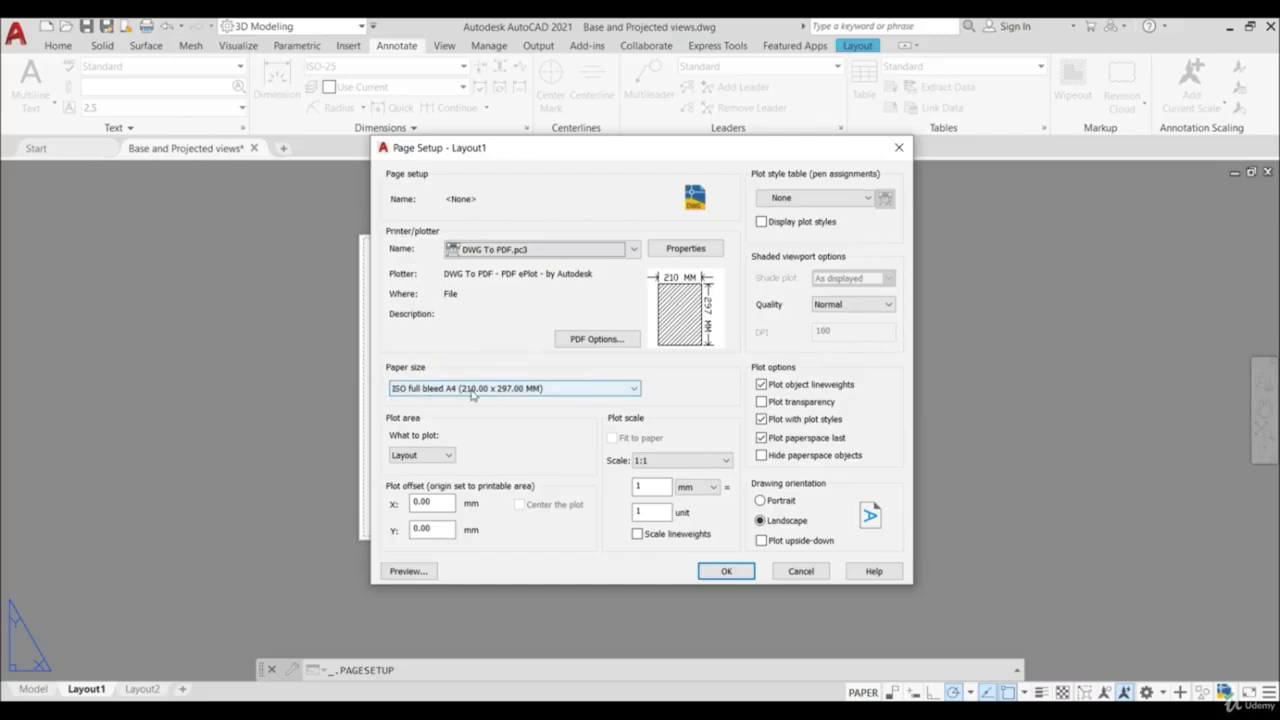
click(726, 571)
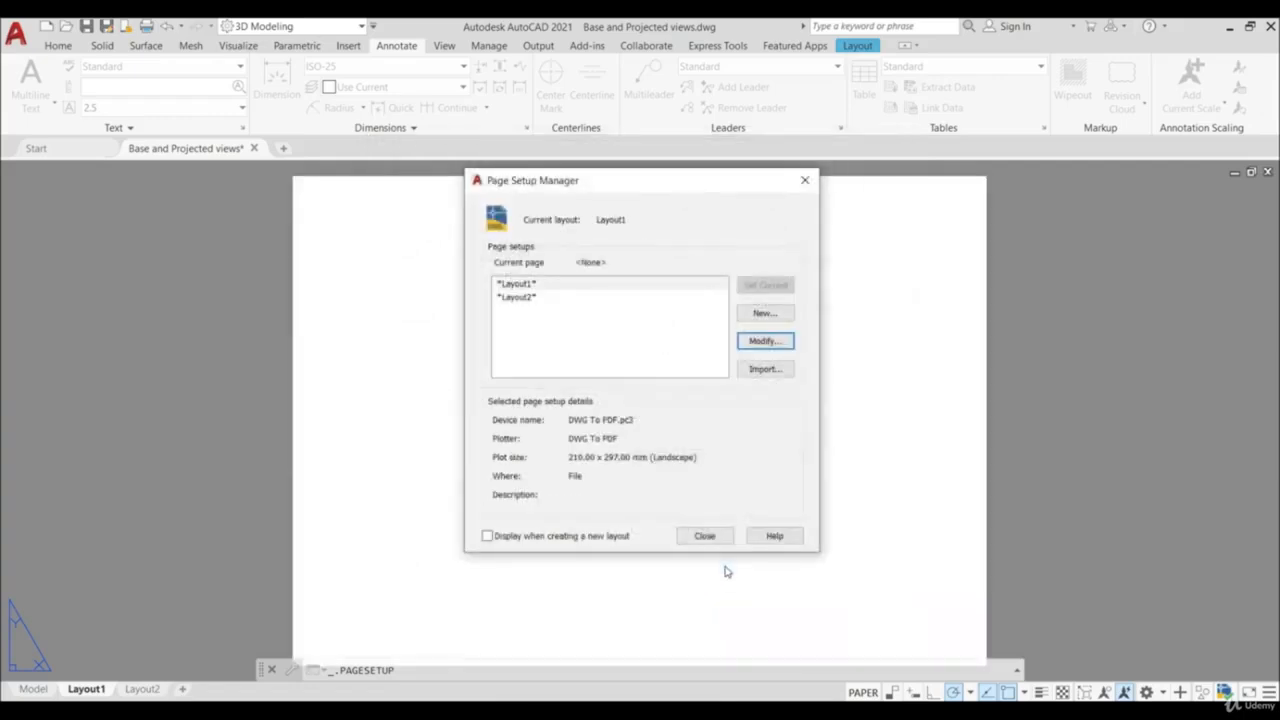
click(710, 537)
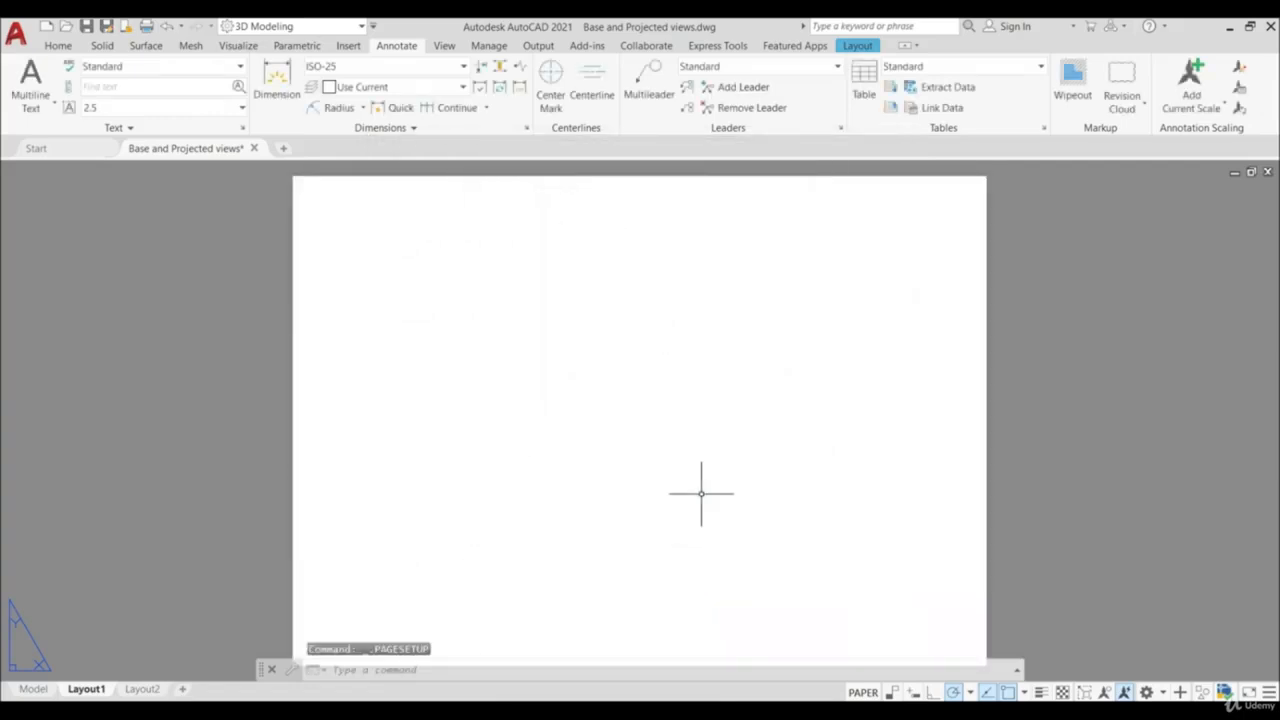
- Check the drafting standard for new drawing views and accept first-angle projection
scroll(705, 488, down, 5)
scroll(710, 484, up, 4)
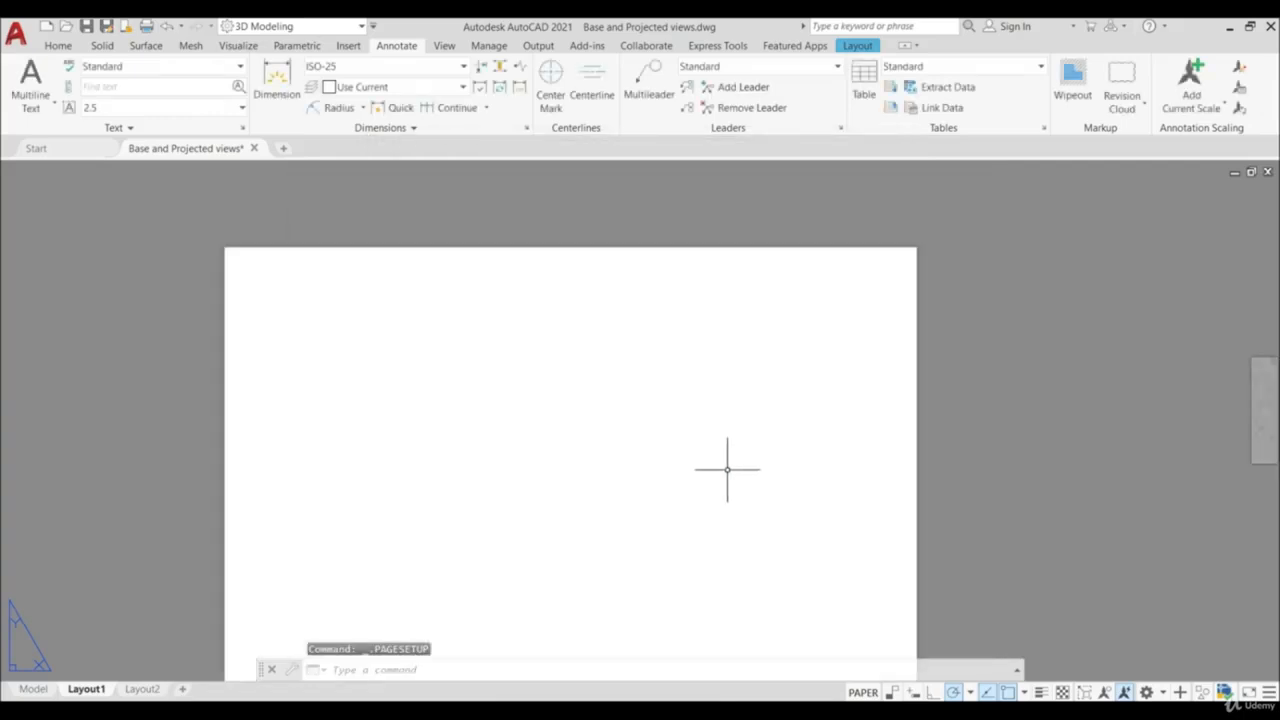
scroll(727, 500, down, 2)
scroll(726, 525, up, 2)
scroll(726, 525, down, 2)
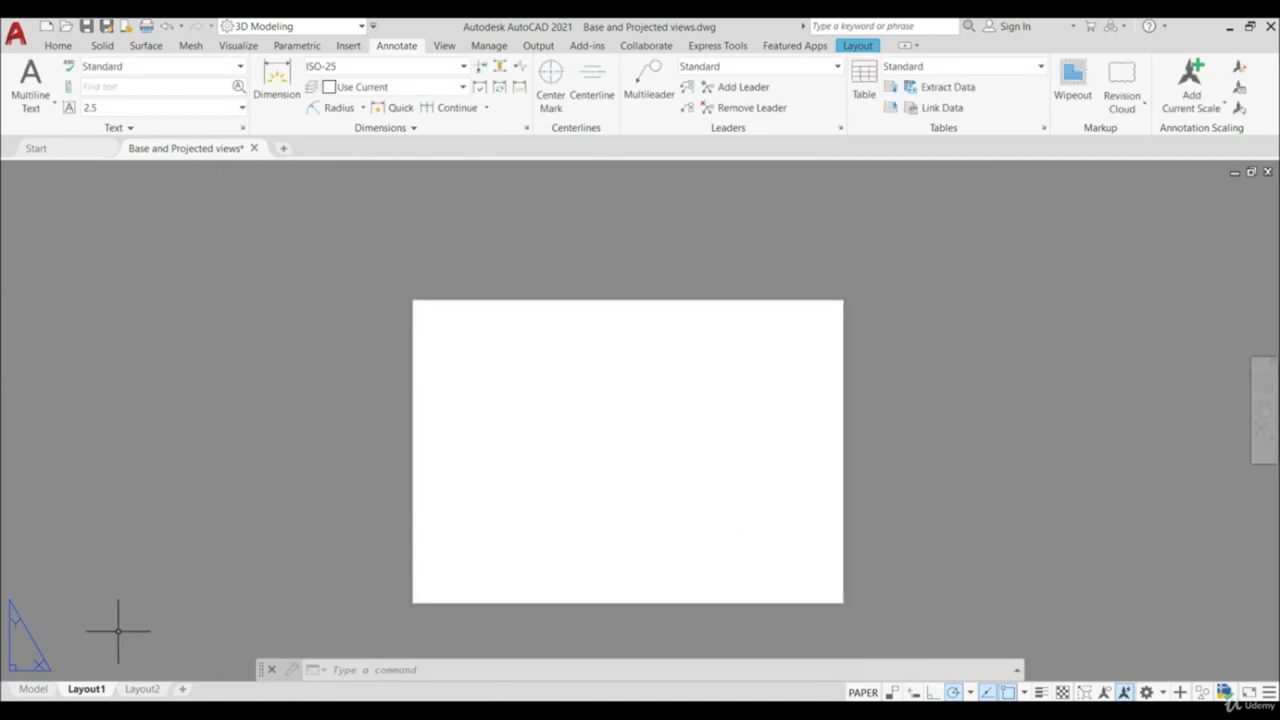
click(862, 47)
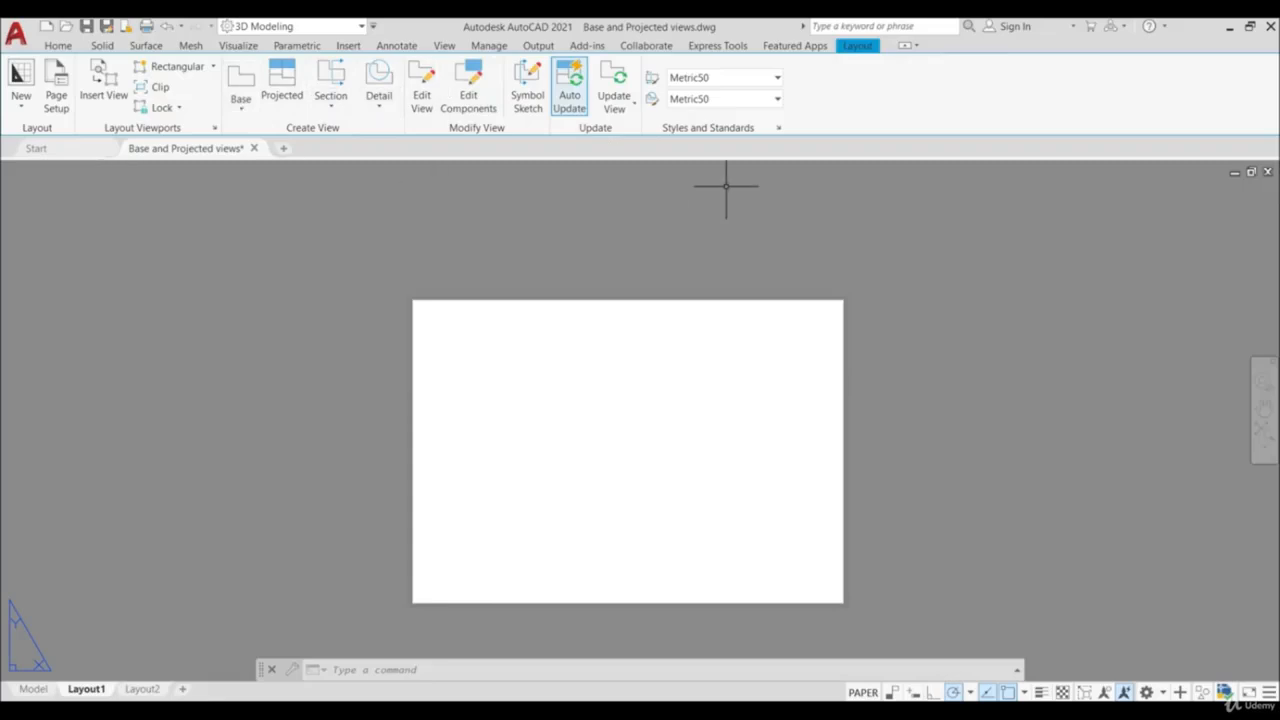
click(779, 129)
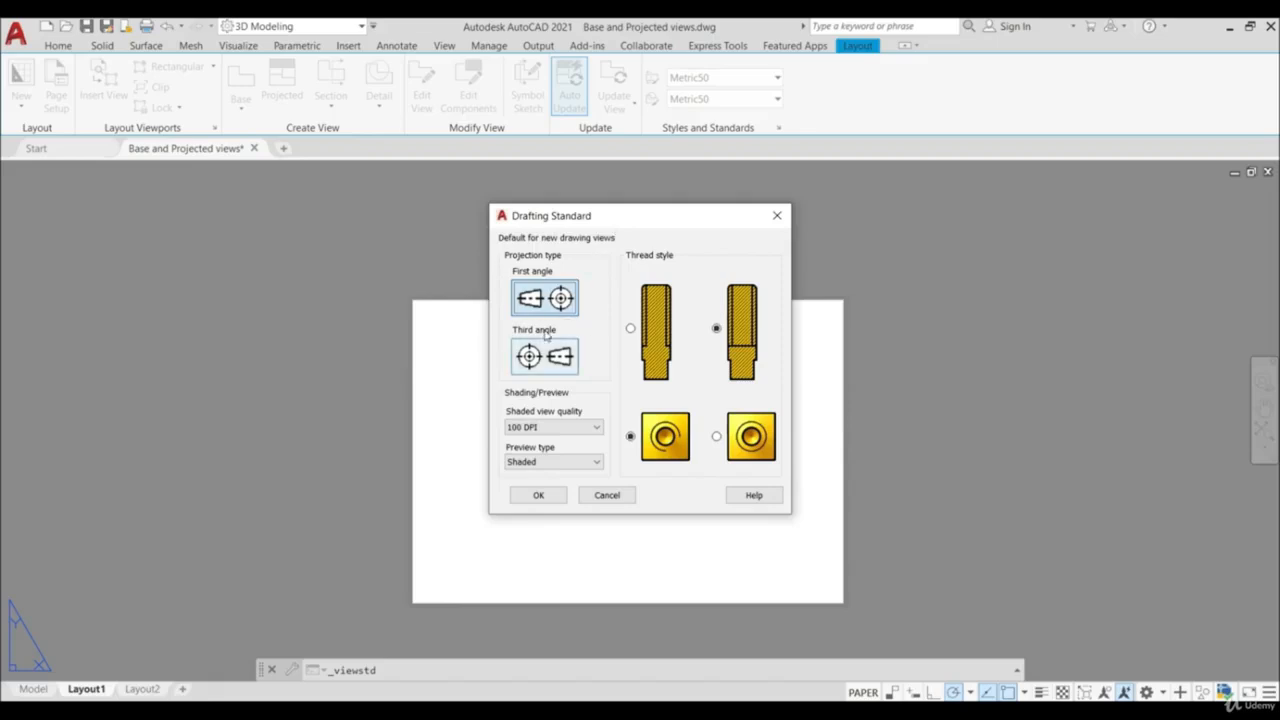
click(537, 496)
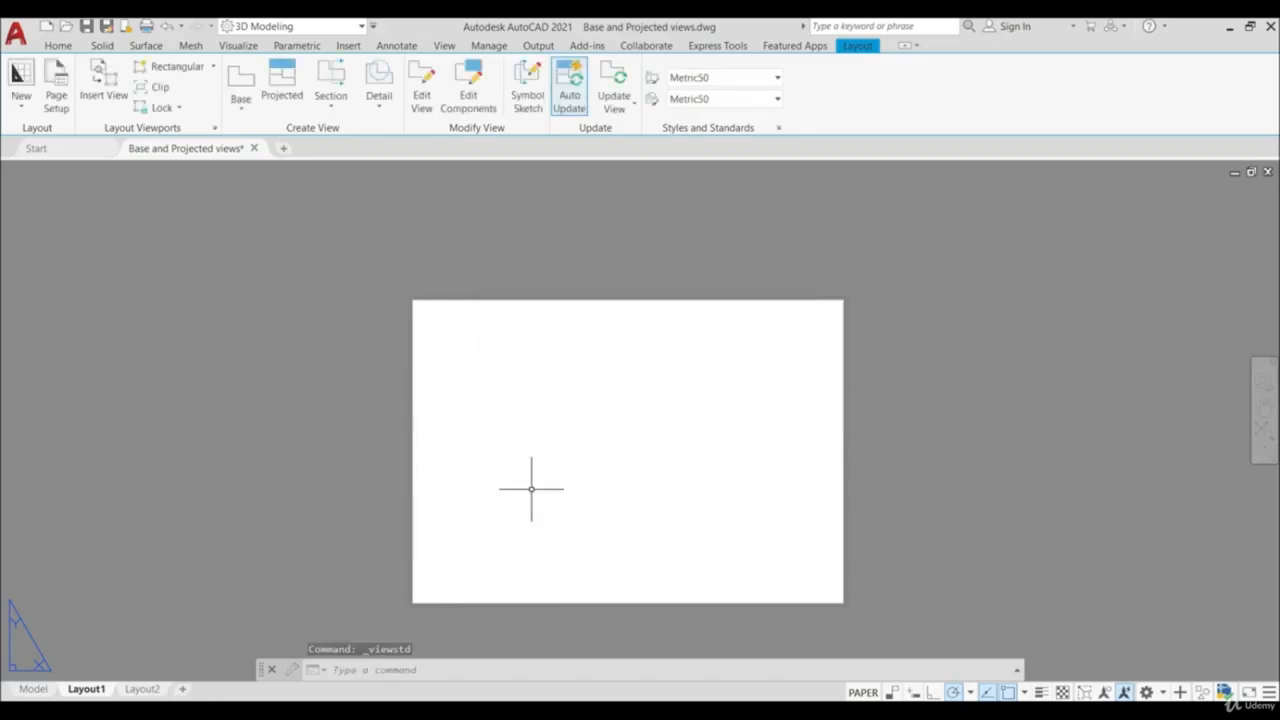
- Create a base view from model space with Bottom orientation at 1:4 scale, placed in the upper-left area of the sheet
scroll(531, 476, up, 2)
scroll(531, 476, down, 2)
scroll(580, 449, up, 2)
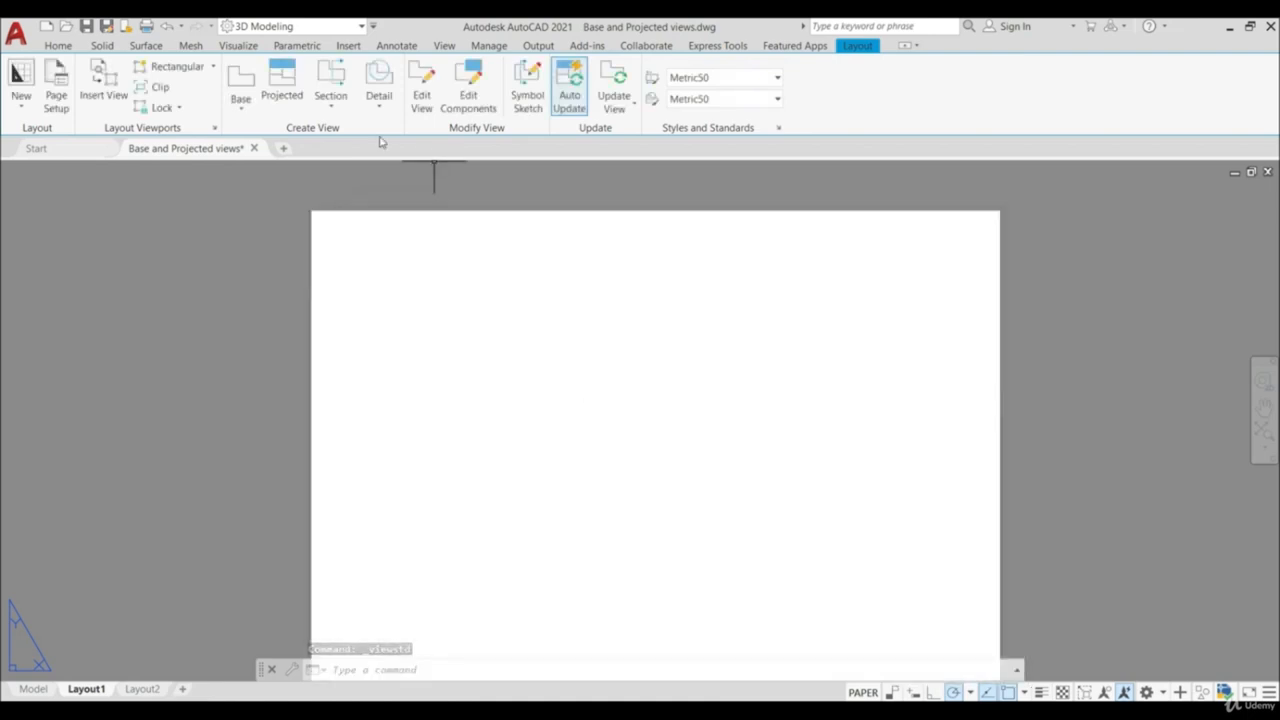
click(241, 110)
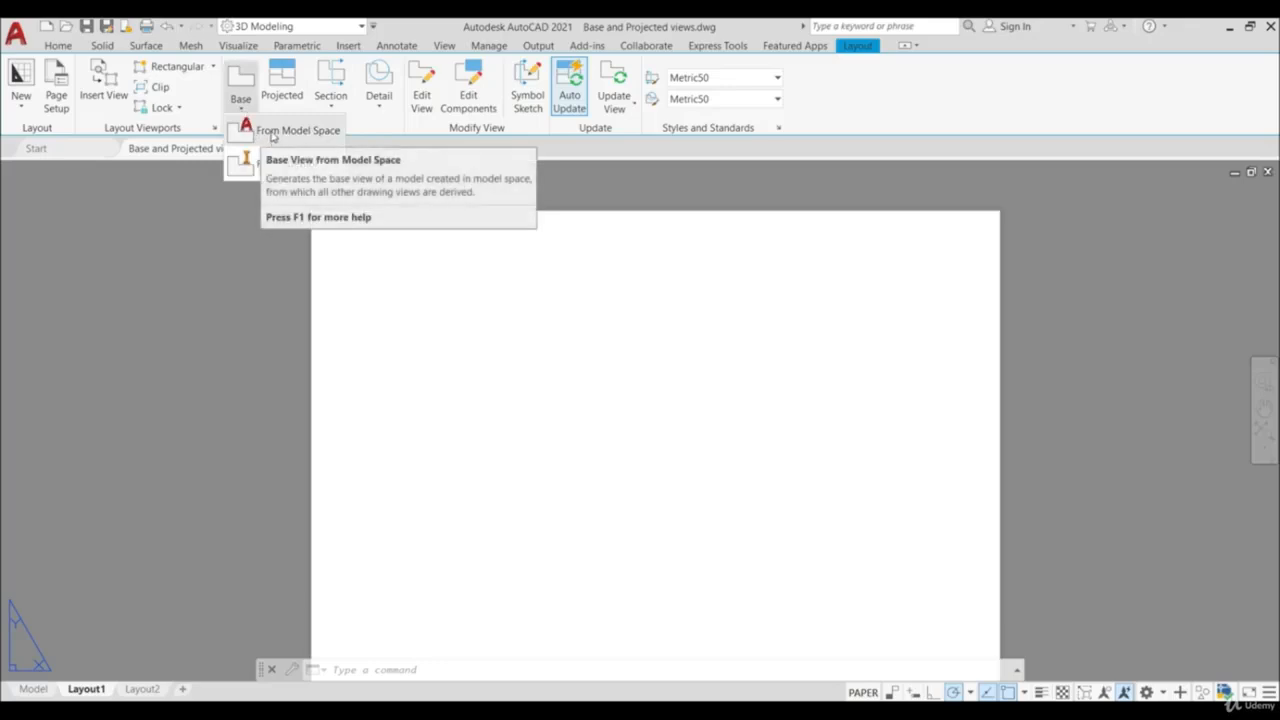
click(272, 136)
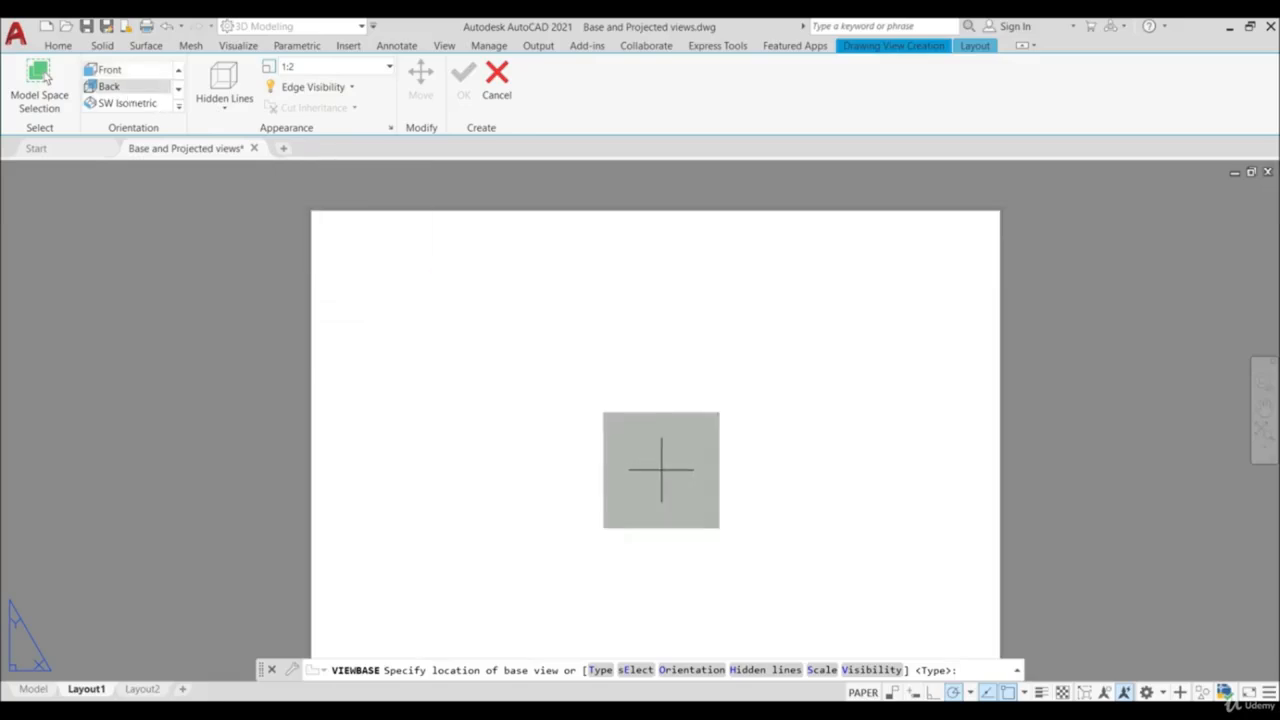
click(140, 108)
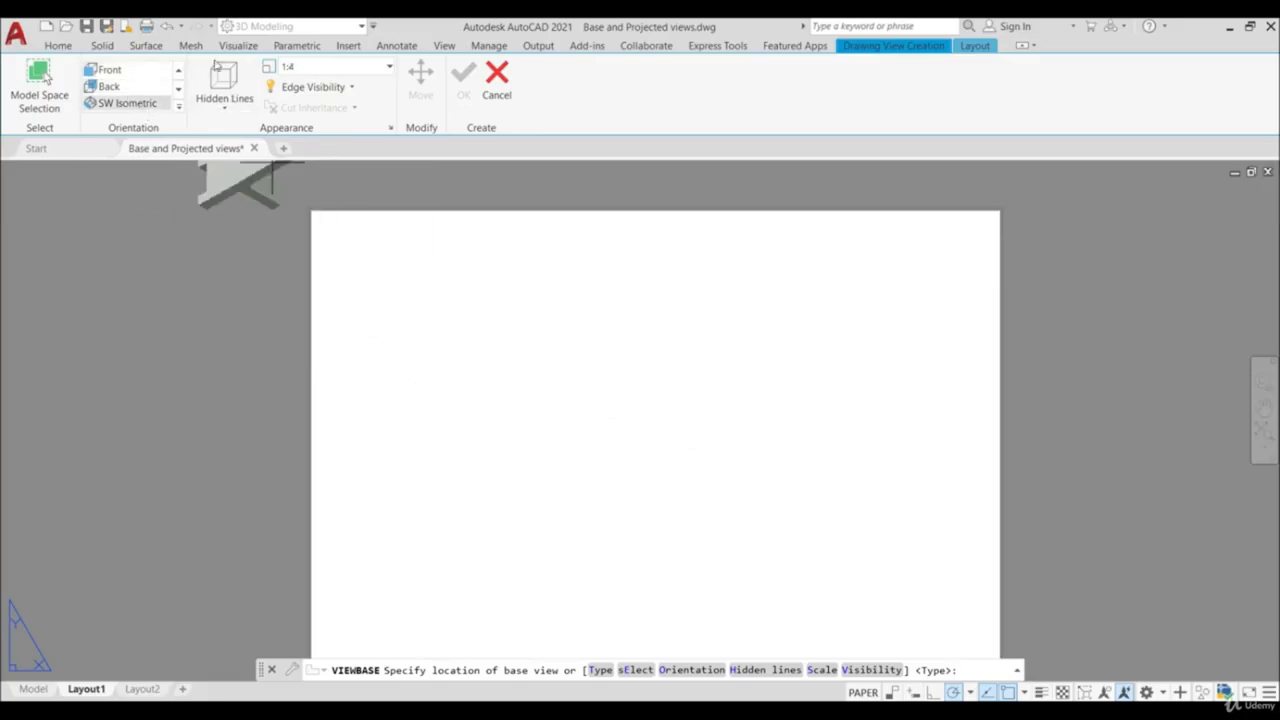
click(179, 73)
click(179, 70)
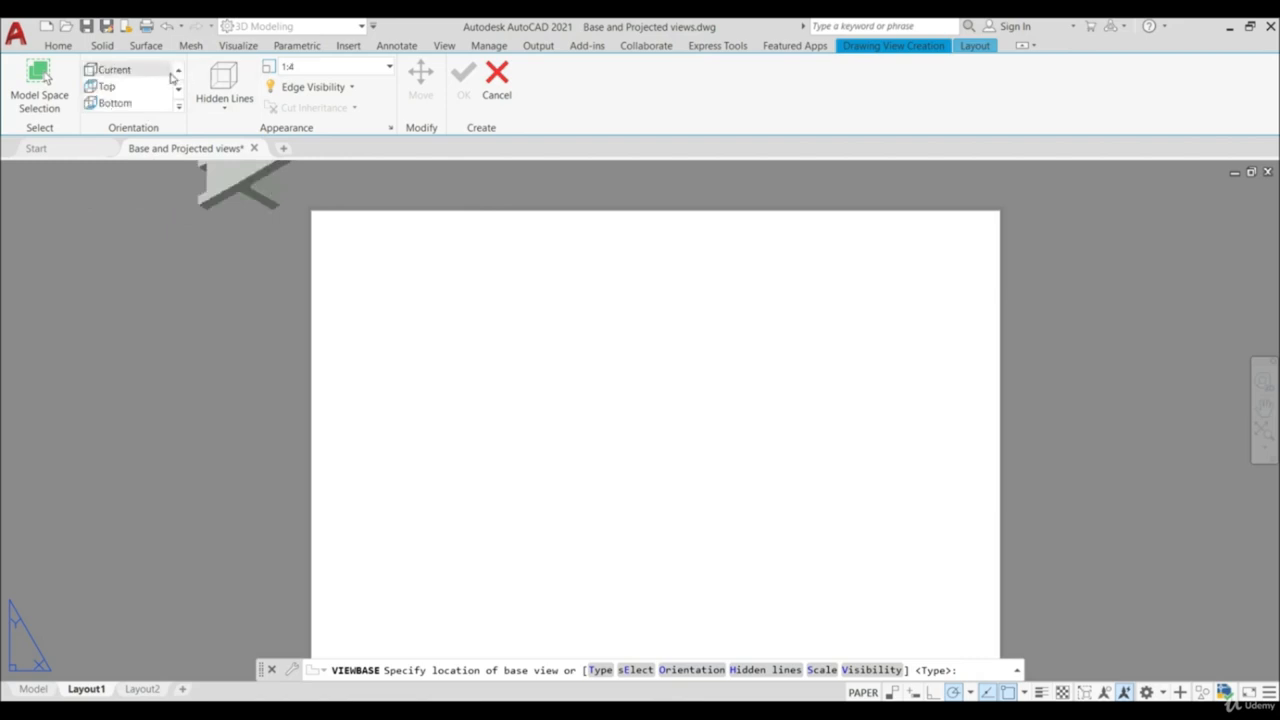
click(112, 103)
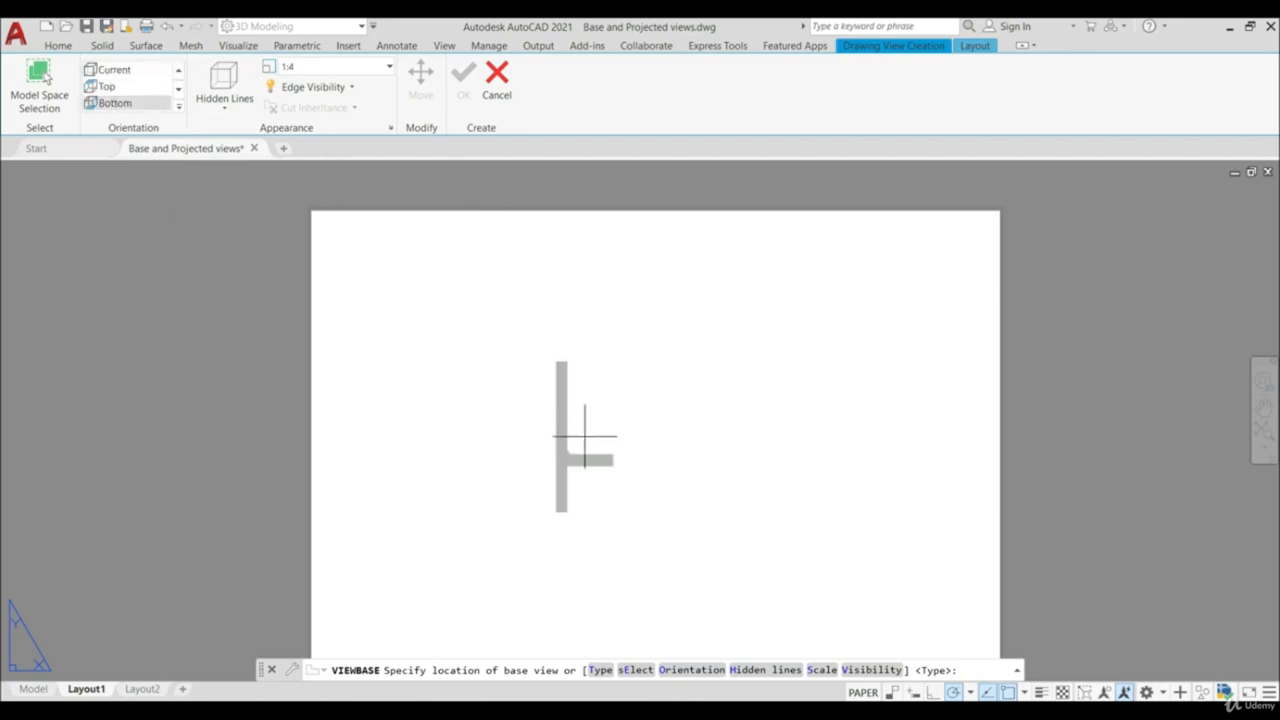
click(113, 70)
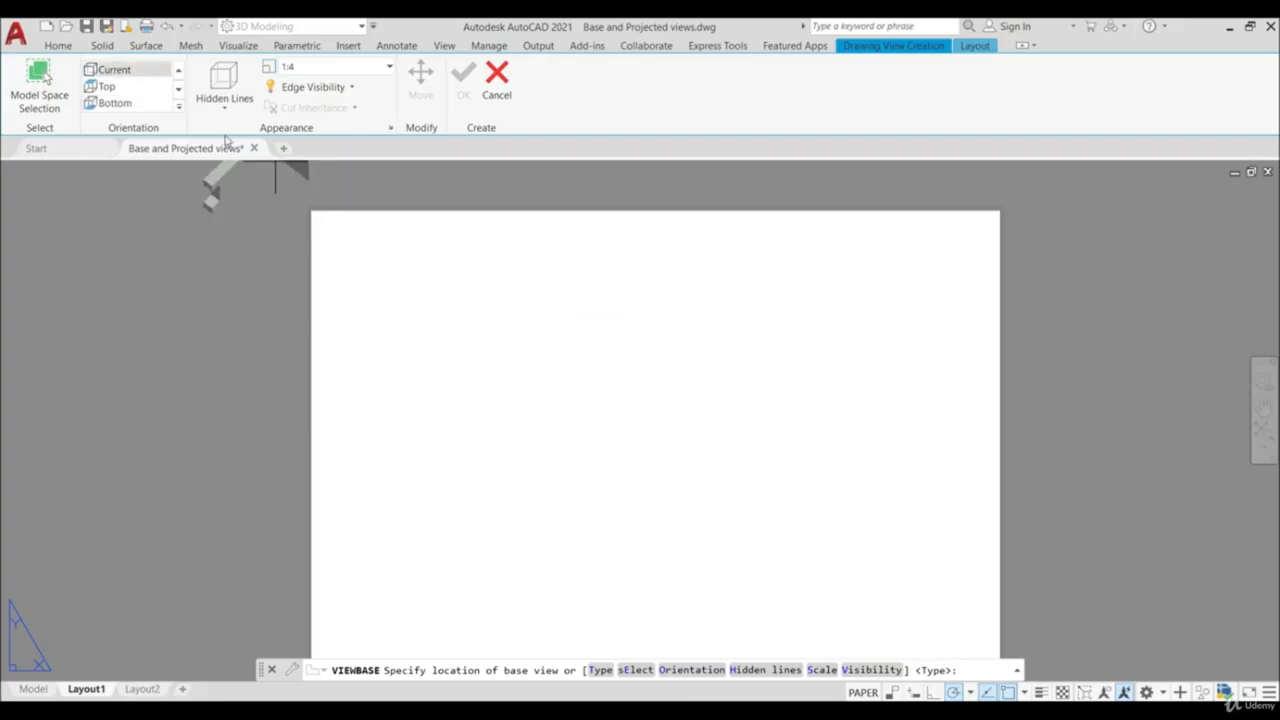
click(113, 103)
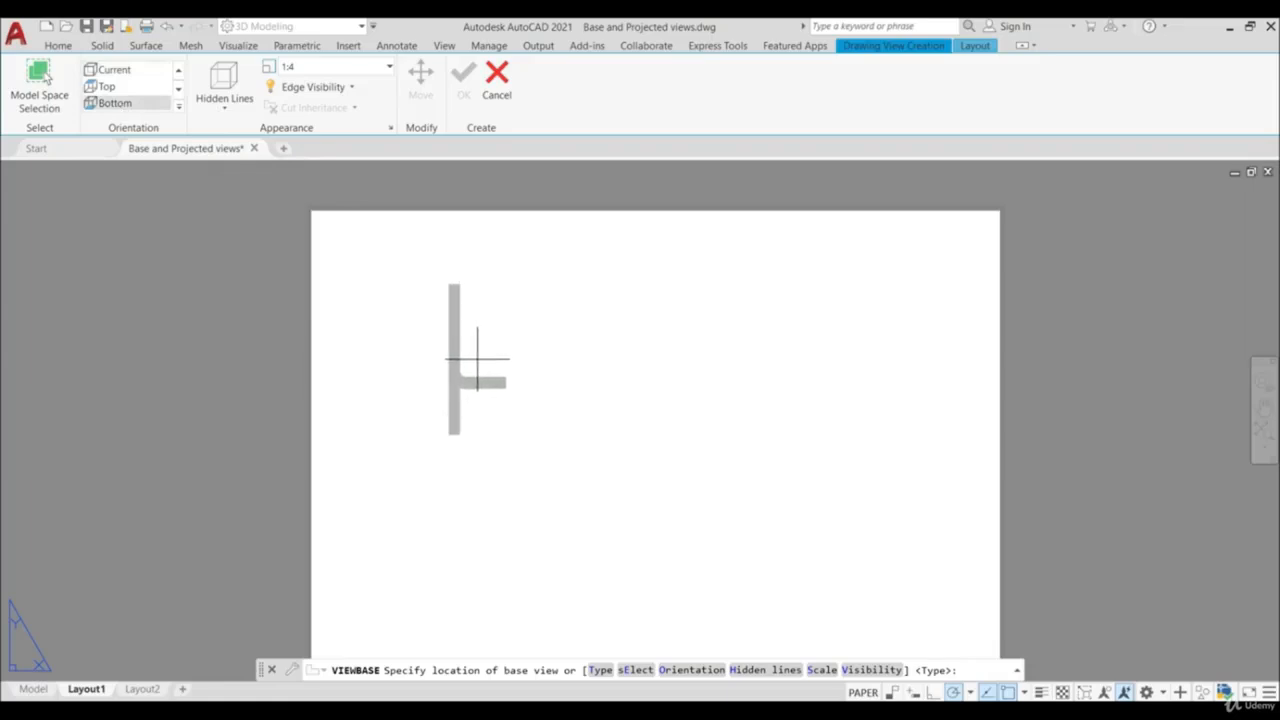
click(477, 359)
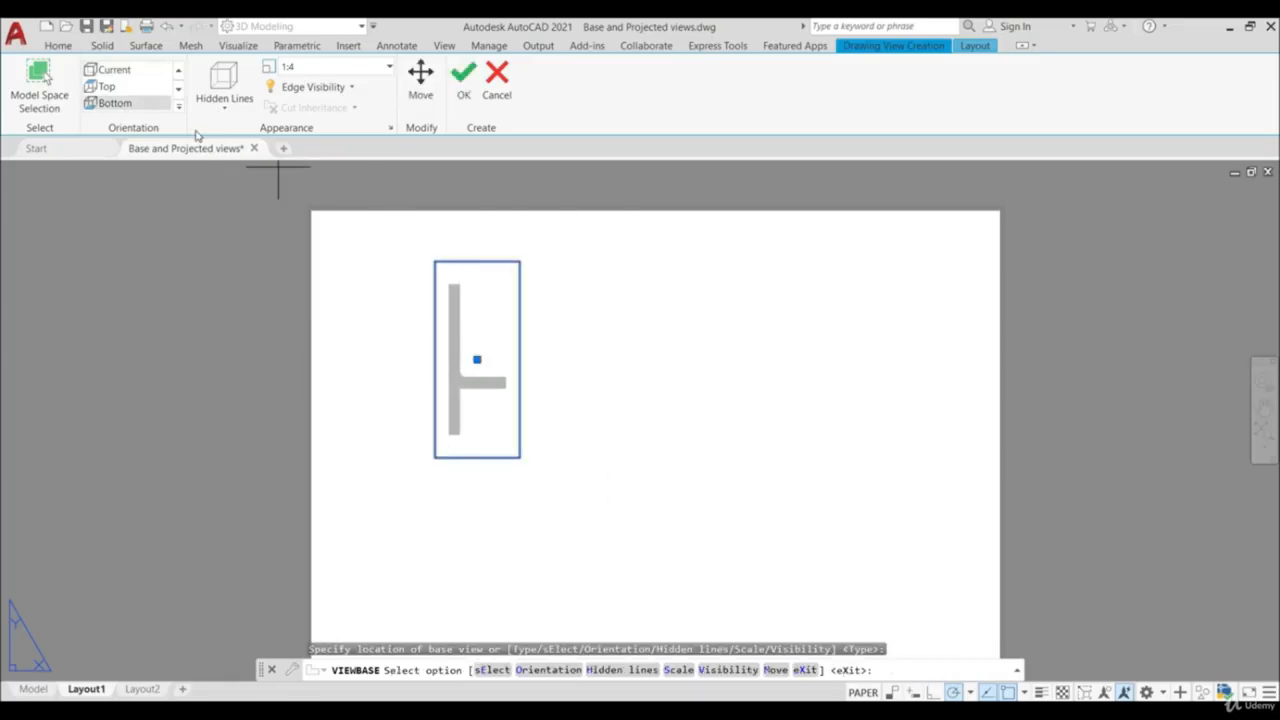
- Review the base view's hidden-line and edge-visibility options and accept the view with its settings
click(225, 106)
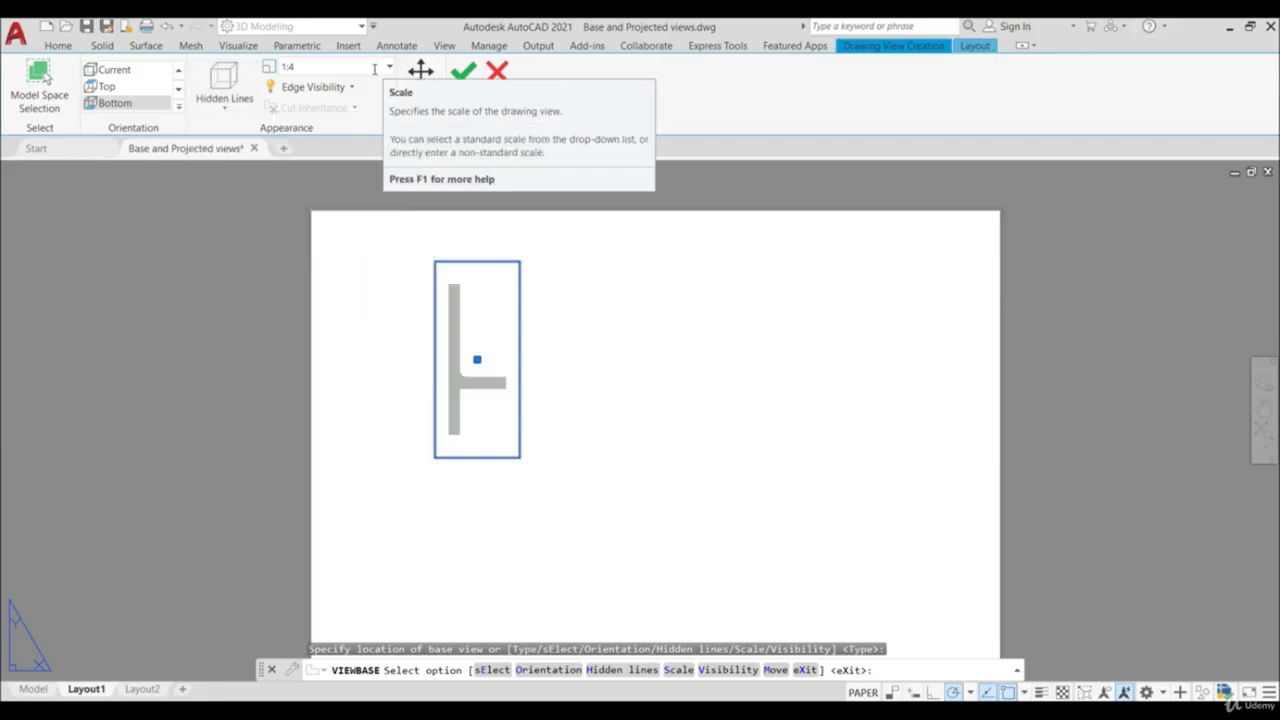
click(353, 88)
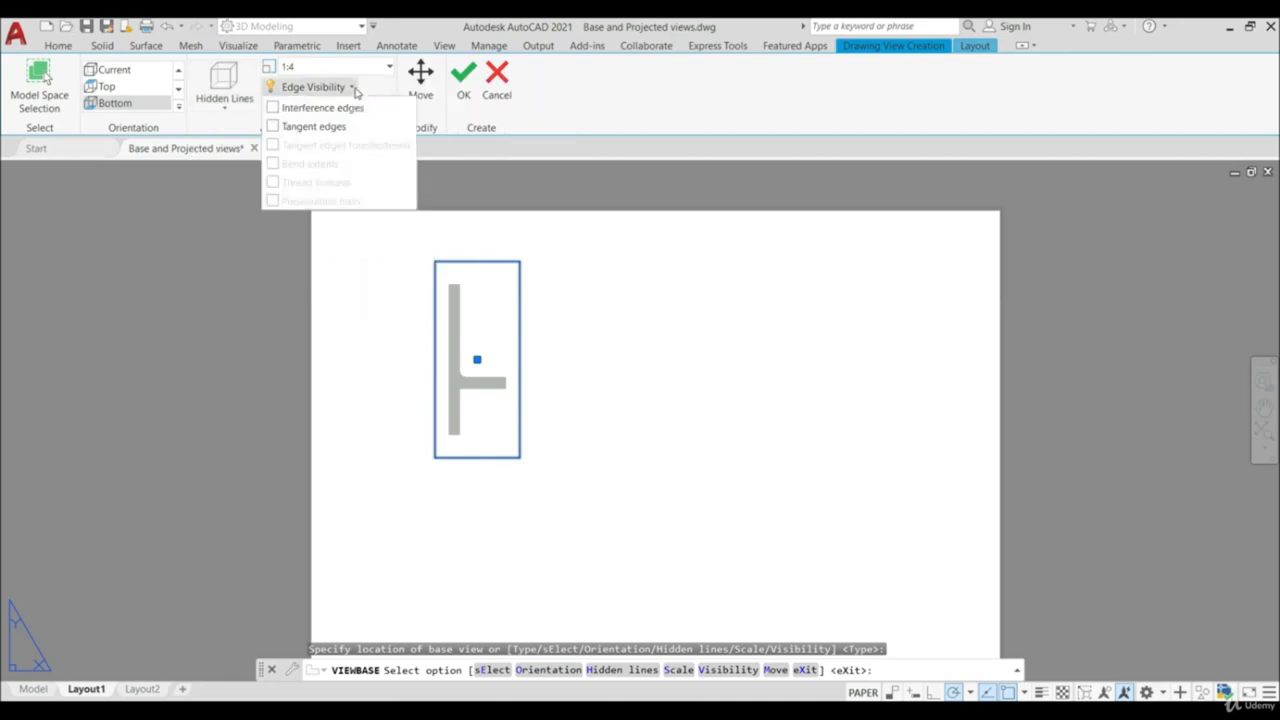
click(578, 91)
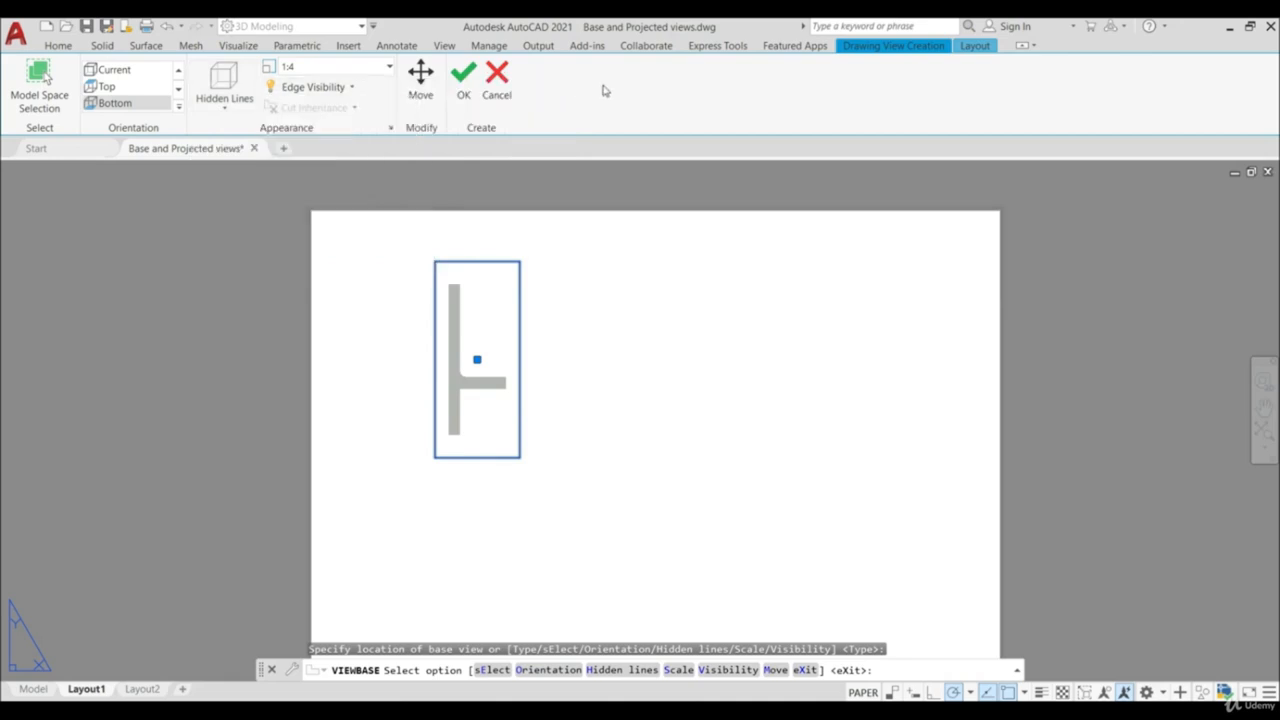
click(463, 85)
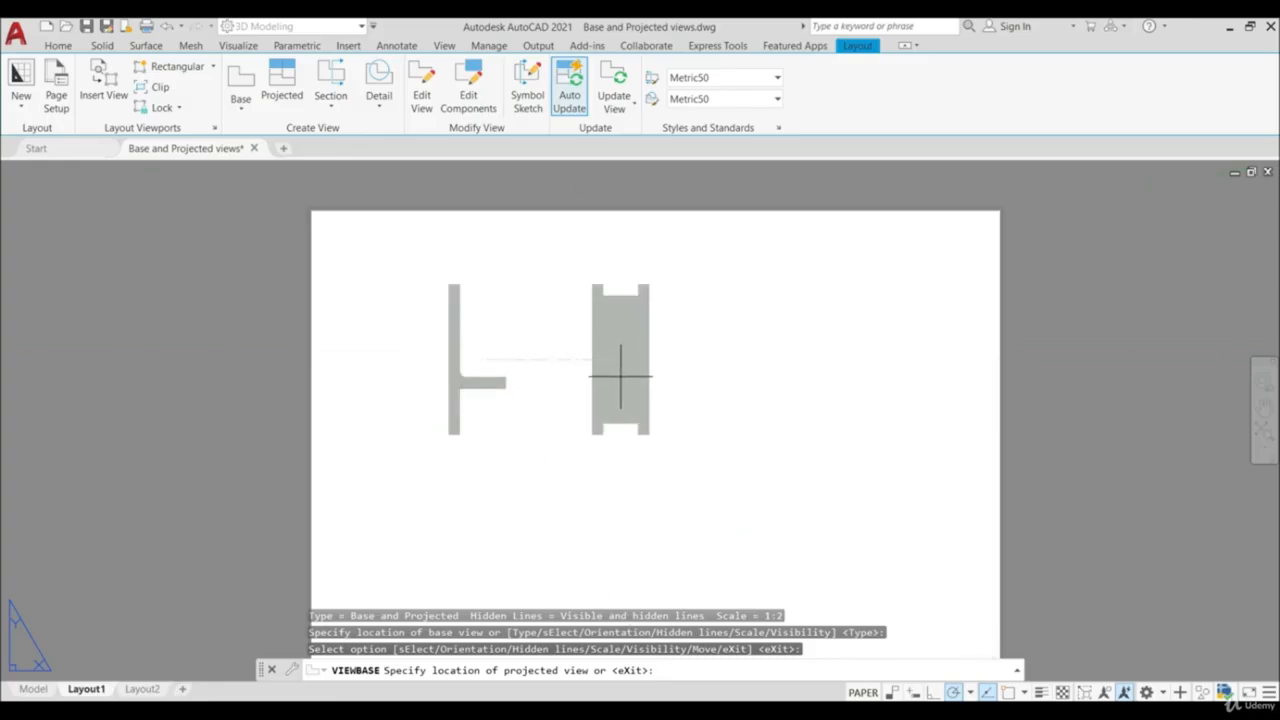
- Place three projected views of the base view: one to its right, one below, and an isometric one diagonally up-left
click(642, 374)
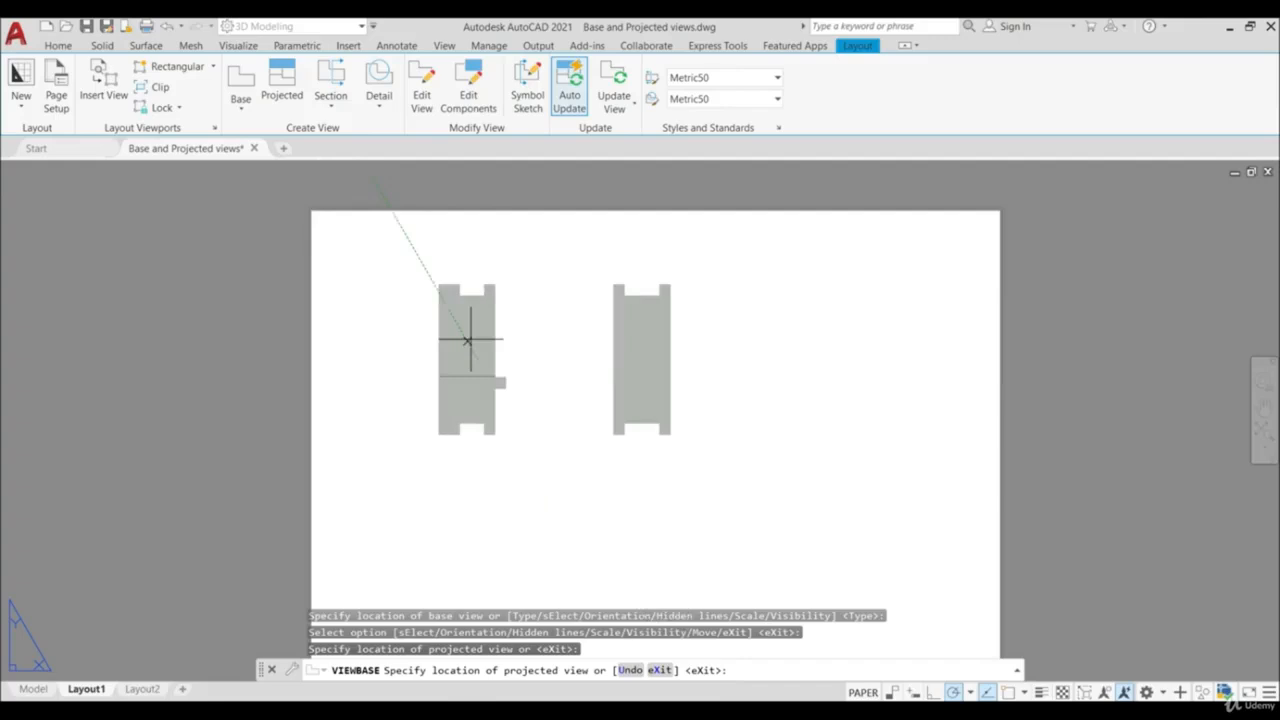
click(477, 535)
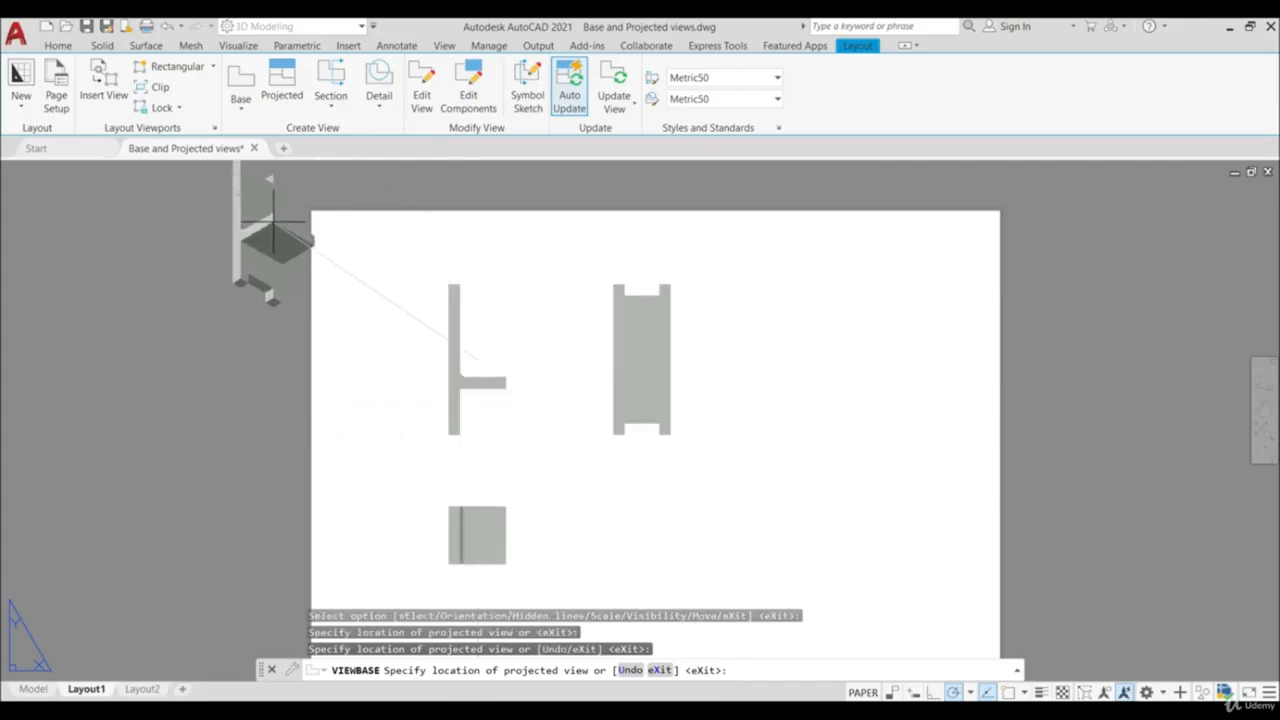
click(296, 245)
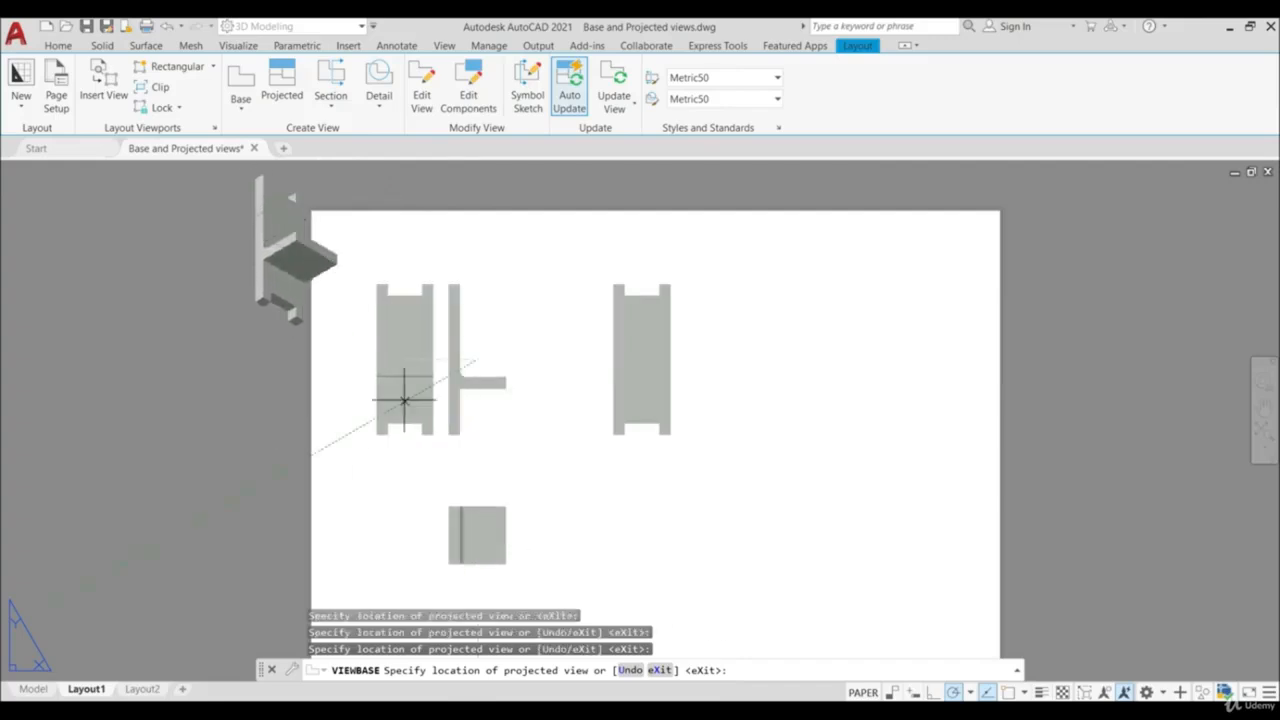
key(Return)
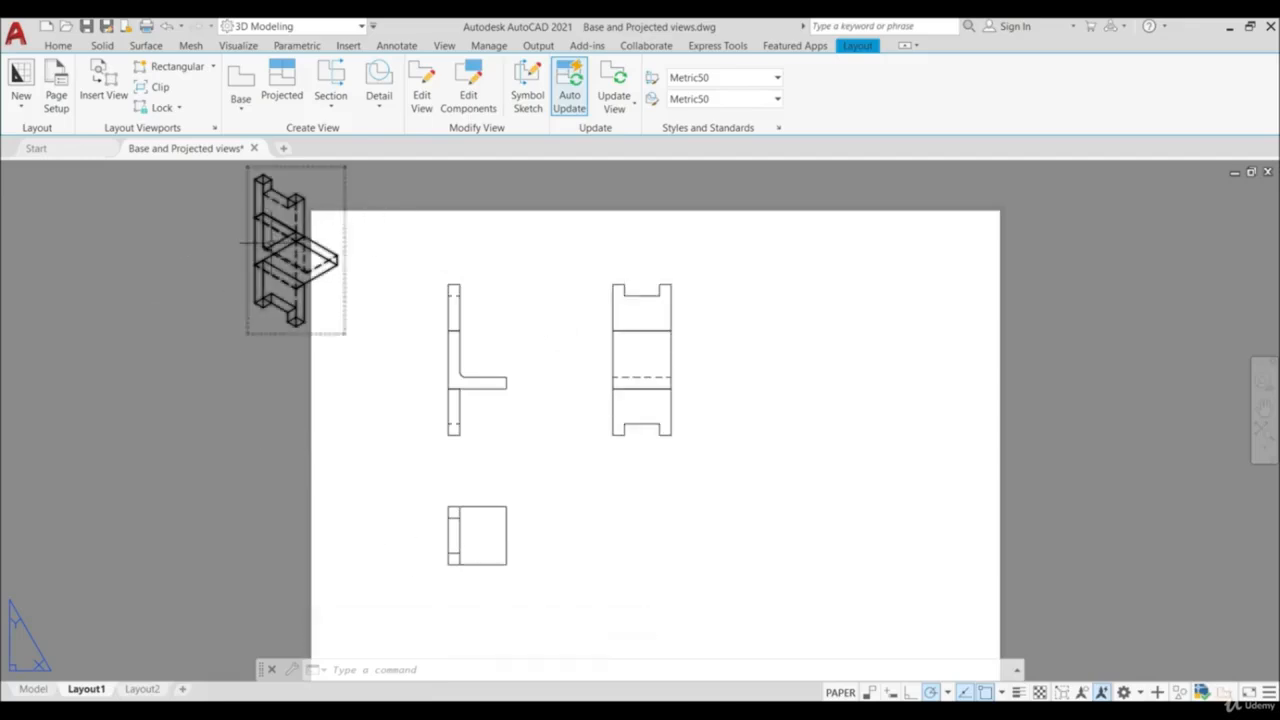
- Move the isometric projected view to the lower-right area of the sheet
click(319, 307)
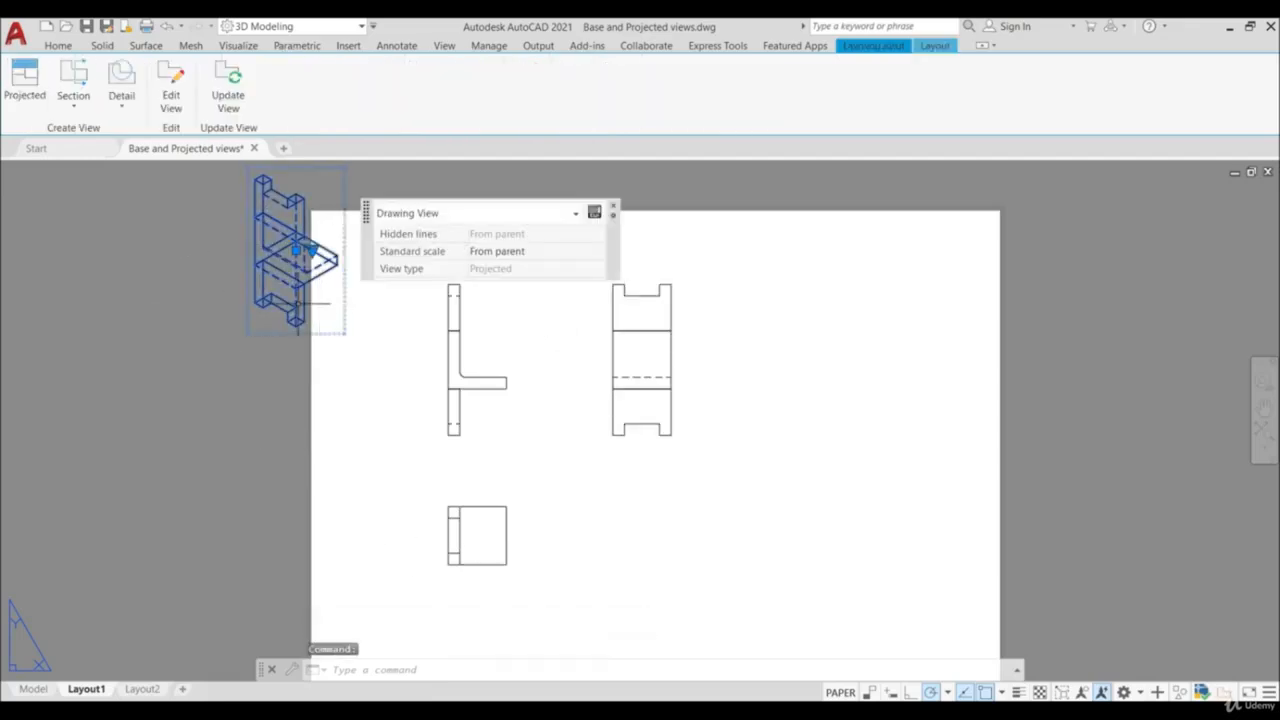
click(296, 250)
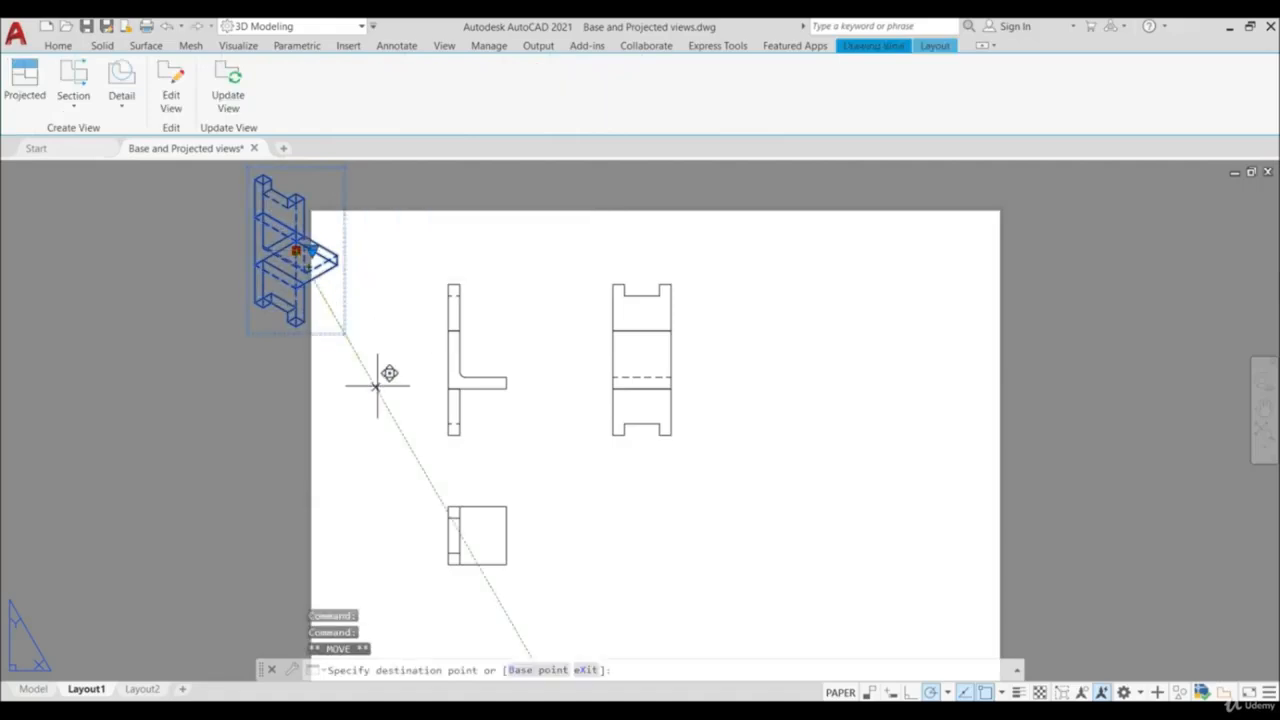
click(881, 516)
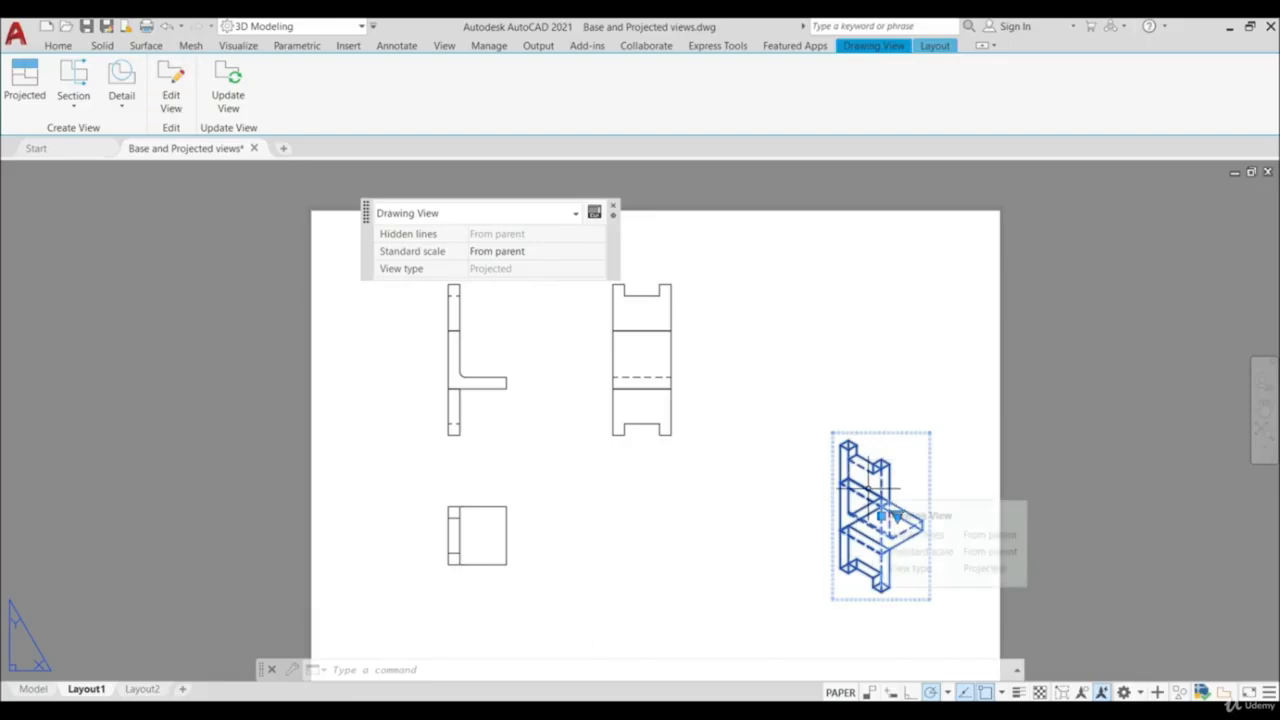
- Edit the isometric view so that it displays as Shaded with visible lines
click(176, 94)
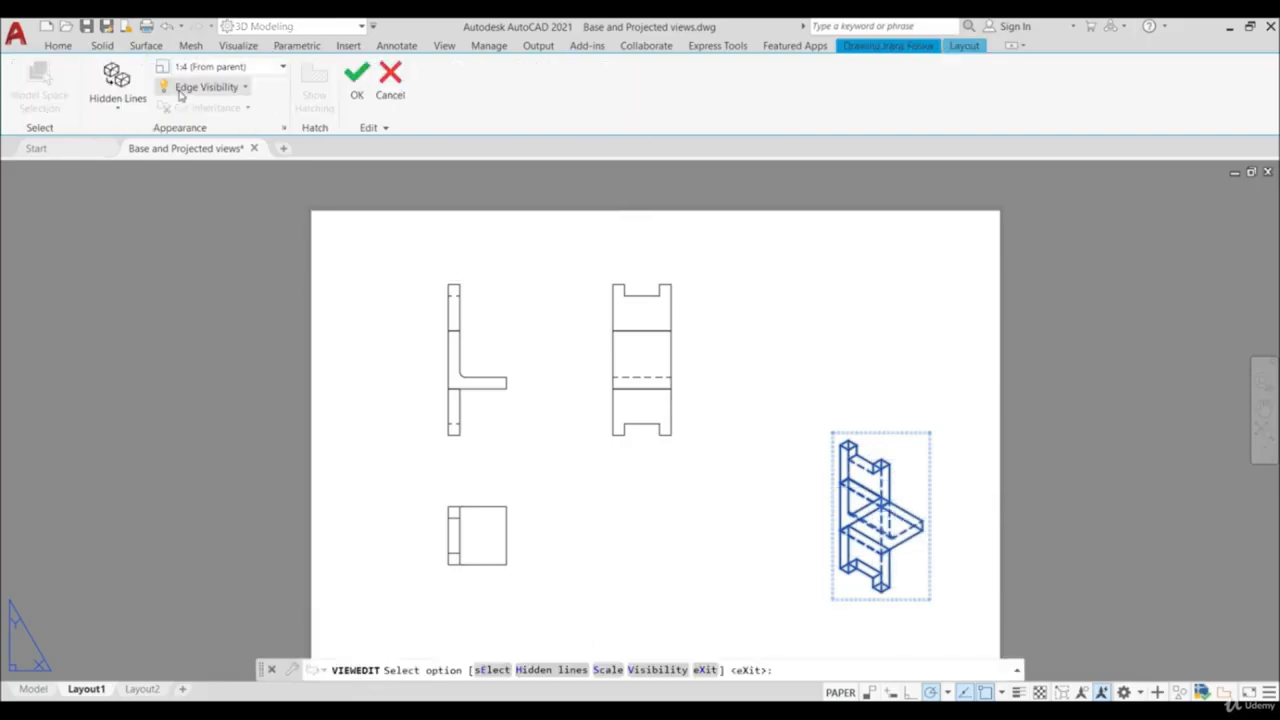
click(118, 104)
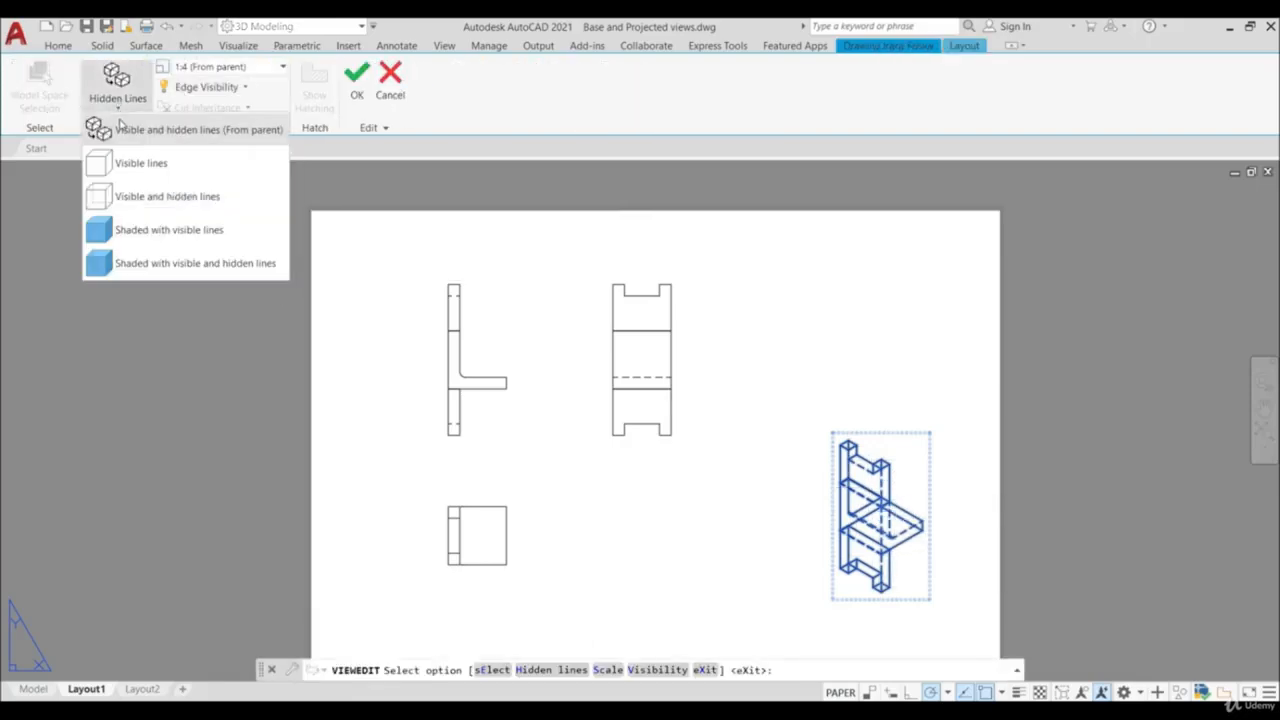
click(145, 240)
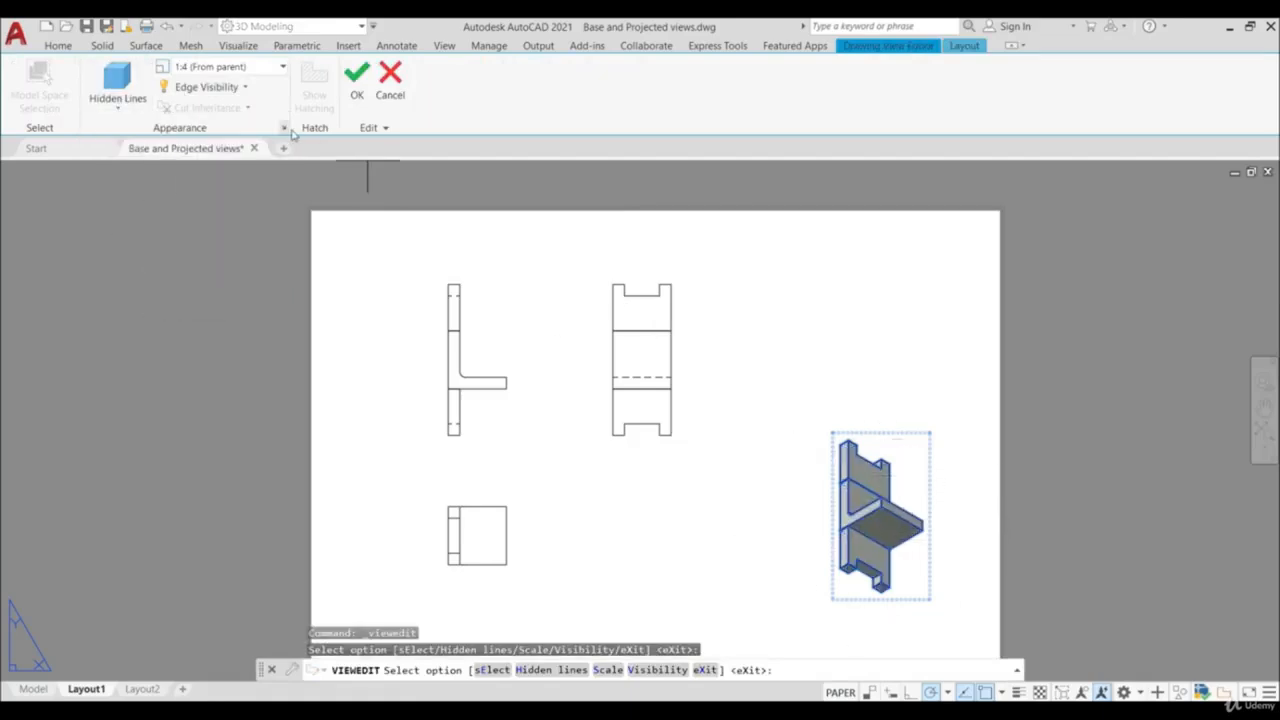
- Set the isometric view's scale to 1:2 and accept the edit
click(277, 71)
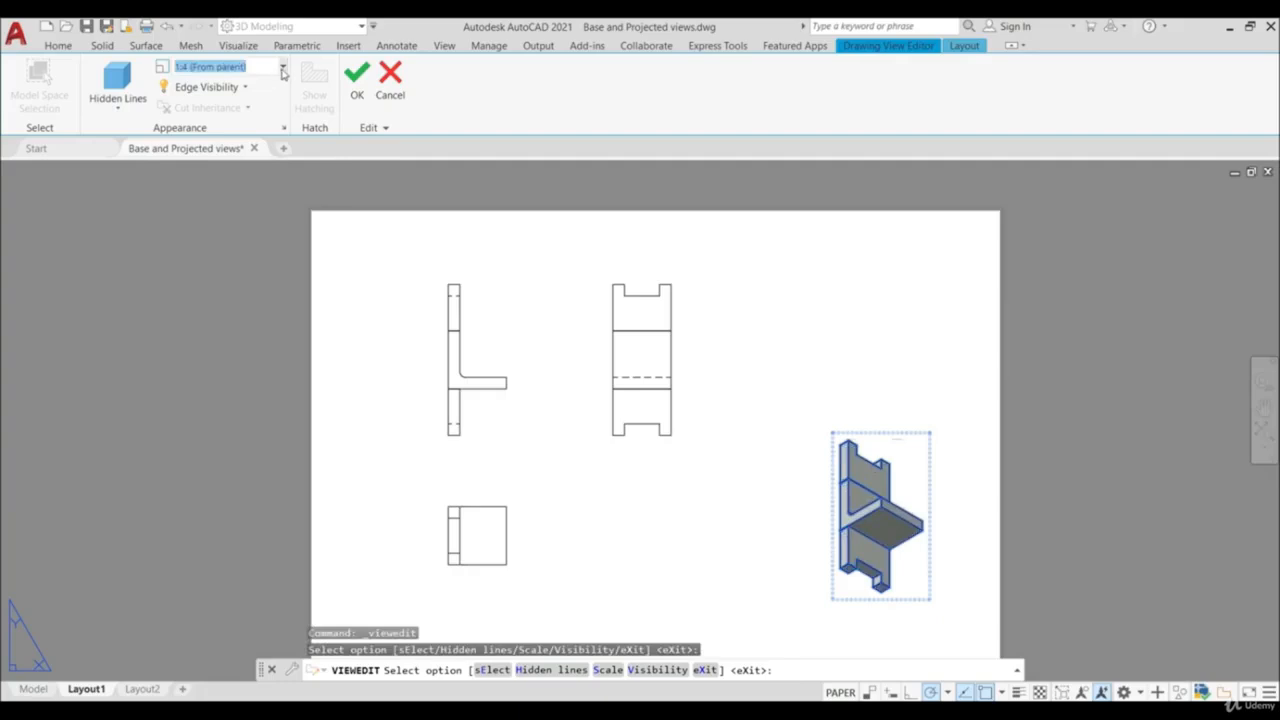
click(282, 70)
click(229, 123)
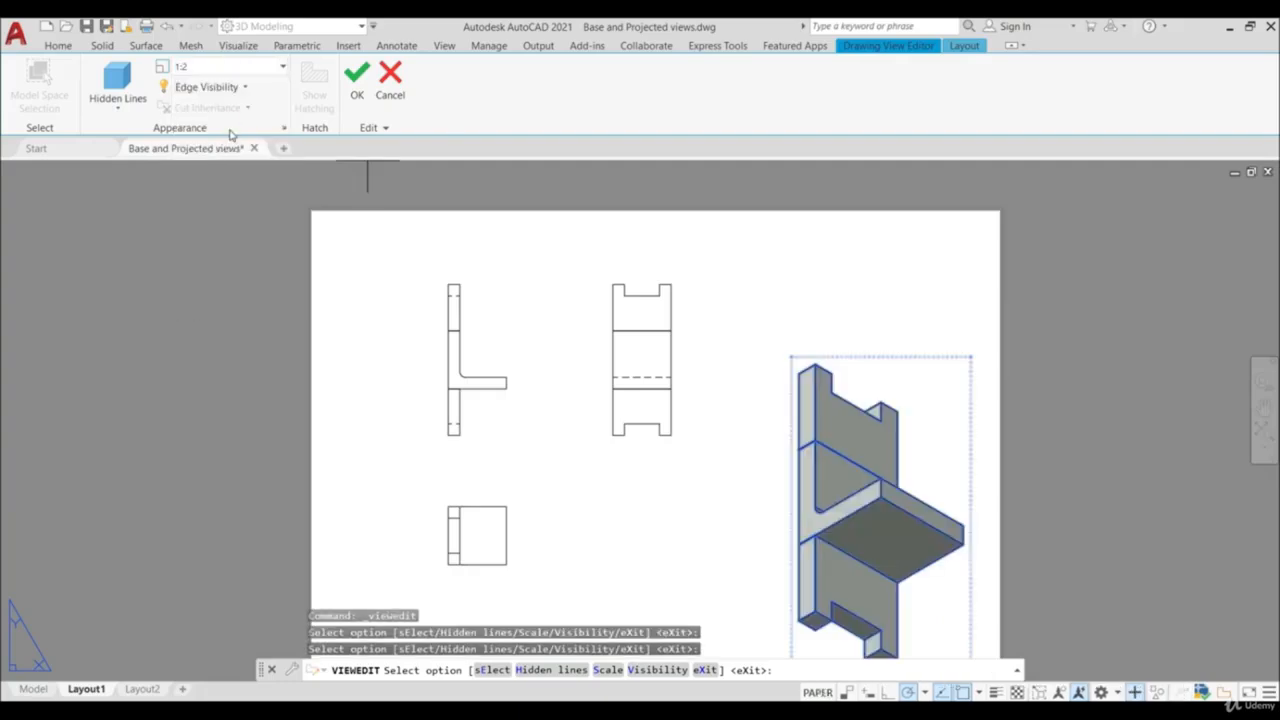
click(357, 82)
scroll(821, 408, down, 4)
scroll(821, 408, up, 2)
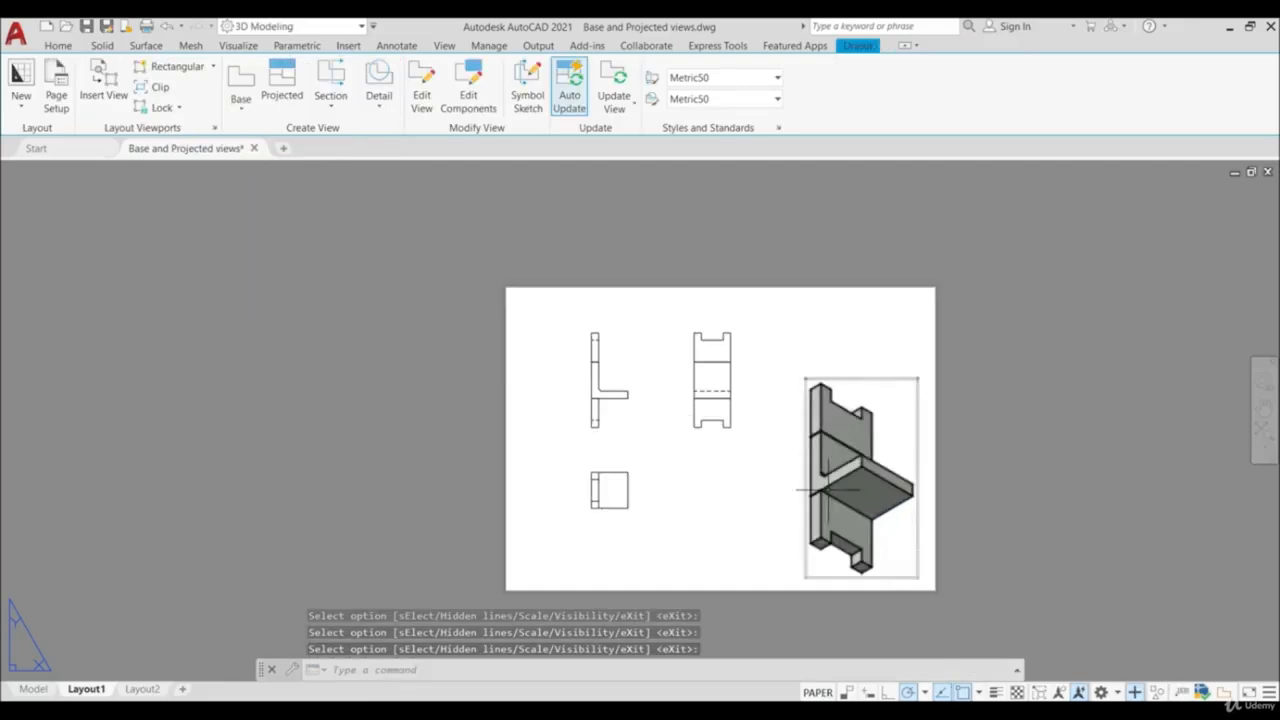
scroll(800, 437, up, 2)
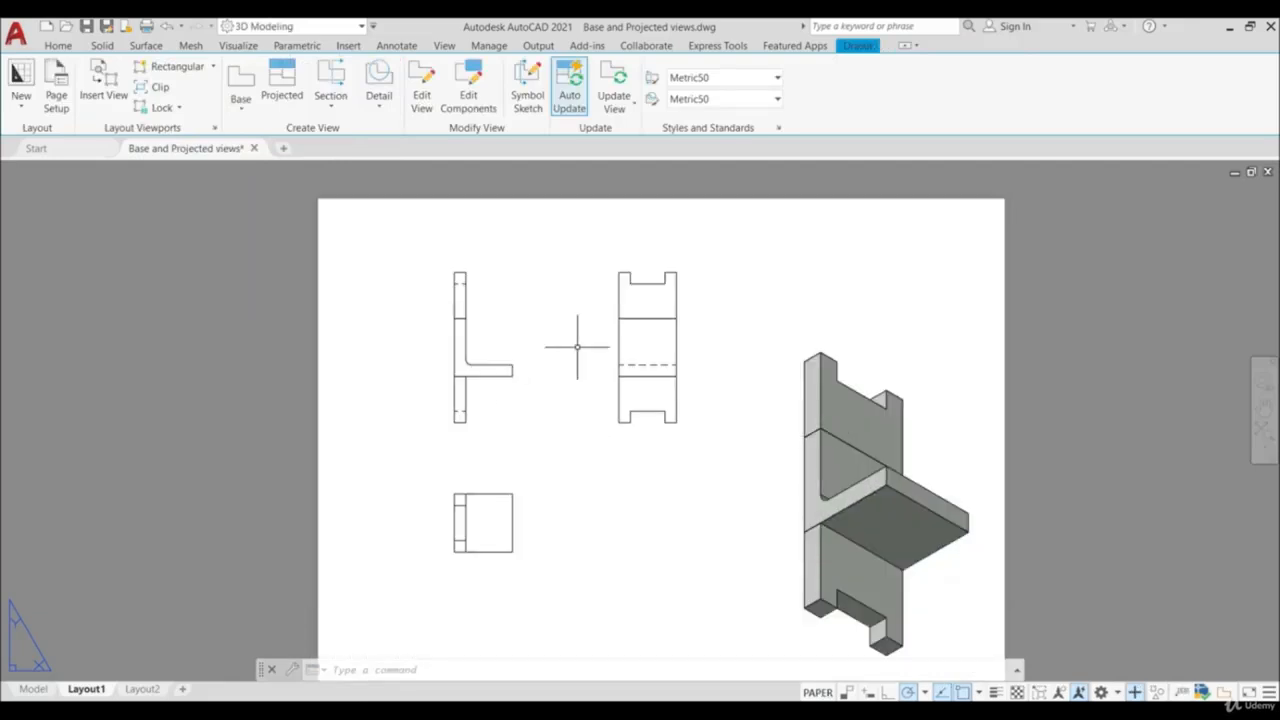
- Open the base view for editing, review its hidden-line display styles, and close the edit without changes
click(512, 341)
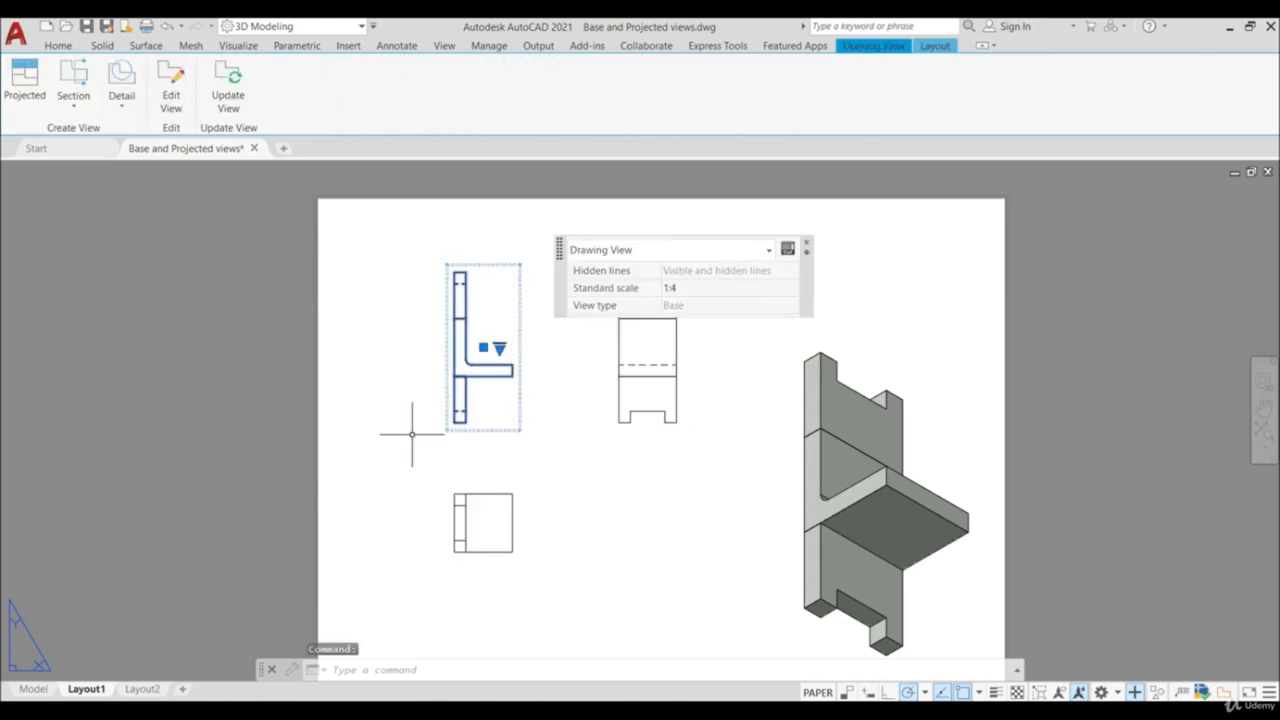
key(Escape)
double_click(476, 333)
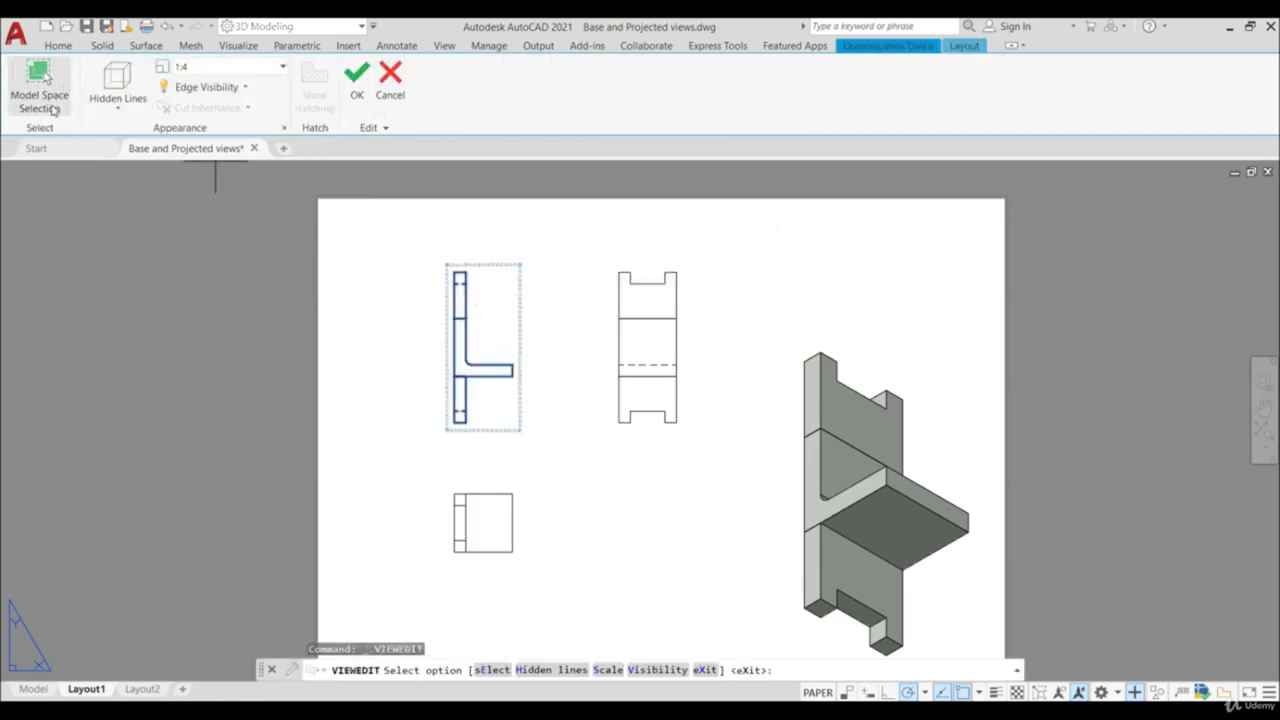
click(118, 105)
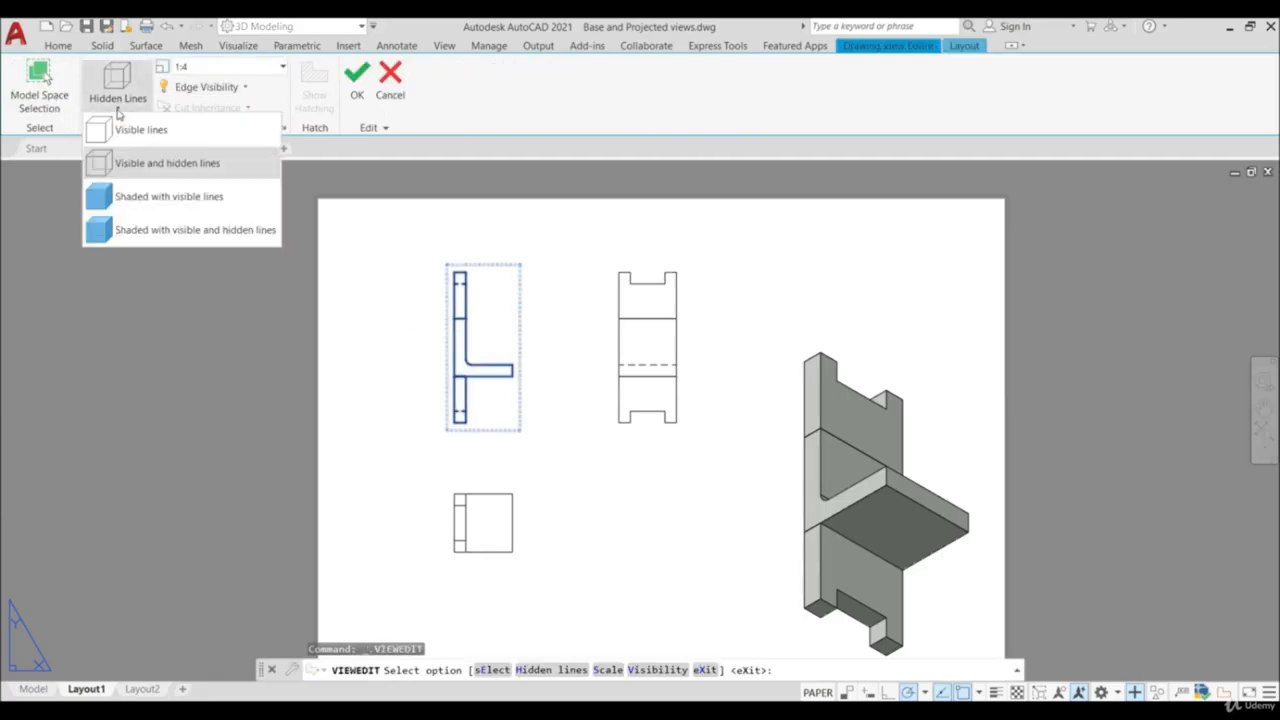
click(514, 108)
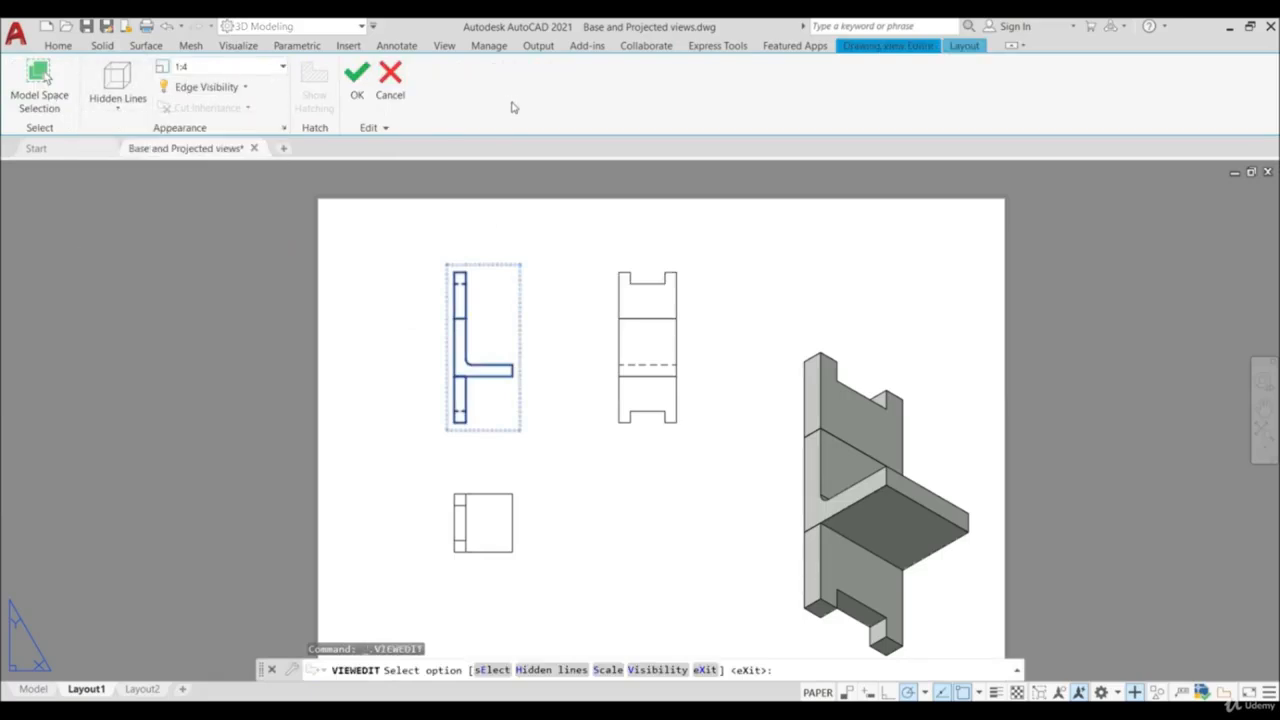
click(356, 80)
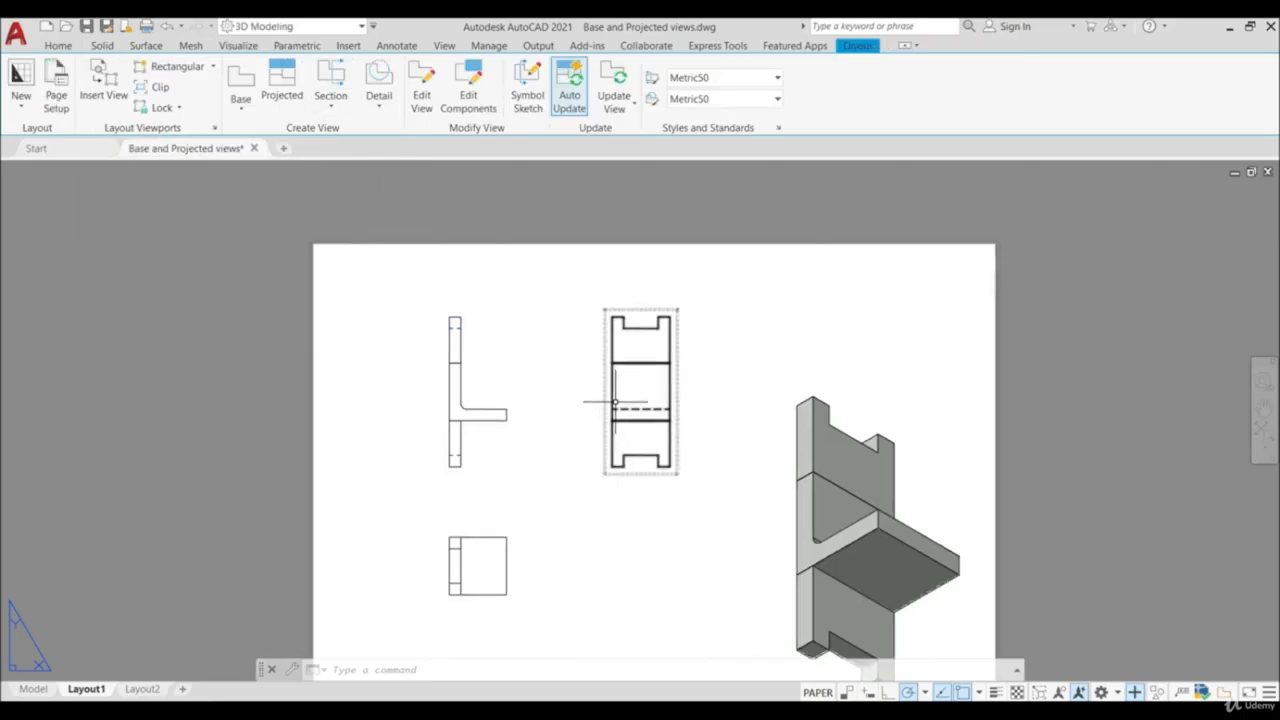
- Move the projected view beside the base view a little farther right along its horizontal alignment
click(616, 403)
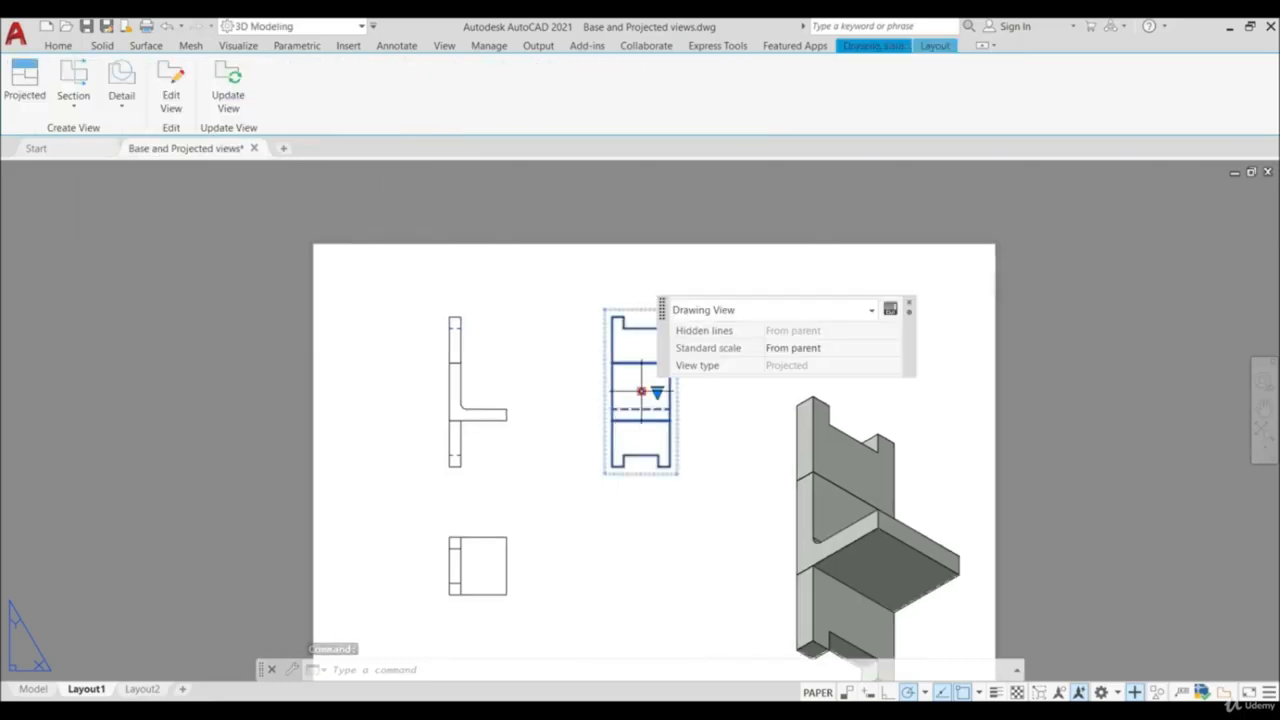
click(641, 391)
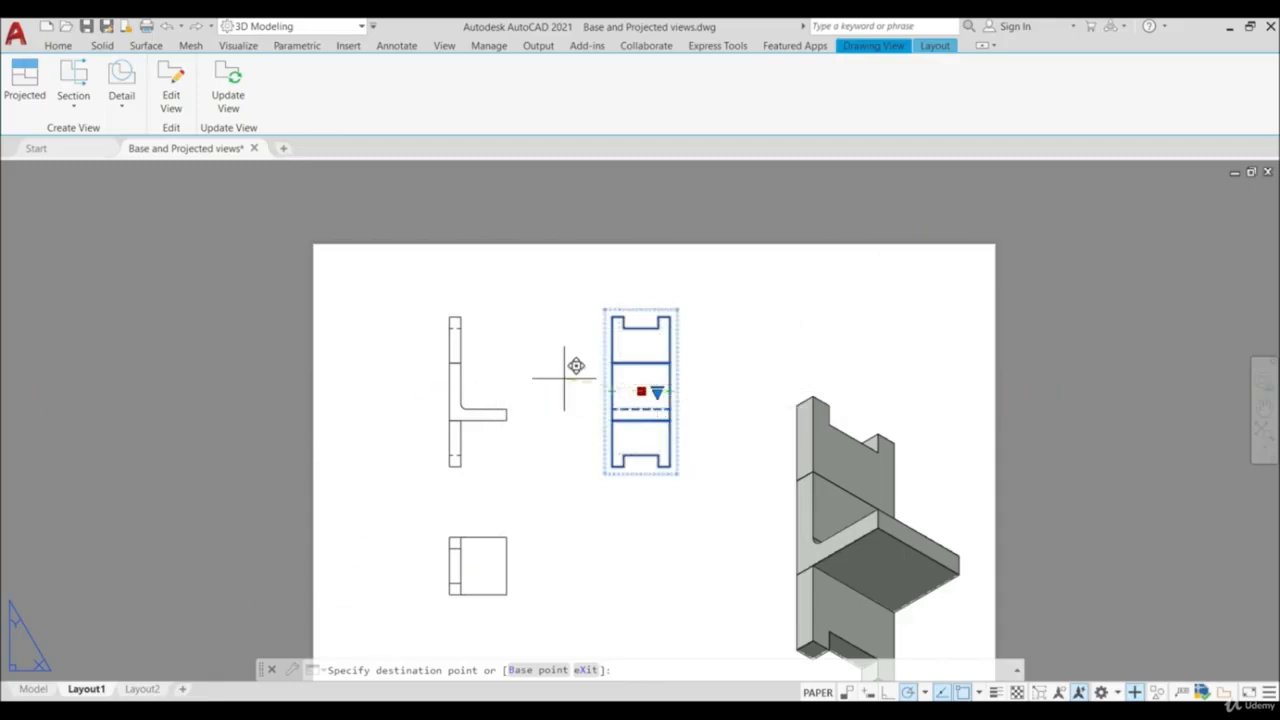
click(703, 394)
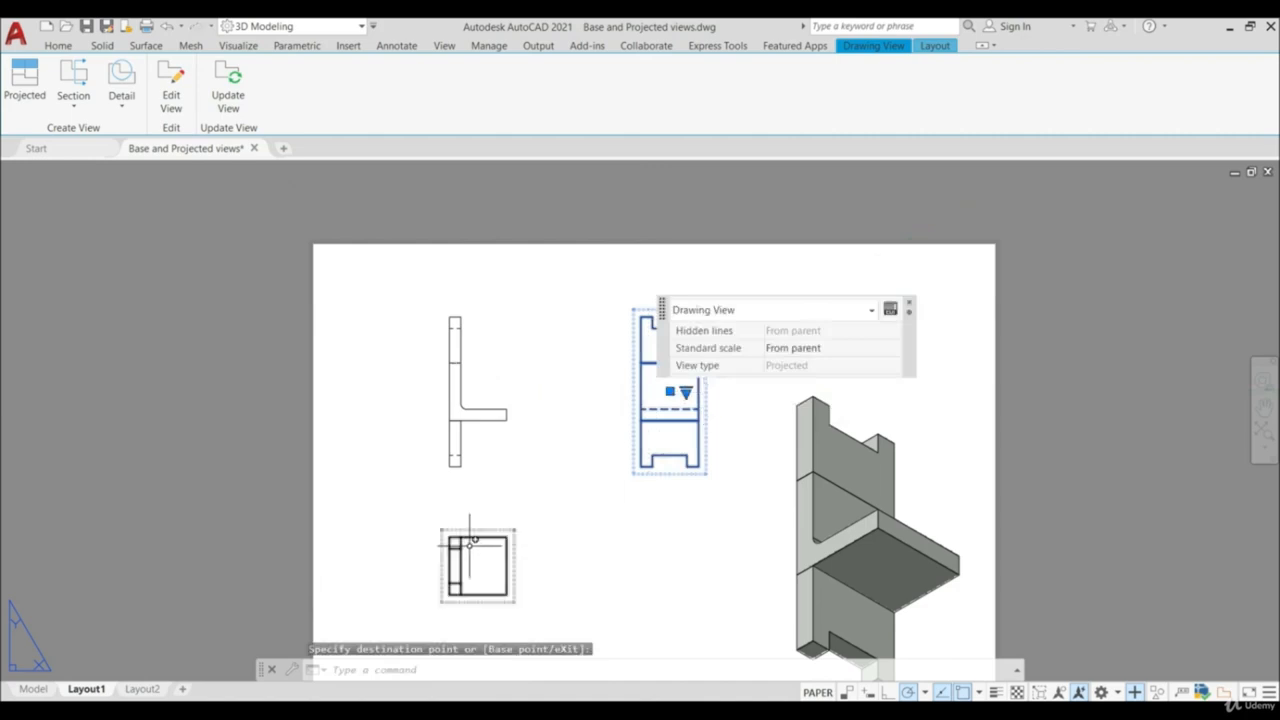
- Move the projected view below the base view farther down along its vertical alignment and back up, and clear the selection
scroll(470, 550, down, 6)
scroll(486, 576, up, 6)
click(458, 490)
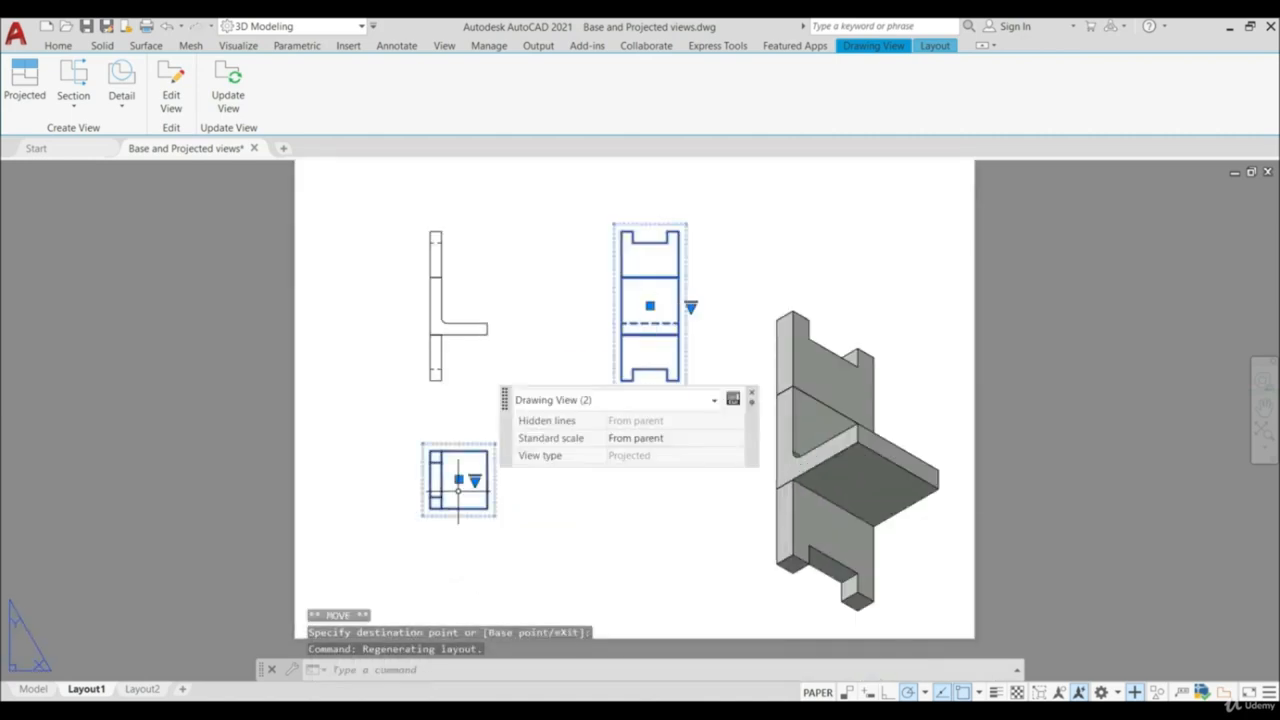
click(458, 480)
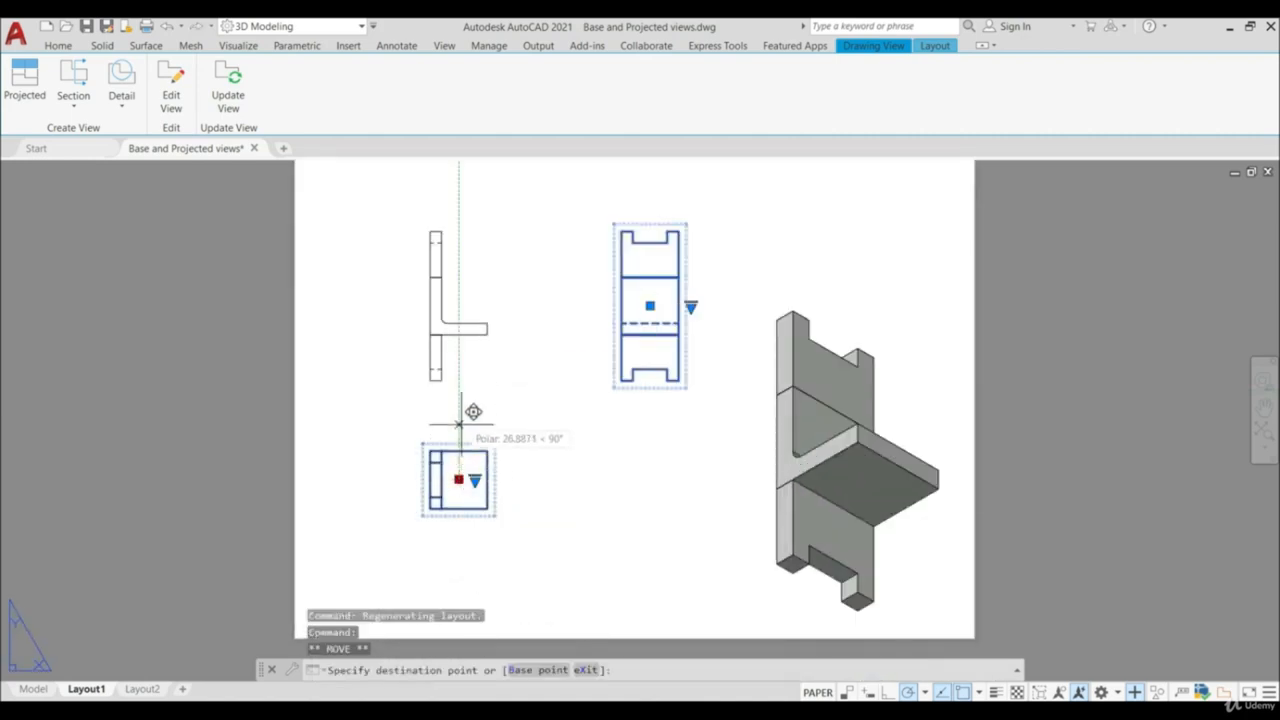
click(326, 507)
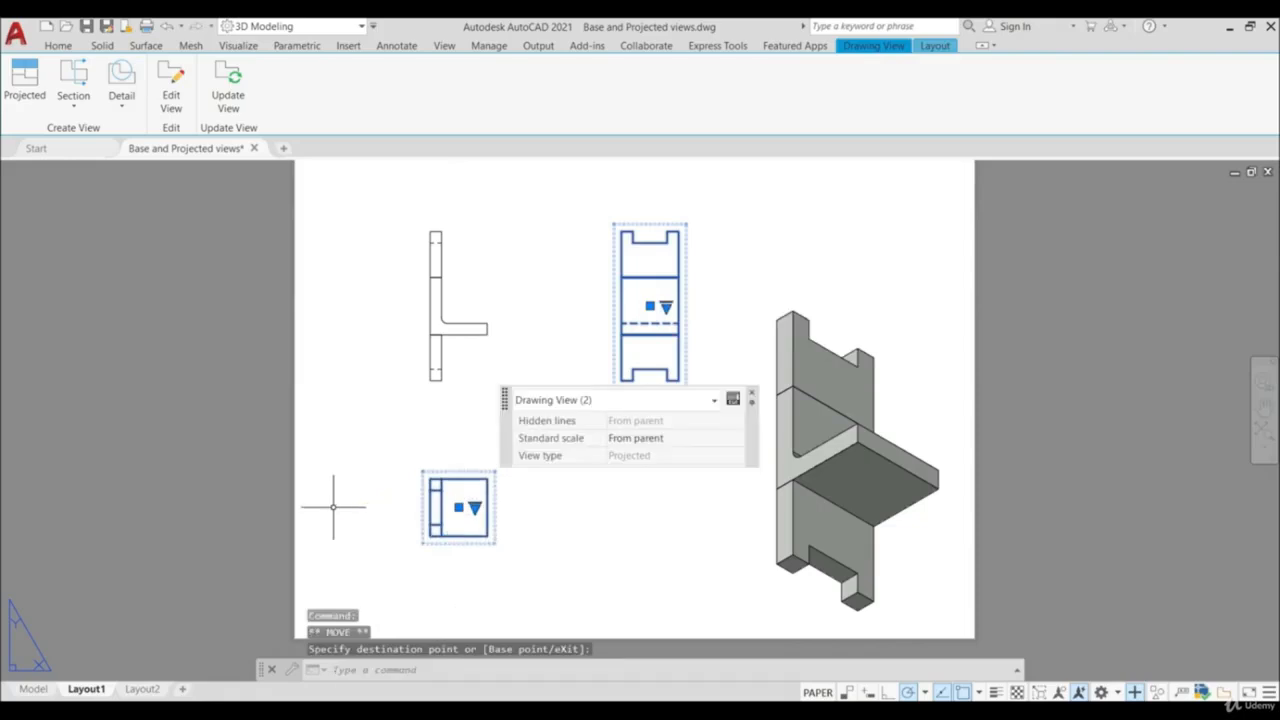
click(458, 507)
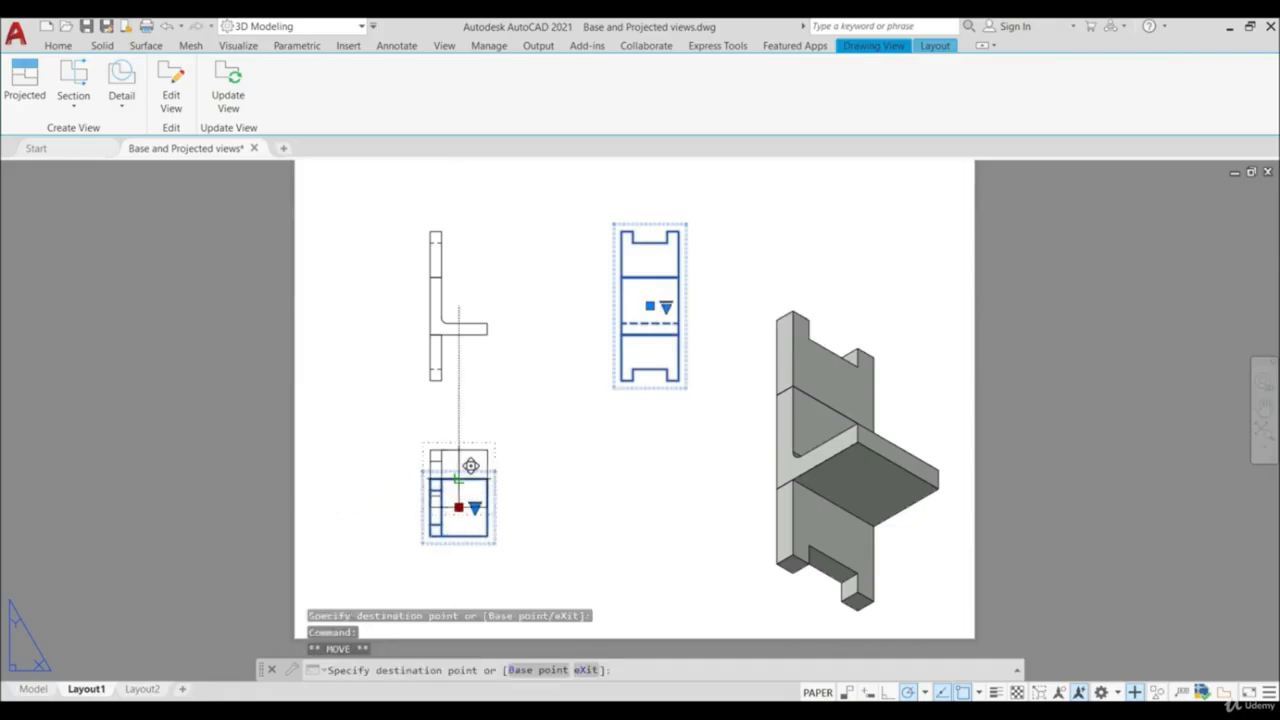
click(458, 478)
scroll(468, 481, down, 2)
scroll(463, 494, up, 2)
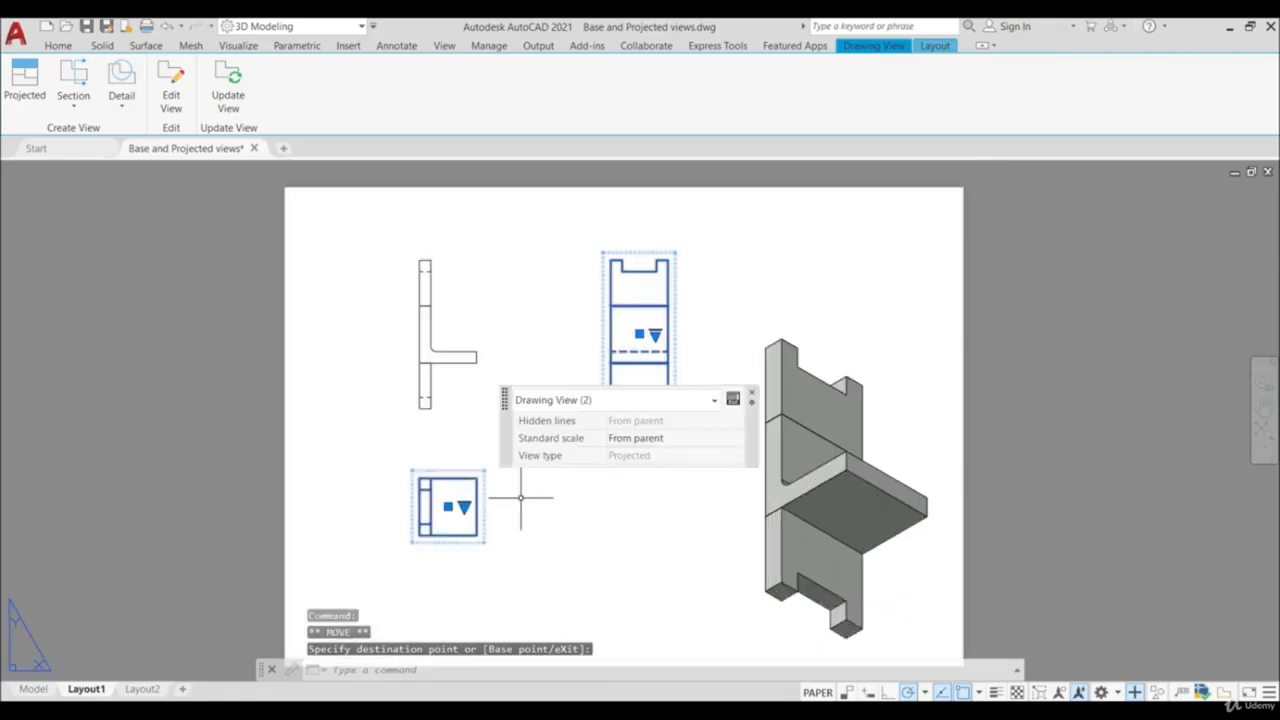
key(Escape)
- Set the view alignment of the projected view below the base view to Broken in its properties
click(453, 493)
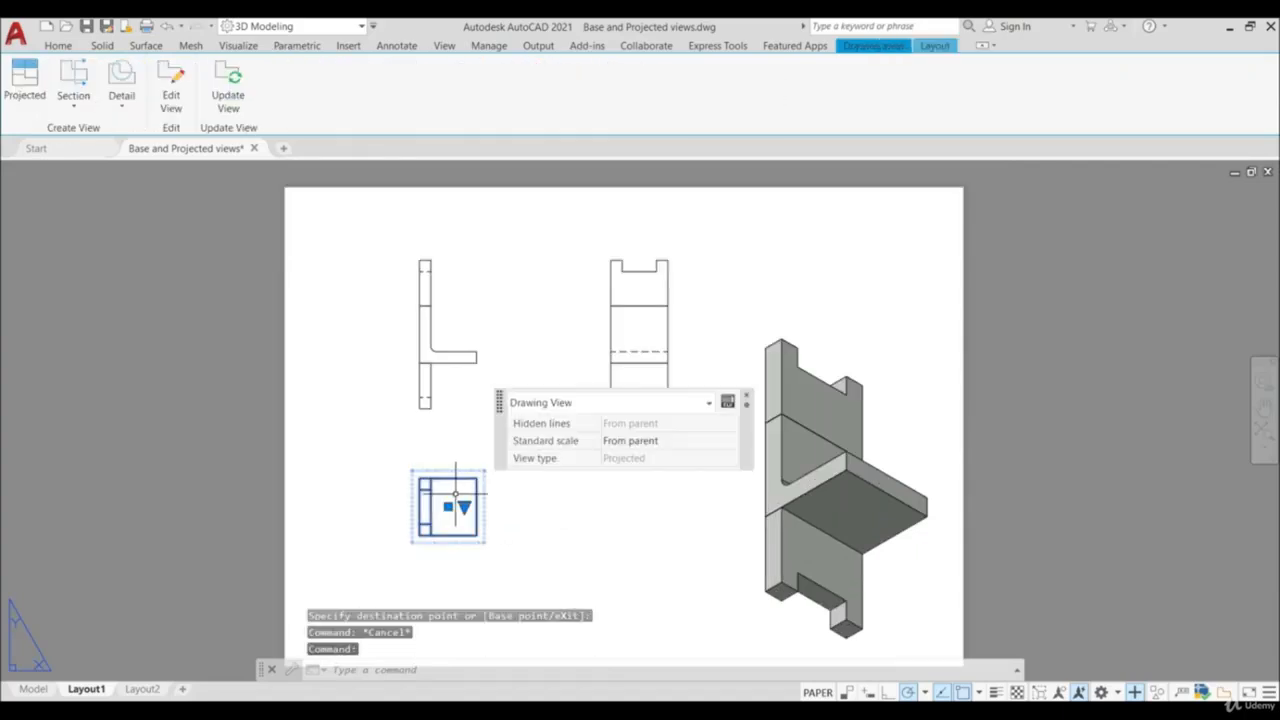
right_click(485, 494)
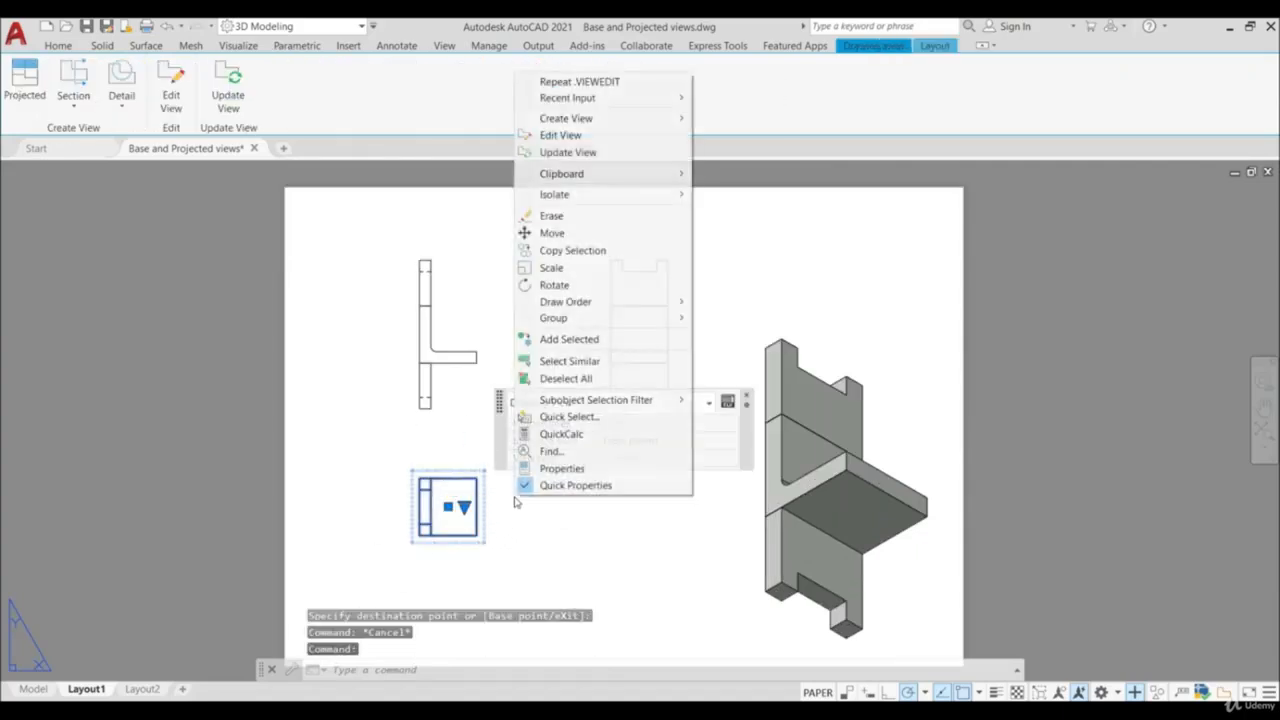
click(578, 472)
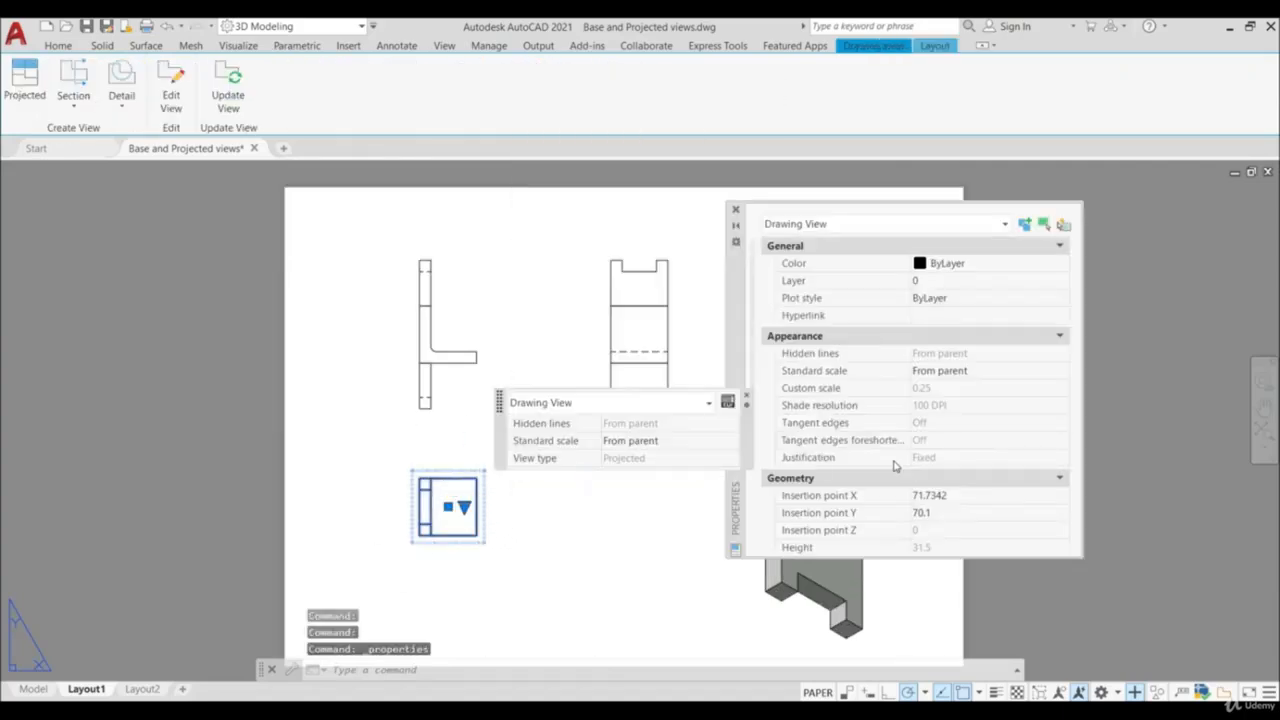
scroll(889, 467, down, 3)
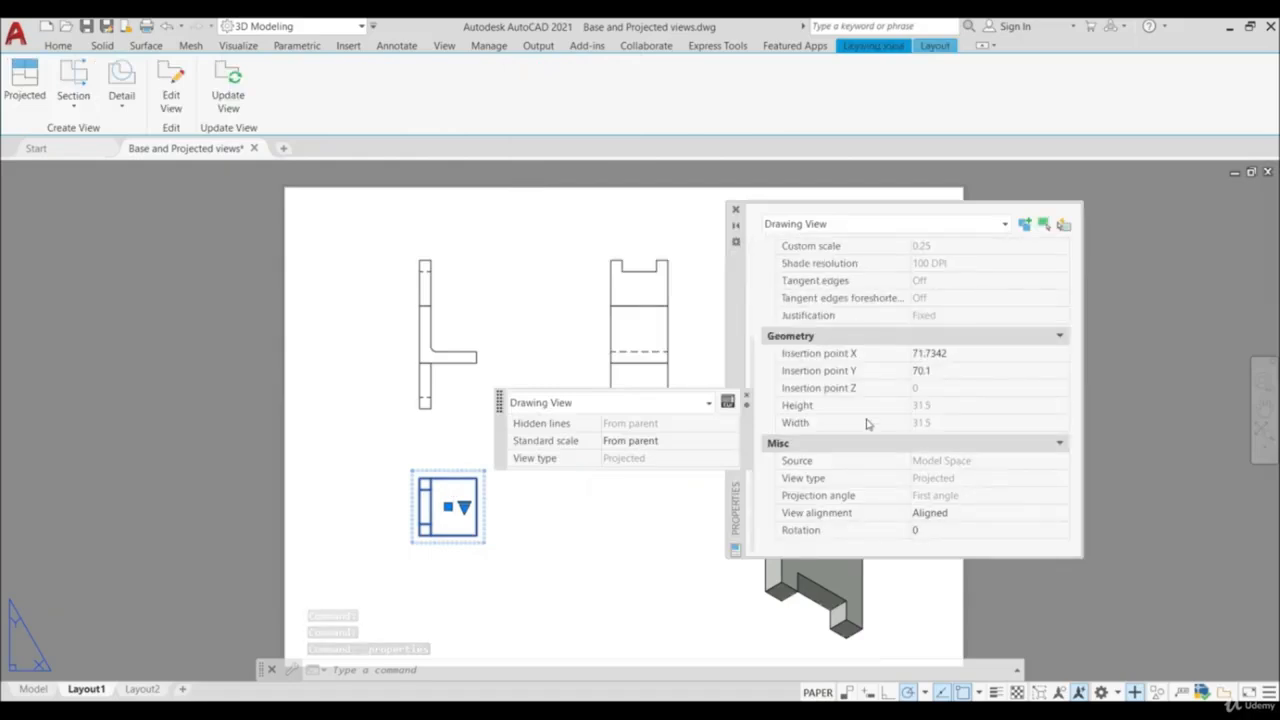
click(977, 515)
click(977, 514)
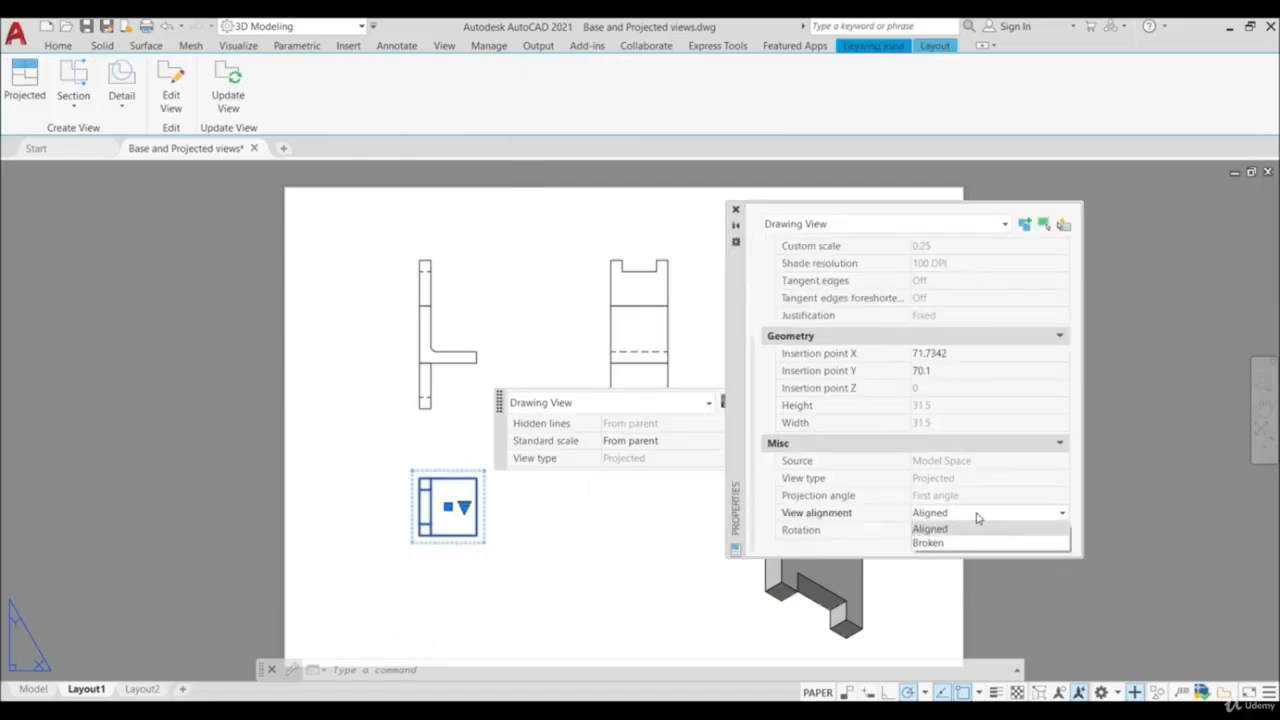
click(957, 543)
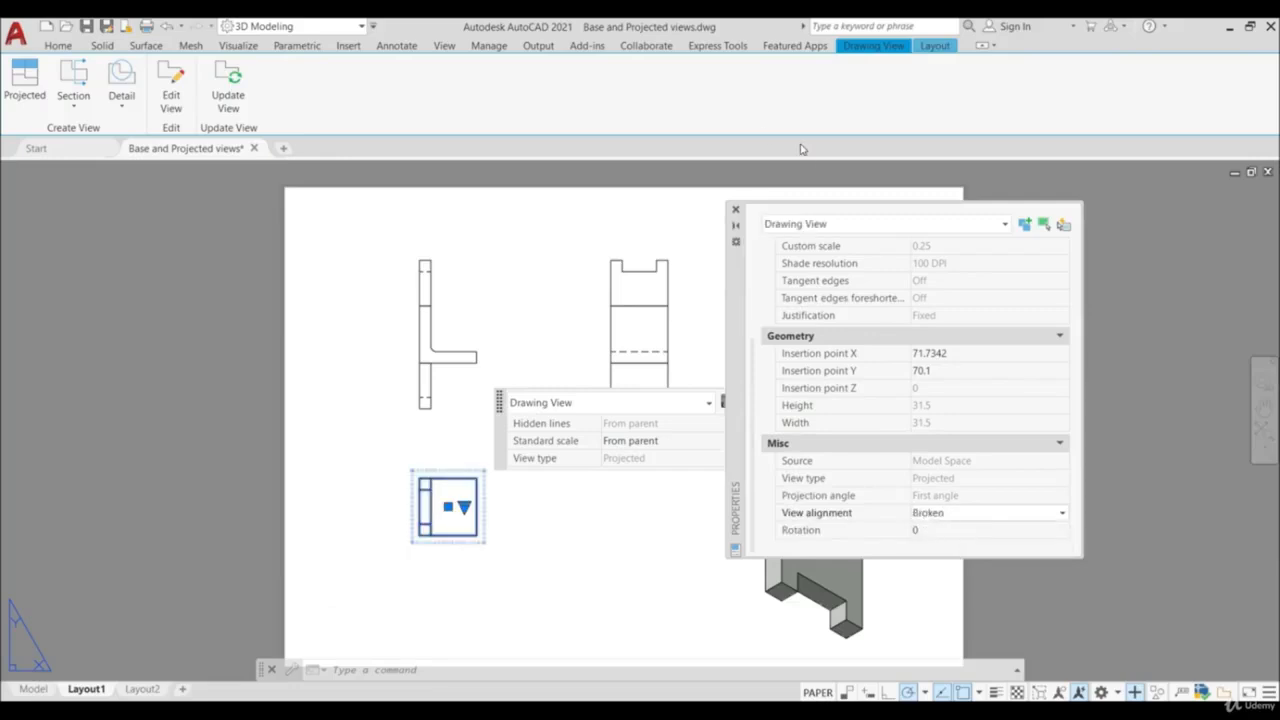
click(736, 210)
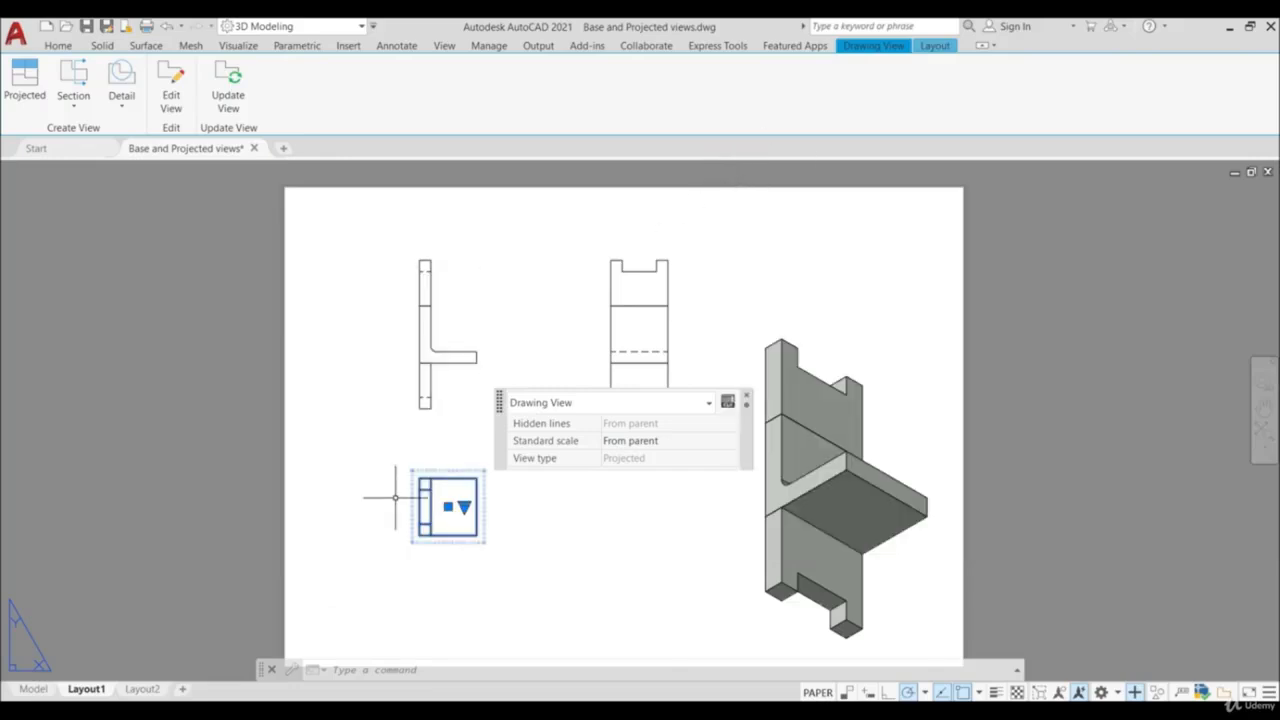
- Move the unaligned lower projected view to the right, out of line with the base view
click(448, 506)
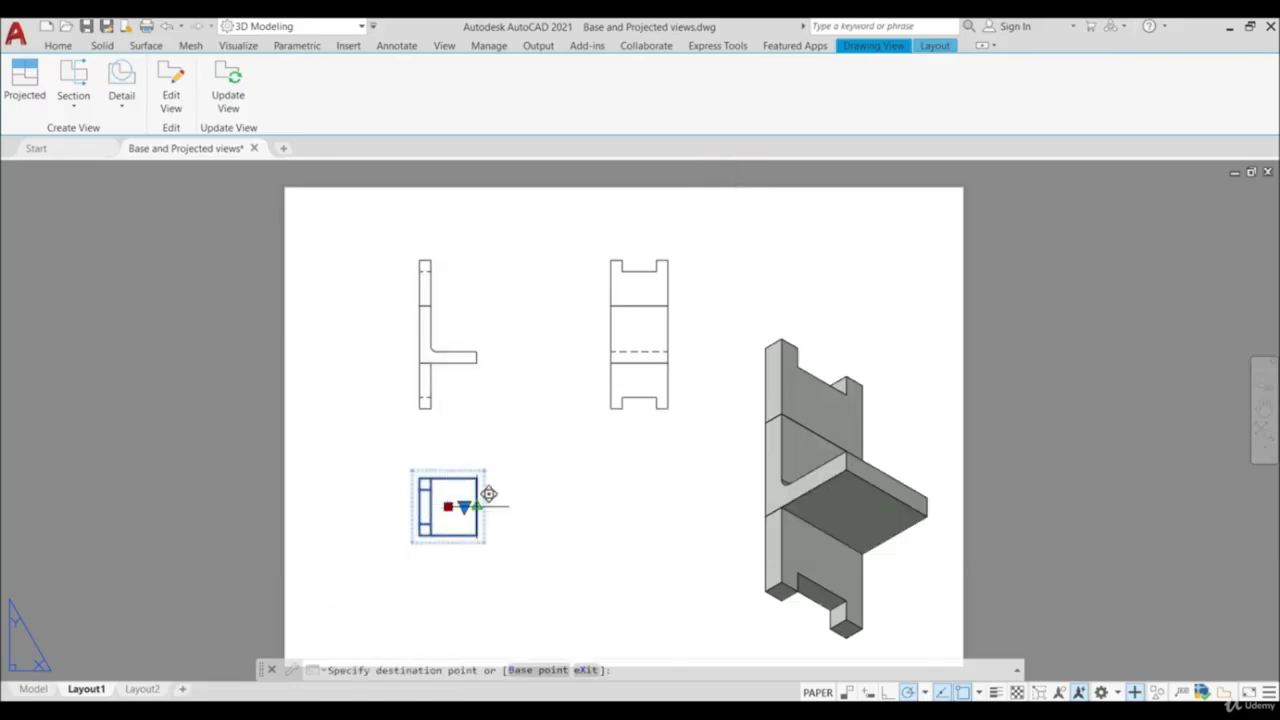
click(532, 506)
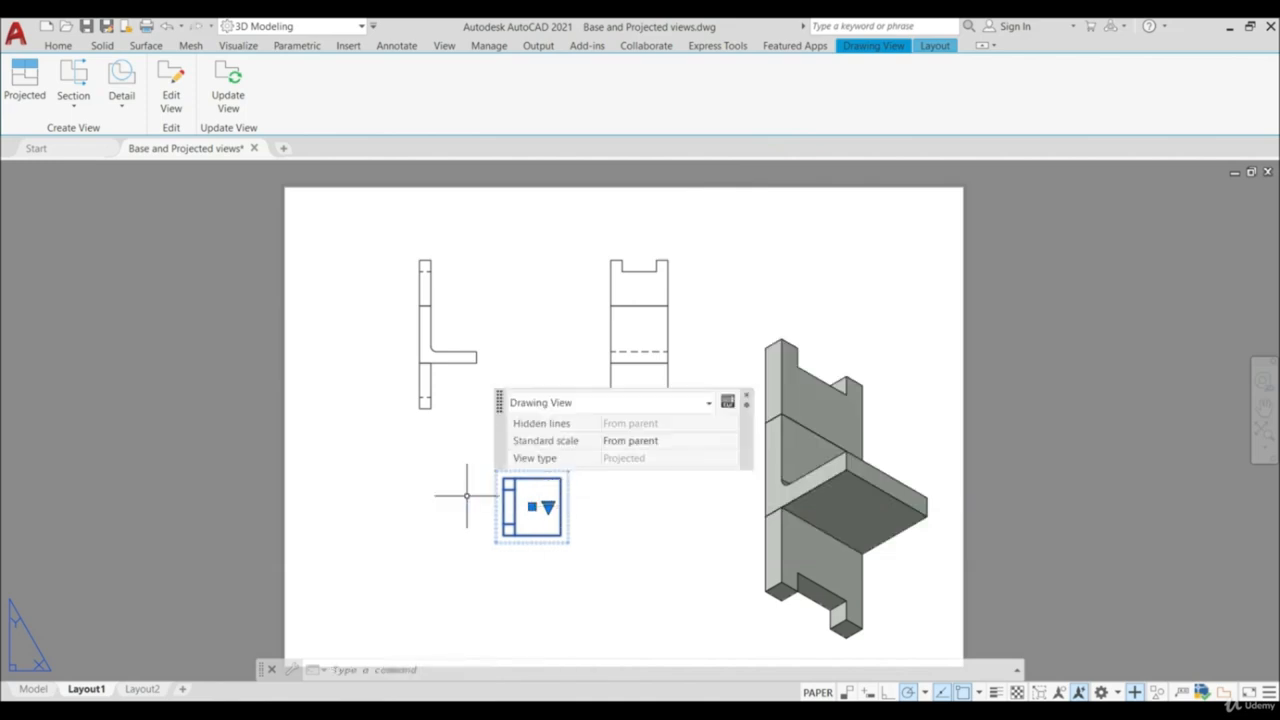
key(Escape)
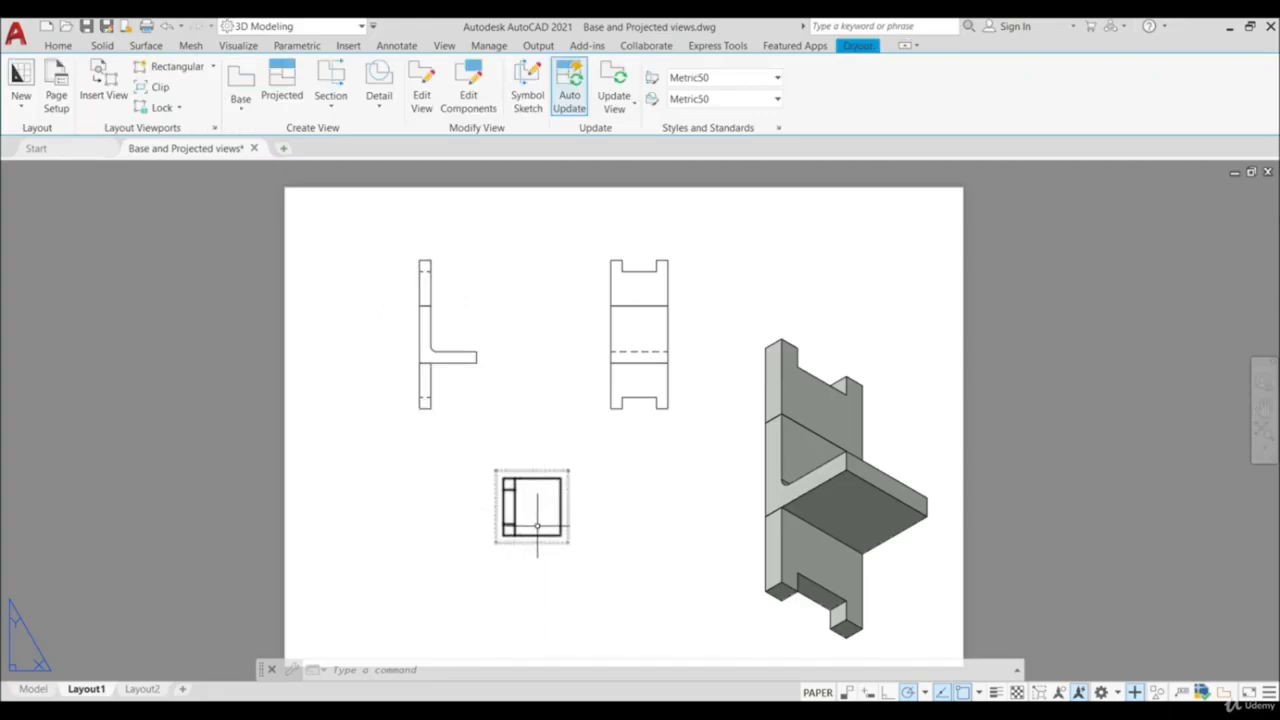
- Set the lower projected view's scale to 1:2
click(536, 524)
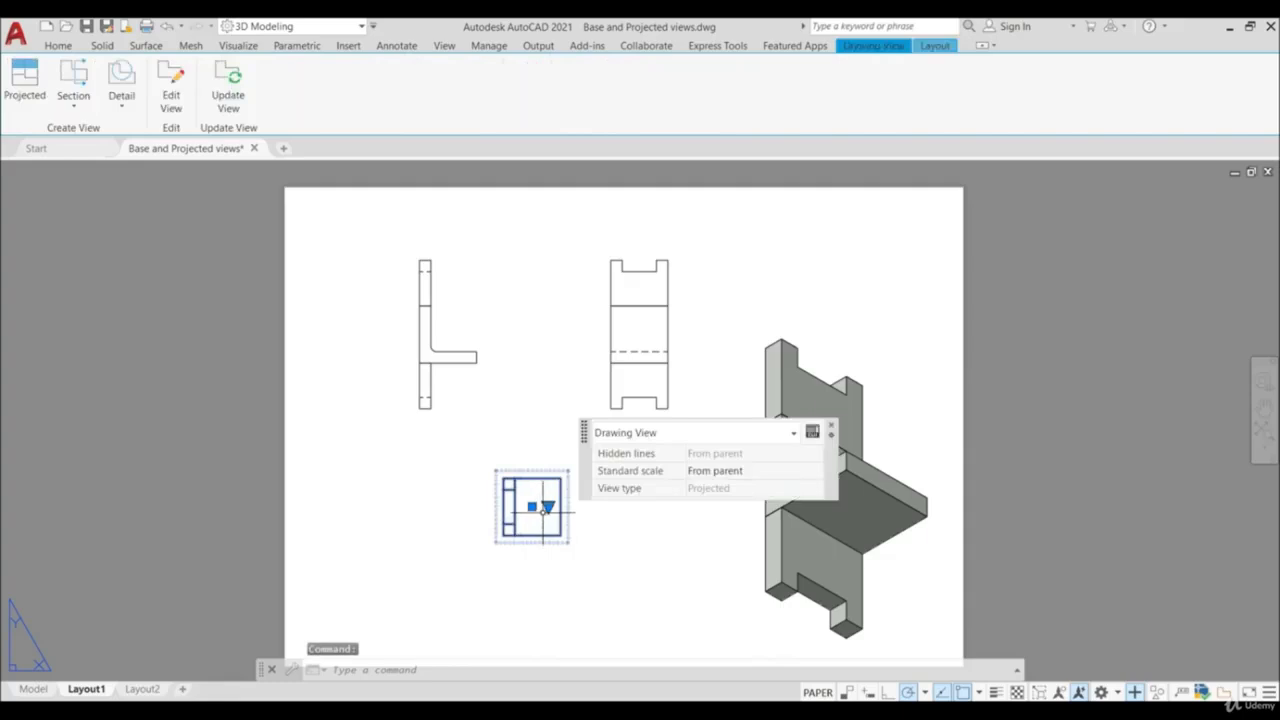
click(547, 506)
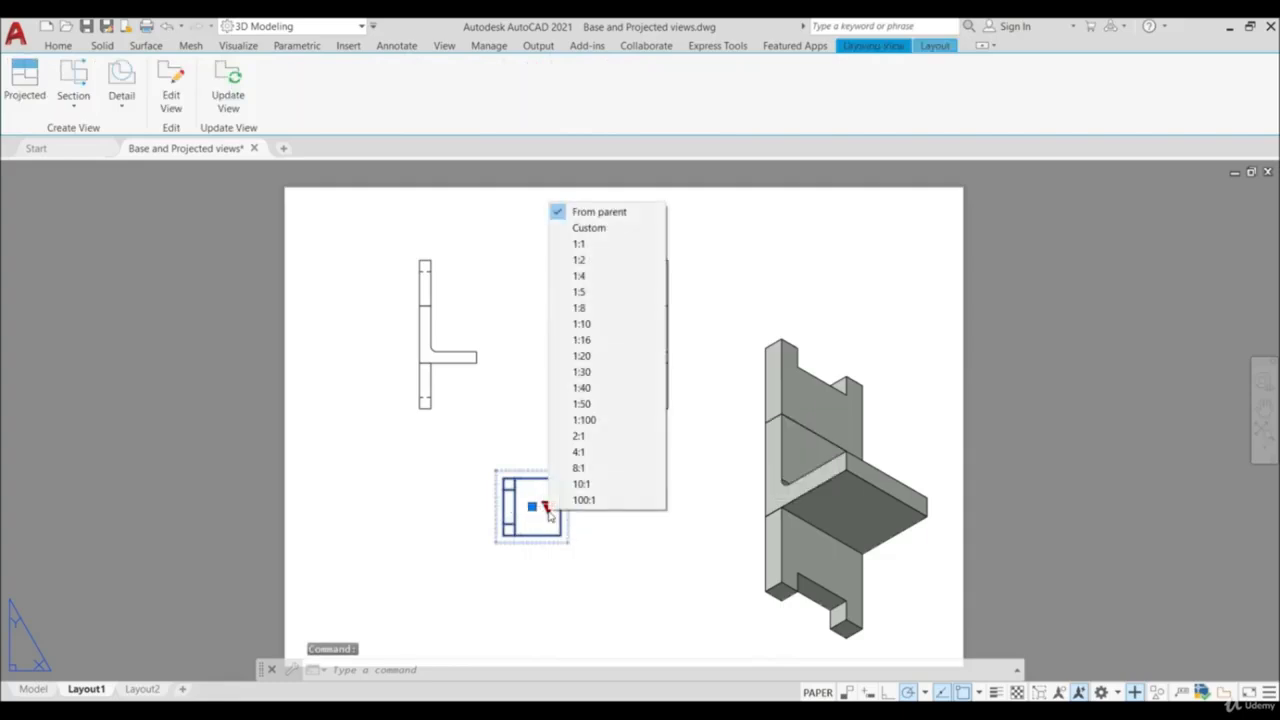
click(601, 260)
- Move the enlarged lower view left so that its left edge sits roughly under the base view's left edge
scroll(609, 522, down, 2)
click(561, 508)
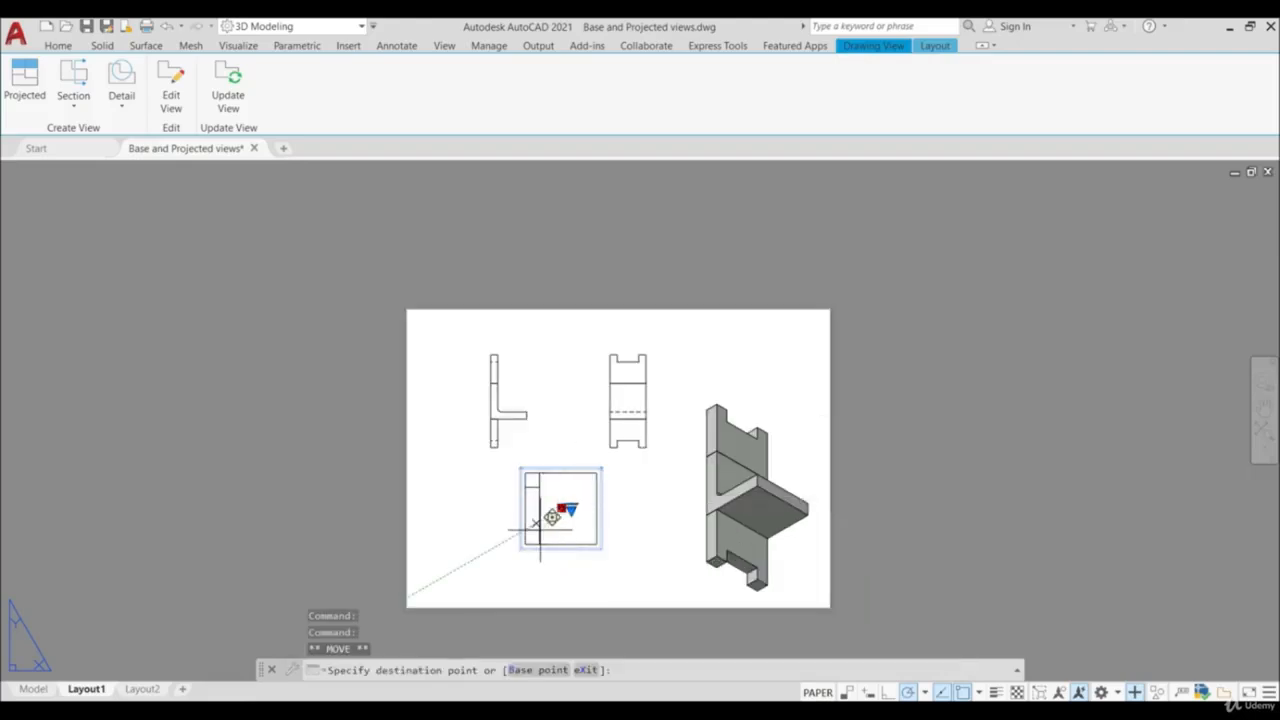
key(Escape)
scroll(571, 531, up, 2)
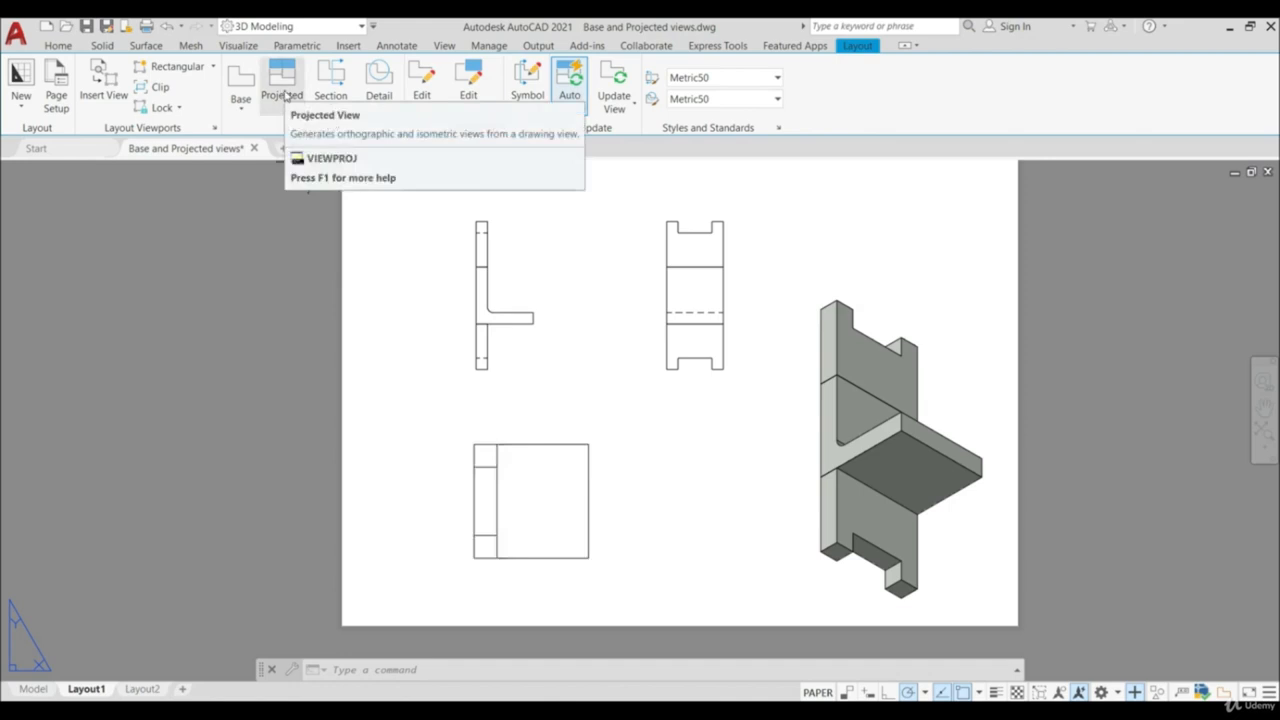
- Create one projected view from the lower view, placed to its left outside the sheet
click(283, 95)
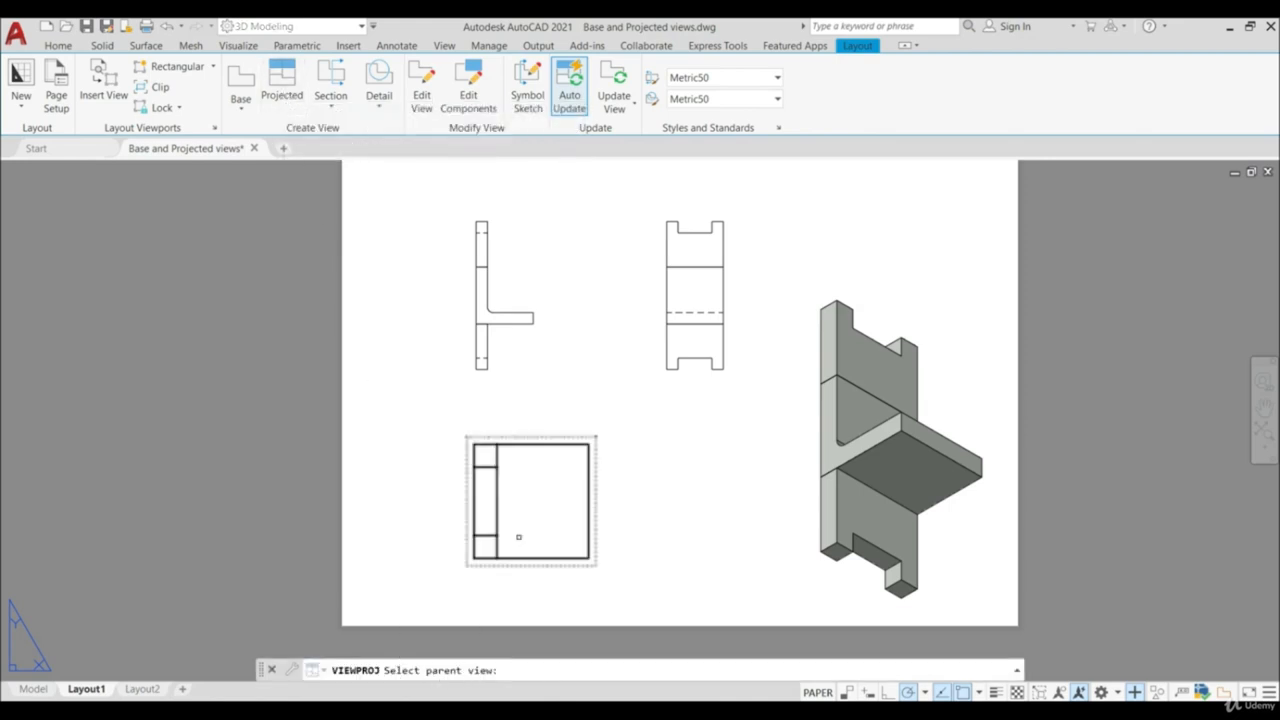
click(522, 525)
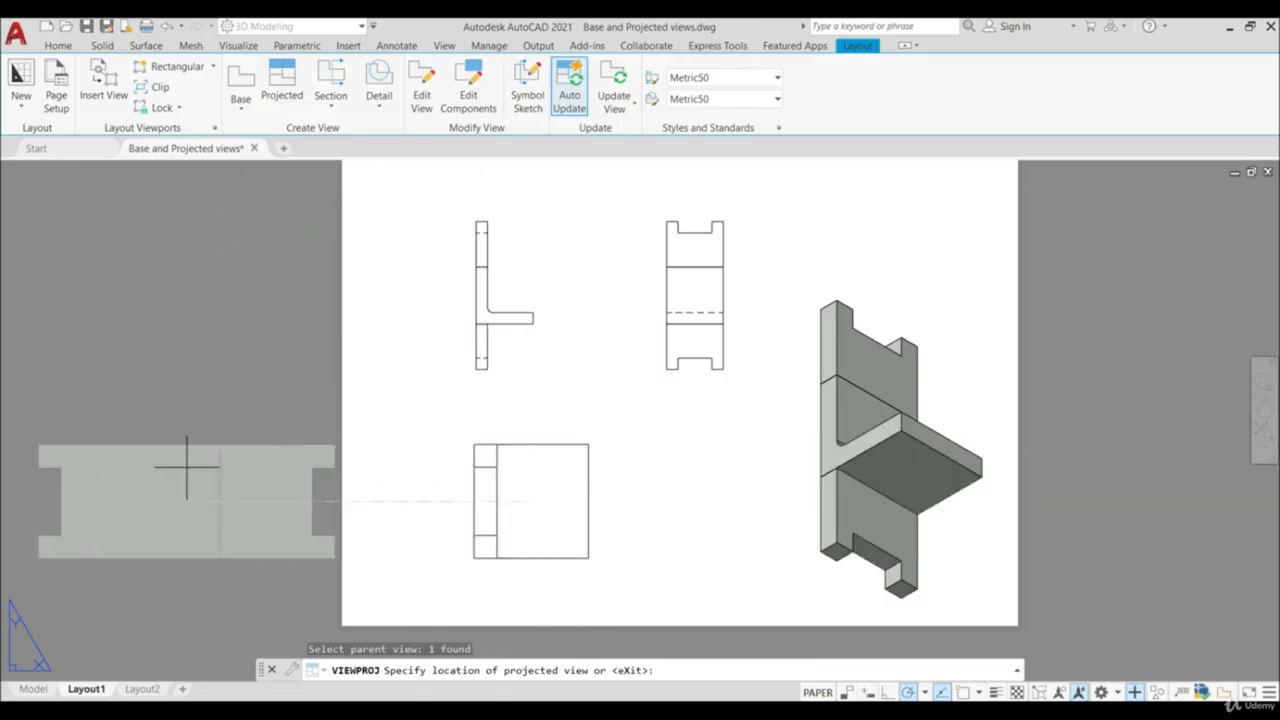
click(186, 466)
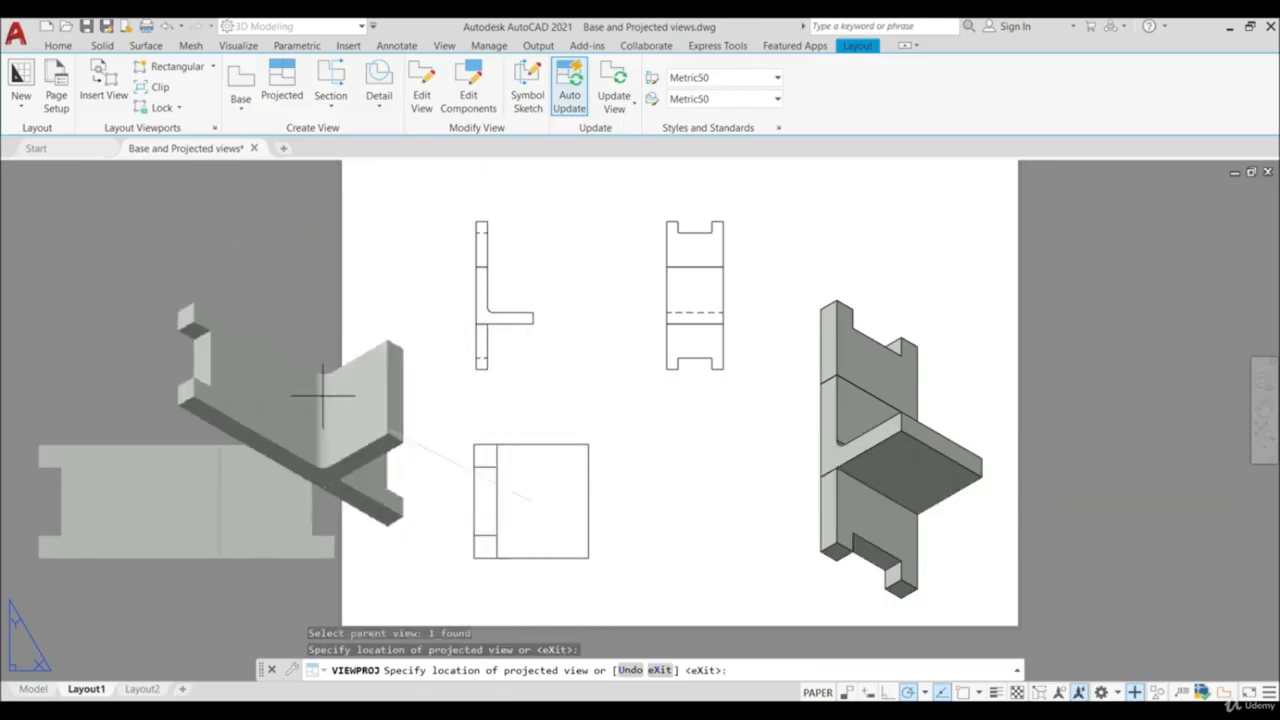
key(Return)
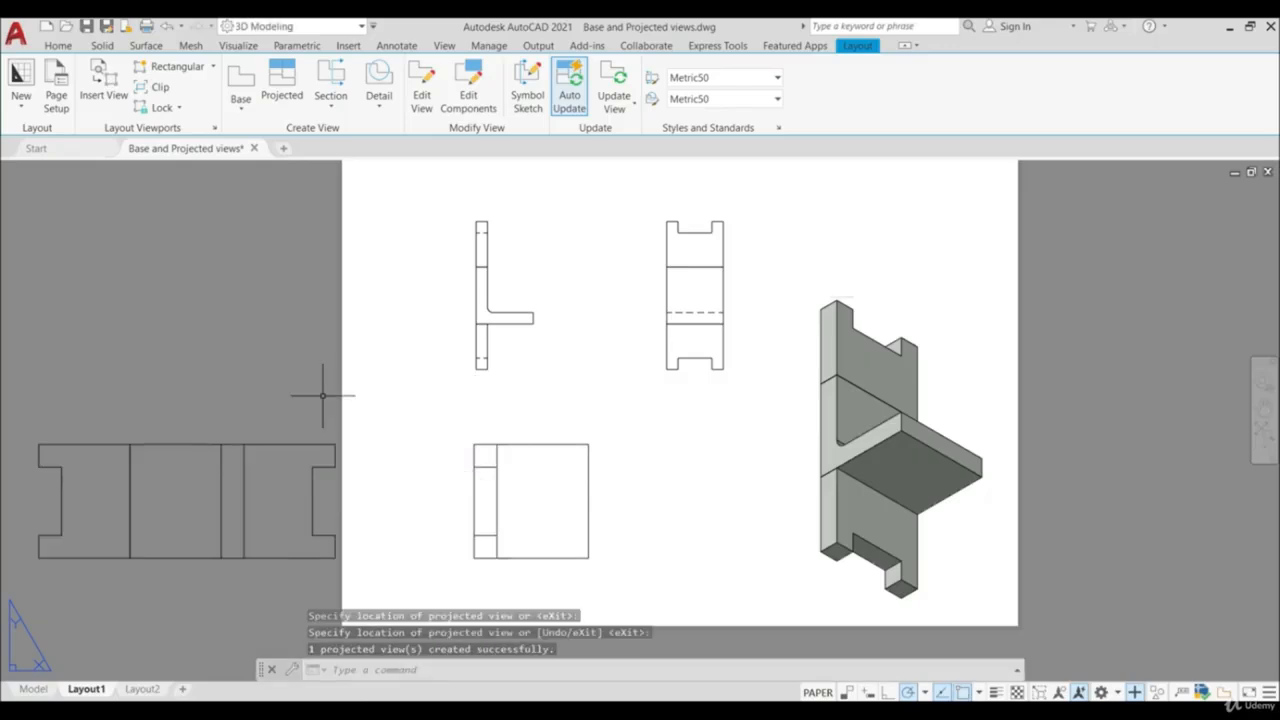
- Move the long projected view outside the sheet slightly right, attempting to pull it up out of line with its parent view
click(243, 477)
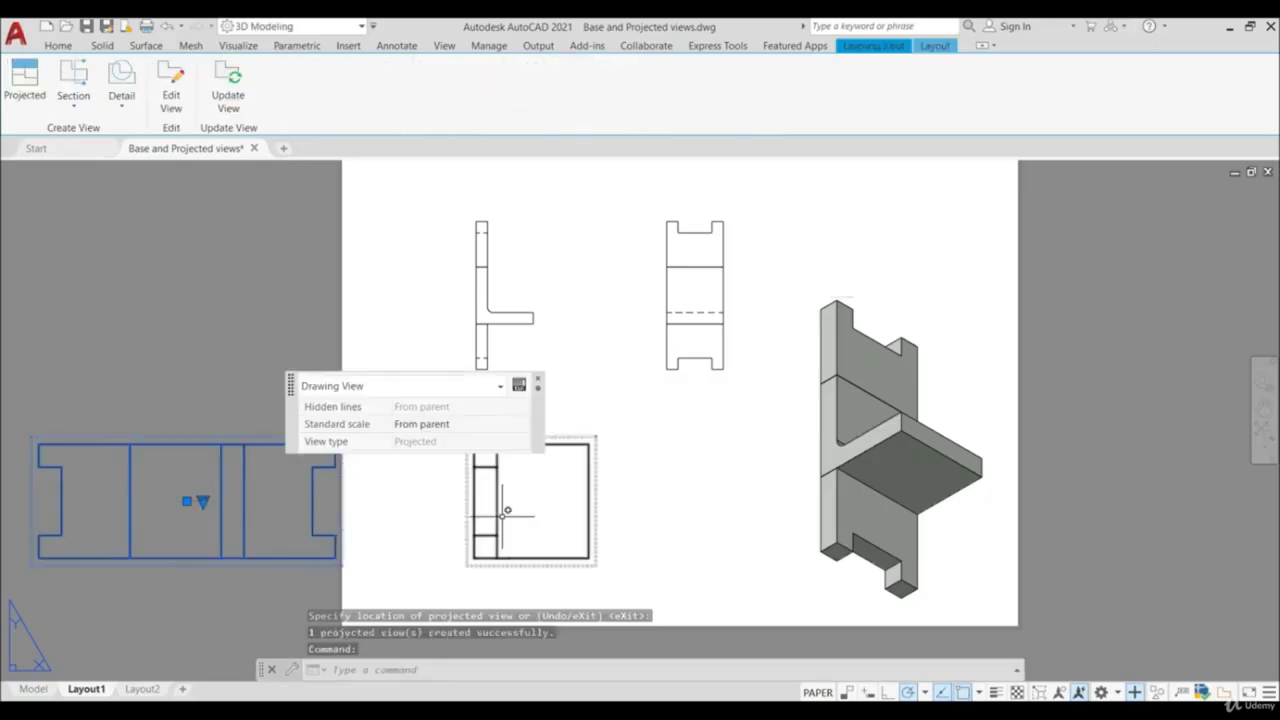
click(187, 500)
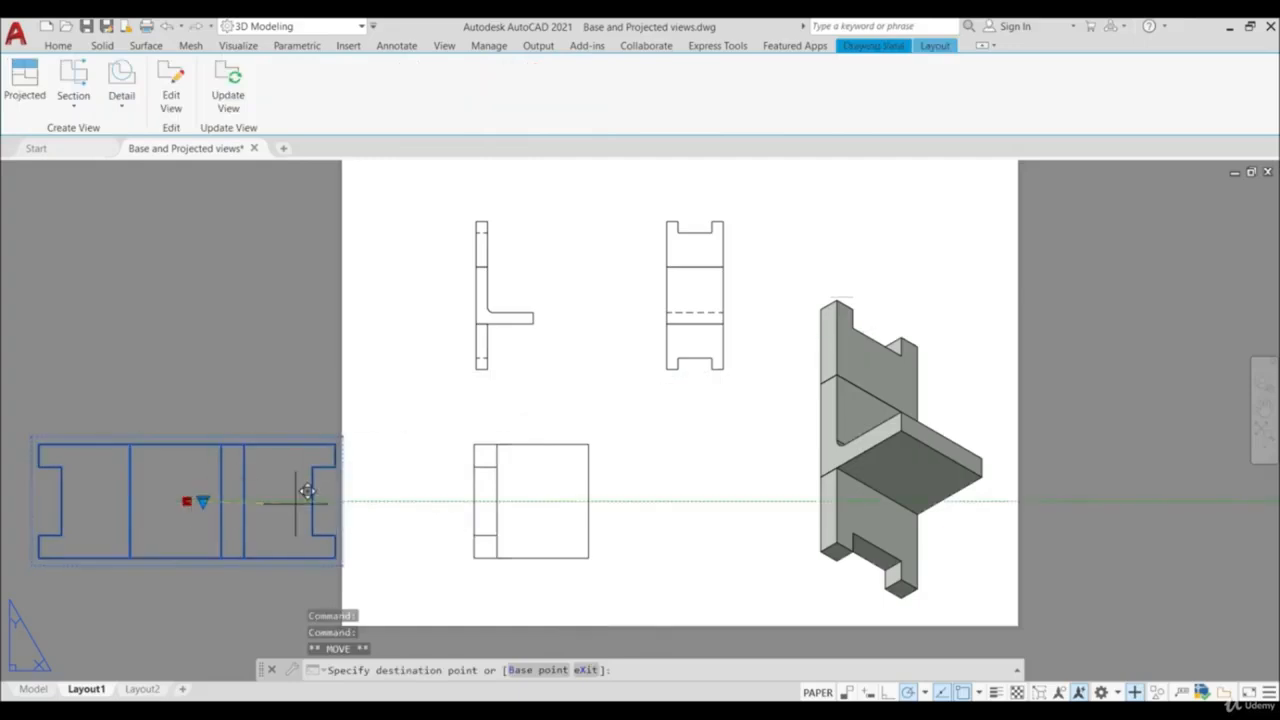
click(221, 400)
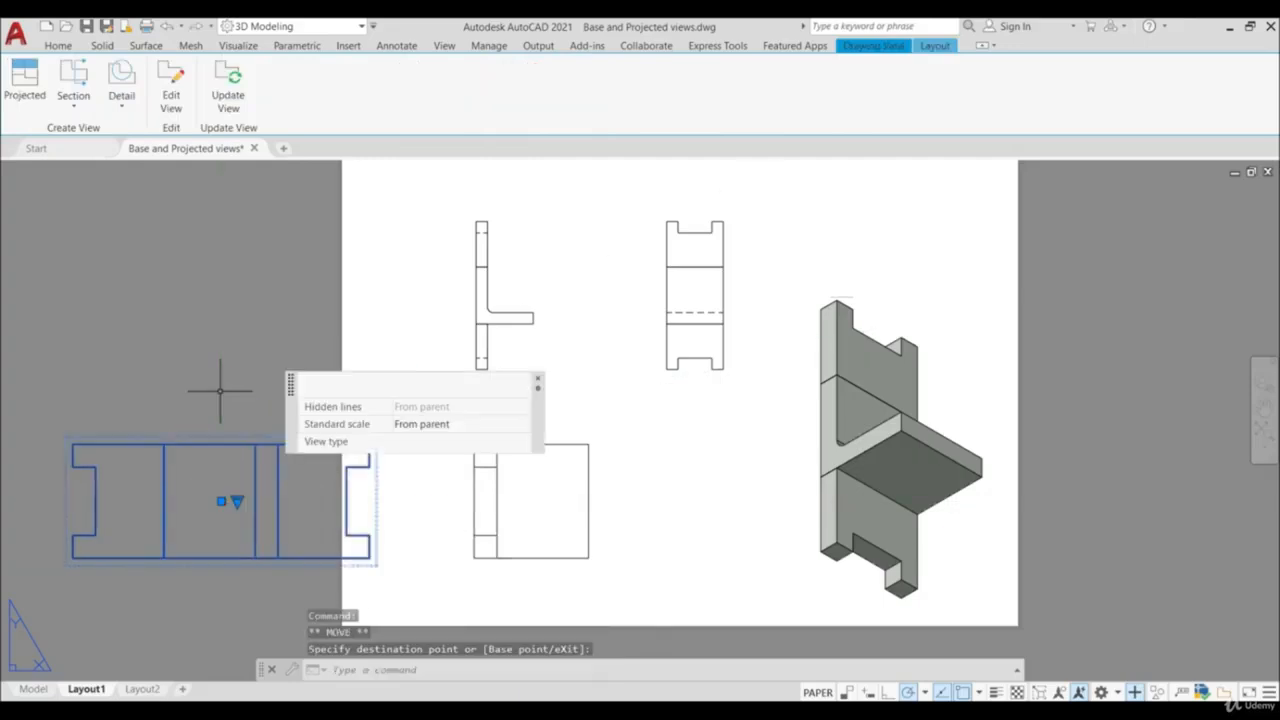
key(Escape)
- Move the lower square parent view right so that it sits roughly below the upper projected view
middle_drag(490, 604, 460, 586)
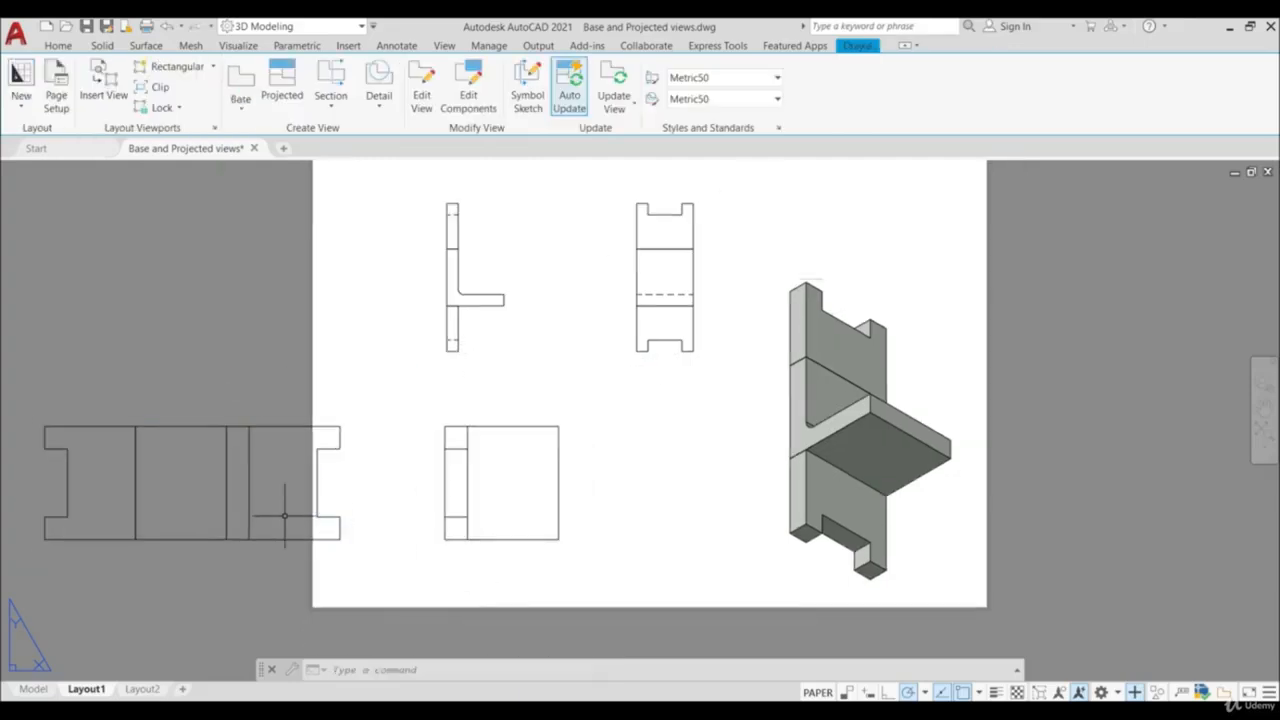
click(517, 482)
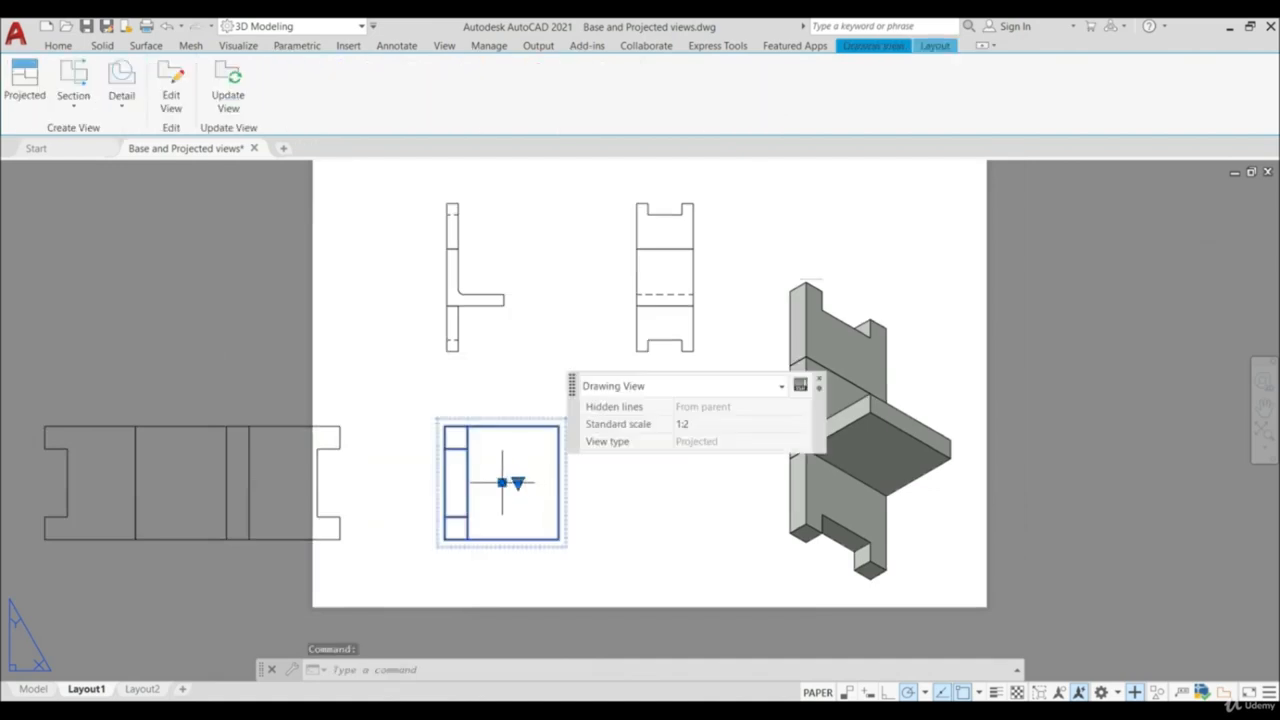
click(502, 482)
click(695, 480)
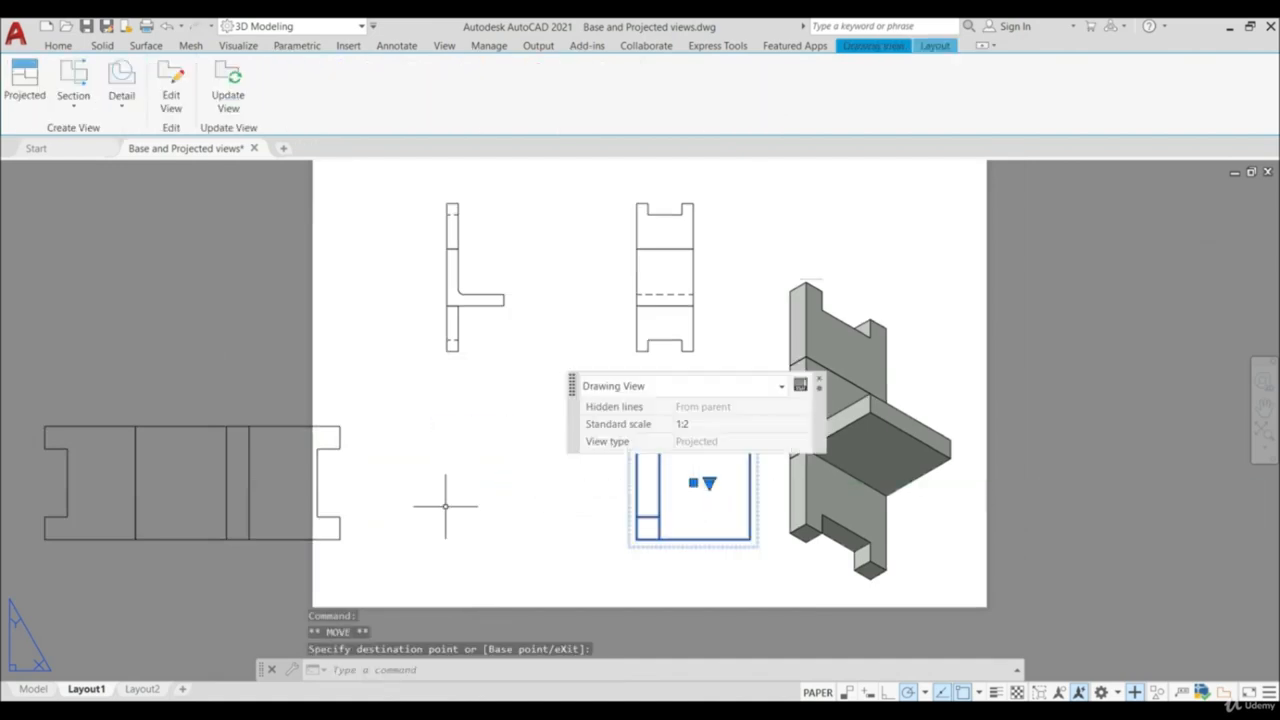
- Move the long projected view right onto the sheet, just beside its square parent view
click(241, 484)
click(193, 482)
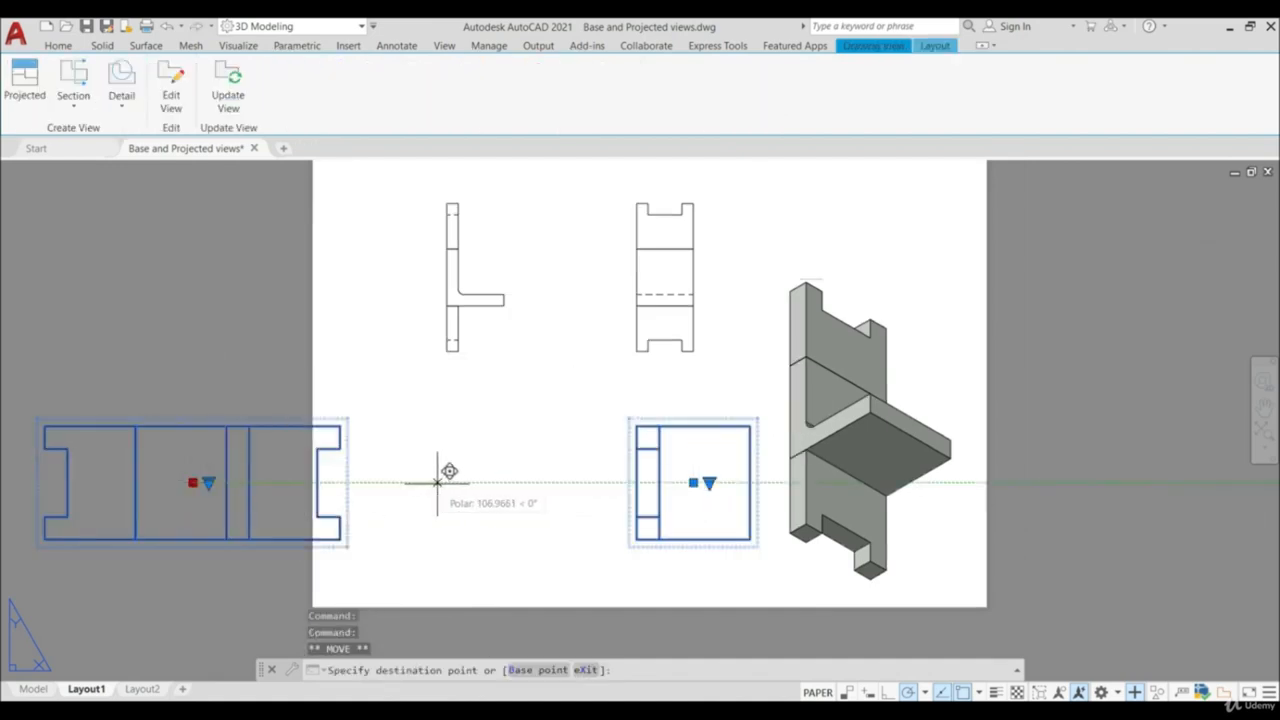
click(470, 483)
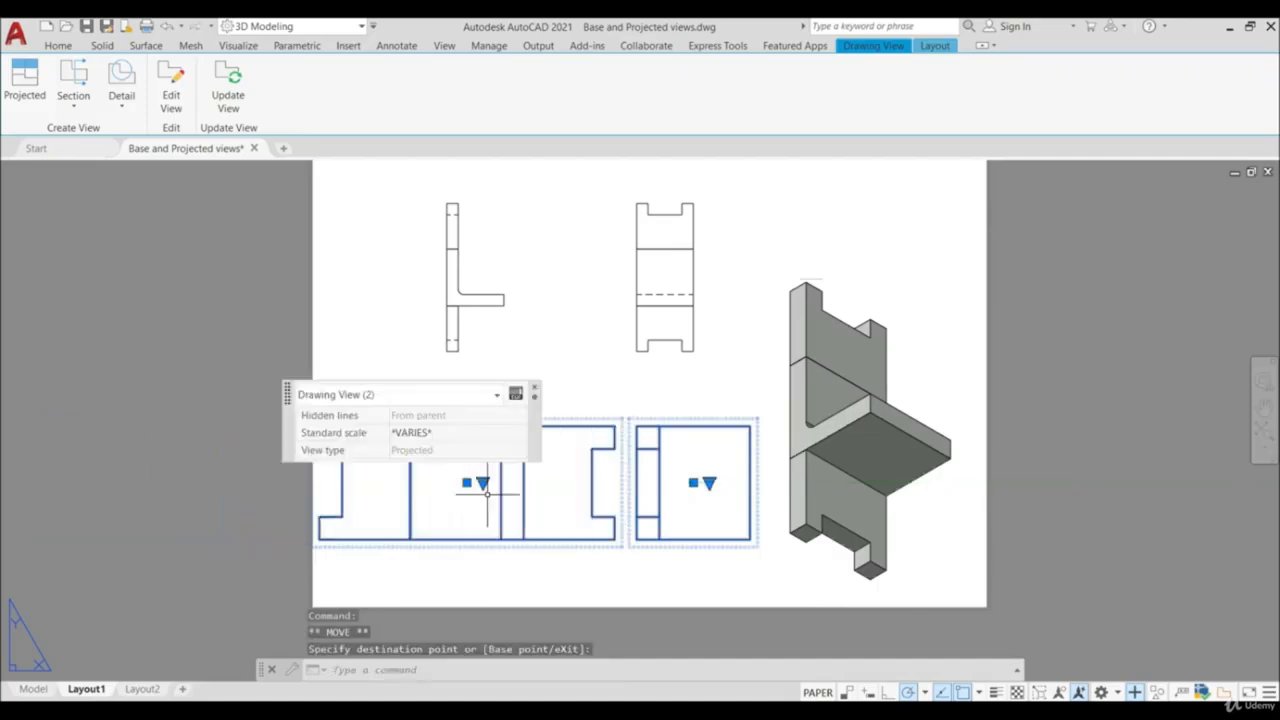
key(Escape)
- Set the lower square parent view's scale to 1:4
click(688, 479)
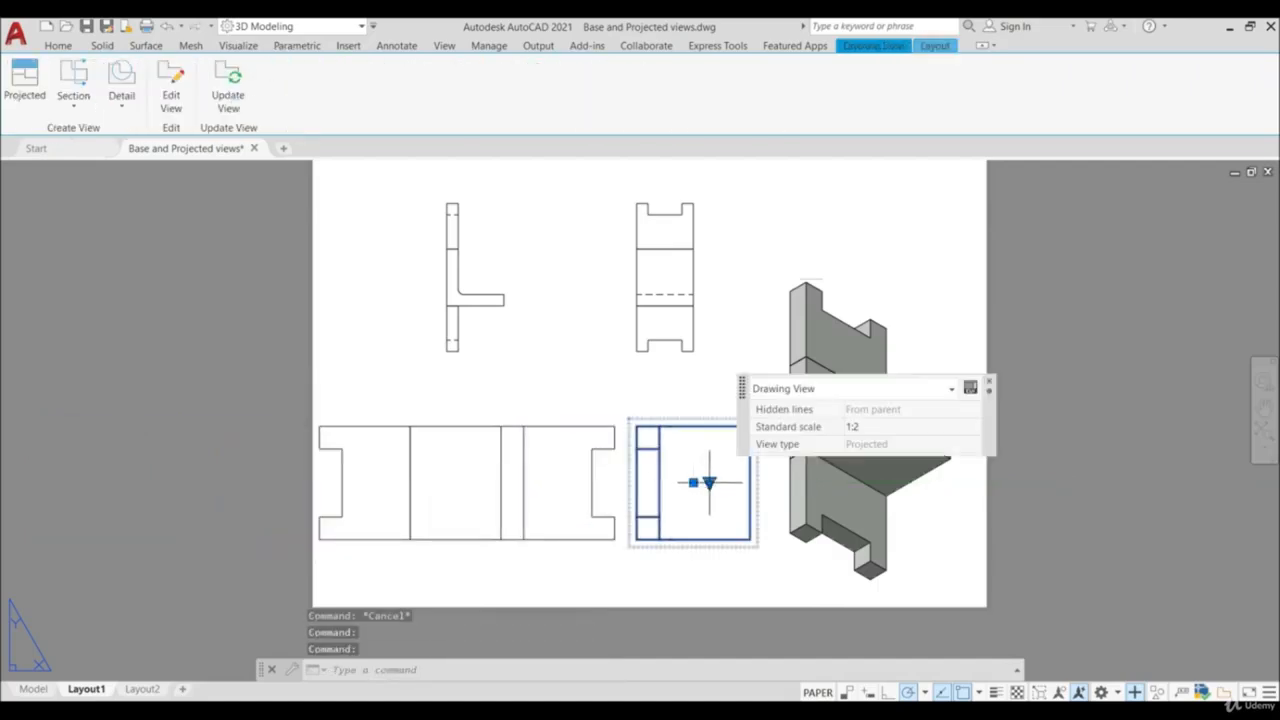
click(709, 483)
click(765, 266)
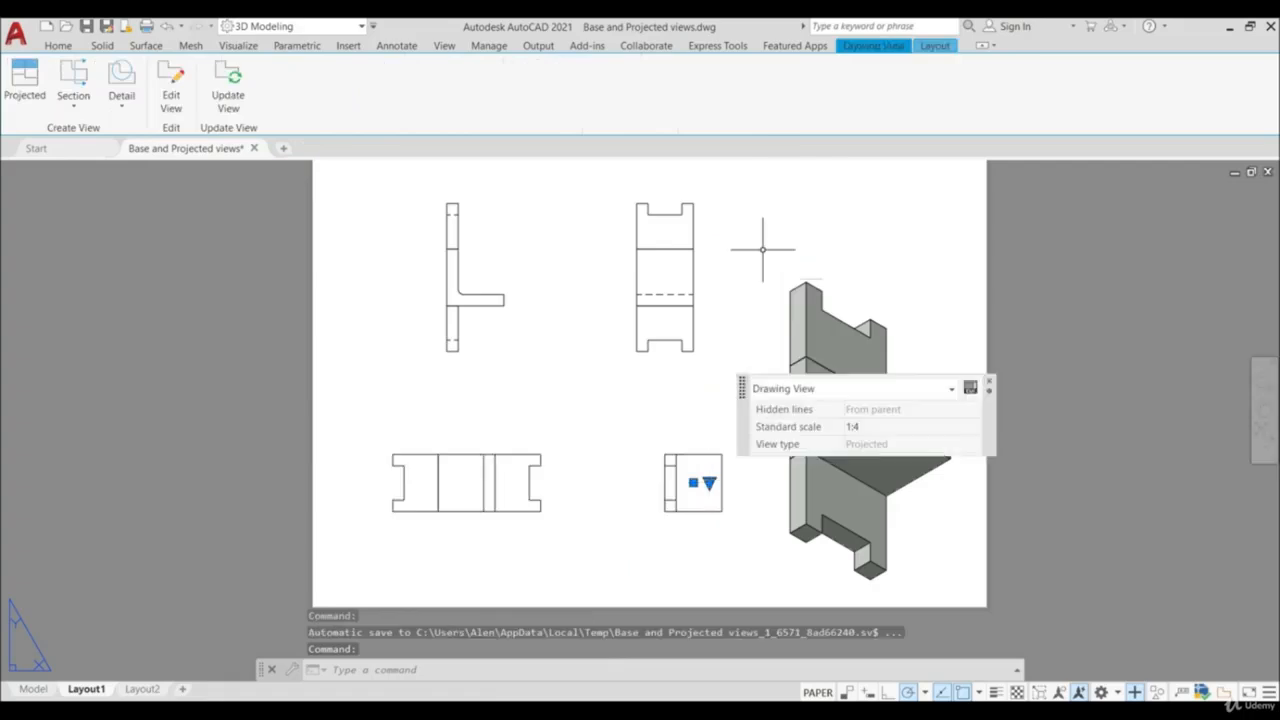
scroll(552, 486, up, 2)
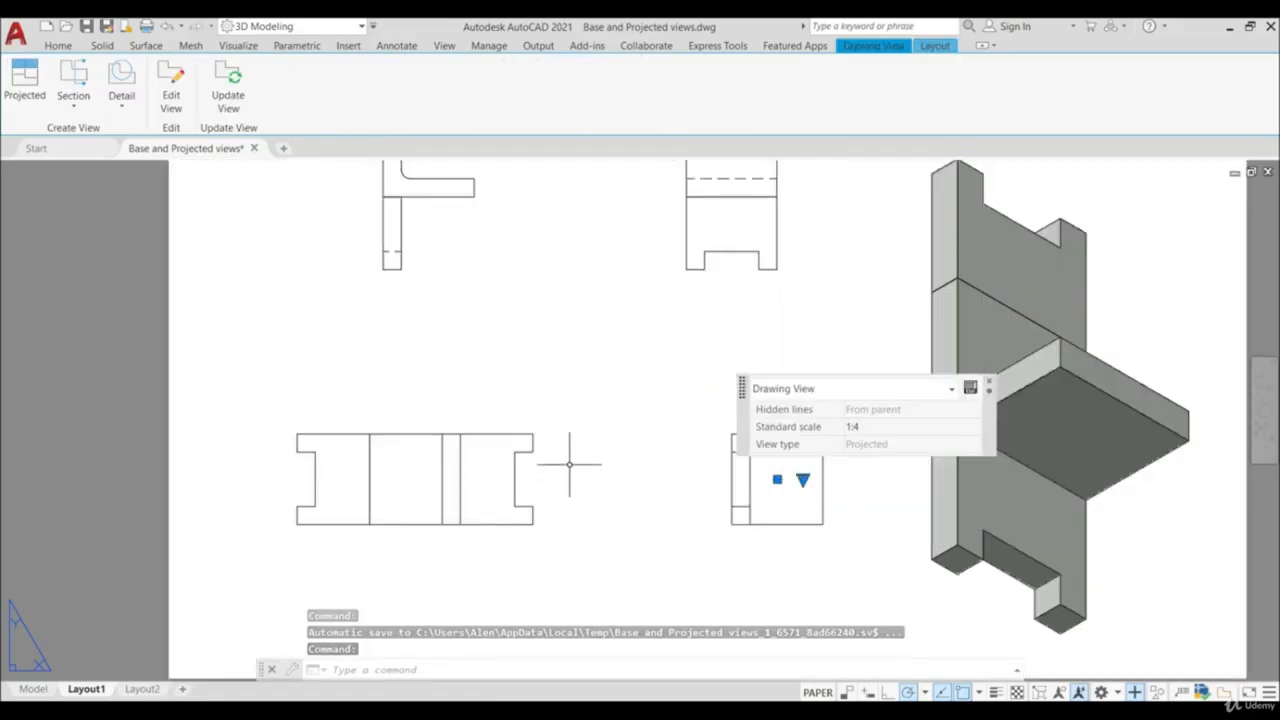
scroll(509, 429, down, 3)
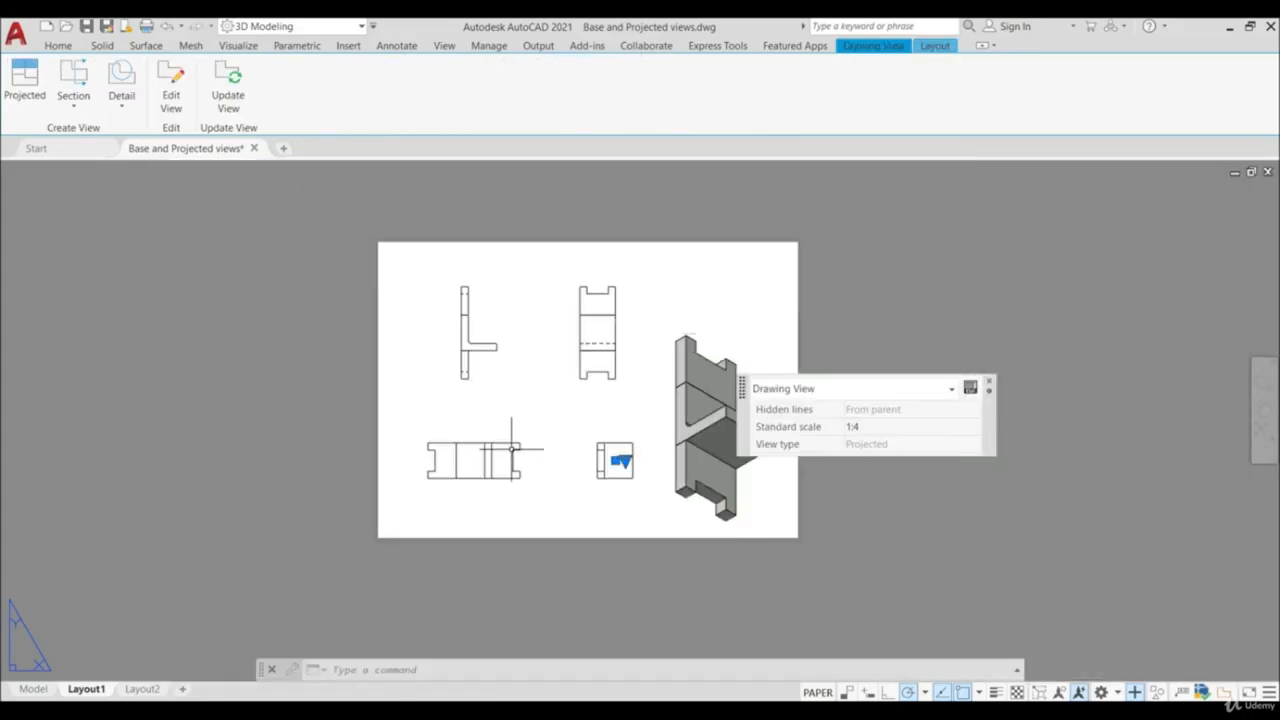
scroll(533, 444, up, 1)
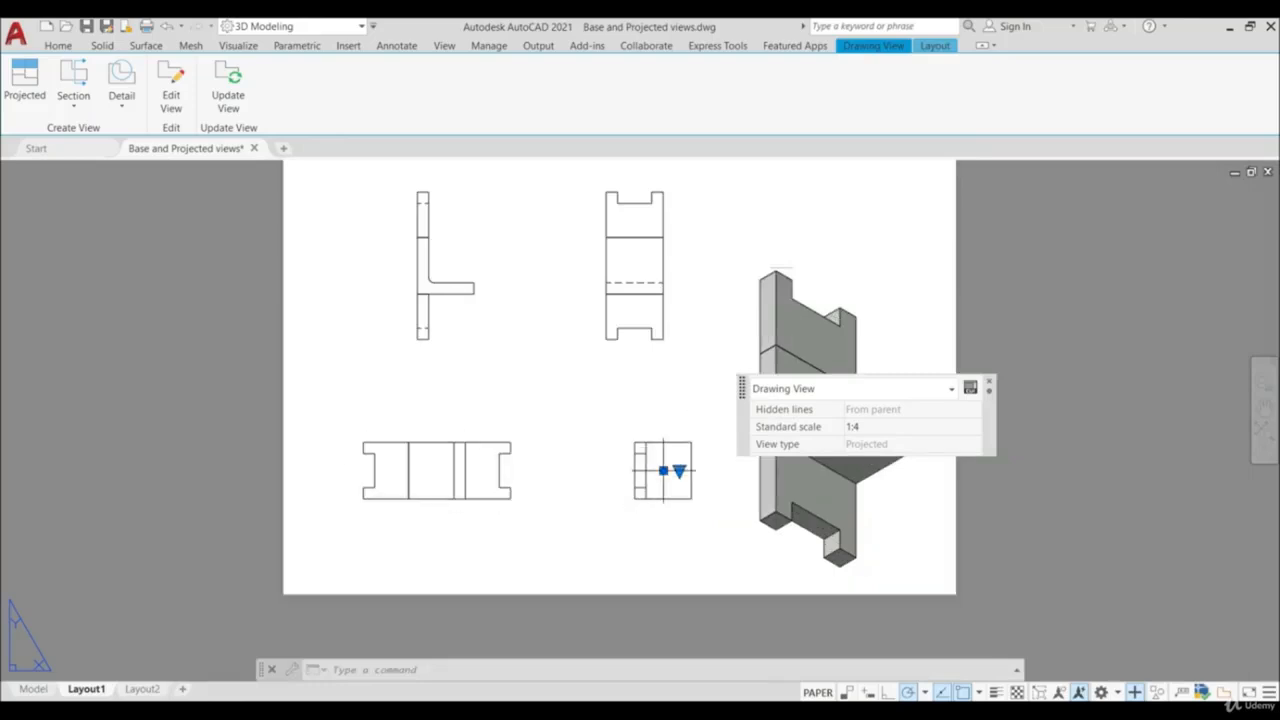
key(Escape)
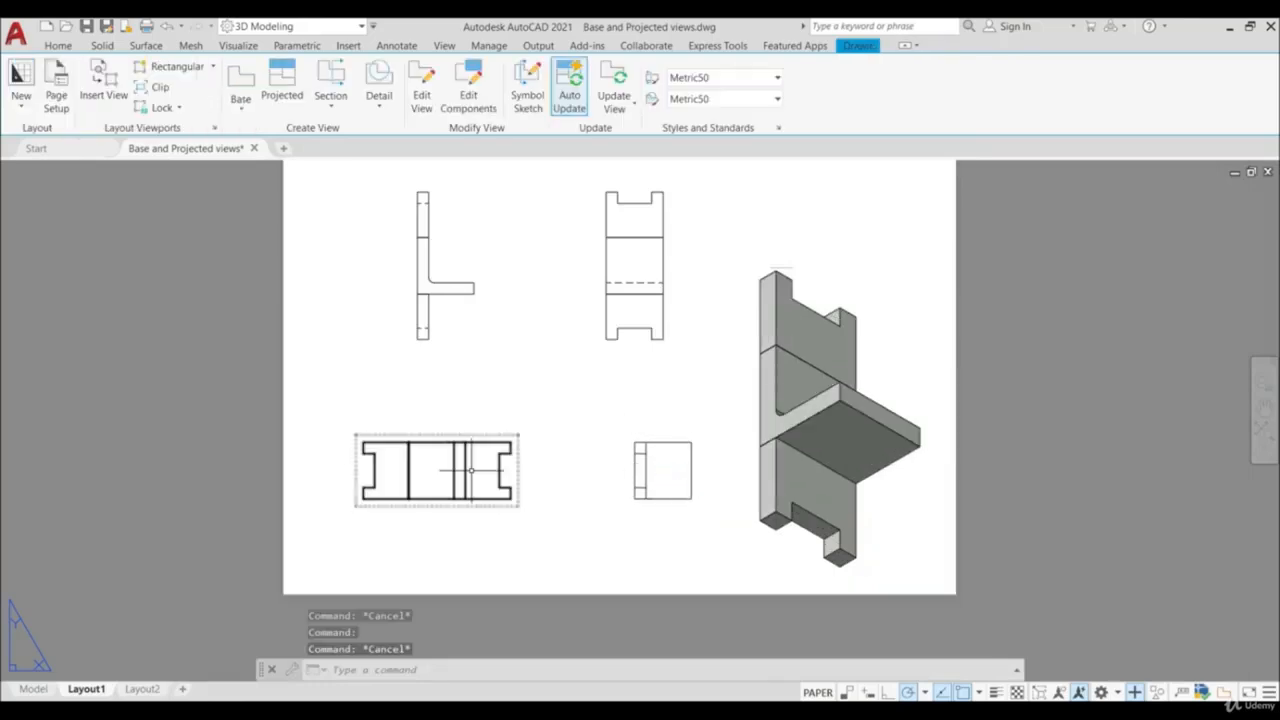
- Set the long projected view's own scale to 1:2 instead of inheriting it from its parent
click(440, 470)
click(453, 470)
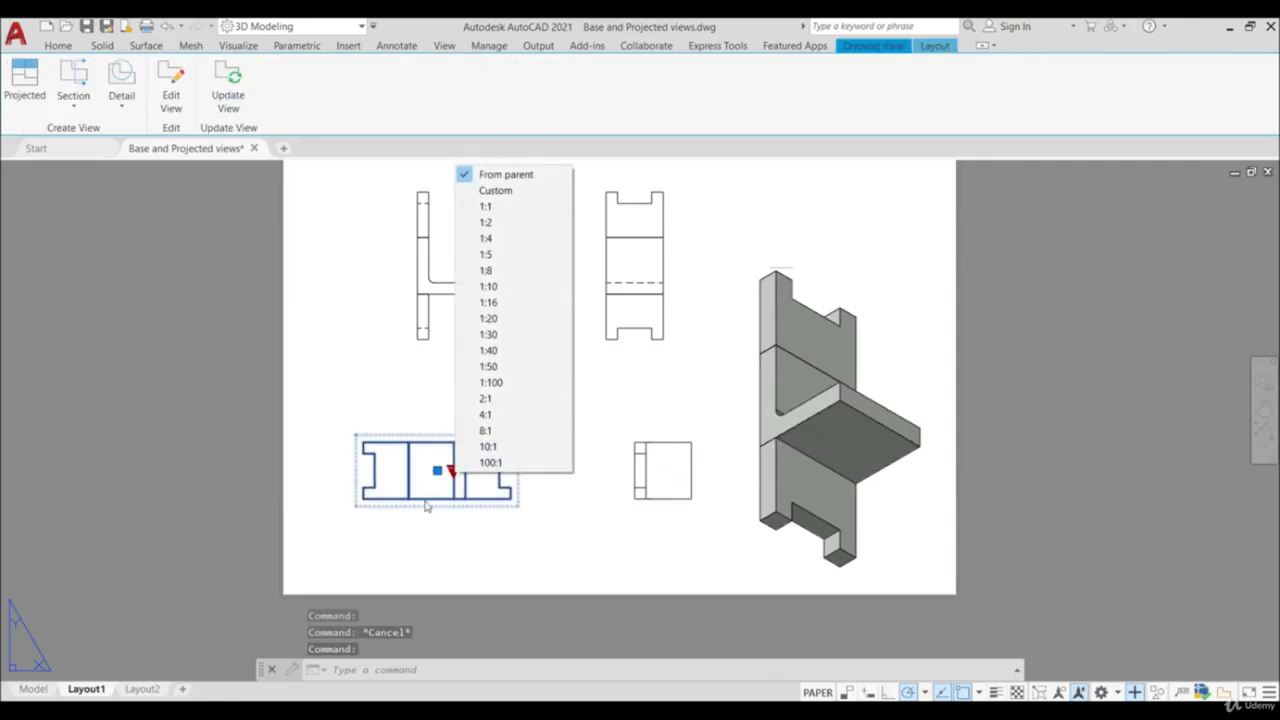
click(500, 222)
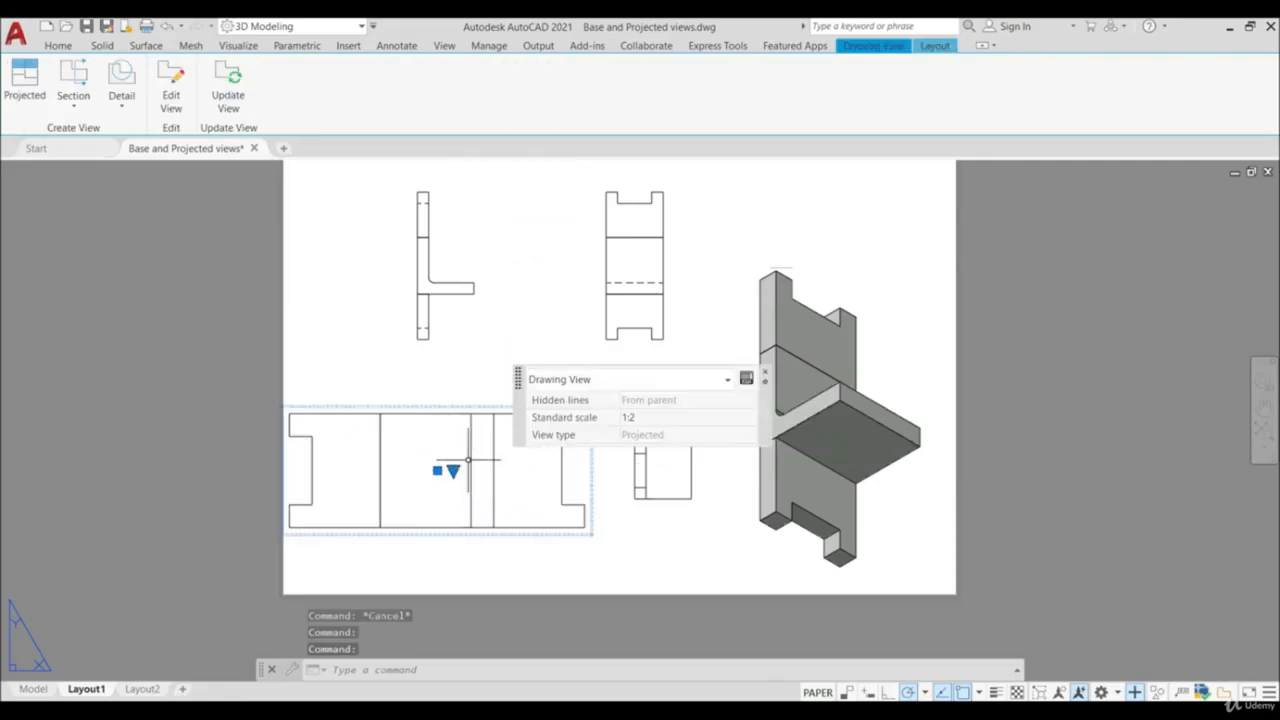
scroll(660, 465, down, 3)
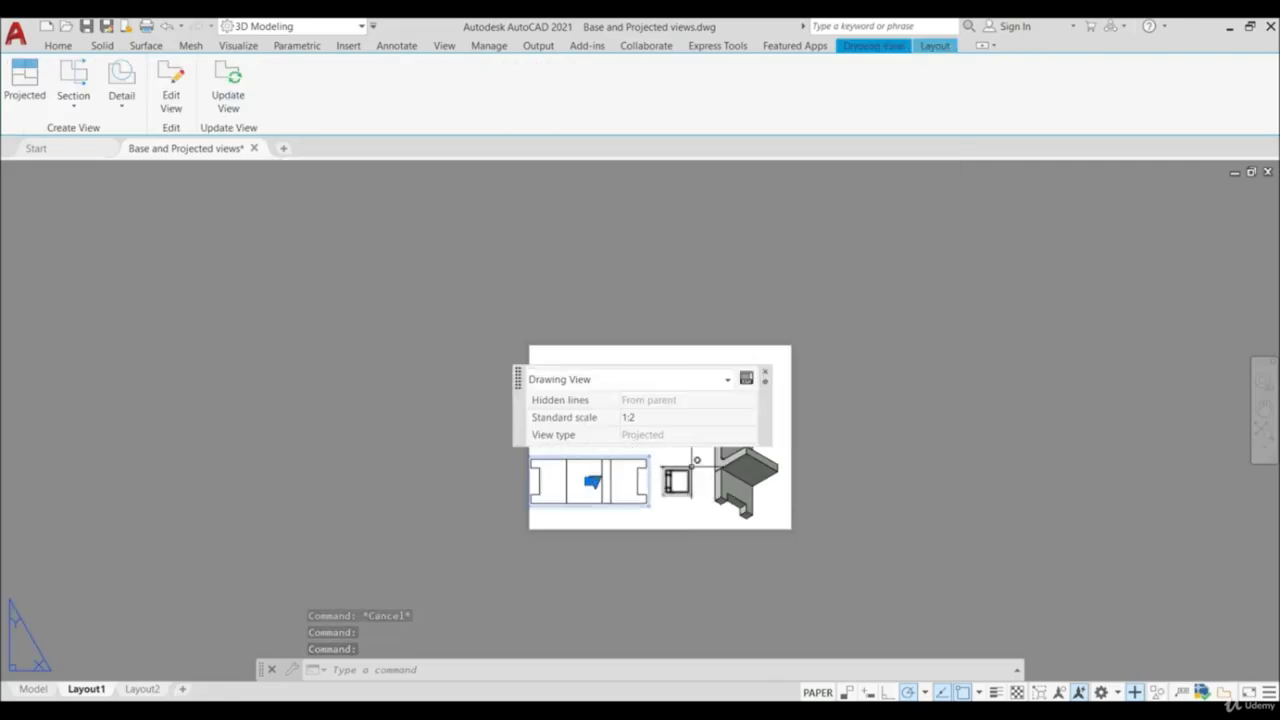
scroll(656, 460, up, 3)
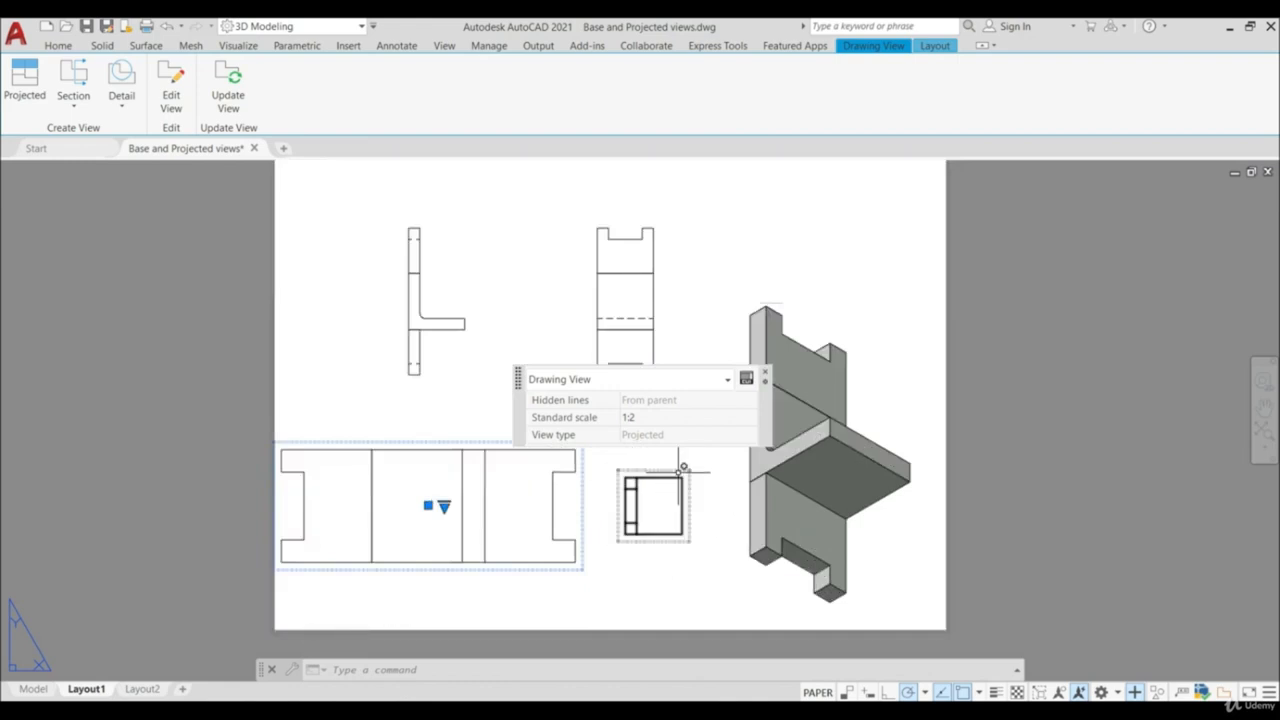
click(662, 530)
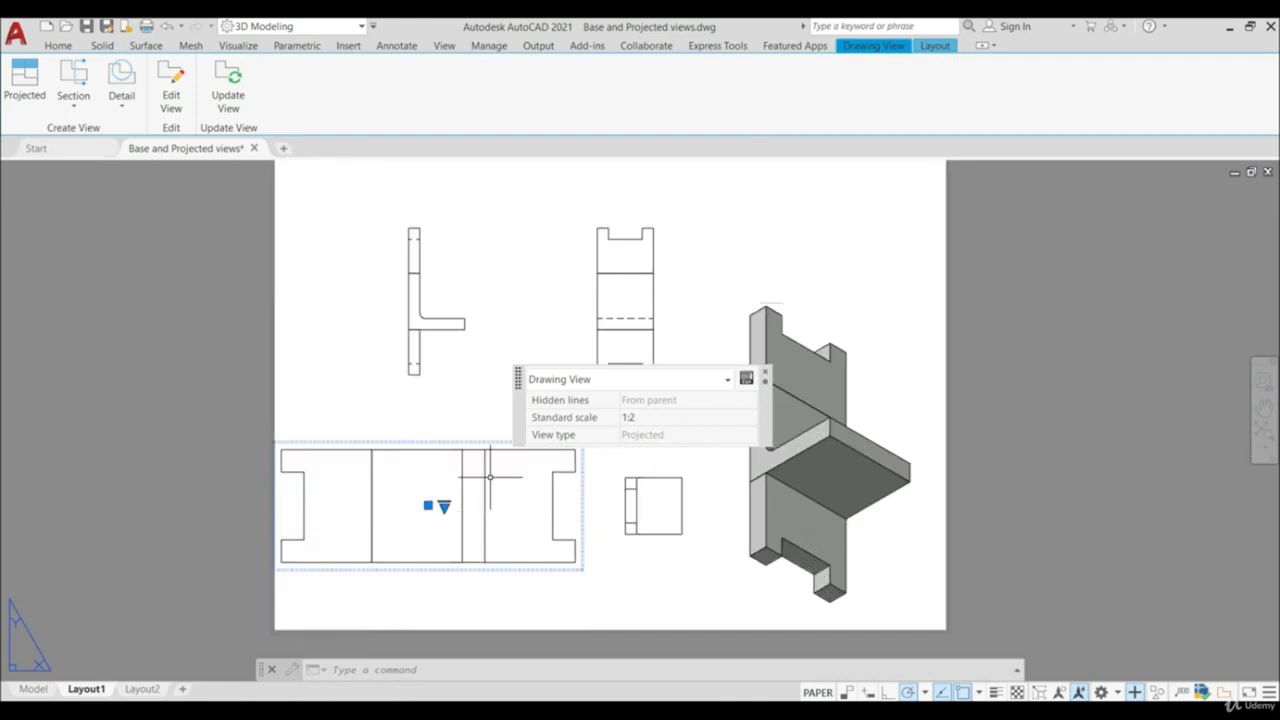
key(Escape)
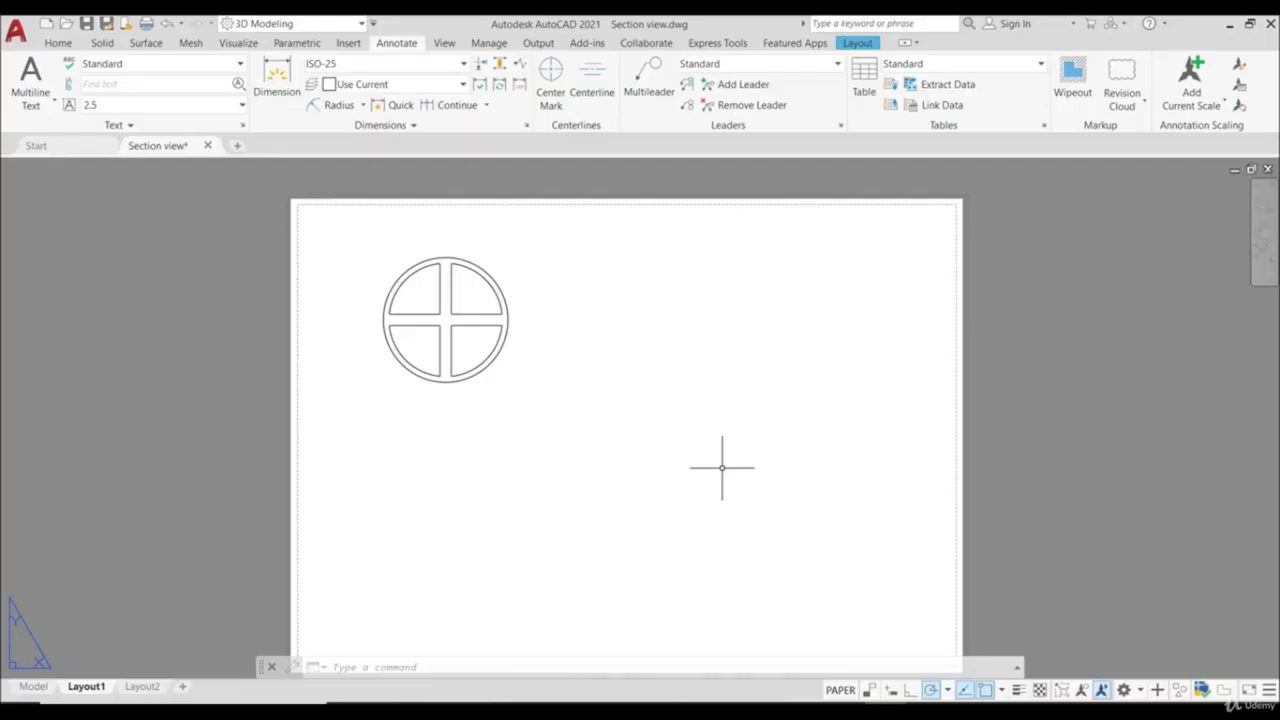
- Examine the four-spoked wheel in model space and return to Layout1
key(Escape)
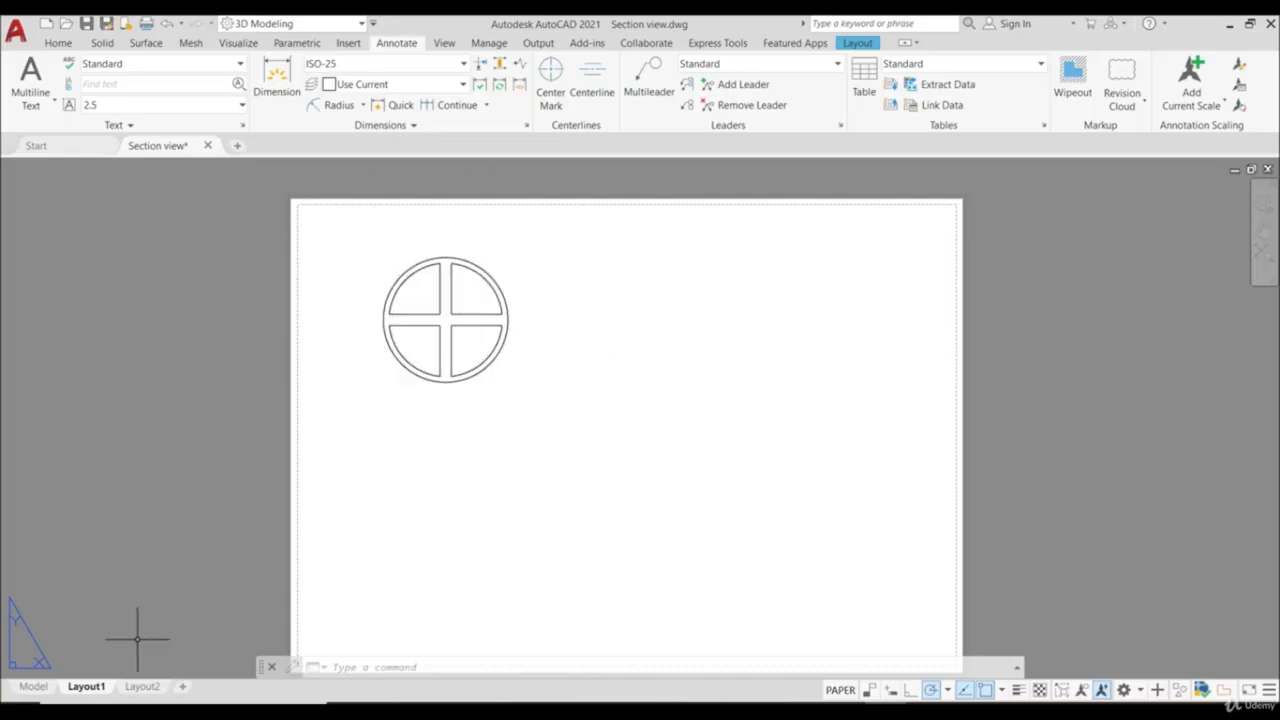
click(33, 687)
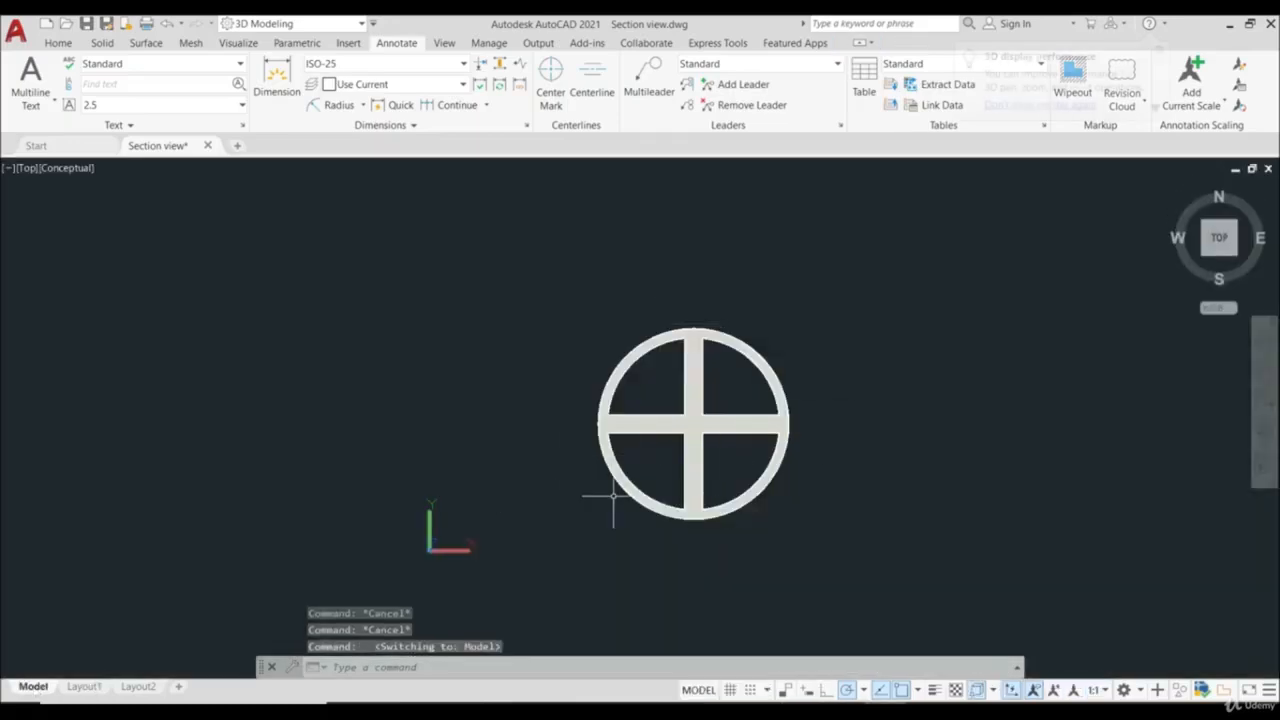
click(85, 687)
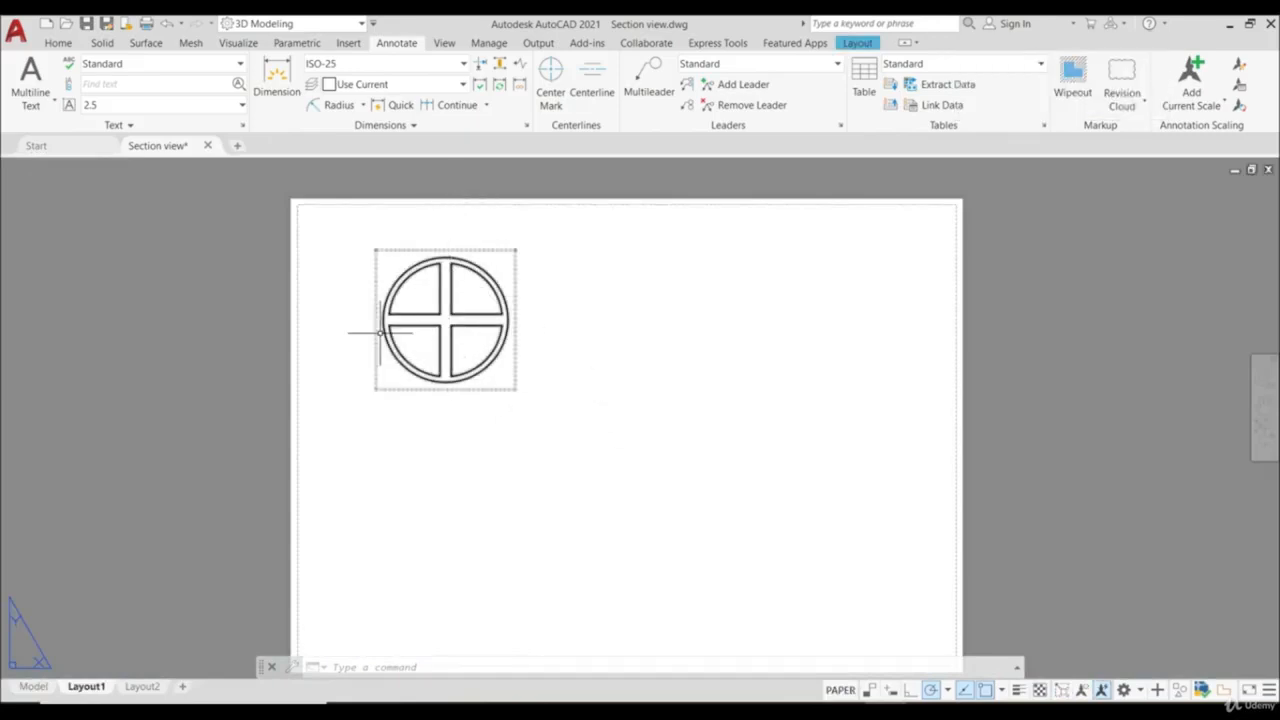
- Create a full section view A-A through the wheel's vertical centreline, placed well to the right of the wheel view
click(864, 44)
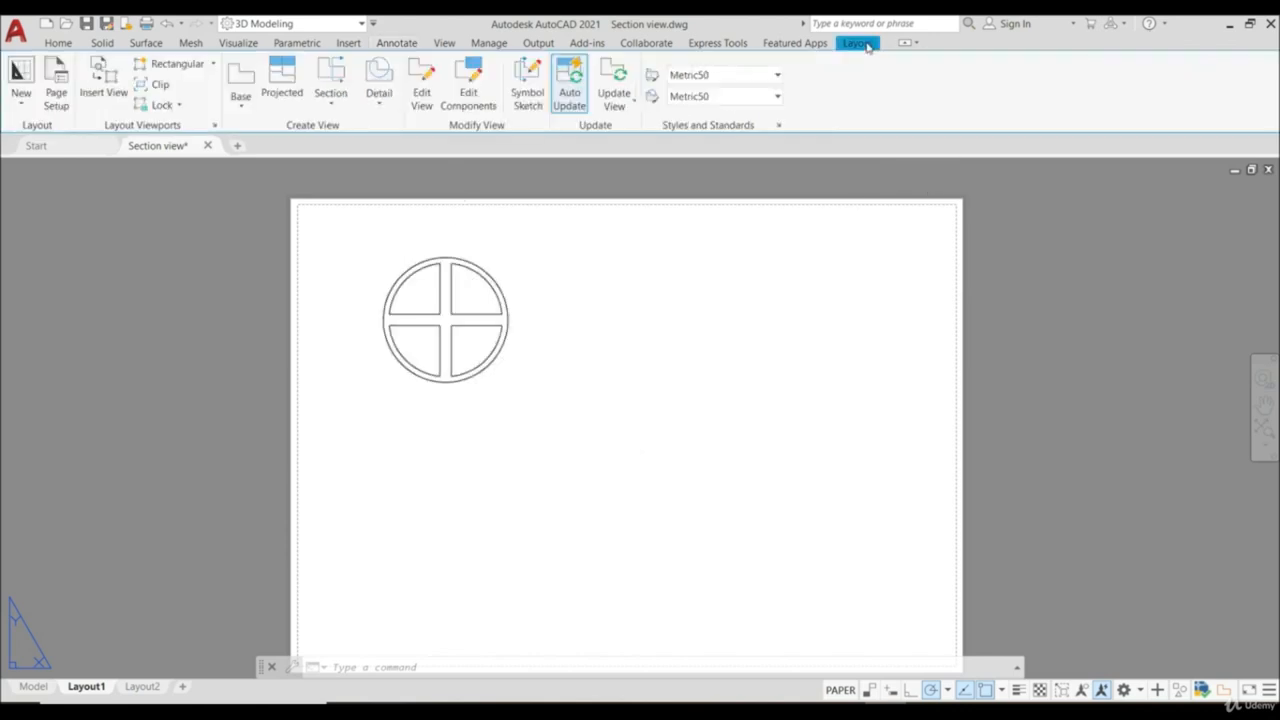
click(330, 100)
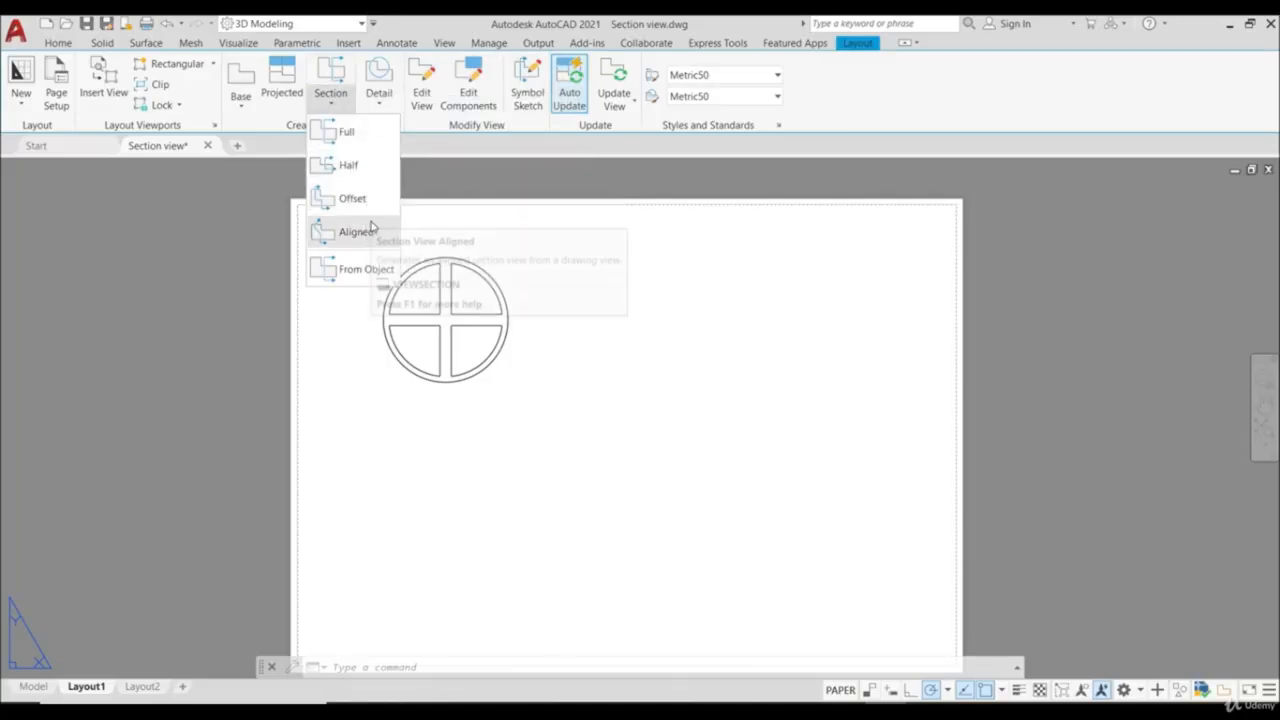
click(348, 132)
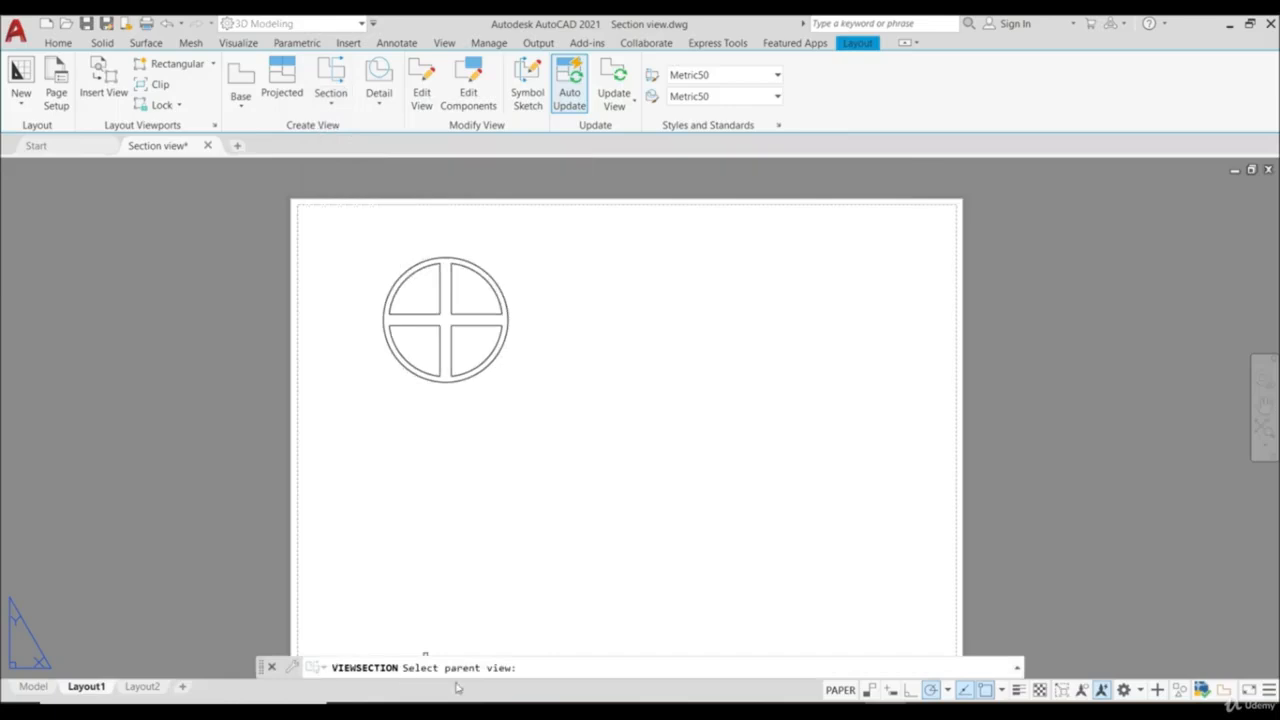
click(474, 344)
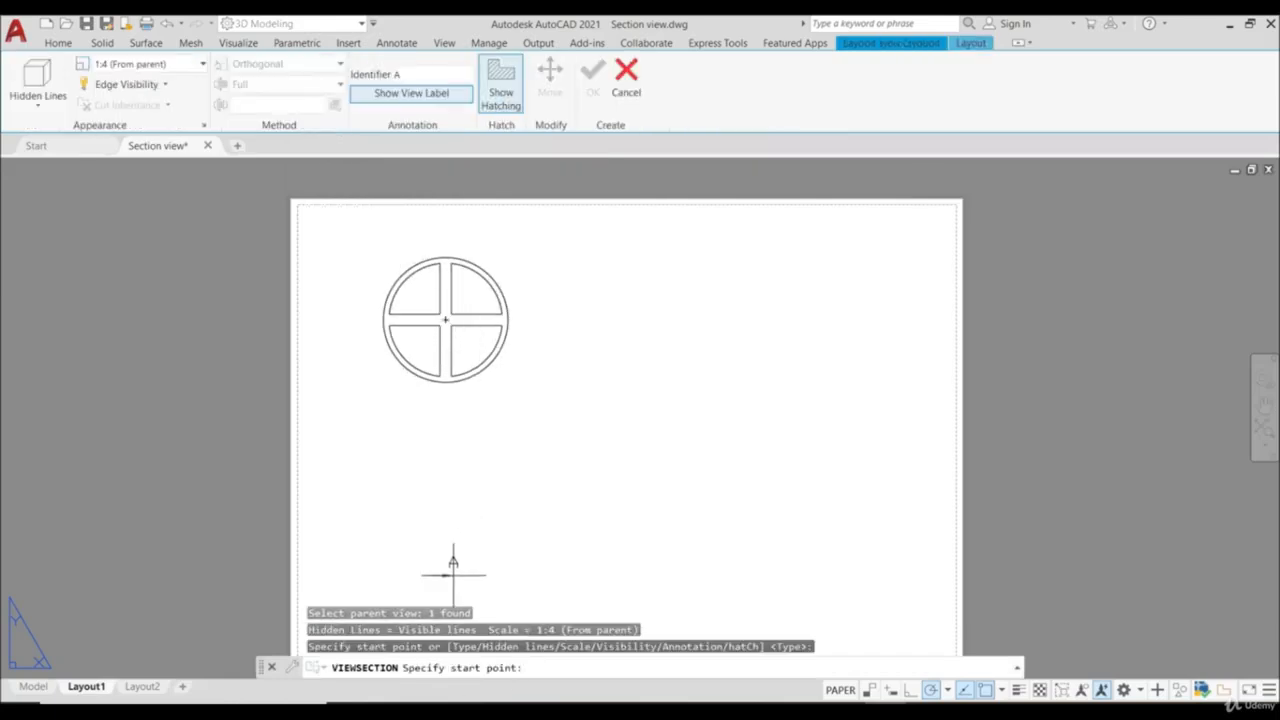
click(445, 240)
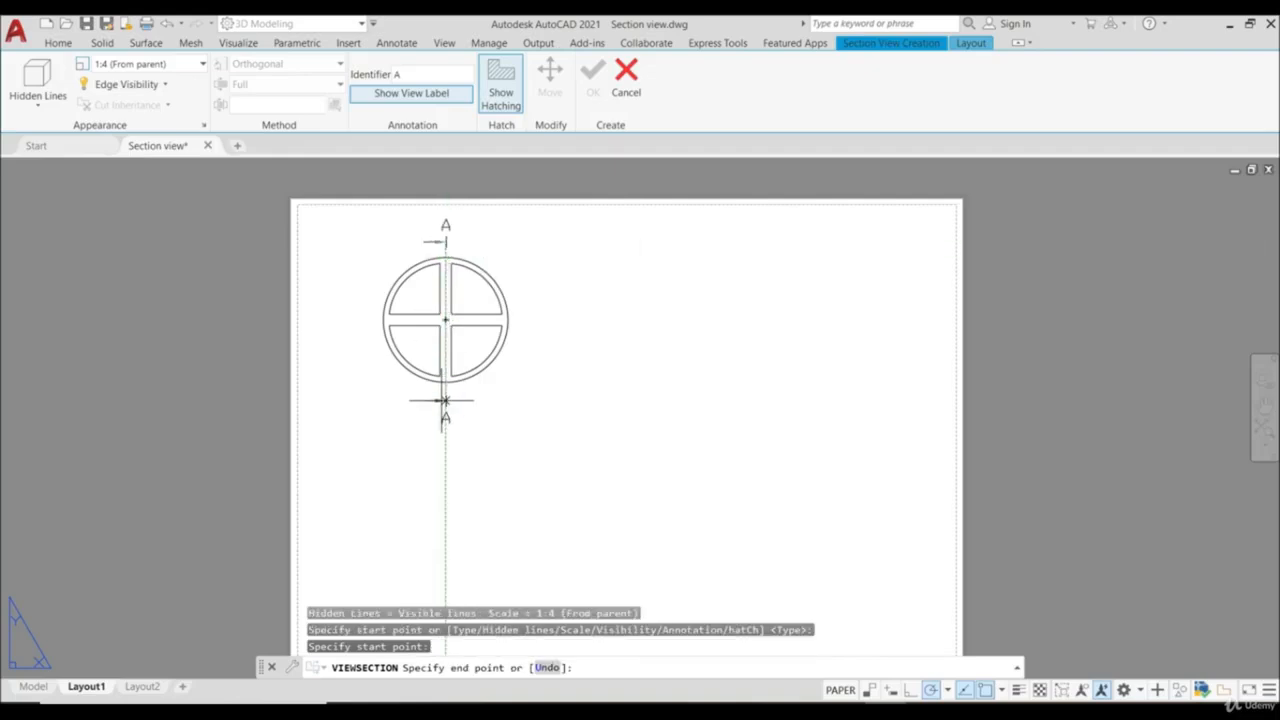
click(445, 393)
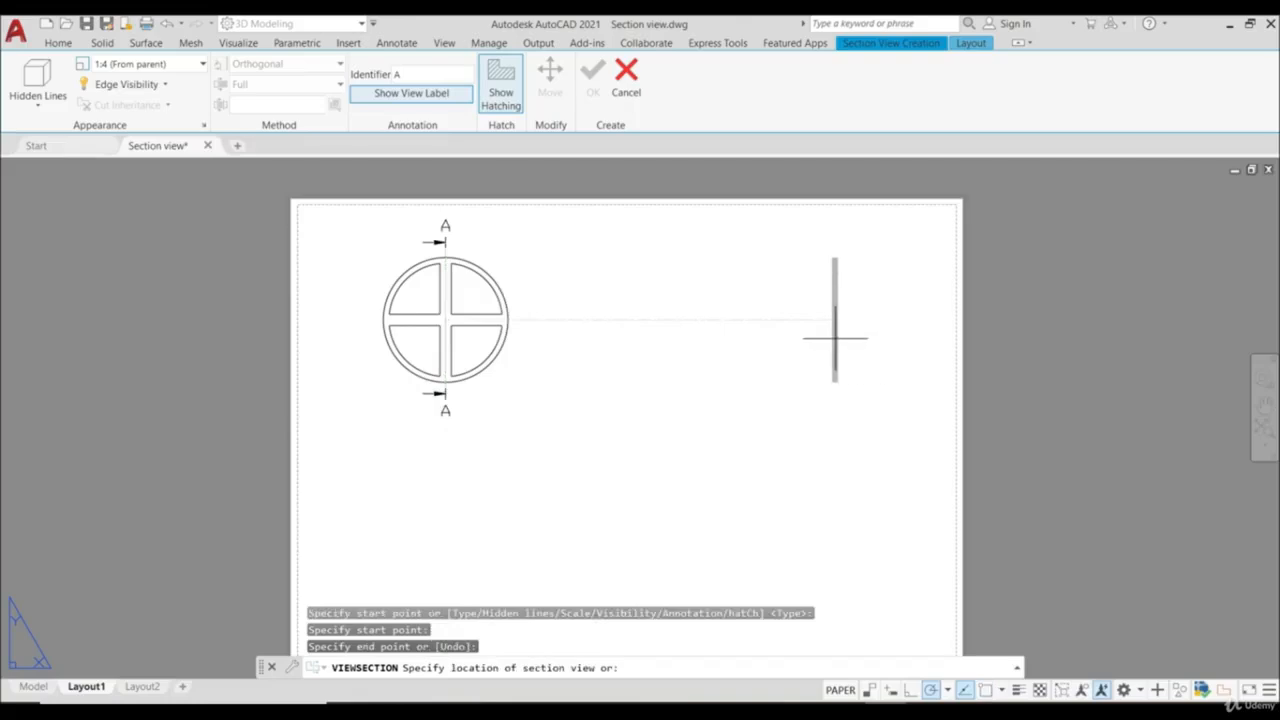
click(835, 338)
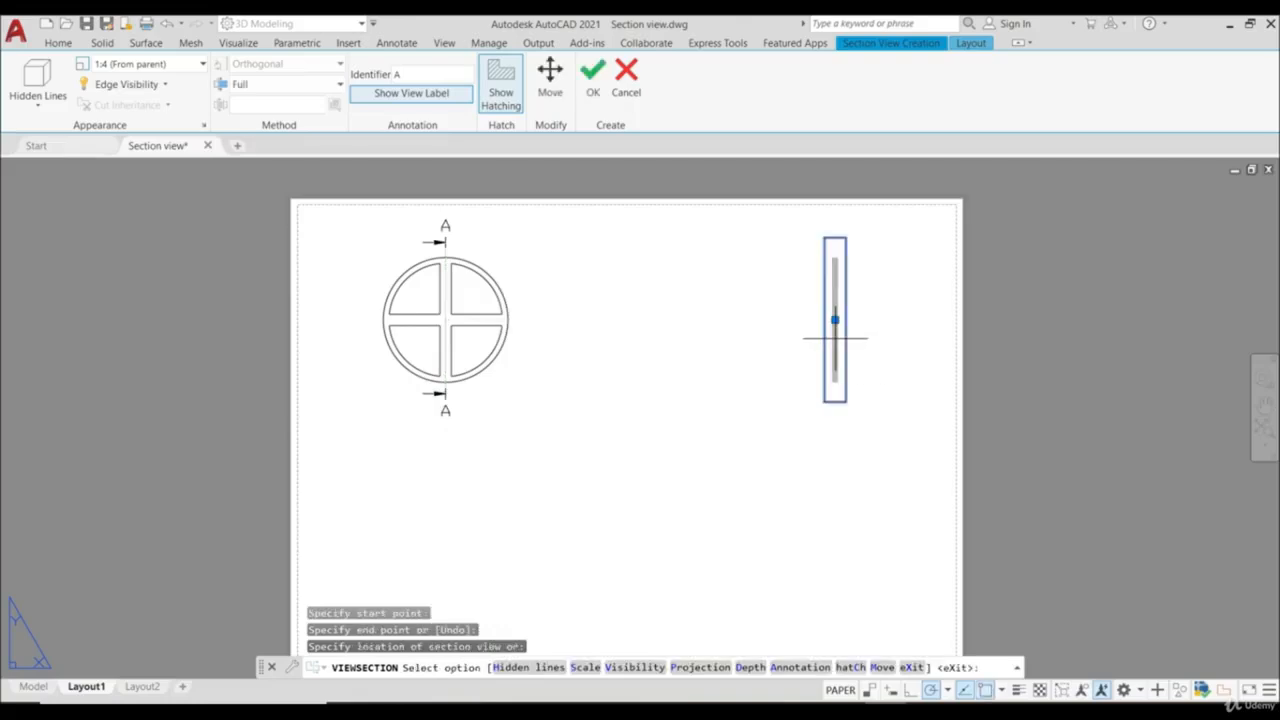
click(593, 82)
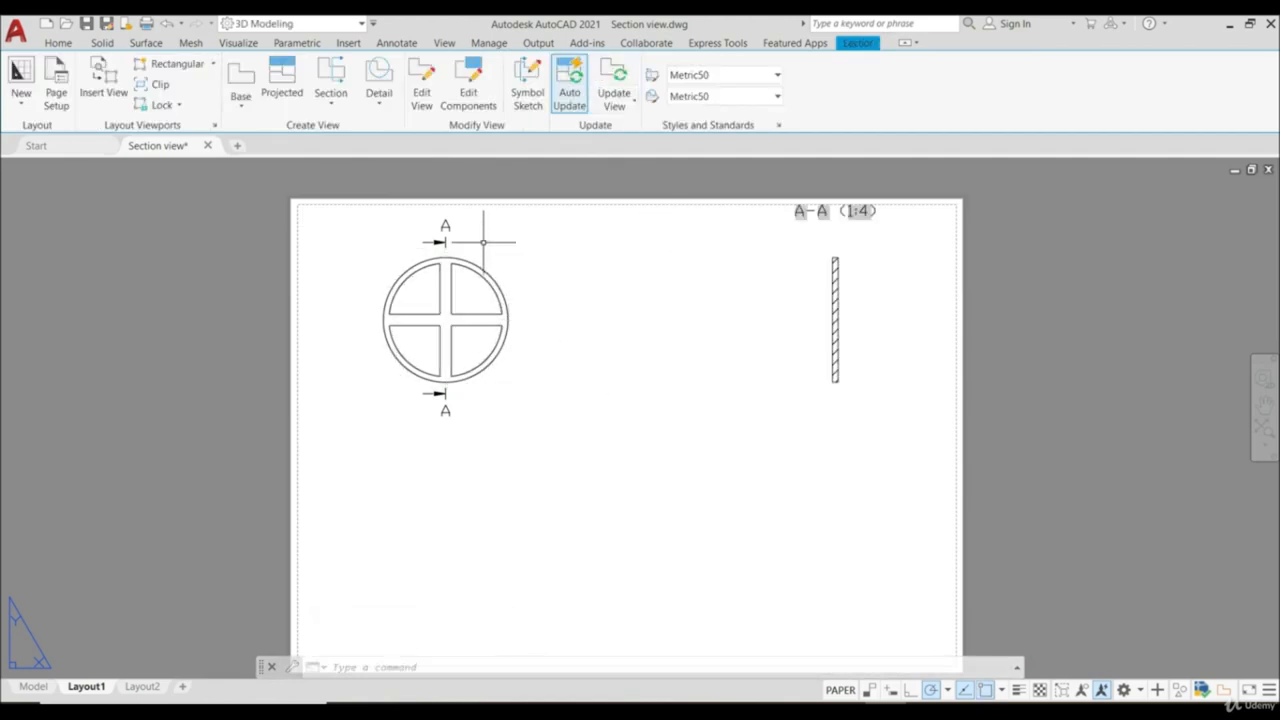
- Move the section view's label A-A (1:4) from above the view to centred below it
click(840, 212)
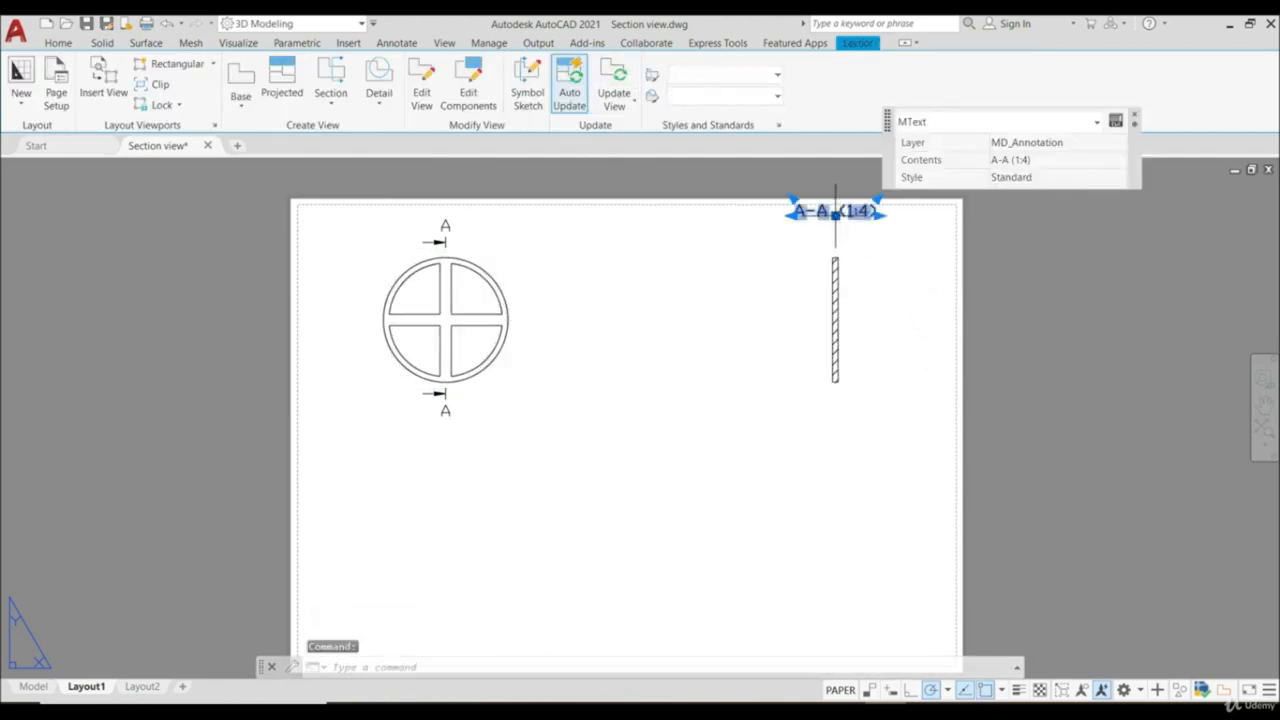
click(835, 213)
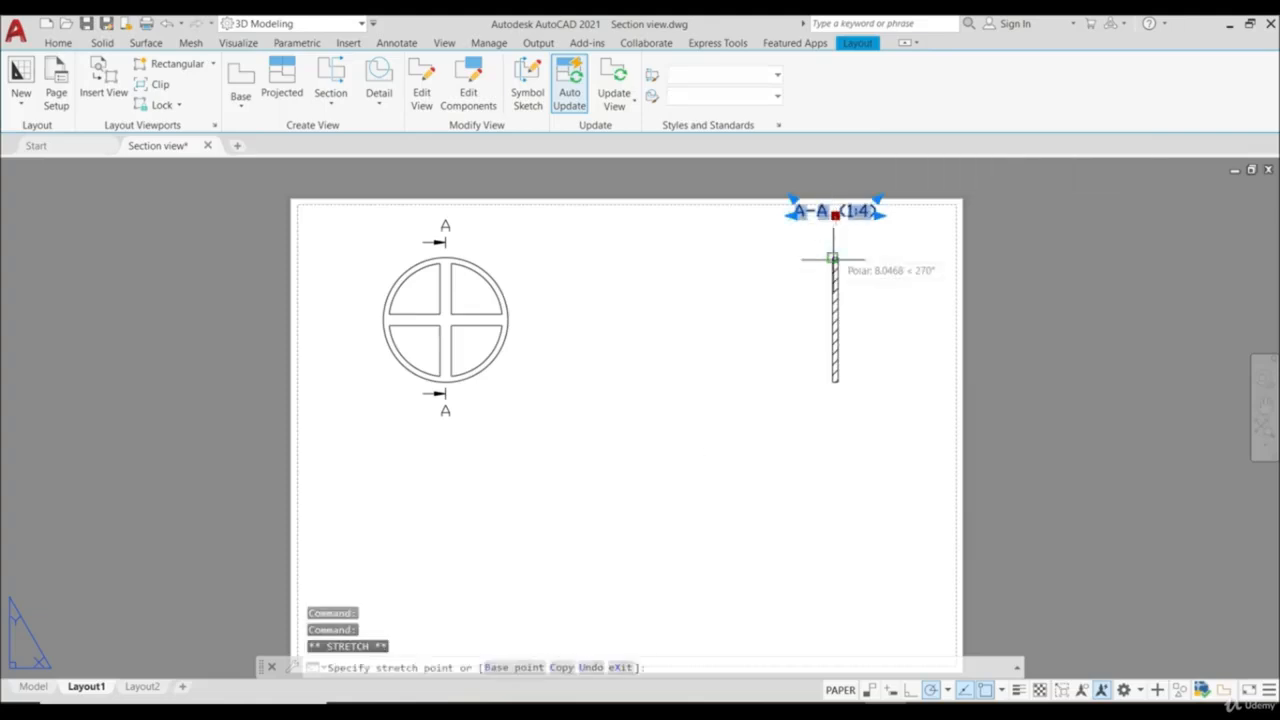
click(835, 415)
key(Escape)
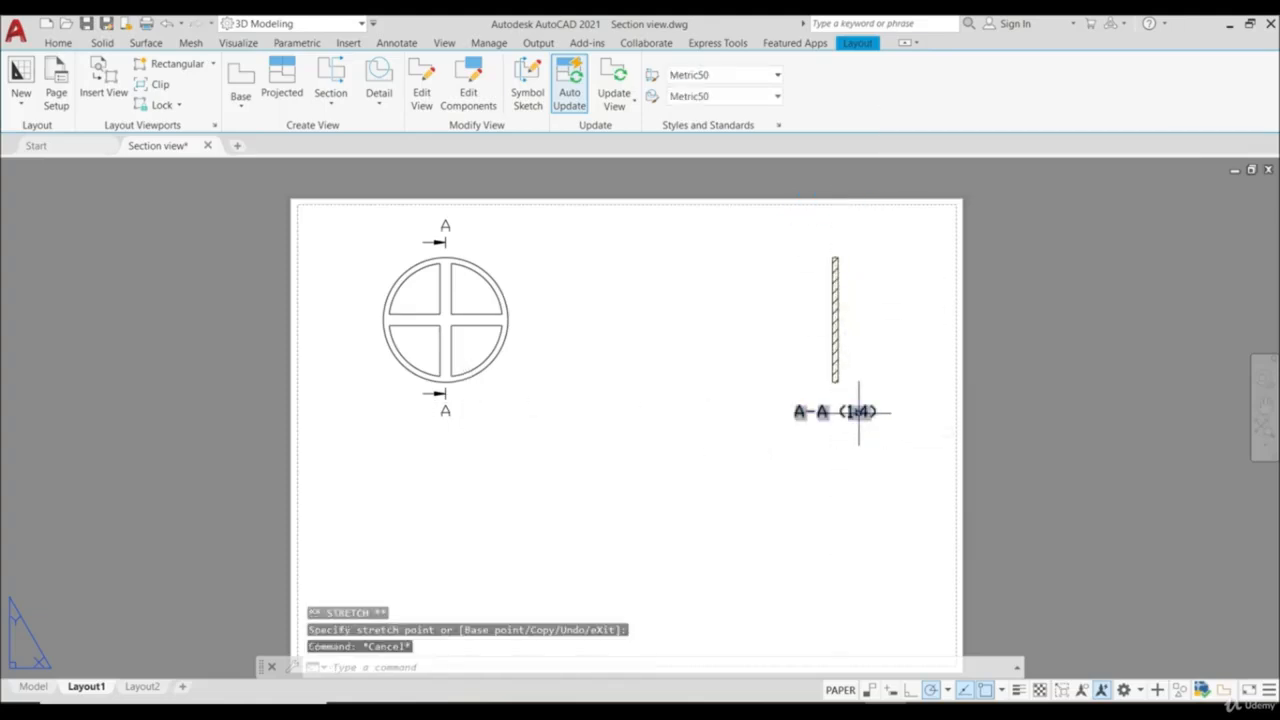
- Edit the section view of the wheel and change its identifier to B
click(840, 362)
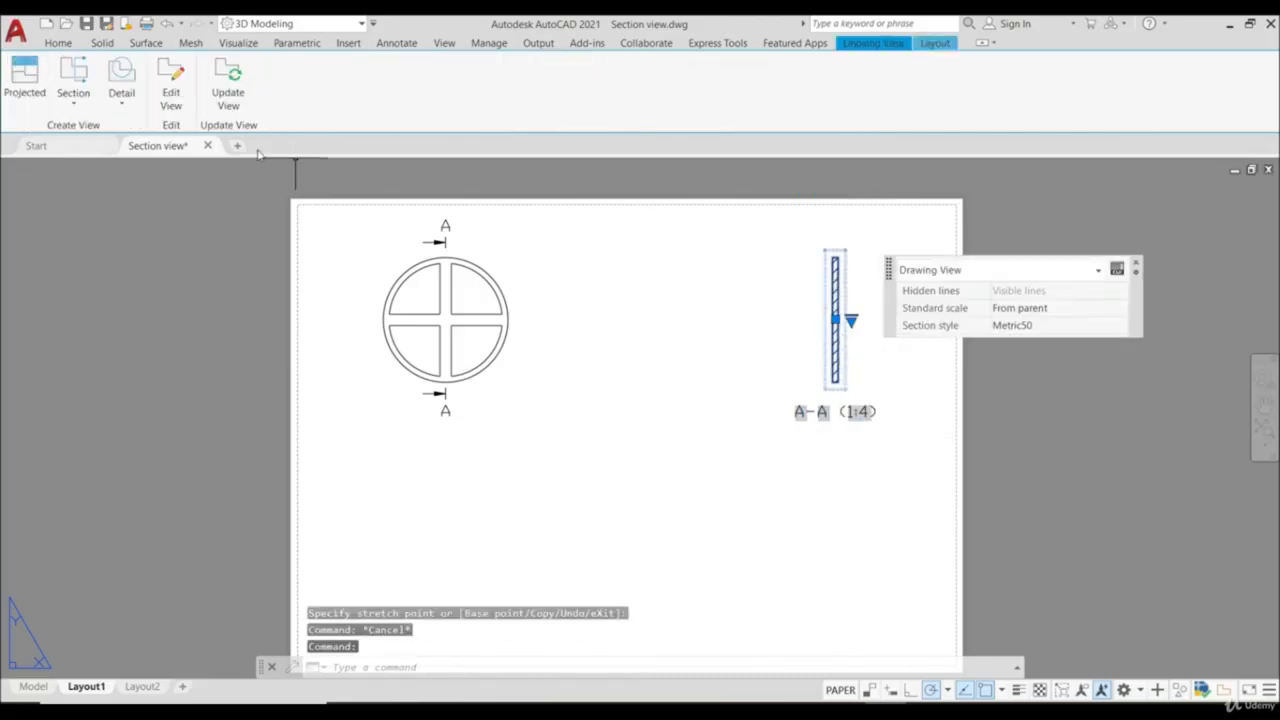
click(176, 92)
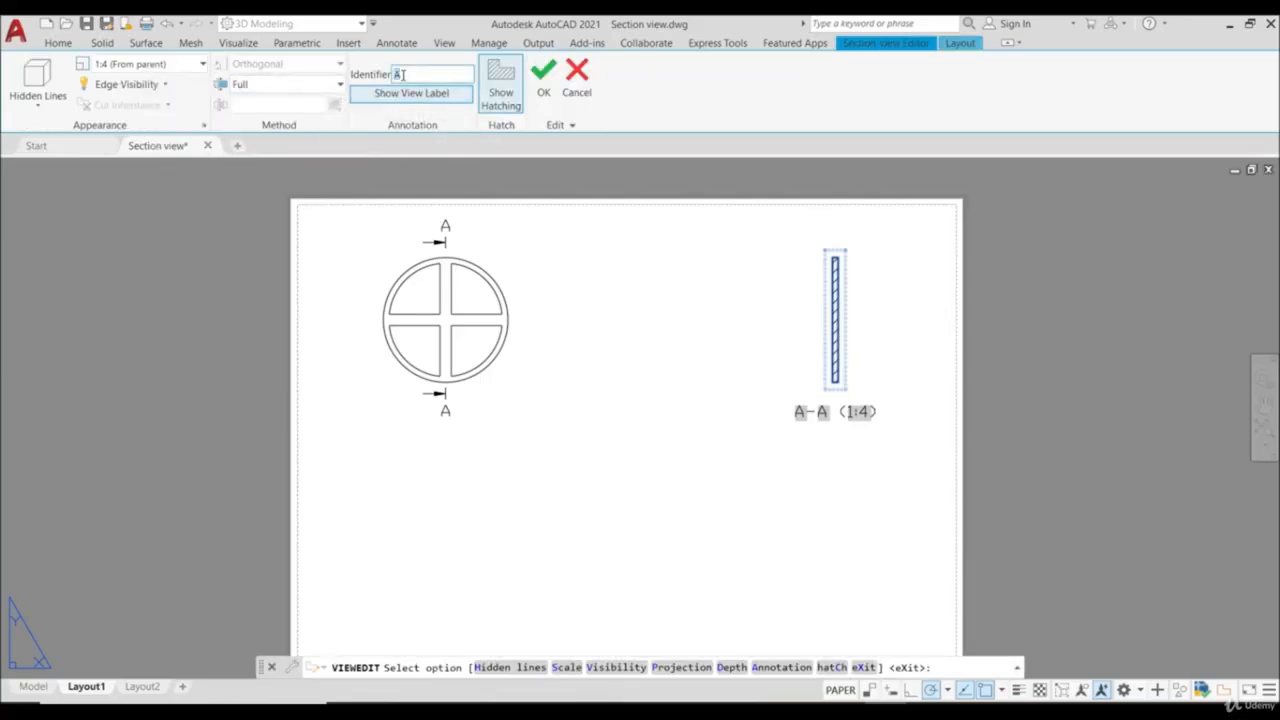
text(B)
key(Return)
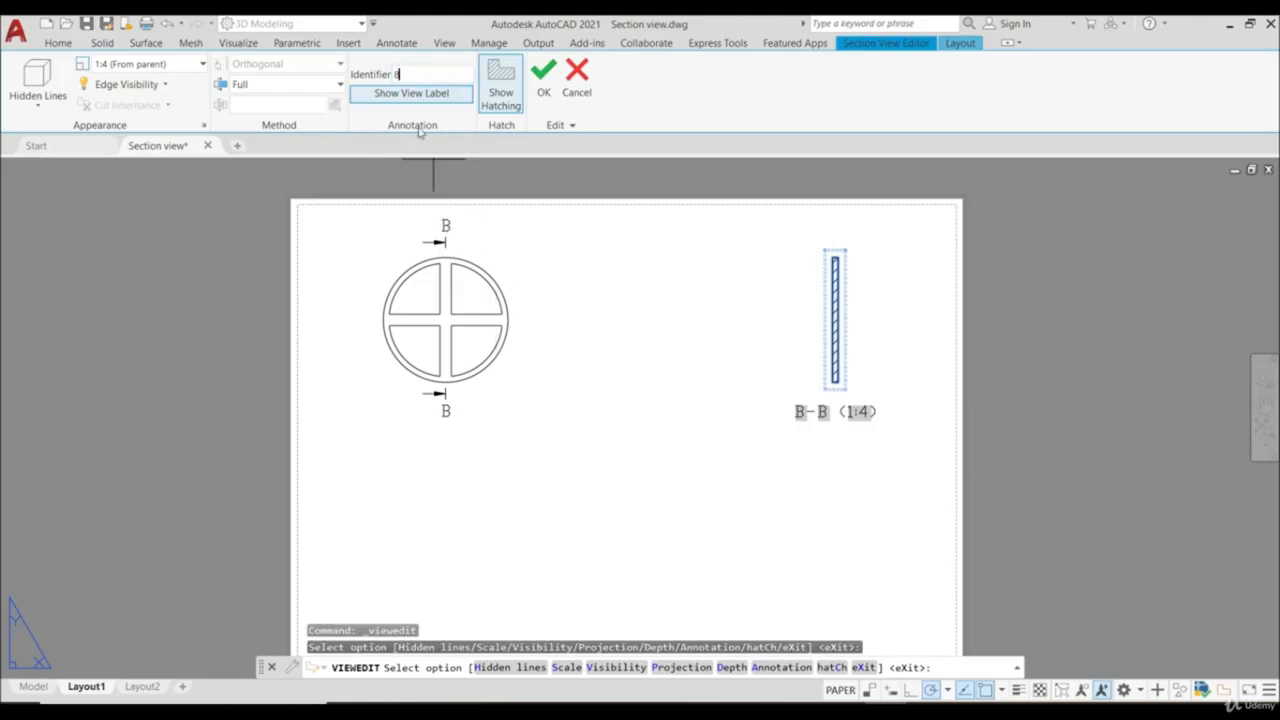
- Turn the section view's label off and on again, and do the same with its hatching
click(413, 94)
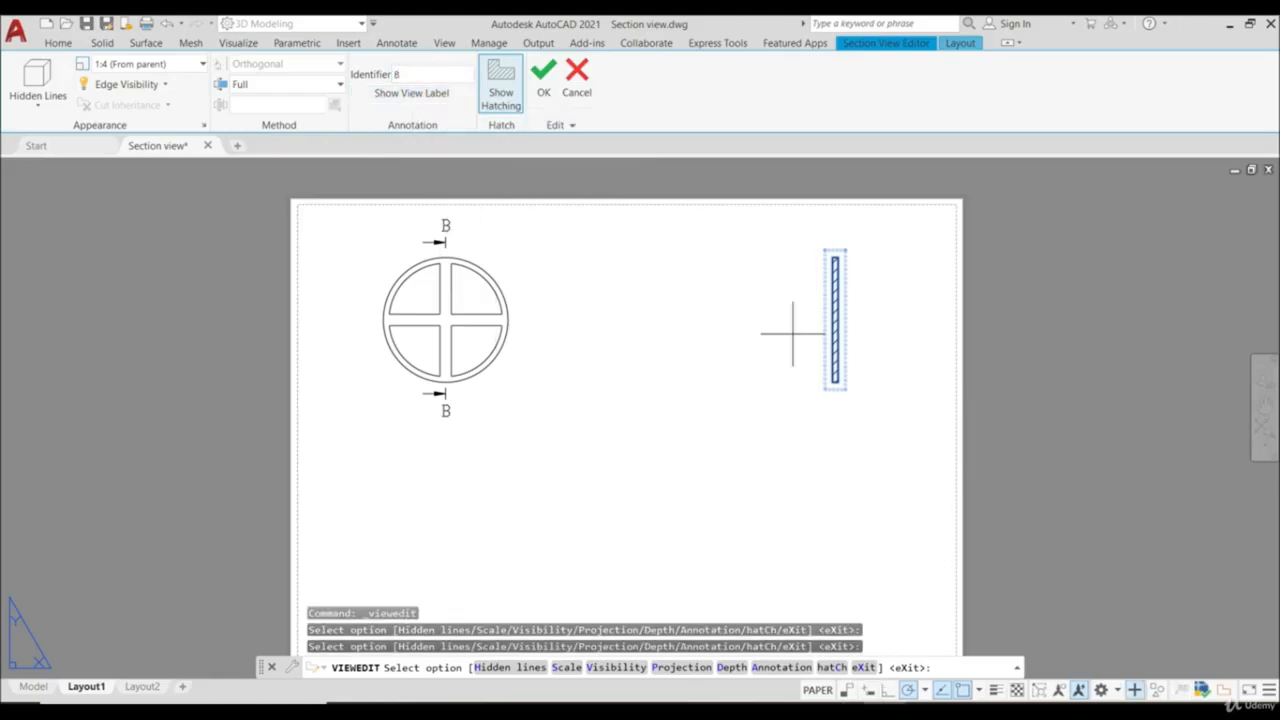
click(384, 97)
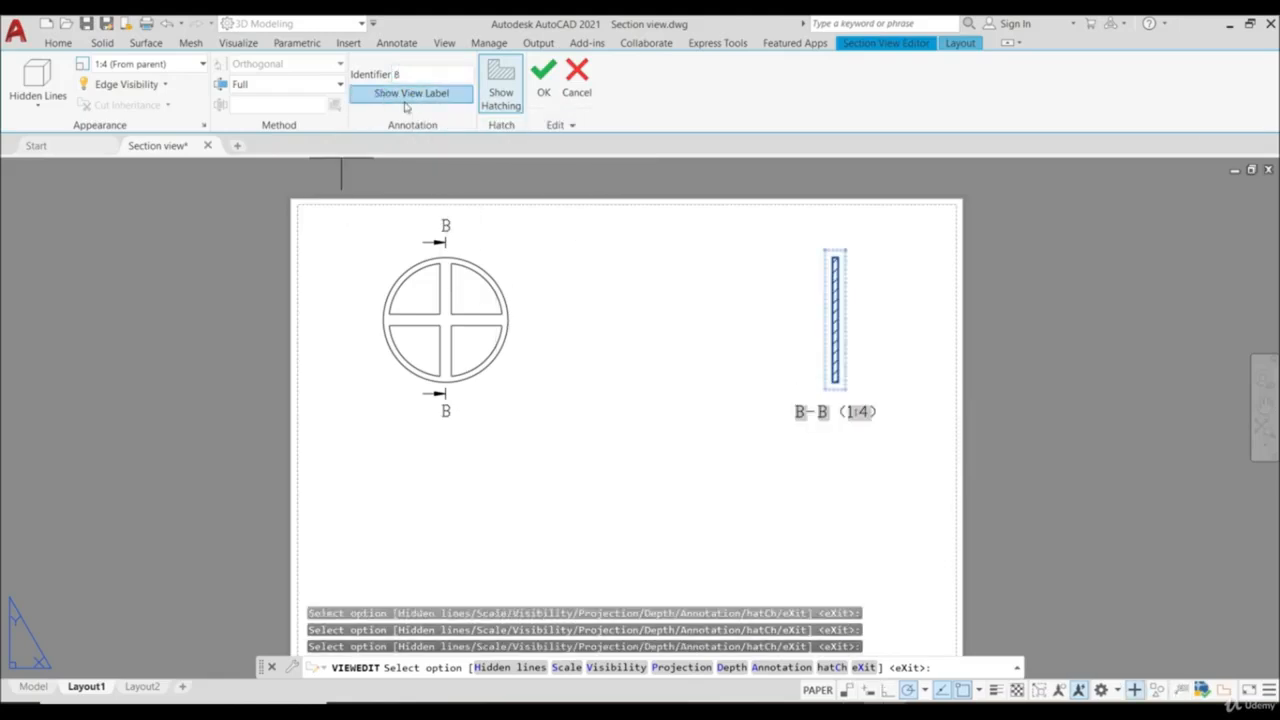
click(506, 97)
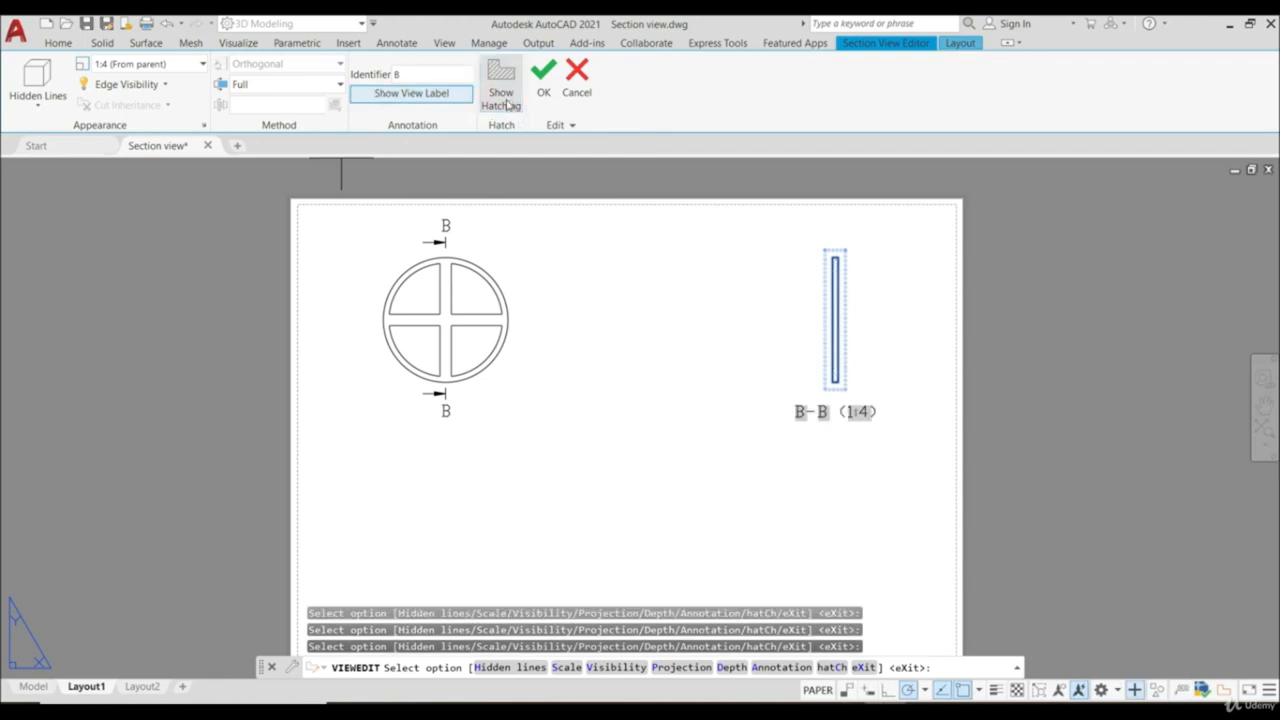
click(507, 104)
click(507, 104)
click(506, 95)
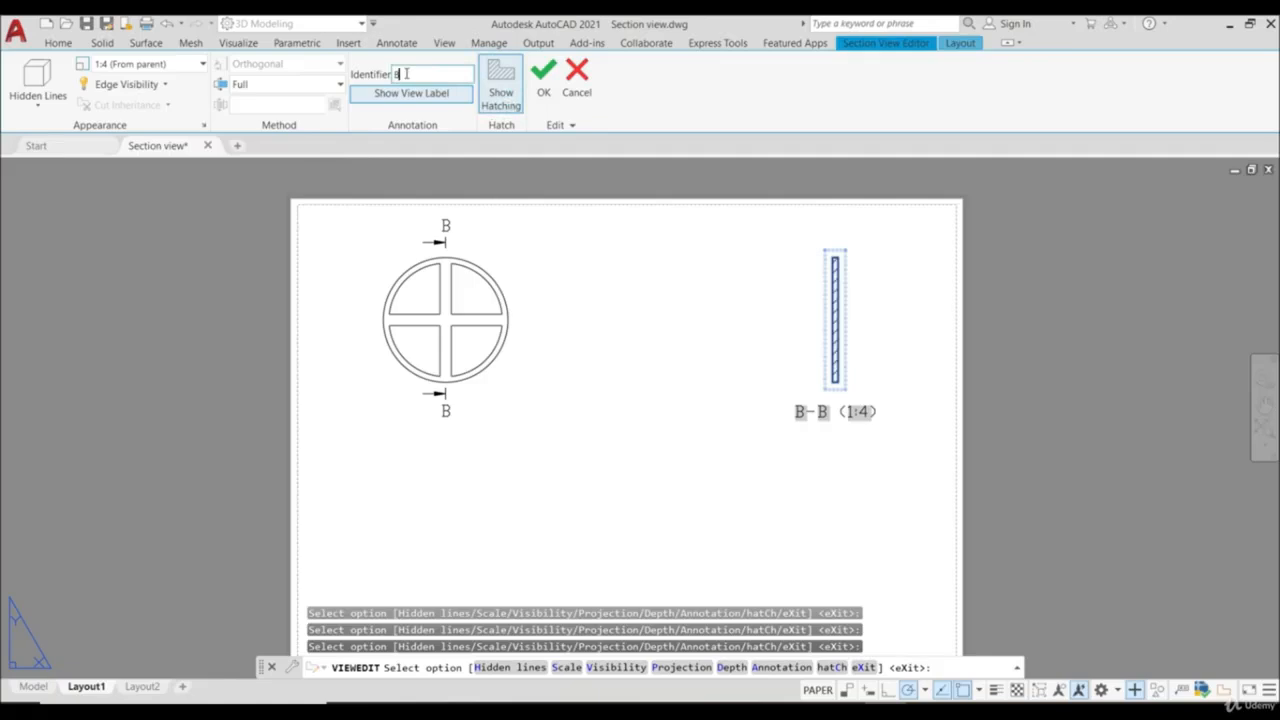
- Restore the section view's identifier to A and accept the view edits
click(545, 84)
key(Escape)
- Set the scale of section view A-A to 1:2
click(846, 350)
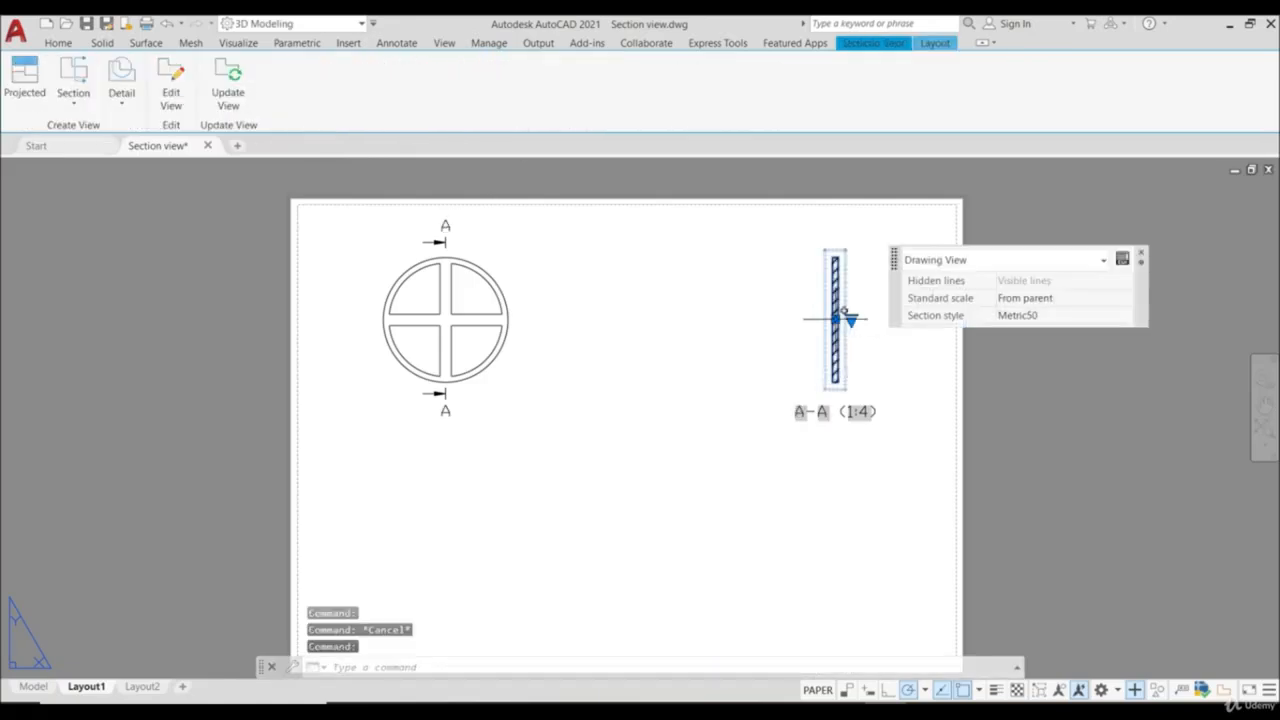
click(851, 321)
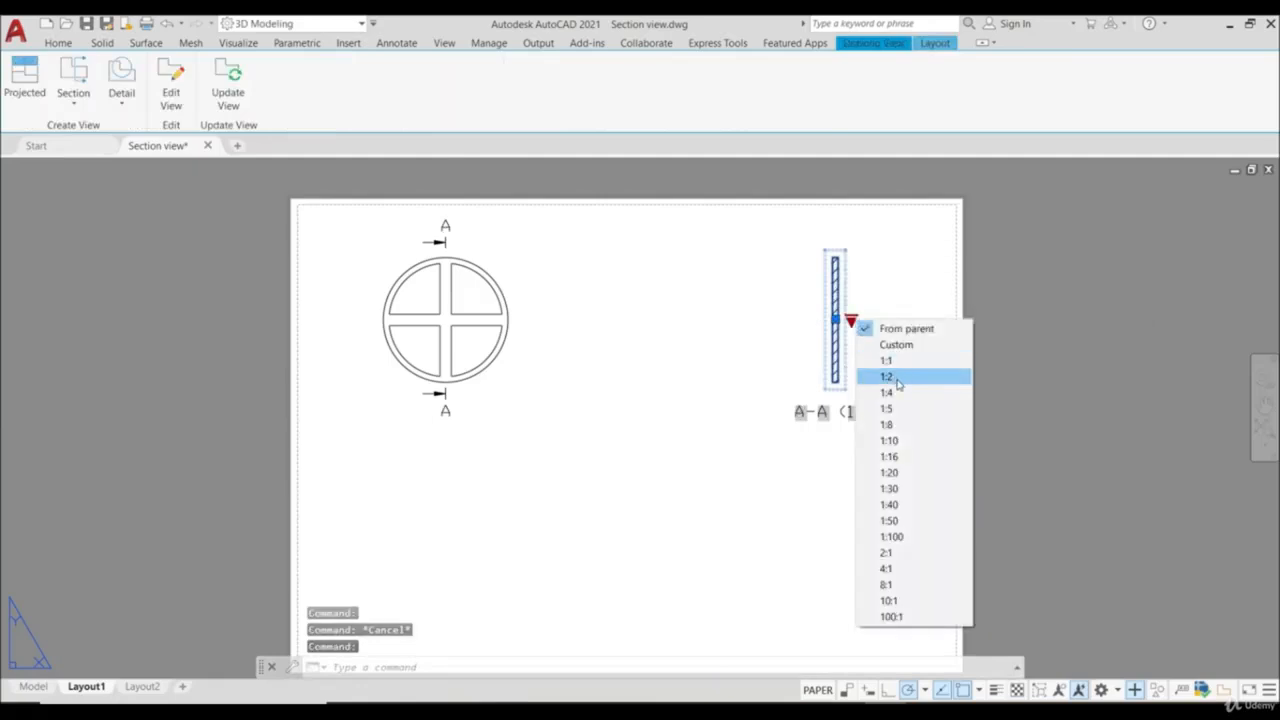
click(889, 376)
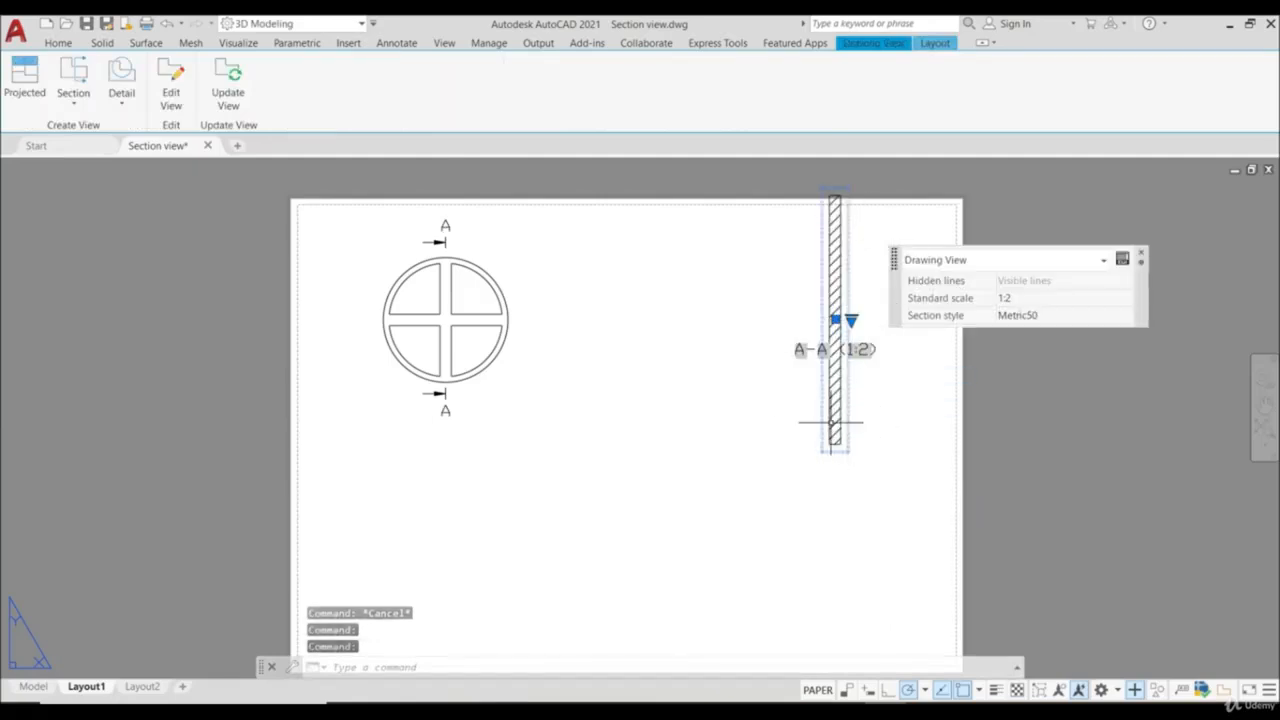
- Set the scale of section view A-A to 1:4 and deselect the view
click(851, 321)
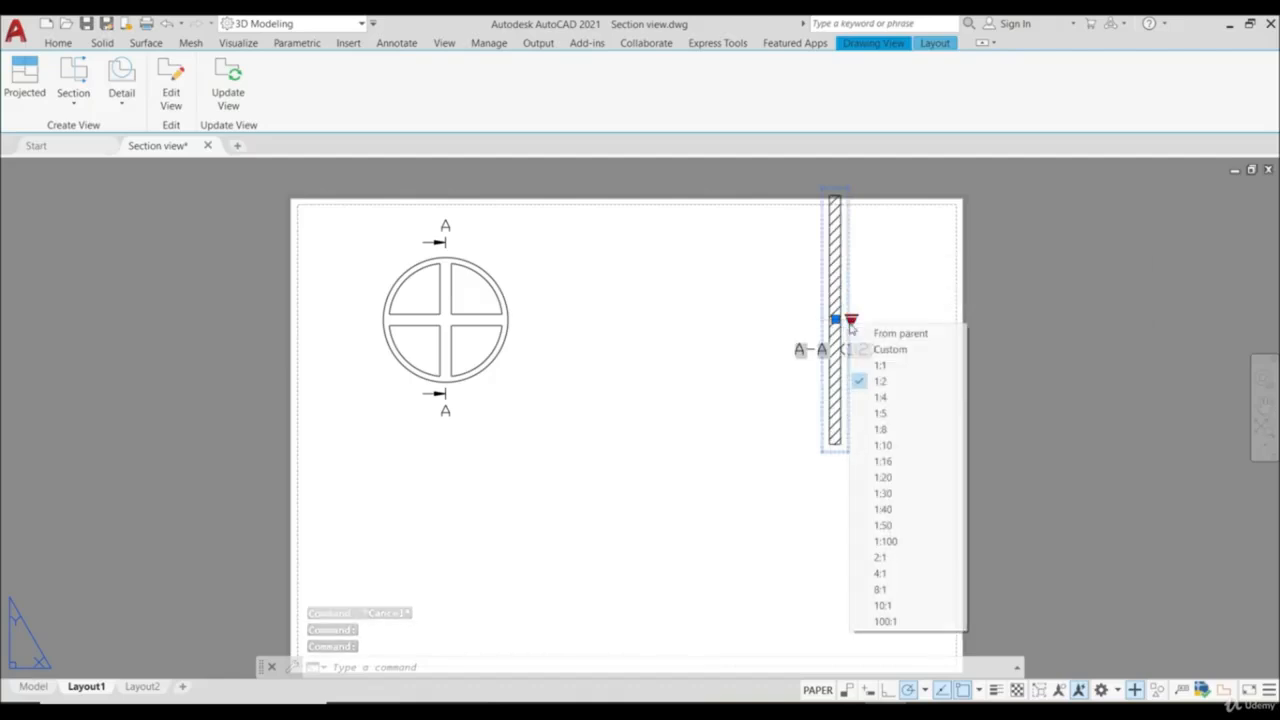
click(878, 397)
key(Escape)
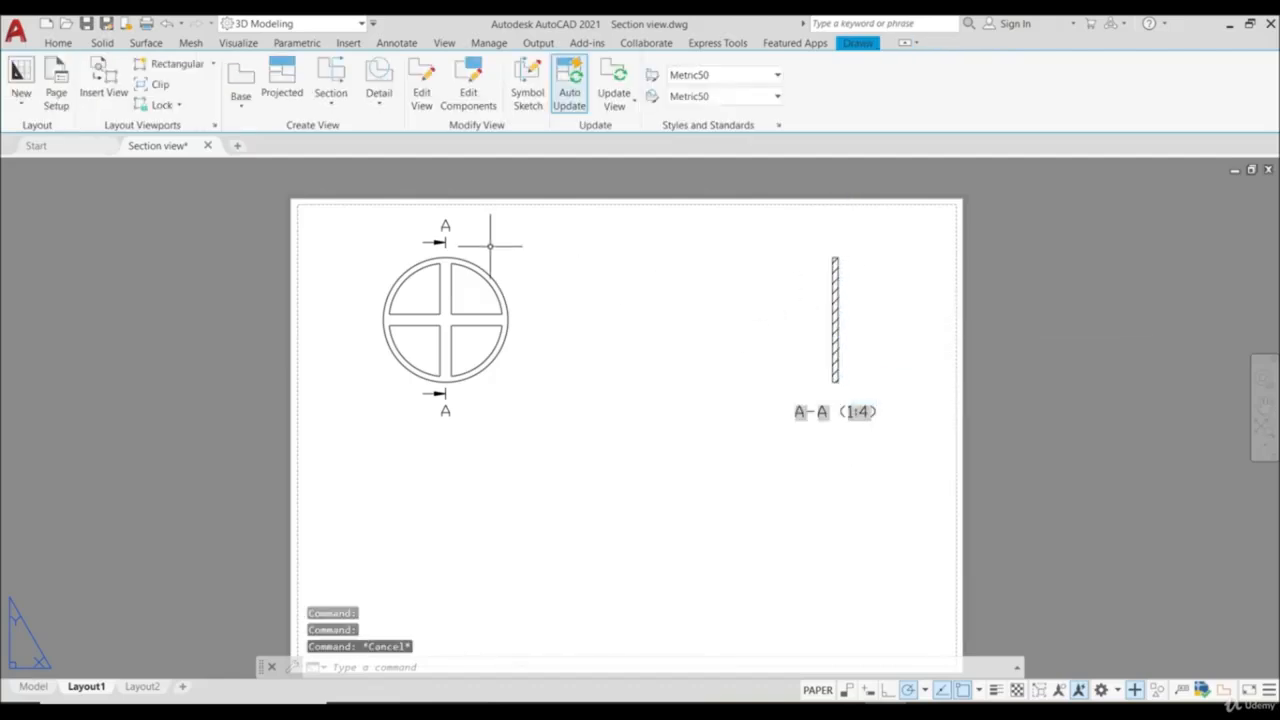
- Create half section view B-B of the wheel, cutting down right of centre and out to the right, placed just left of section A-A
click(333, 99)
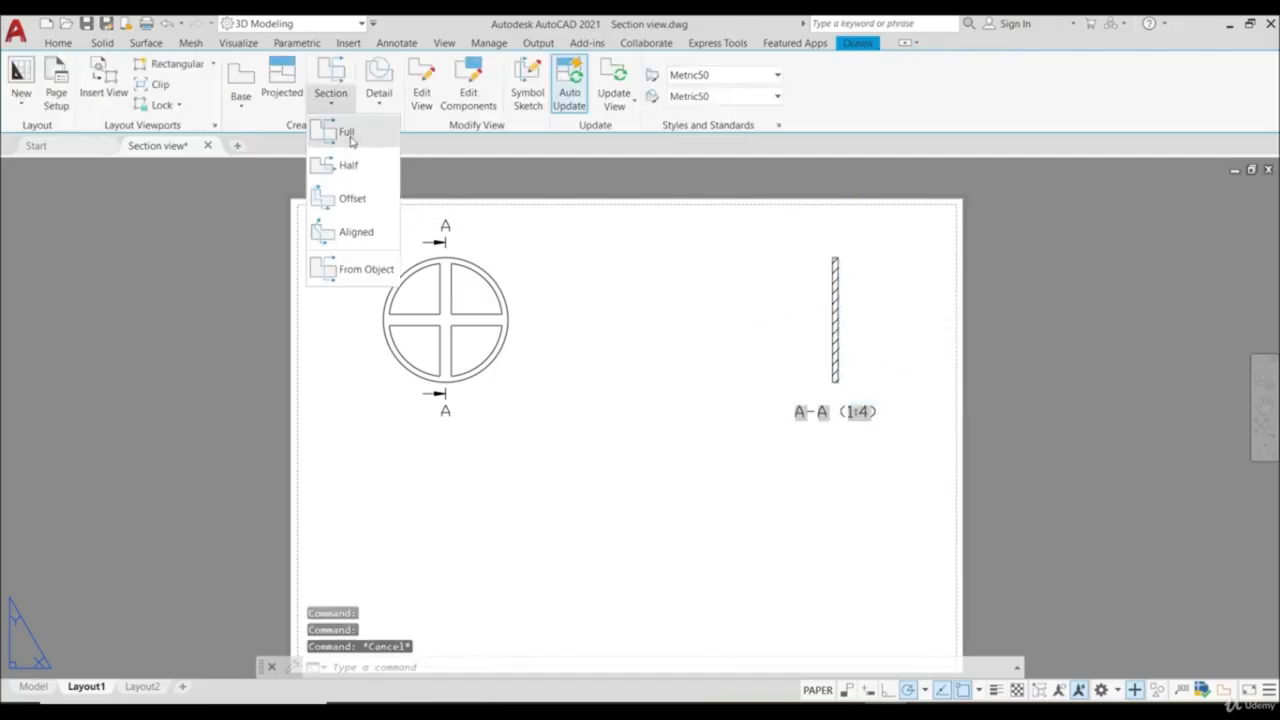
click(348, 165)
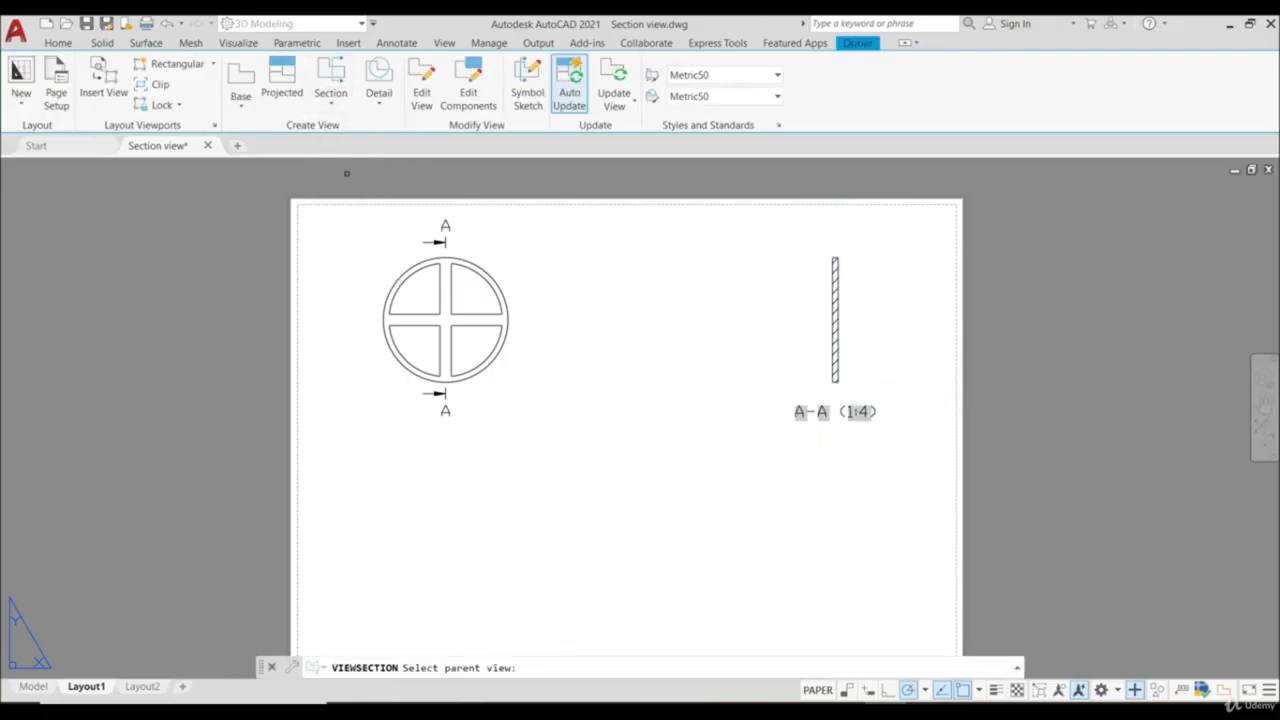
click(476, 285)
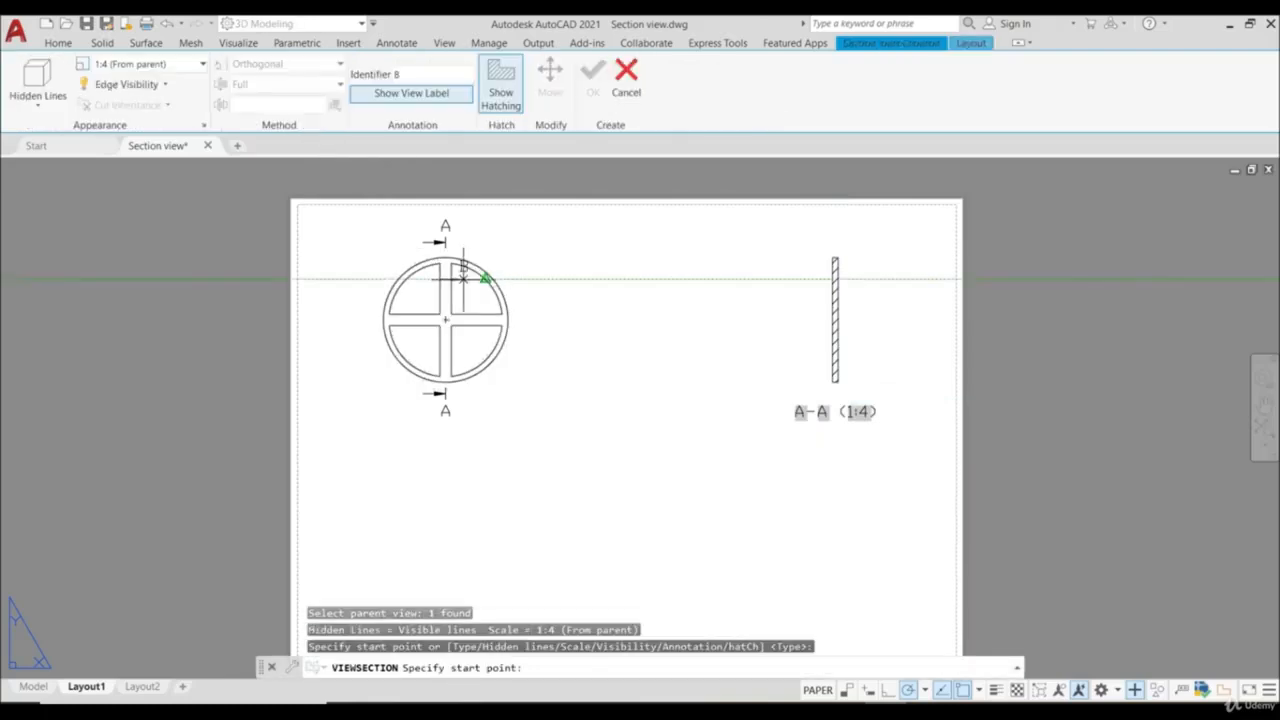
click(468, 241)
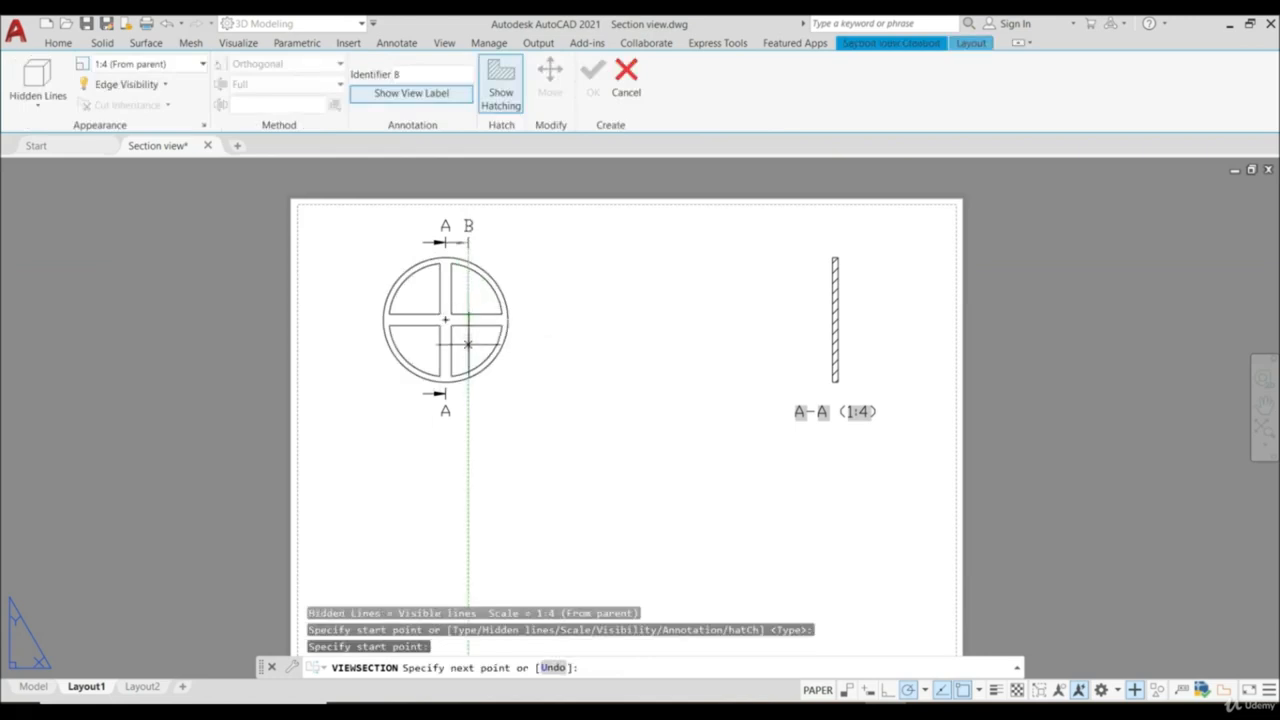
click(468, 343)
click(566, 343)
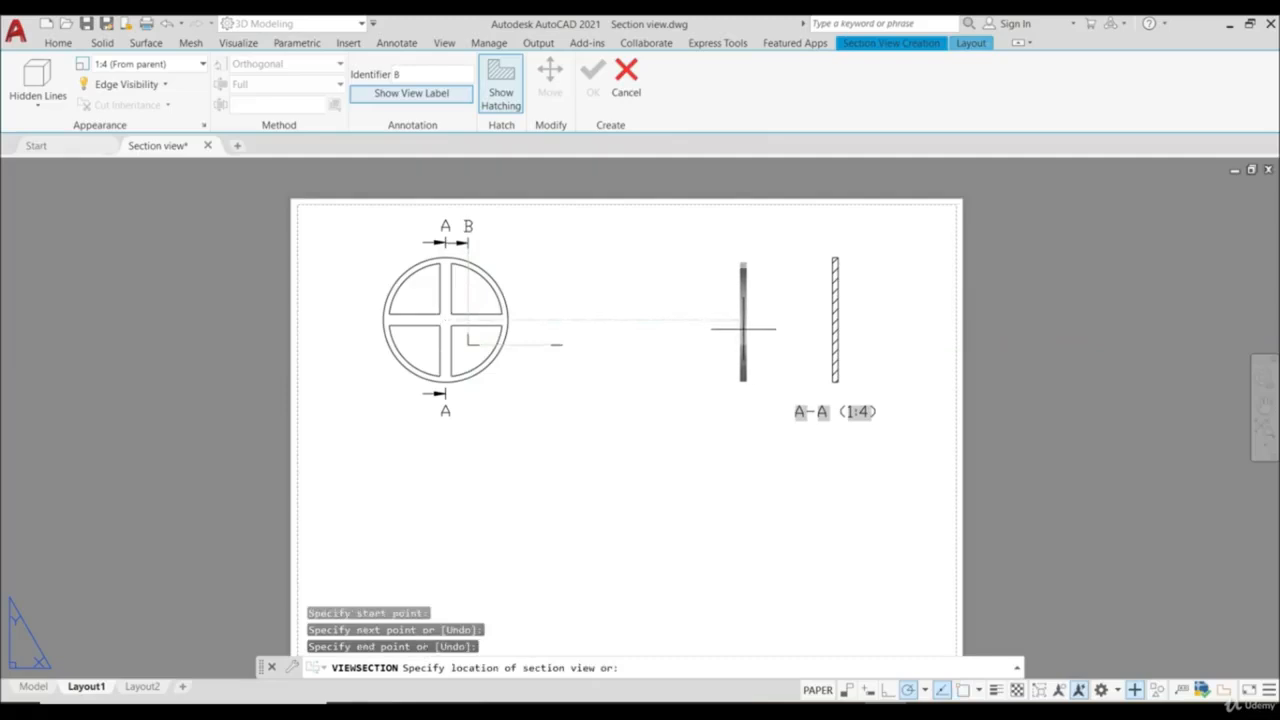
click(743, 328)
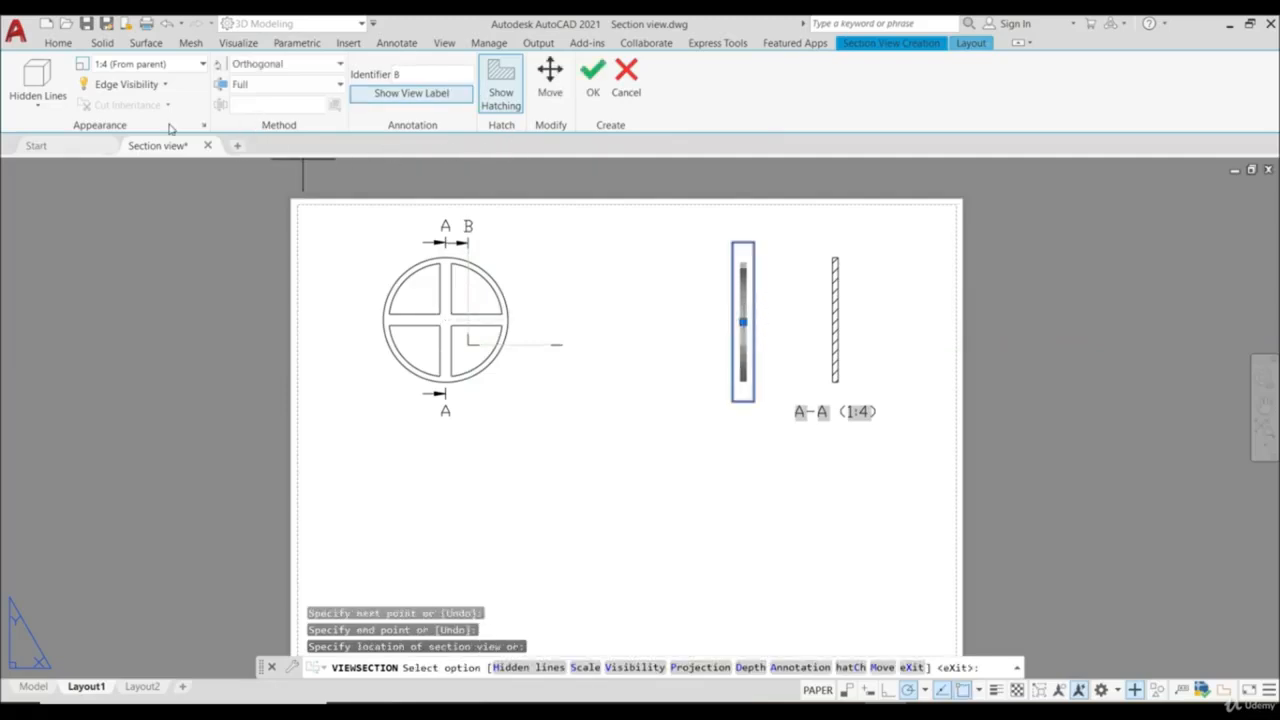
click(38, 95)
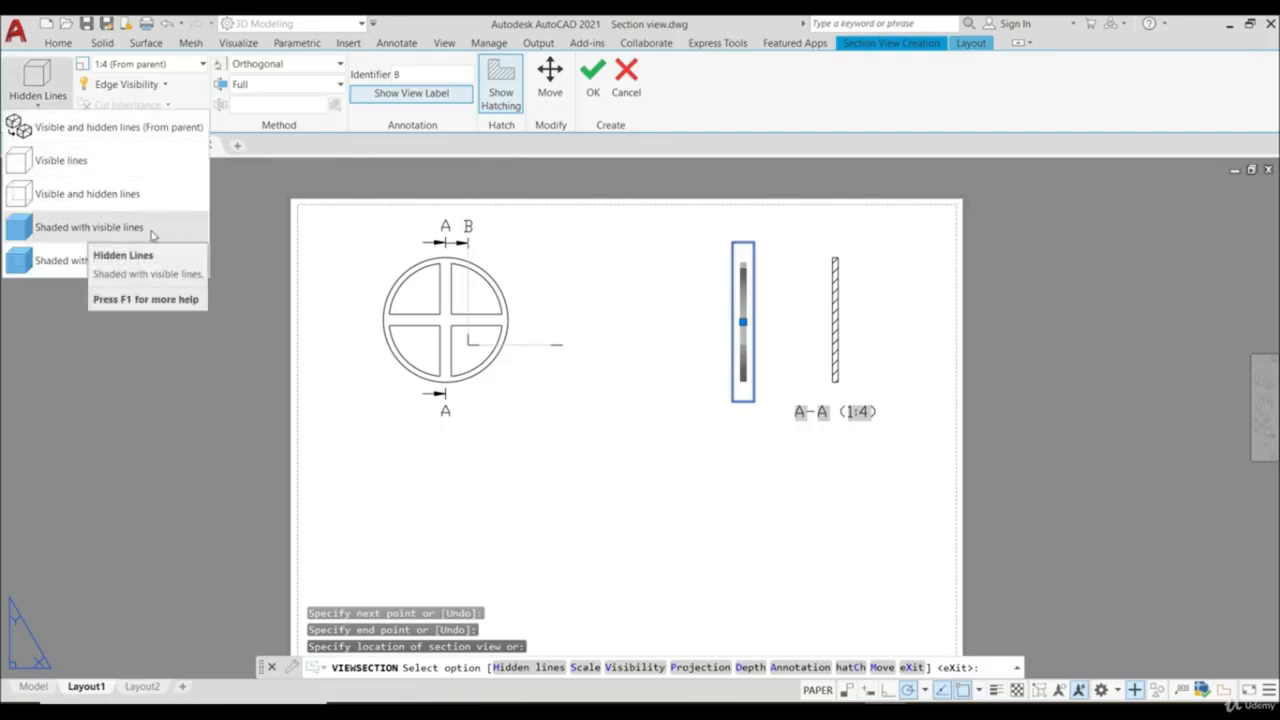
click(594, 85)
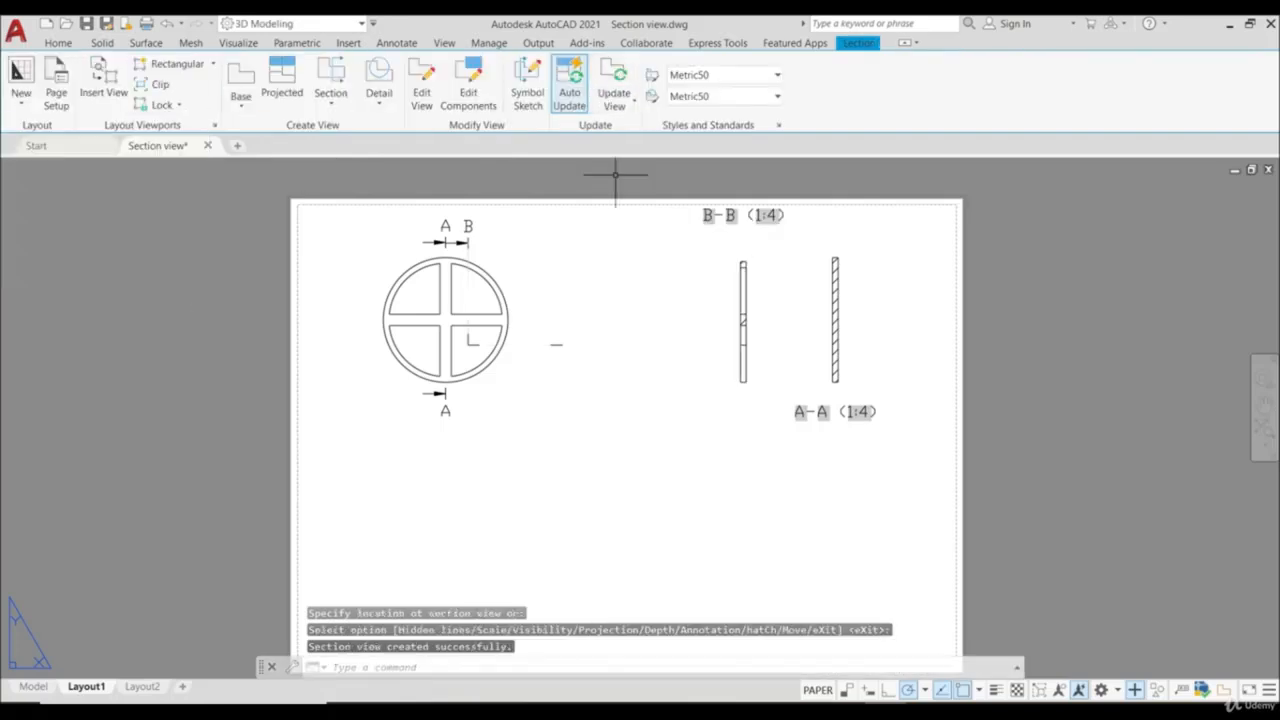
- Move the label B-B (1:4) straight down to sit just above its section view
click(768, 212)
click(759, 226)
click(743, 216)
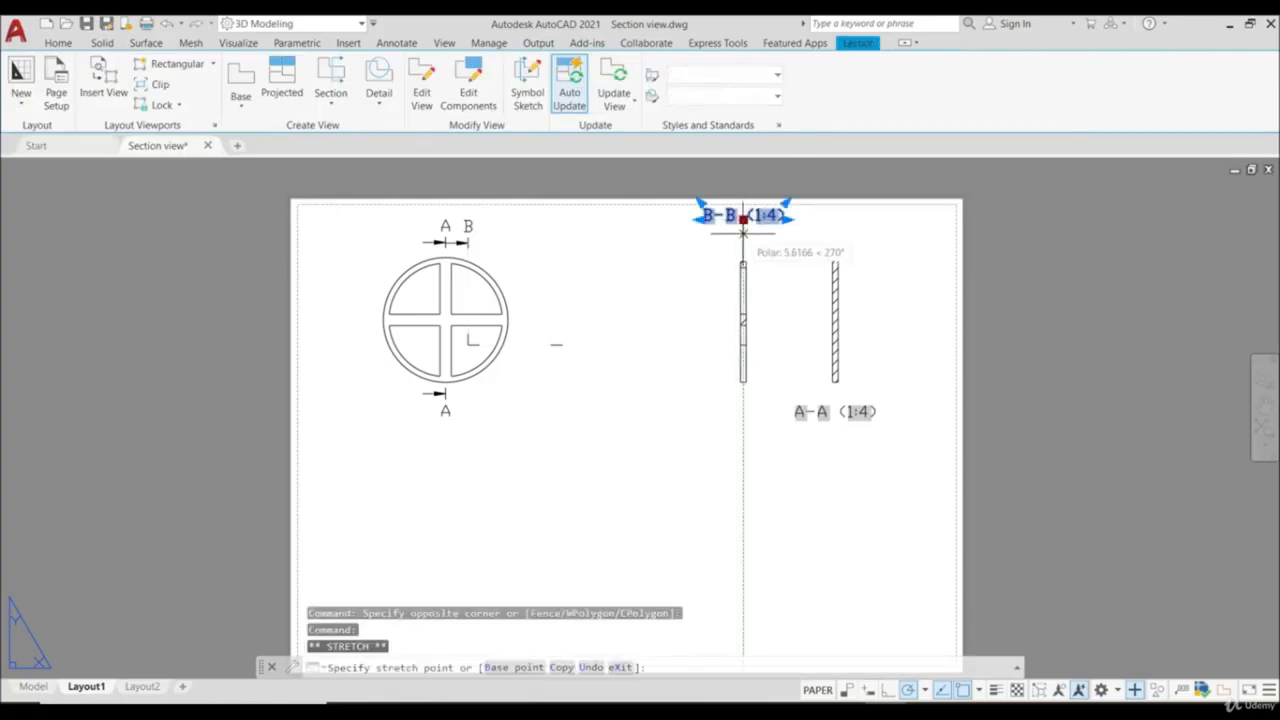
key(Escape)
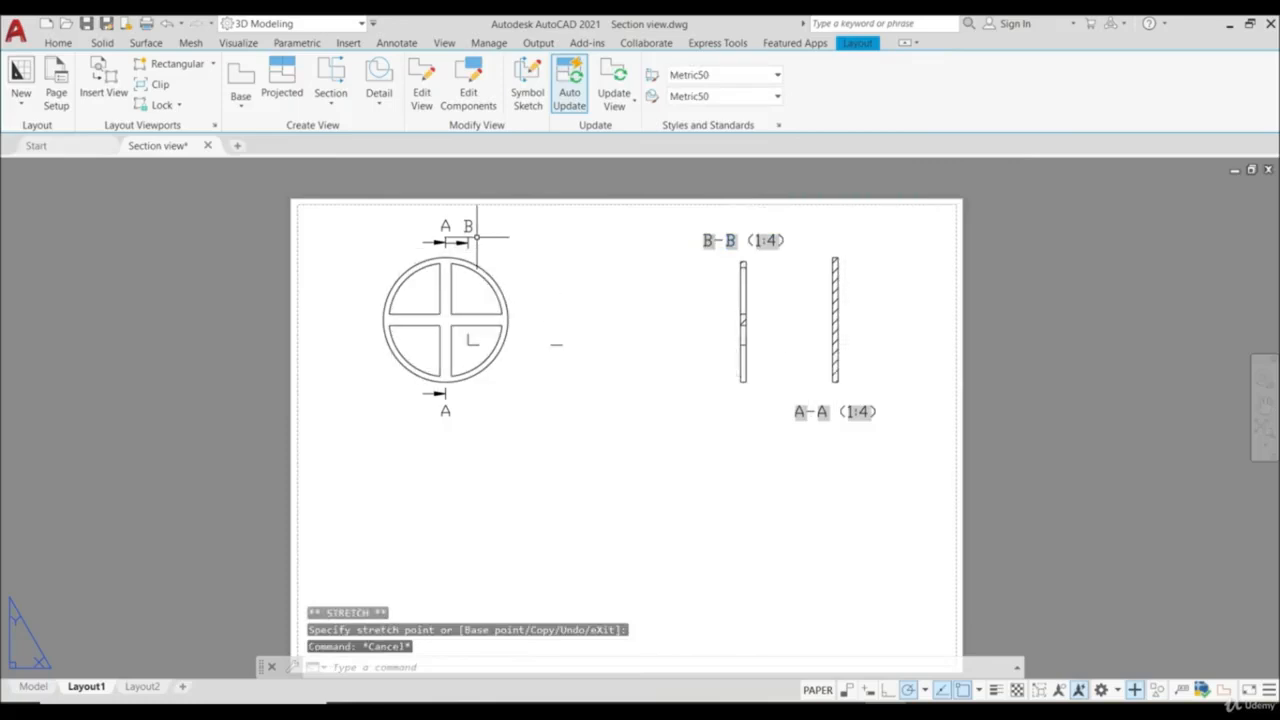
- Create offset section view C-C of the wheel, stepping from upper left down through the left openings and out lower right, placed below the wheel
click(330, 104)
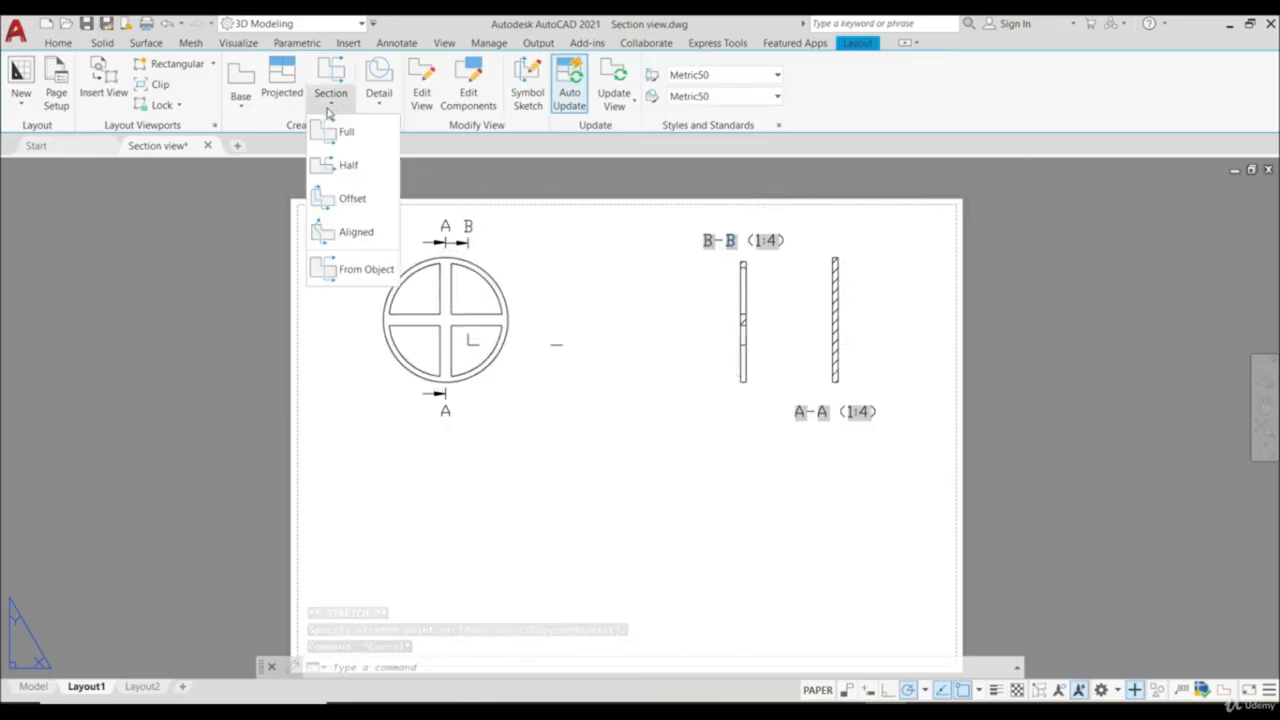
click(351, 202)
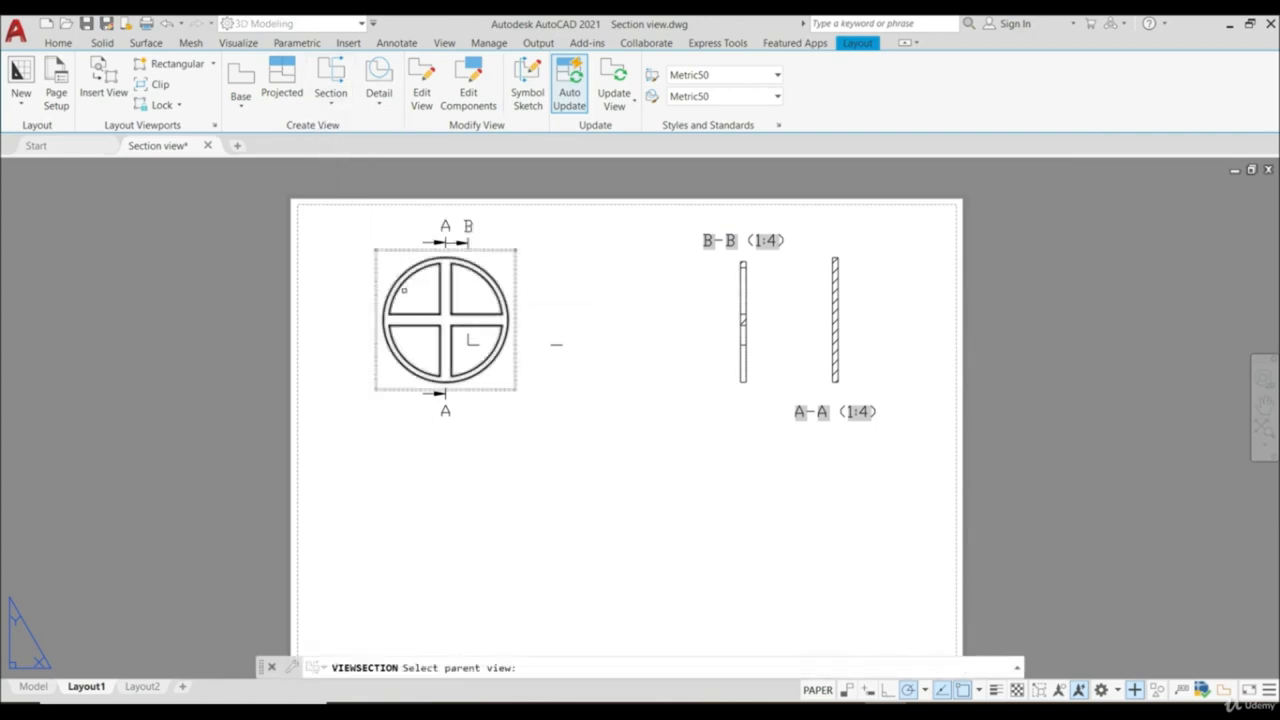
click(419, 289)
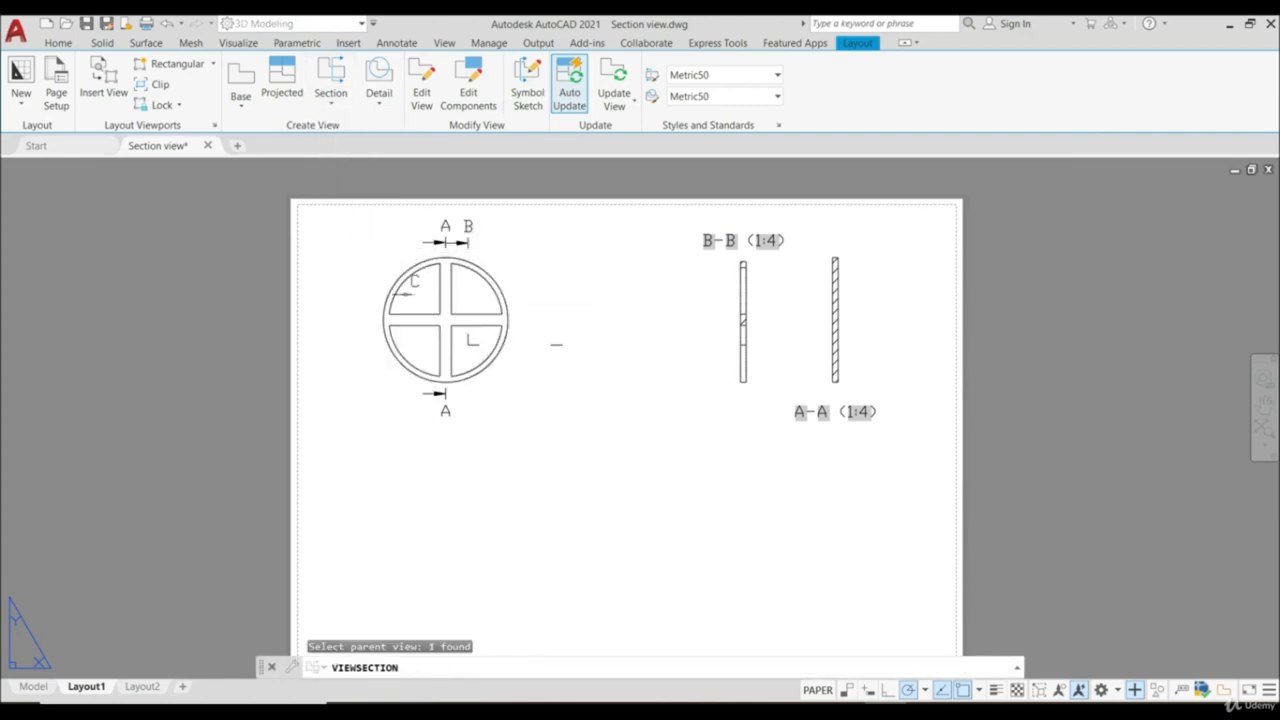
click(350, 275)
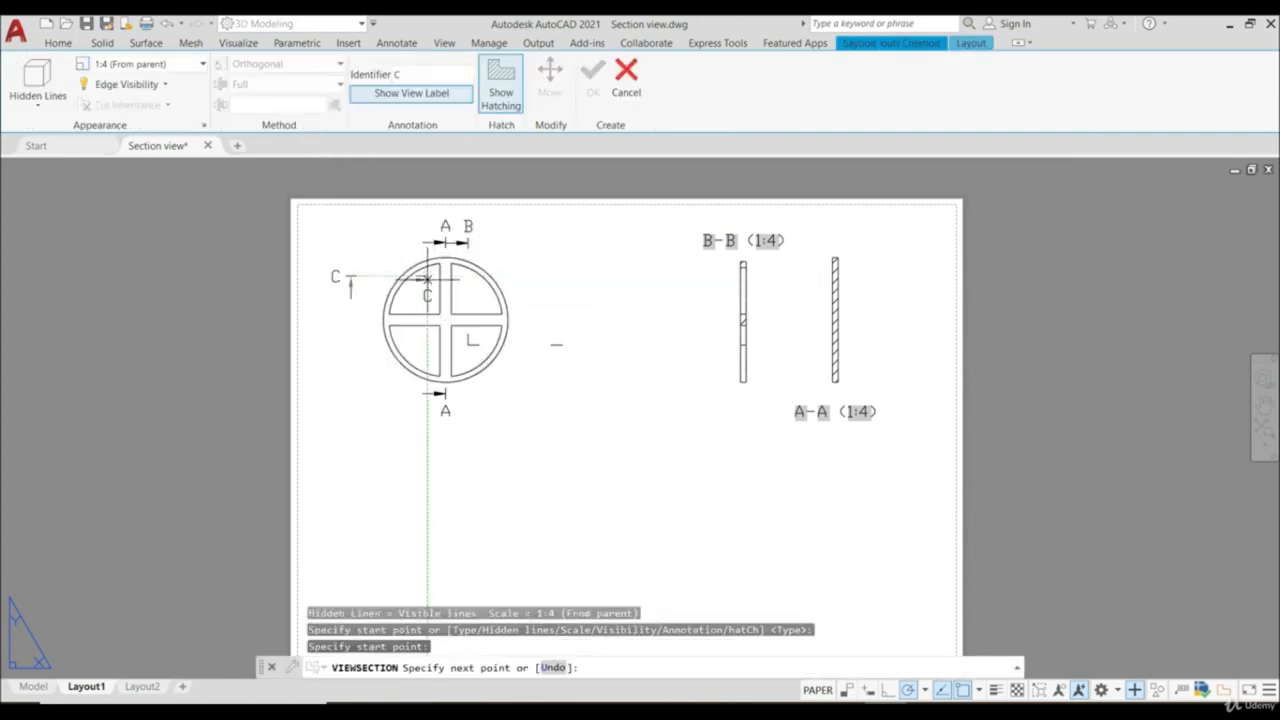
click(427, 355)
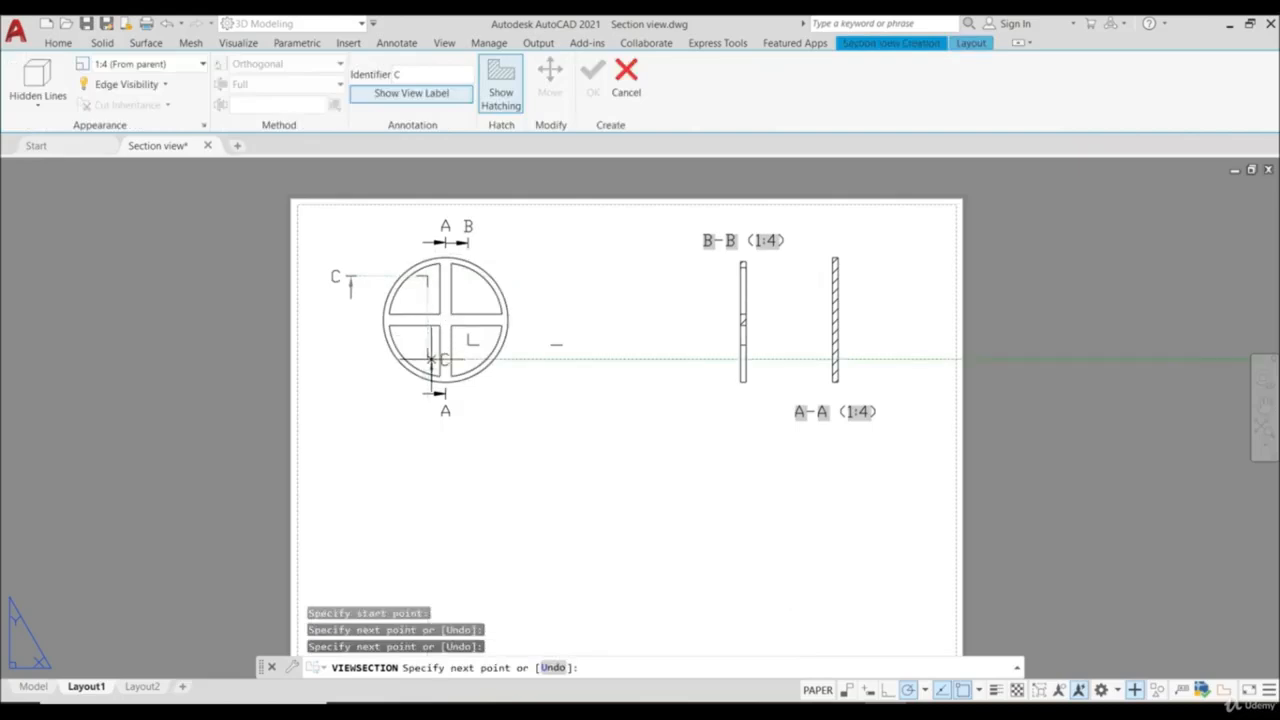
click(528, 360)
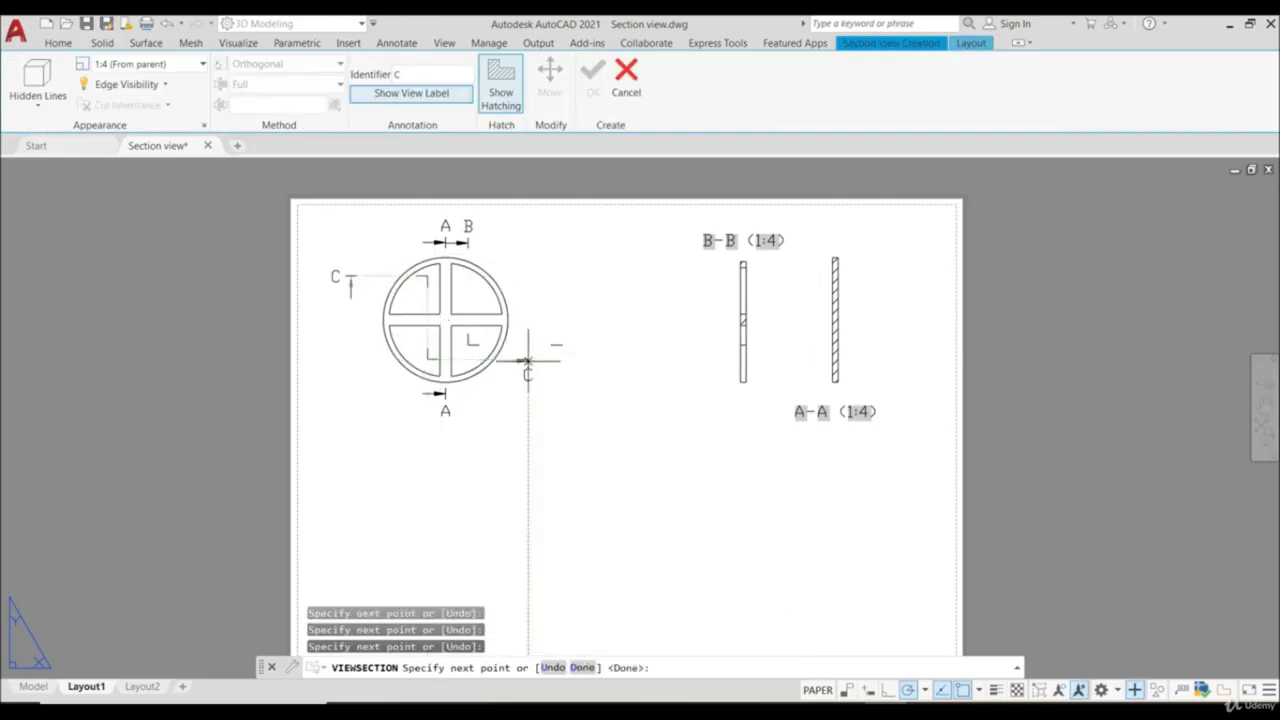
key(Return)
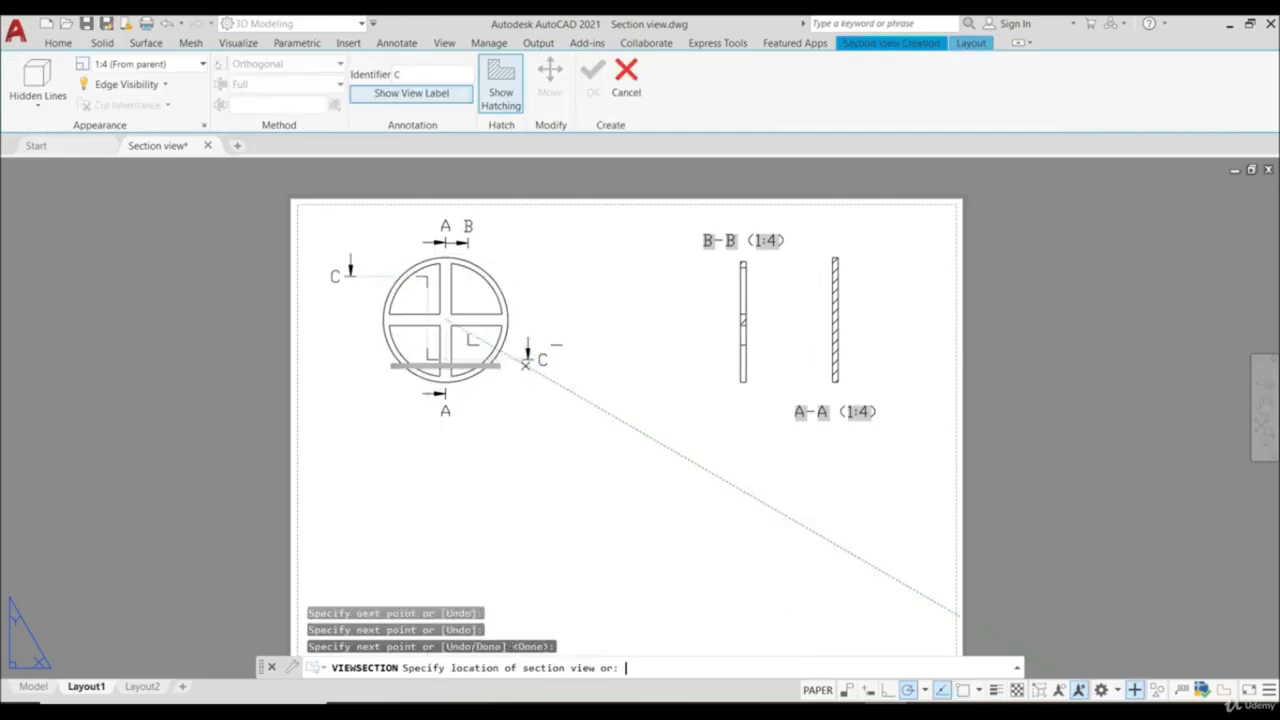
click(470, 486)
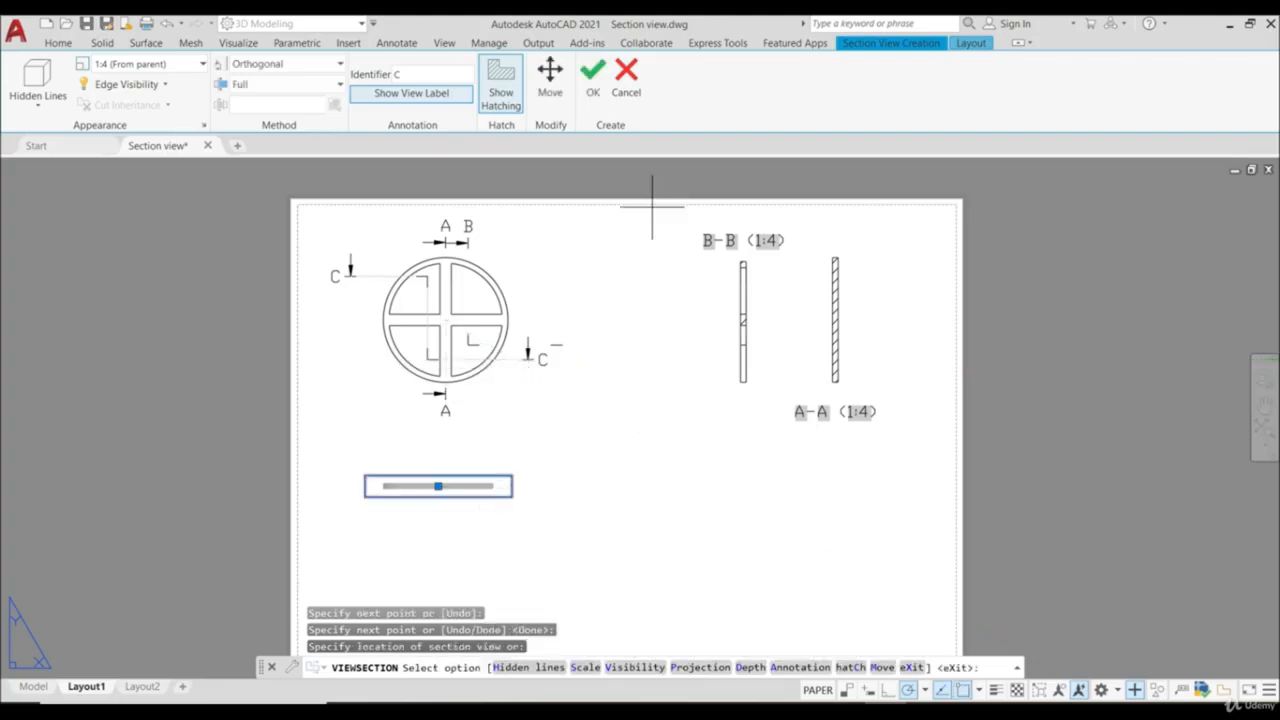
click(592, 72)
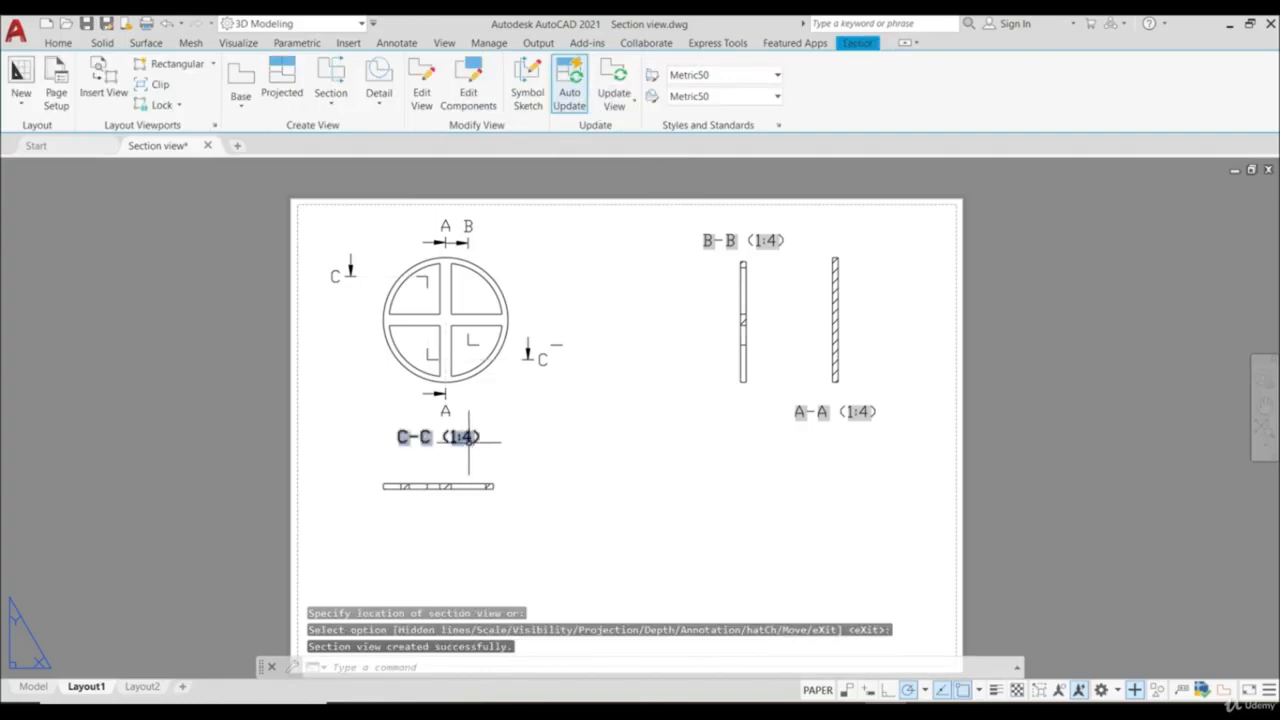
- Move the label C-C (1:4) from above its section view to just below it
click(467, 438)
click(438, 439)
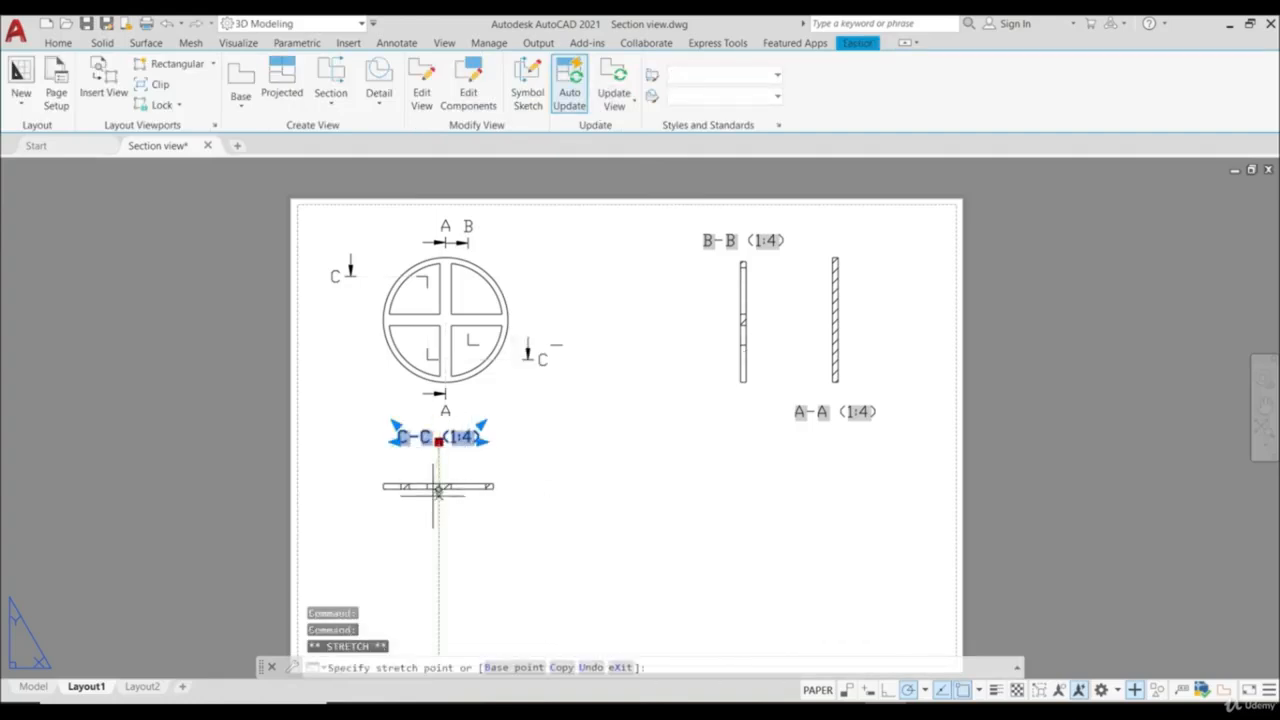
key(Escape)
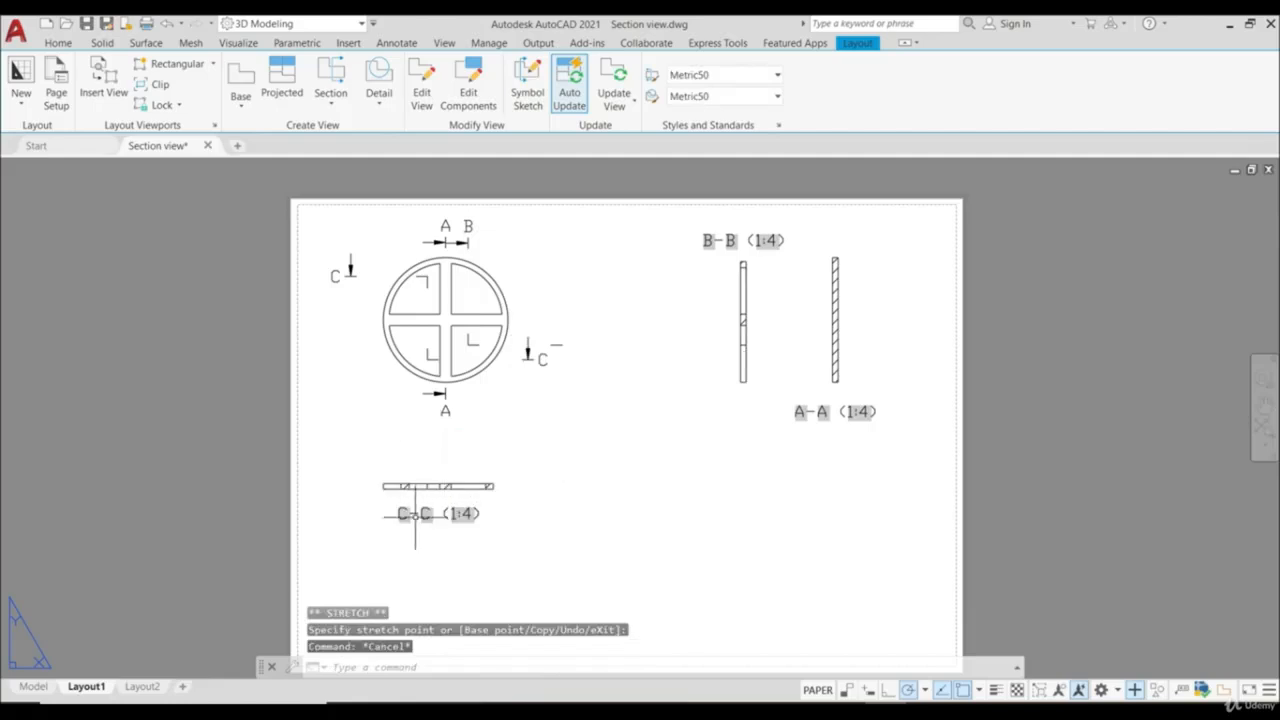
- Create aligned section view D-D of the wheel, cutting from upper left to the centre and out horizontally right, placed at the wheel's lower left
click(335, 105)
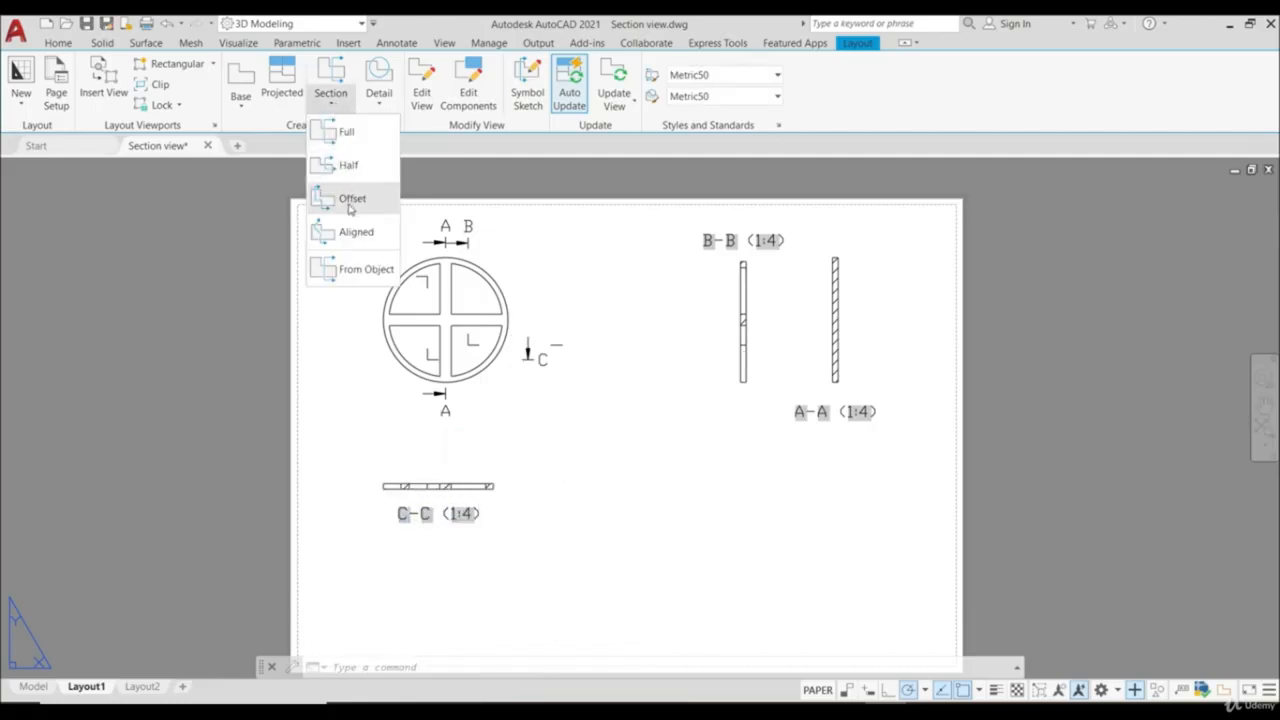
click(356, 232)
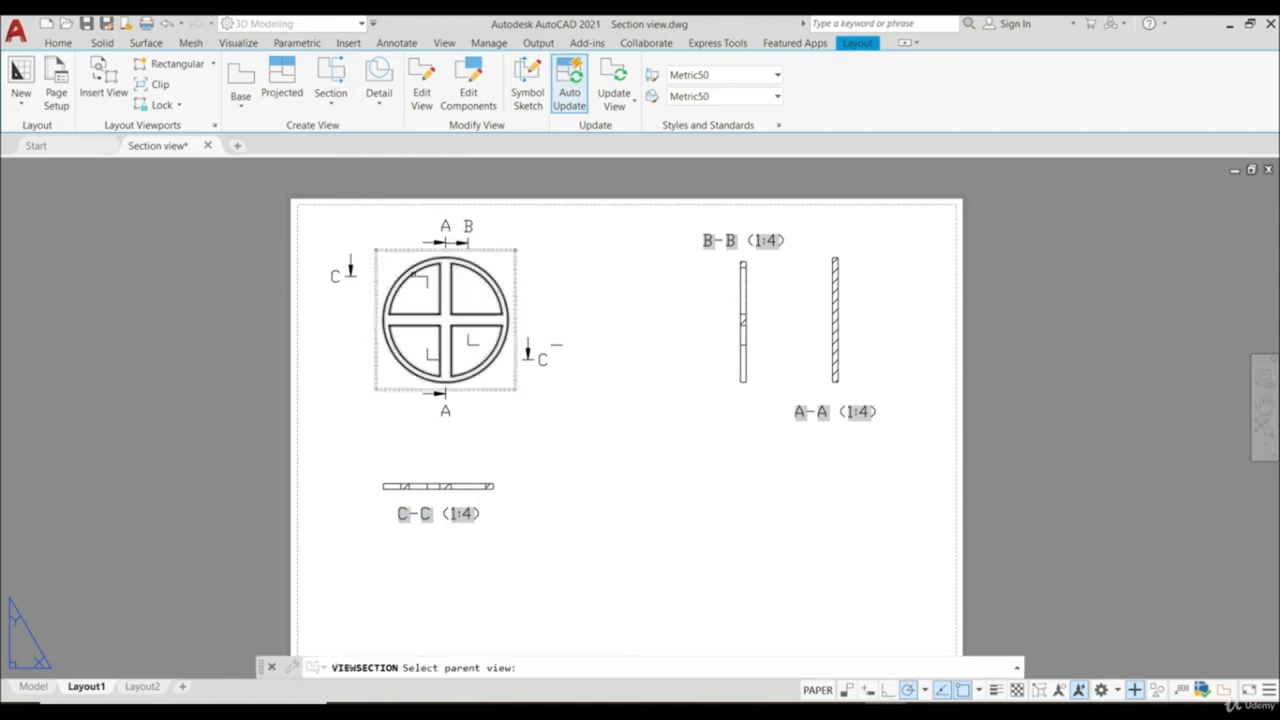
click(415, 301)
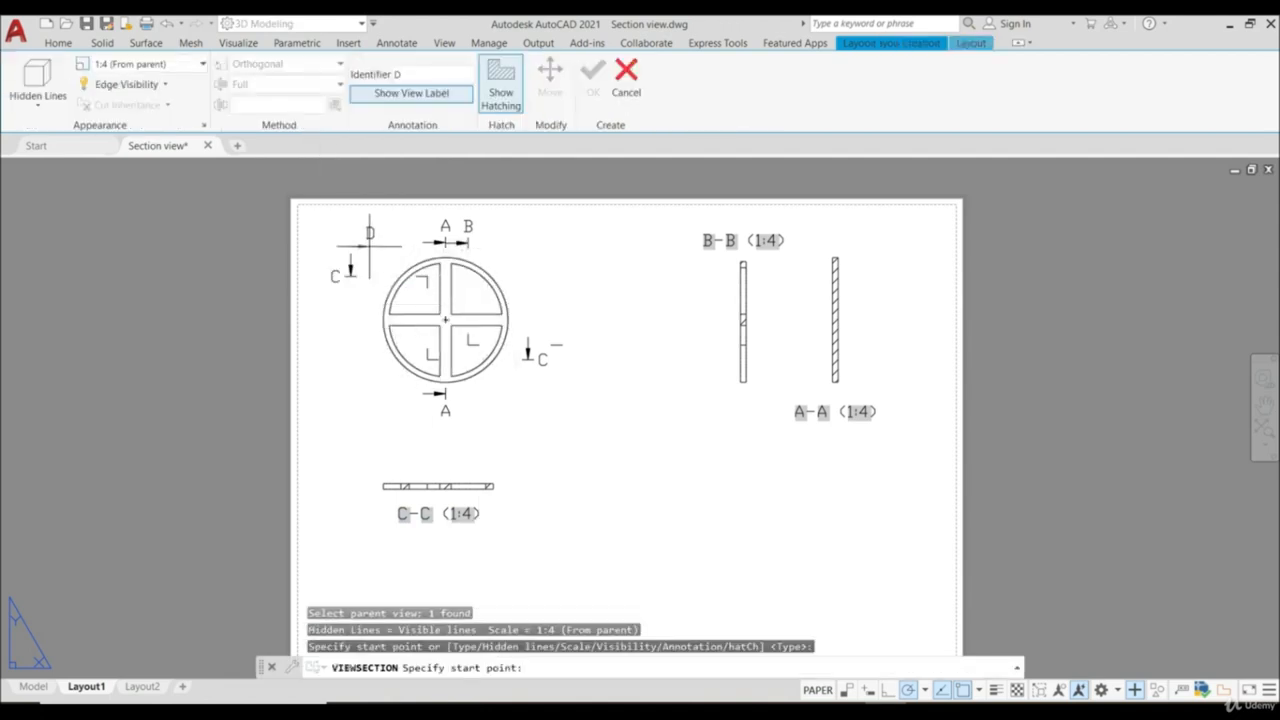
click(375, 239)
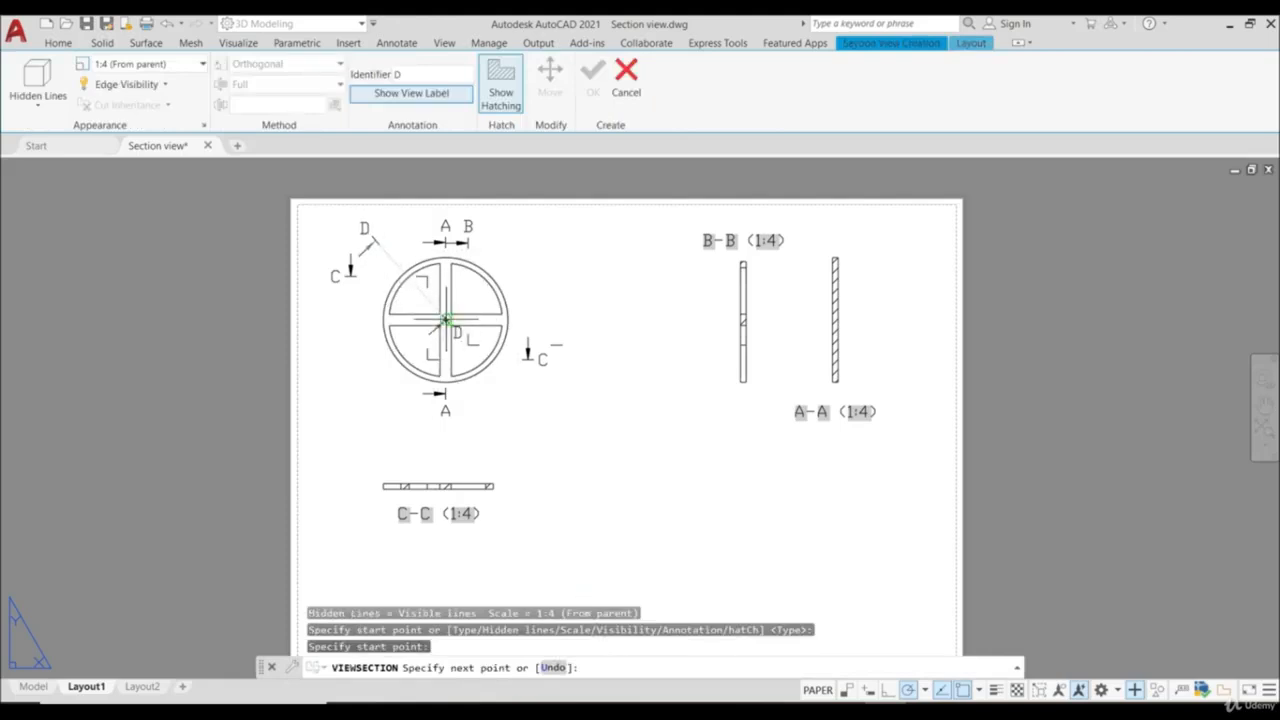
click(445, 319)
click(534, 315)
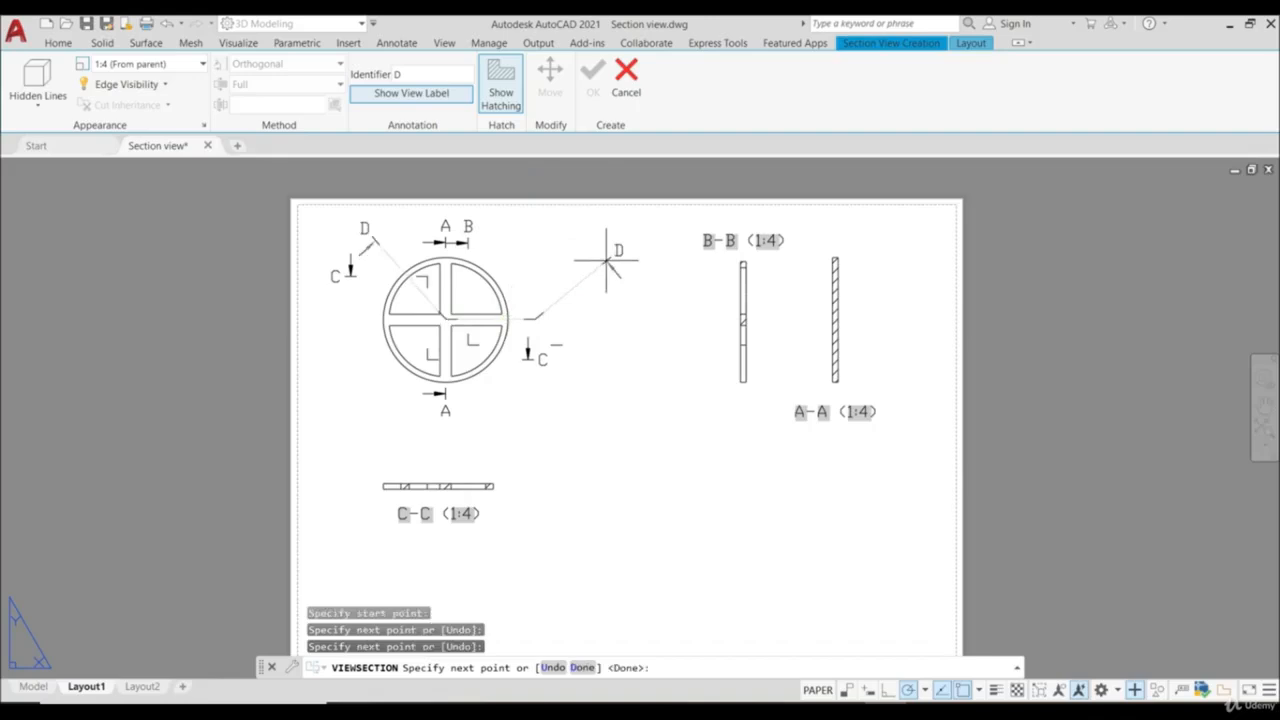
key(Return)
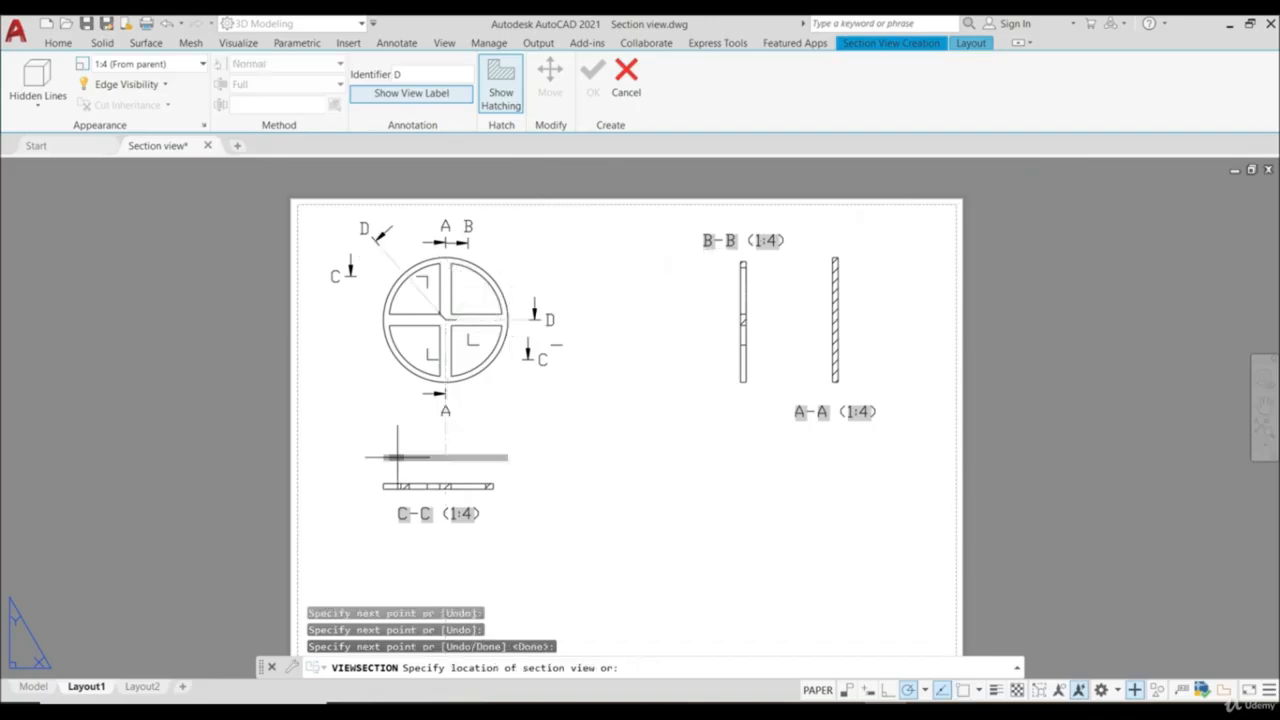
click(348, 386)
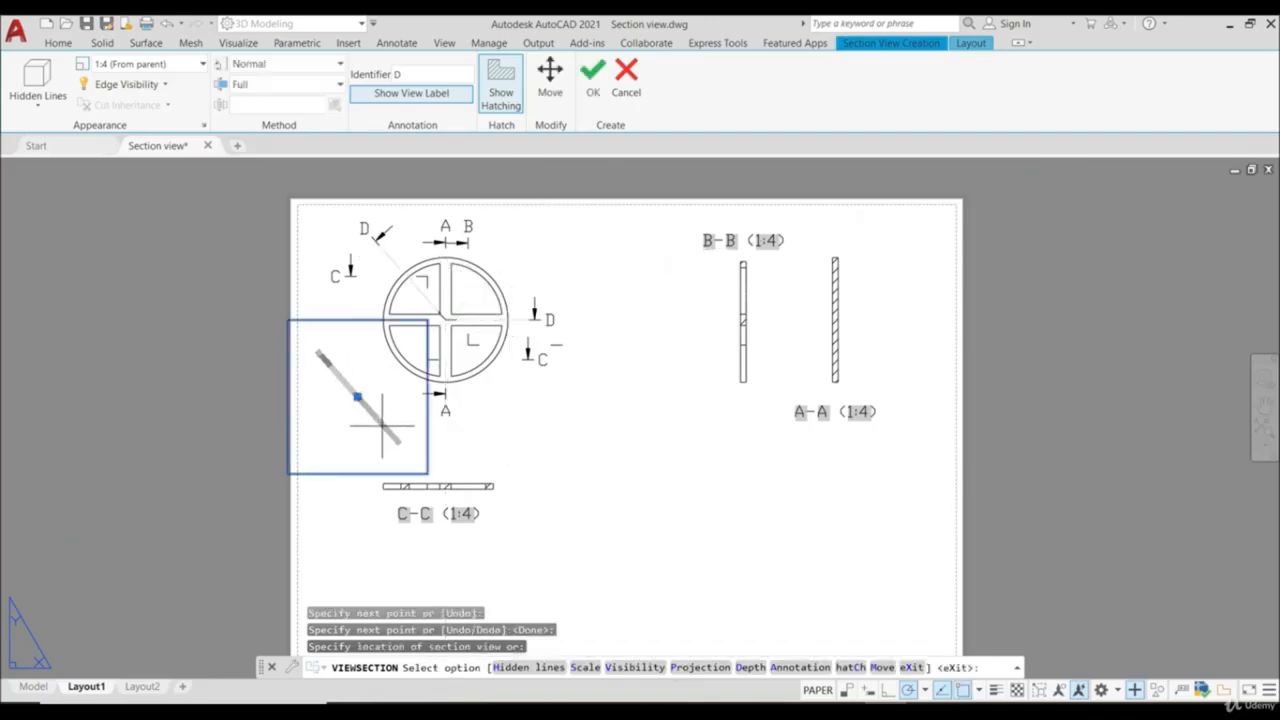
click(593, 75)
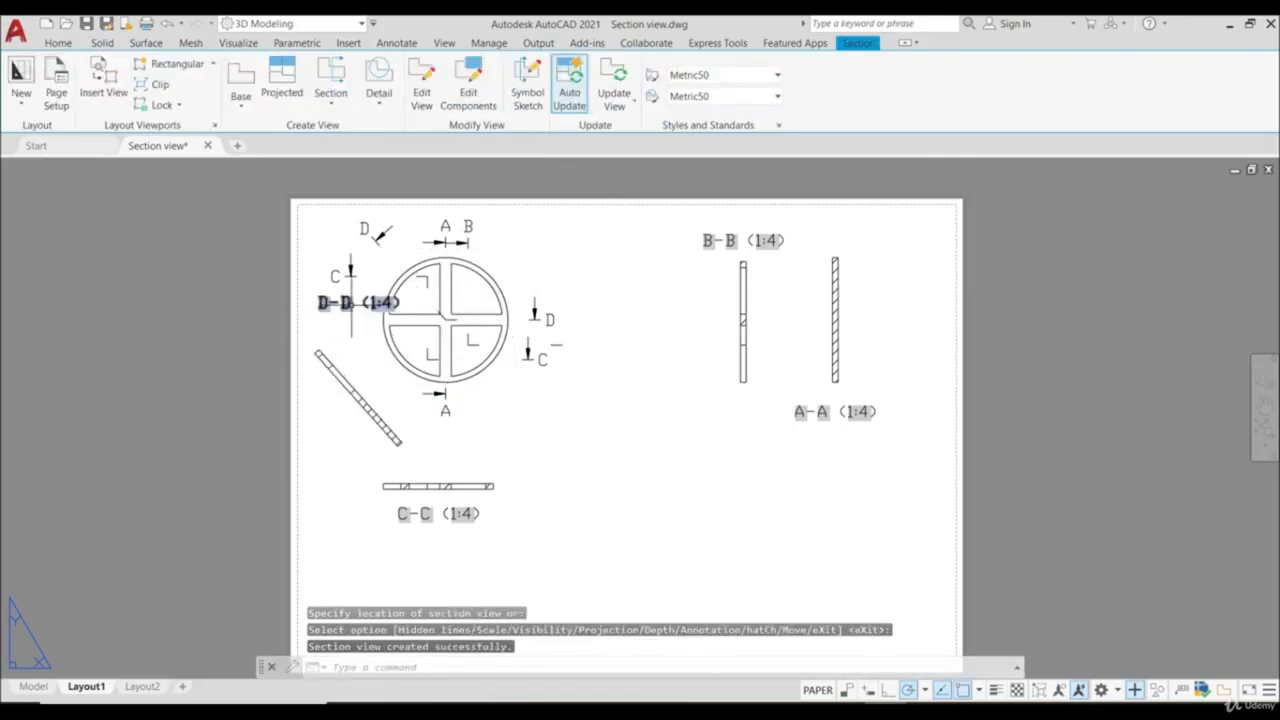
- Move the label D-D (1:4) from above its slanted section view to just below it
click(357, 304)
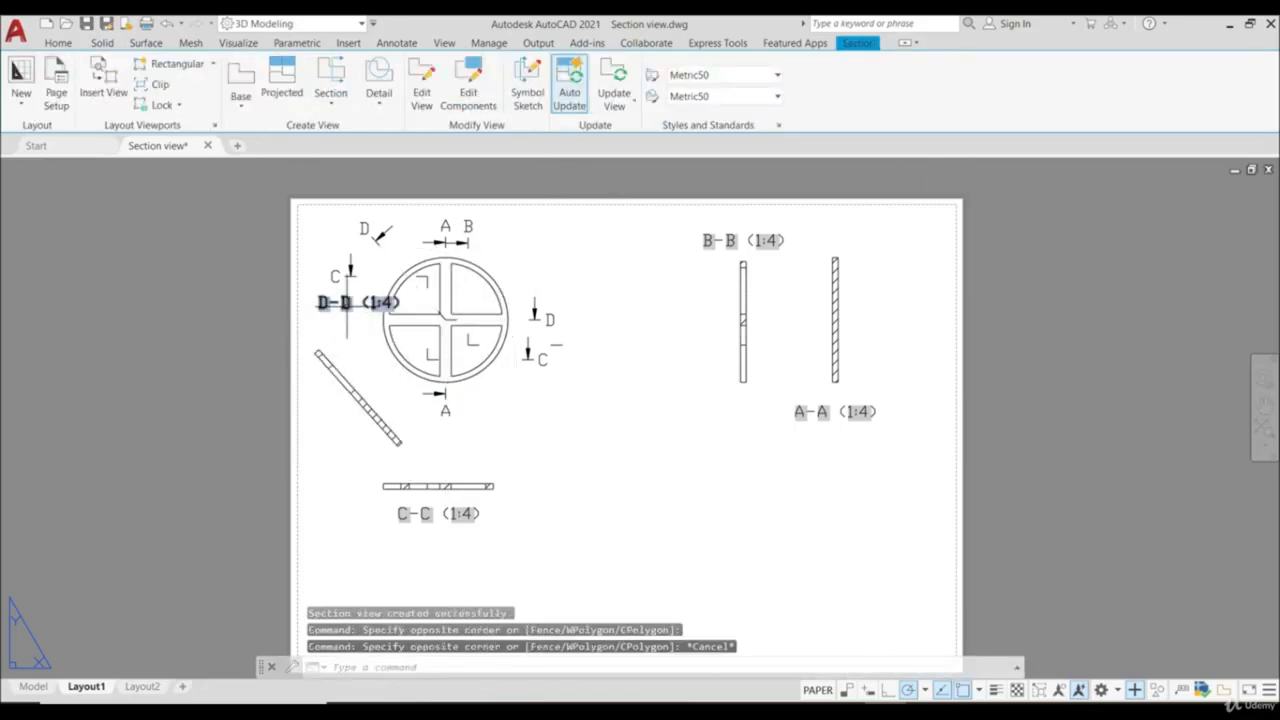
click(358, 307)
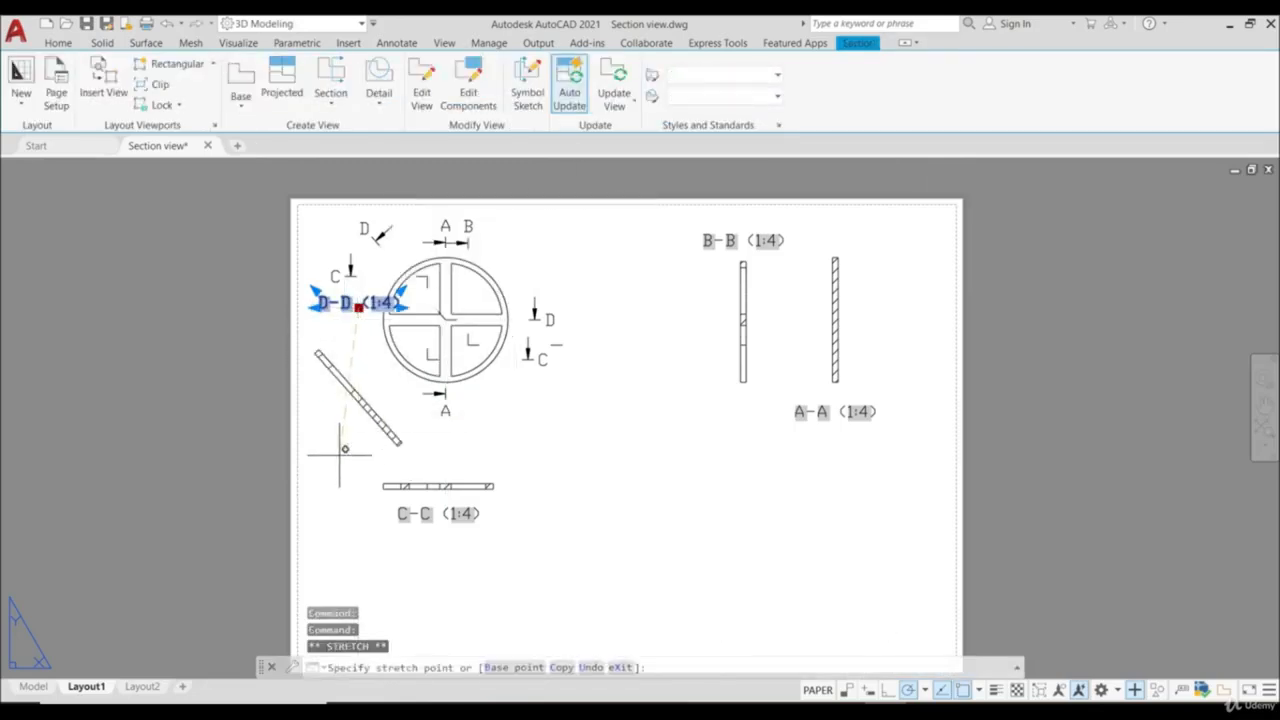
key(Escape)
key(Escape)
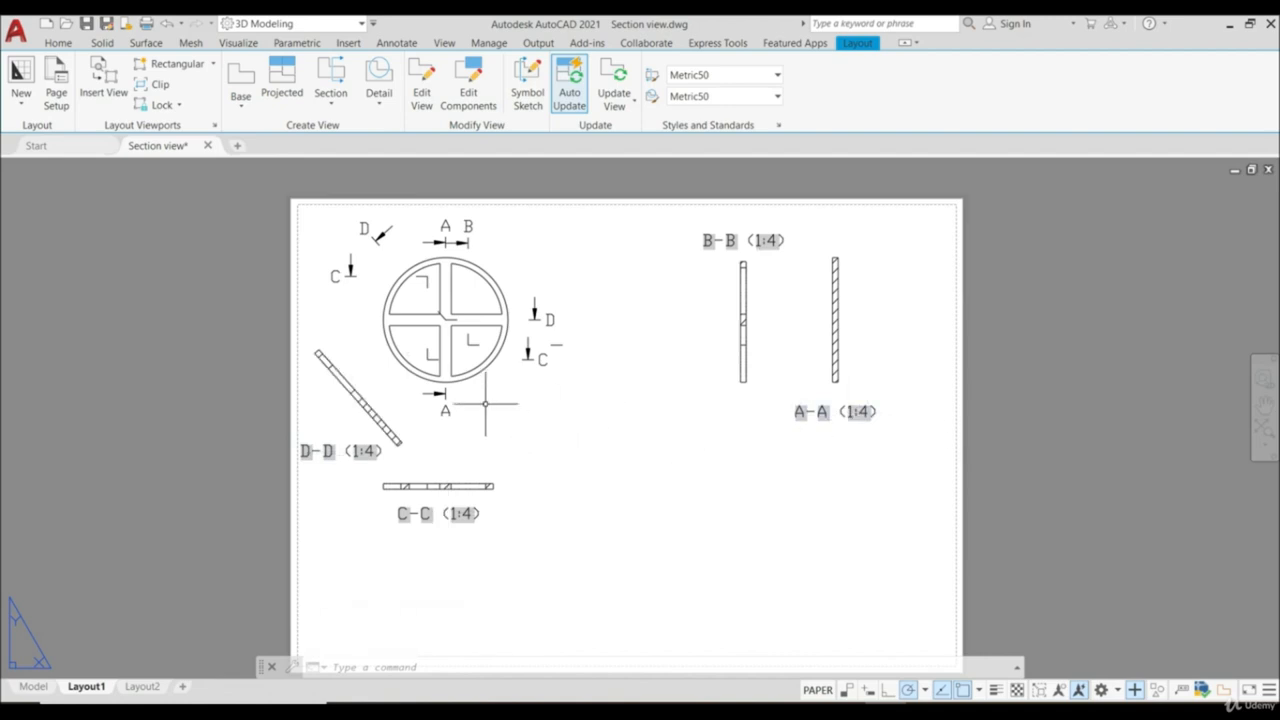
- Open section view D-D for editing to review its settings, and close the editor without changes
click(372, 373)
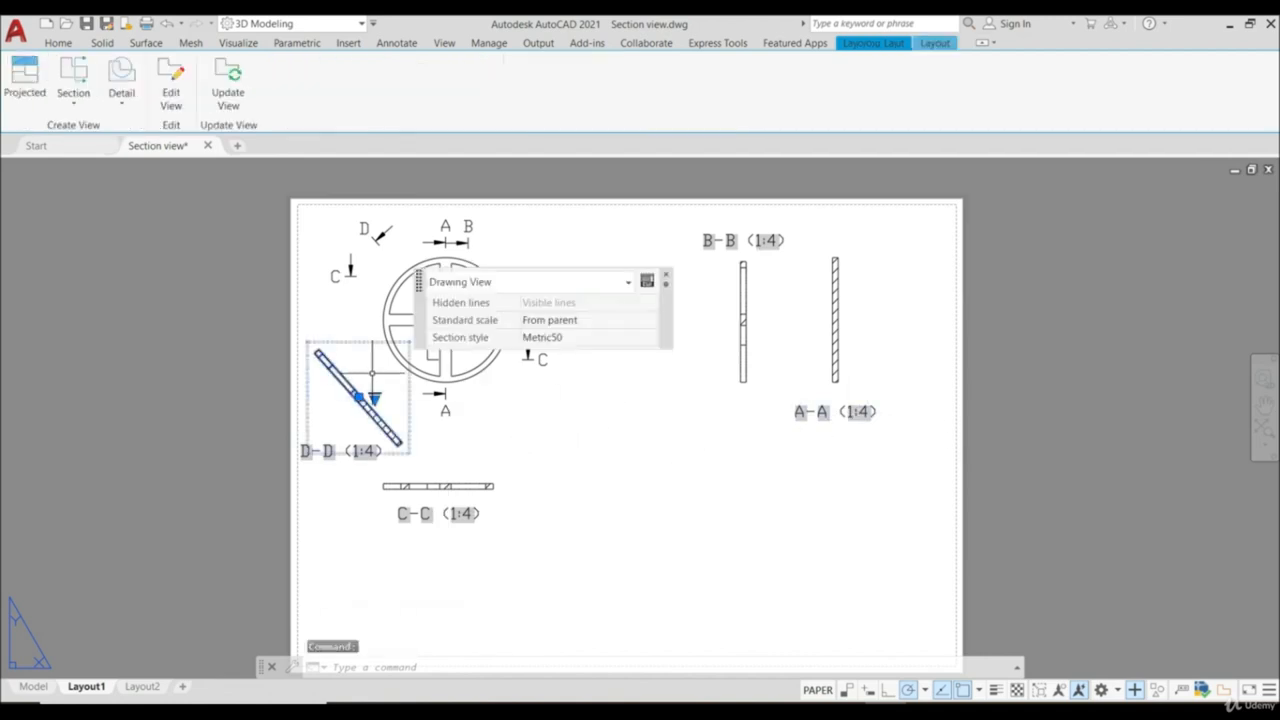
click(174, 78)
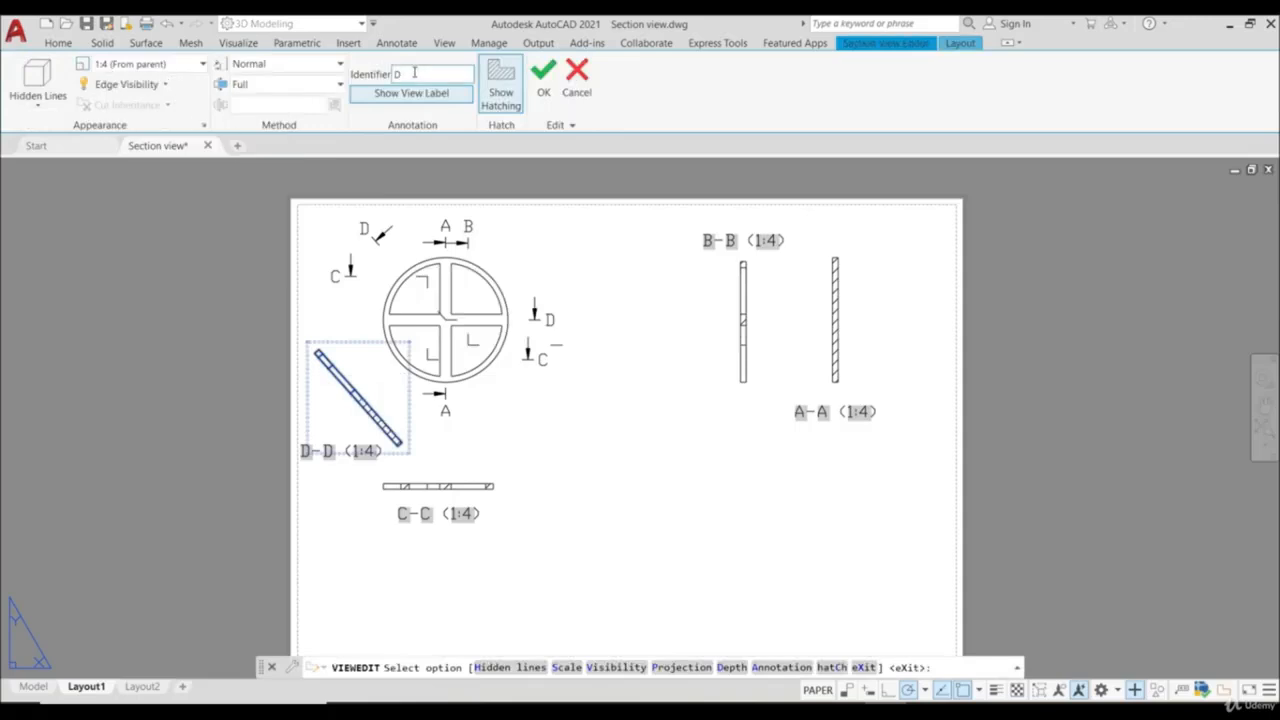
click(543, 82)
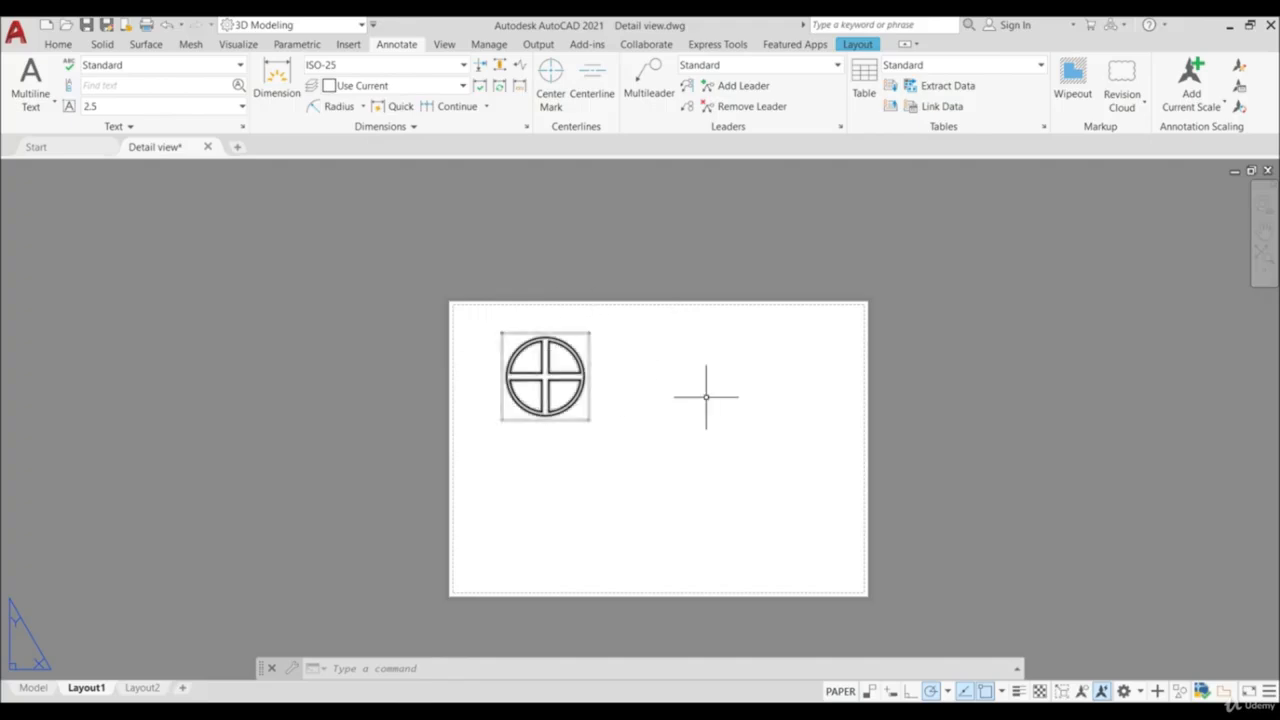
- Create circular detail view A at scale 1:2, centred on the wheel rim's rightmost point and placed to the right of the wheel
click(857, 46)
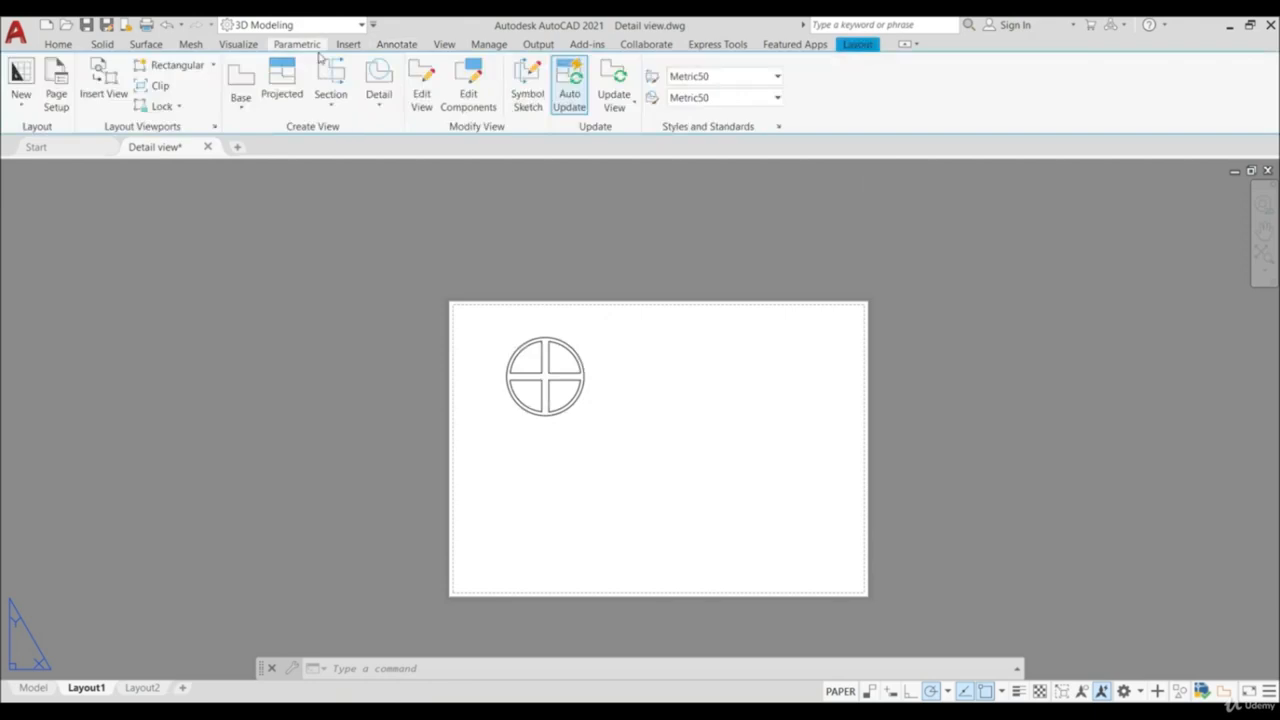
click(372, 106)
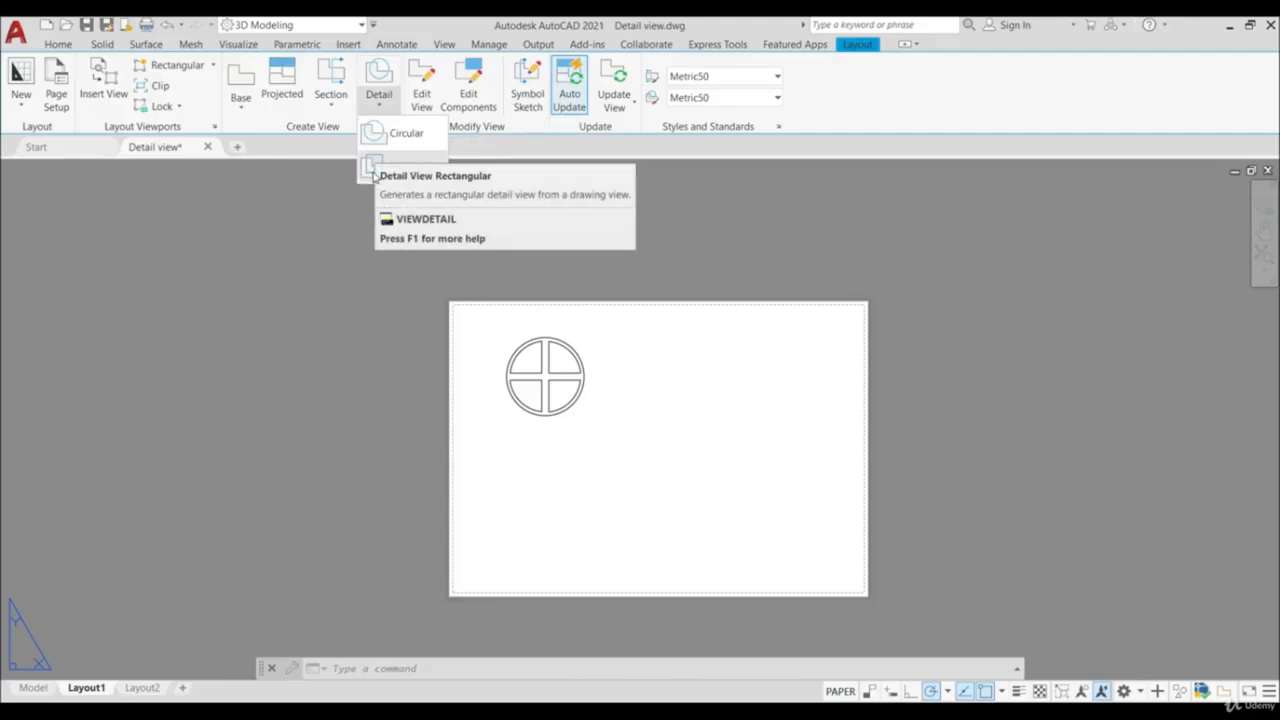
click(376, 162)
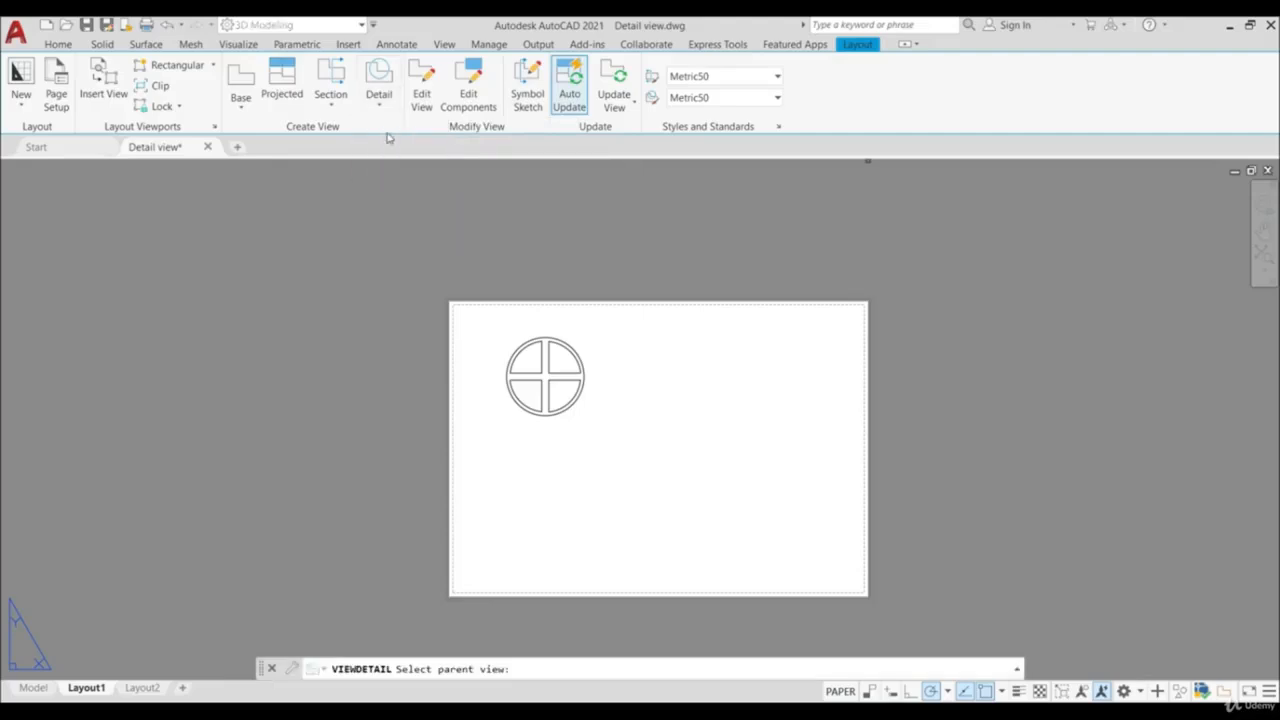
scroll(672, 372, up, 2)
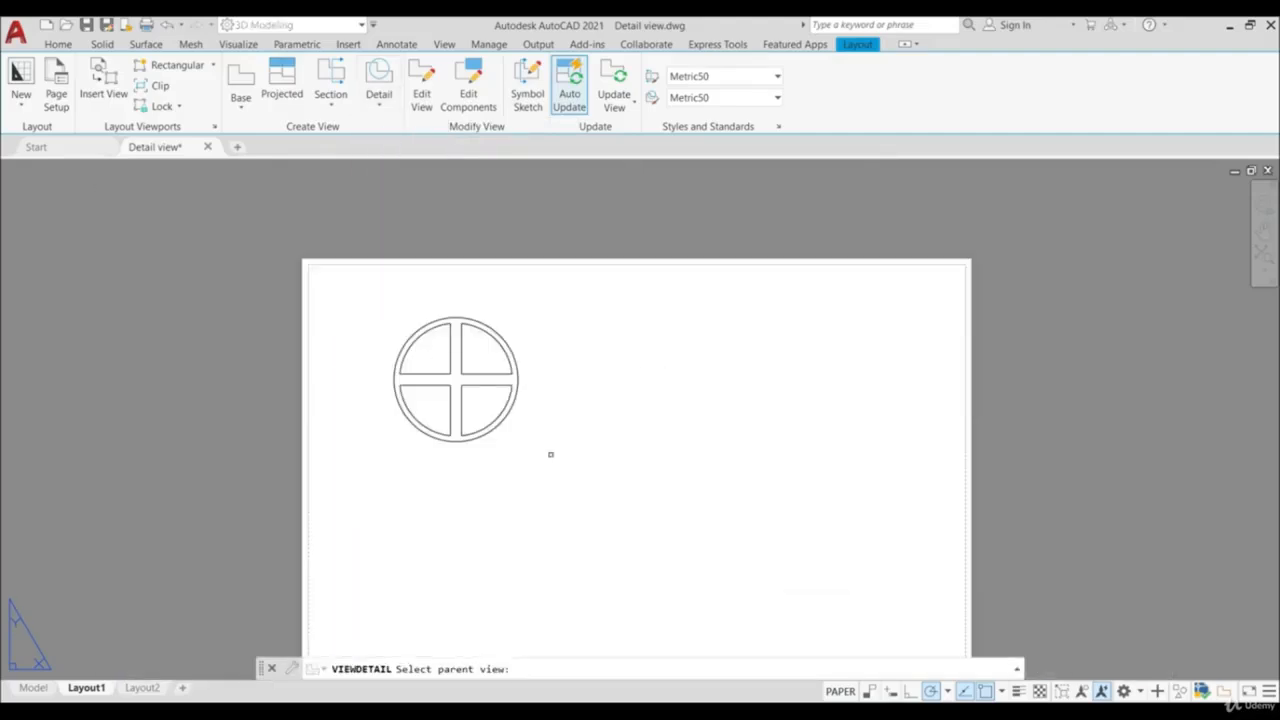
click(502, 414)
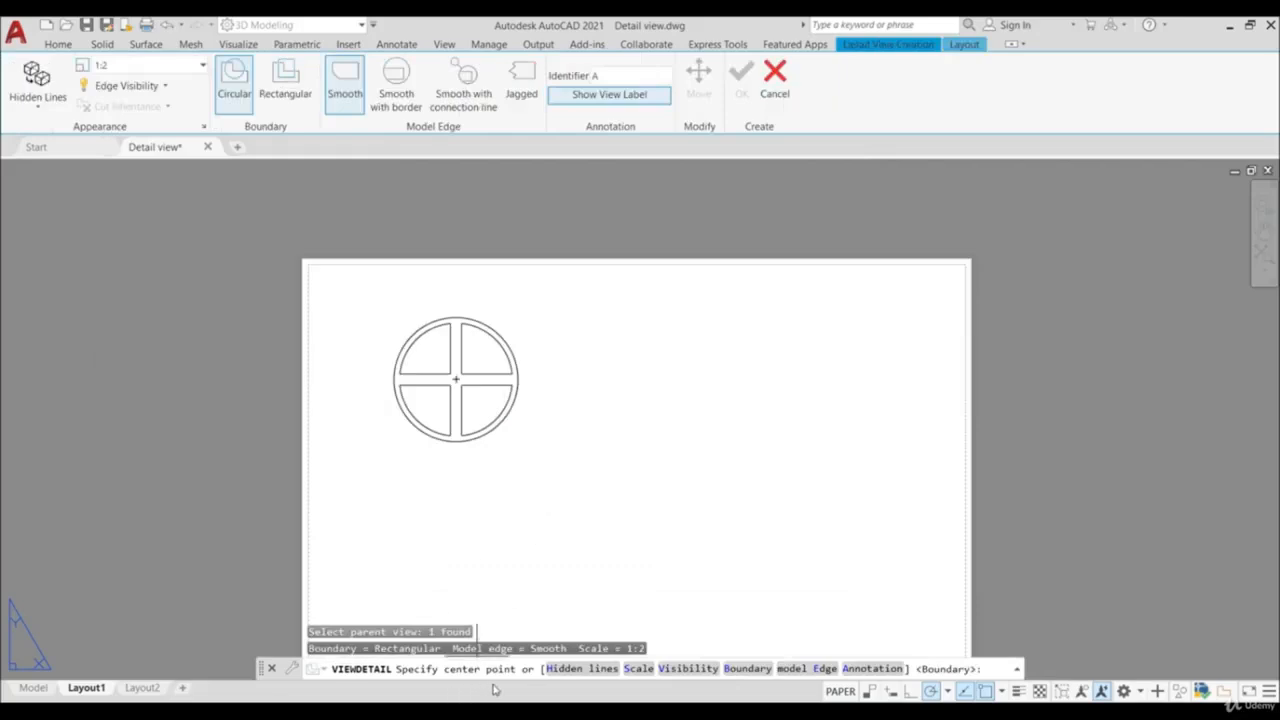
scroll(512, 385, up, 4)
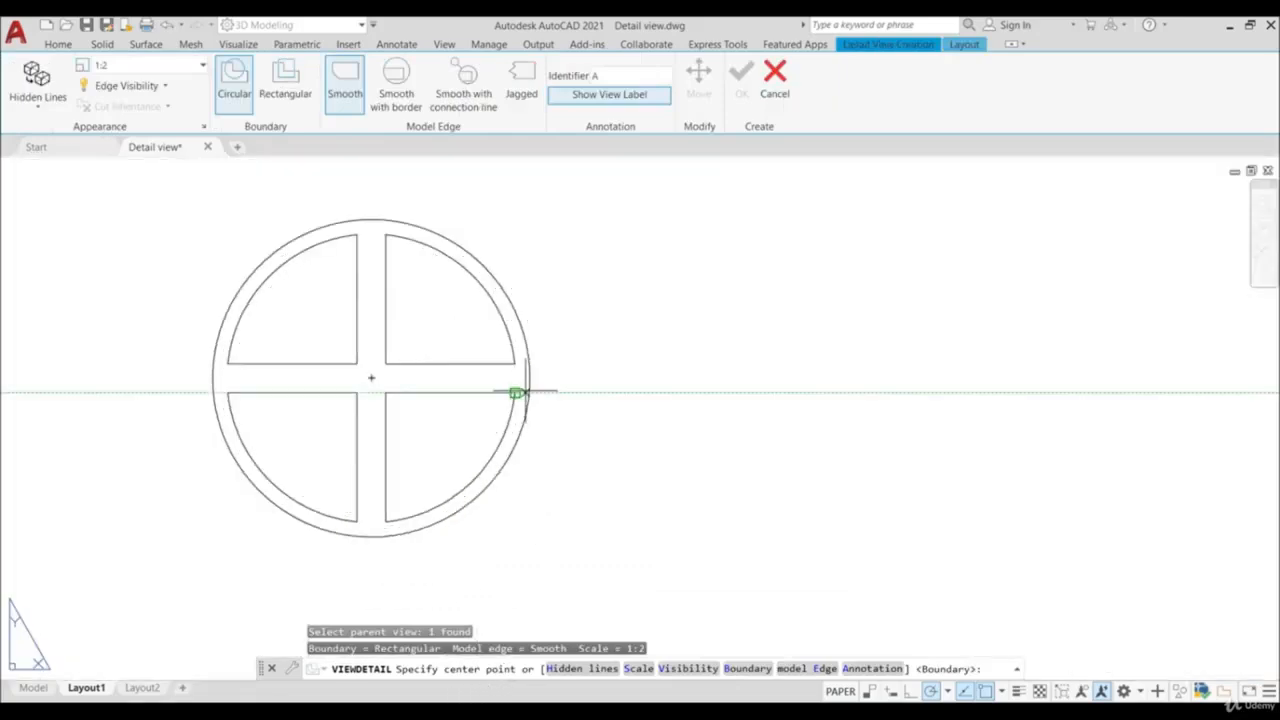
click(529, 378)
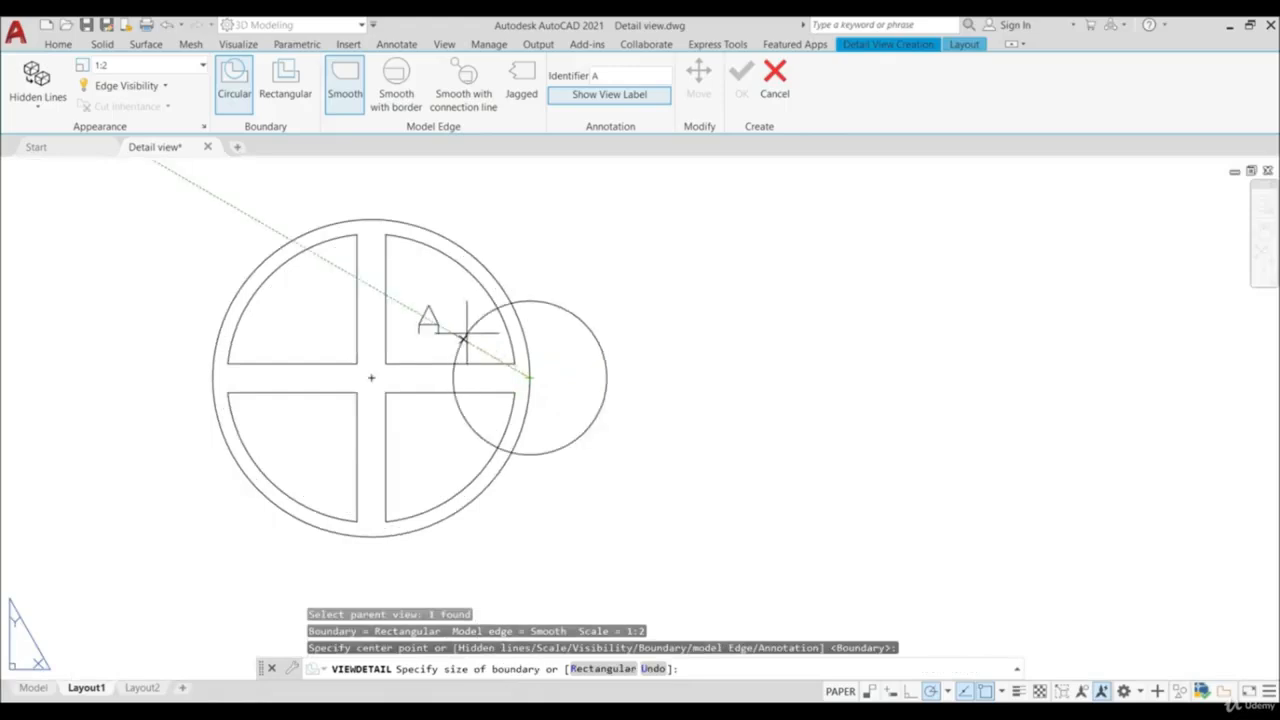
click(466, 336)
scroll(497, 337, down, 4)
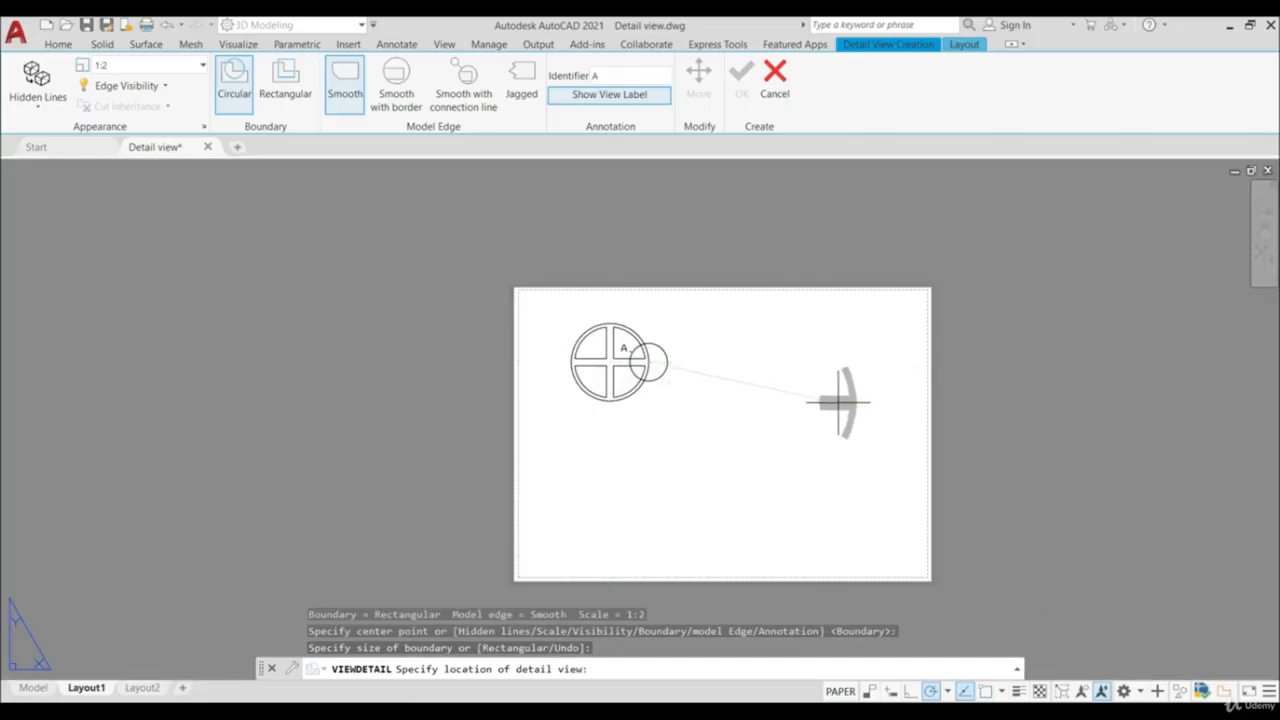
click(838, 402)
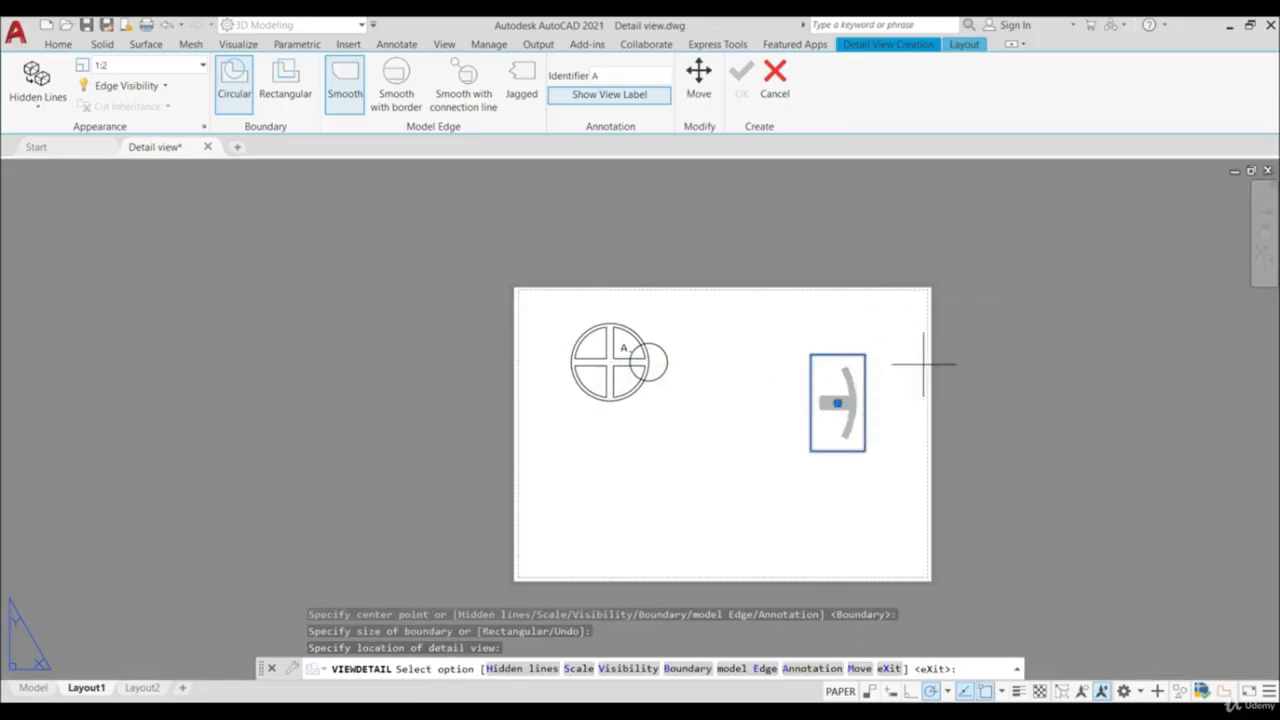
key(Return)
- Set the standard scale of detail view A to 1:1
scroll(916, 359, up, 2)
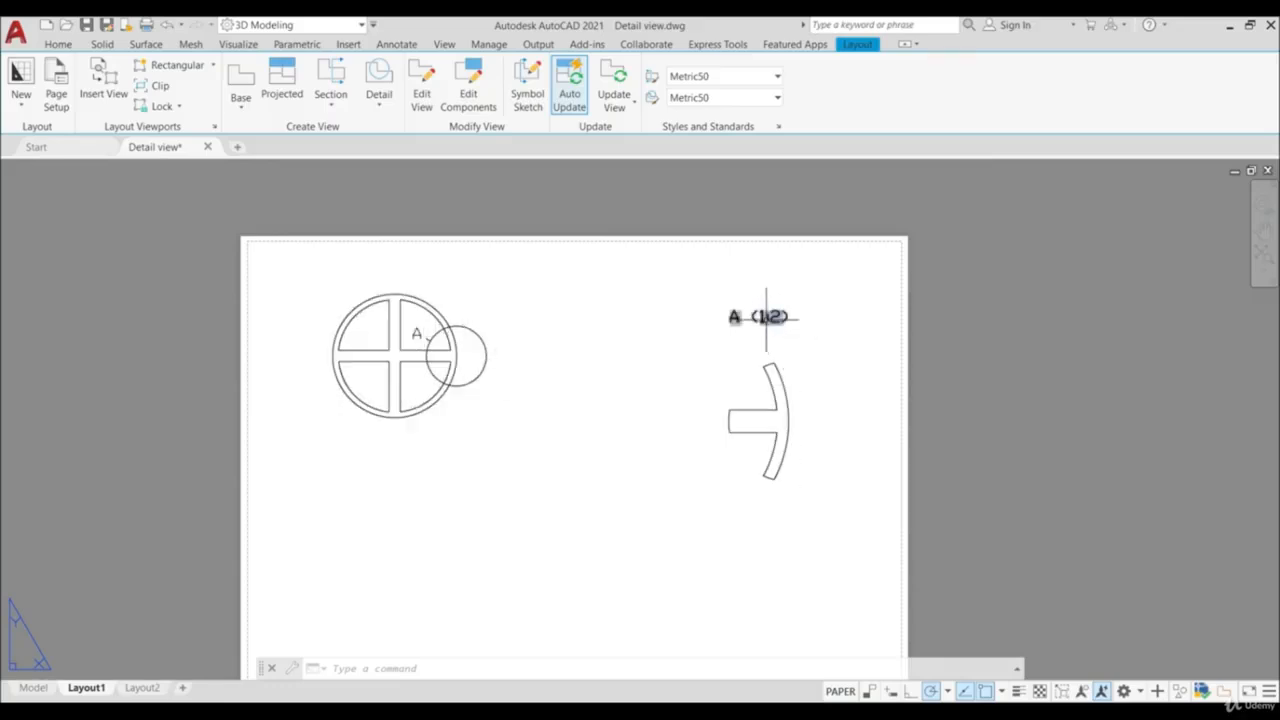
click(791, 366)
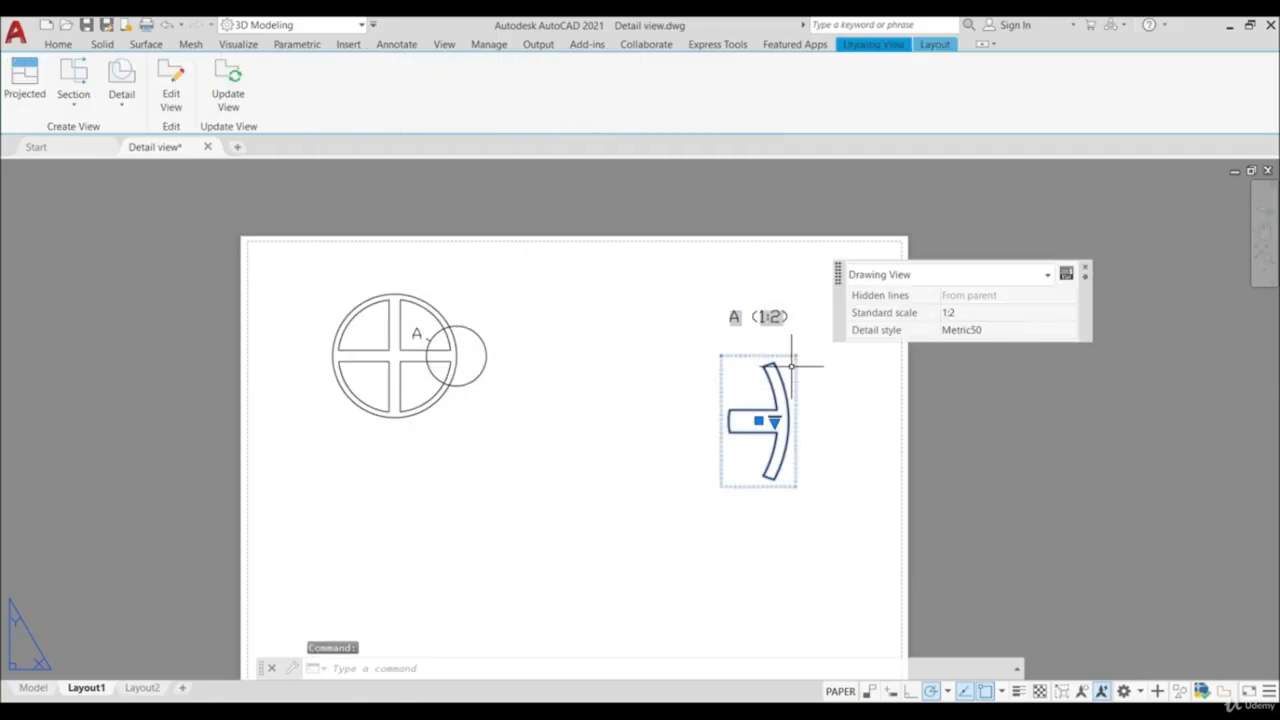
click(773, 422)
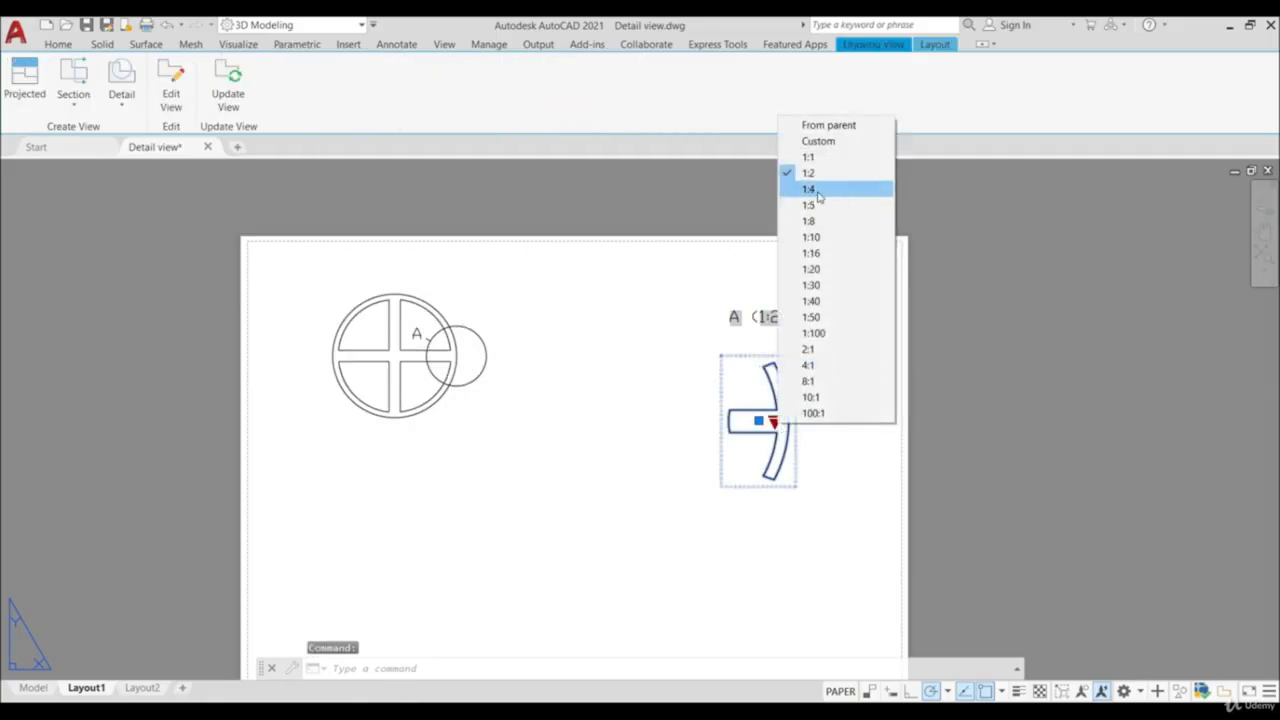
click(812, 157)
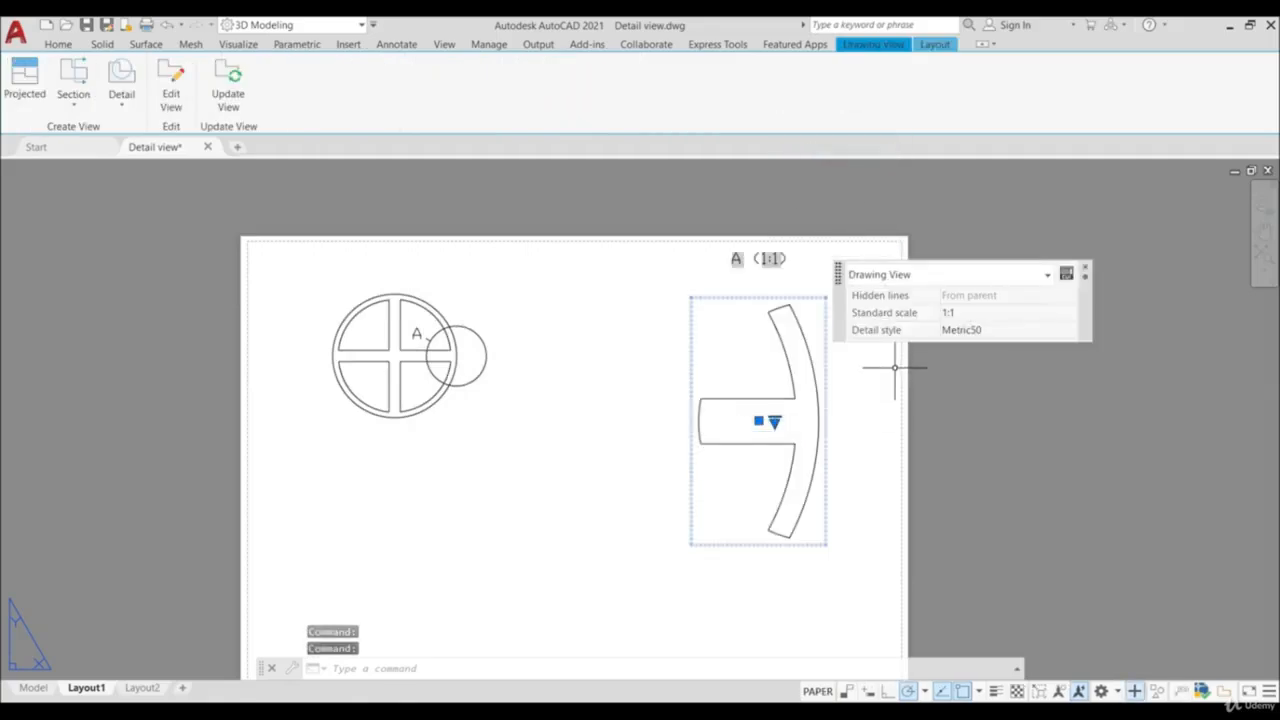
key(Escape)
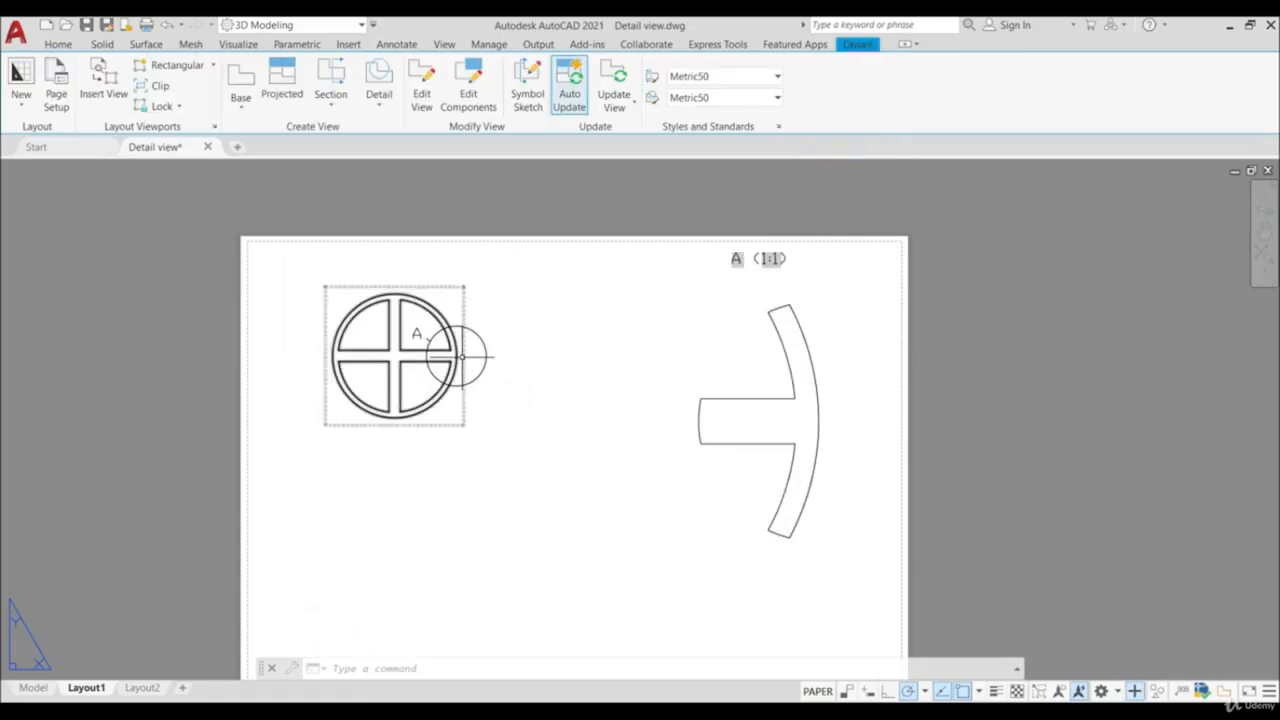
- Open detail view A for editing and set its display style to shaded with visible lines
double_click(754, 379)
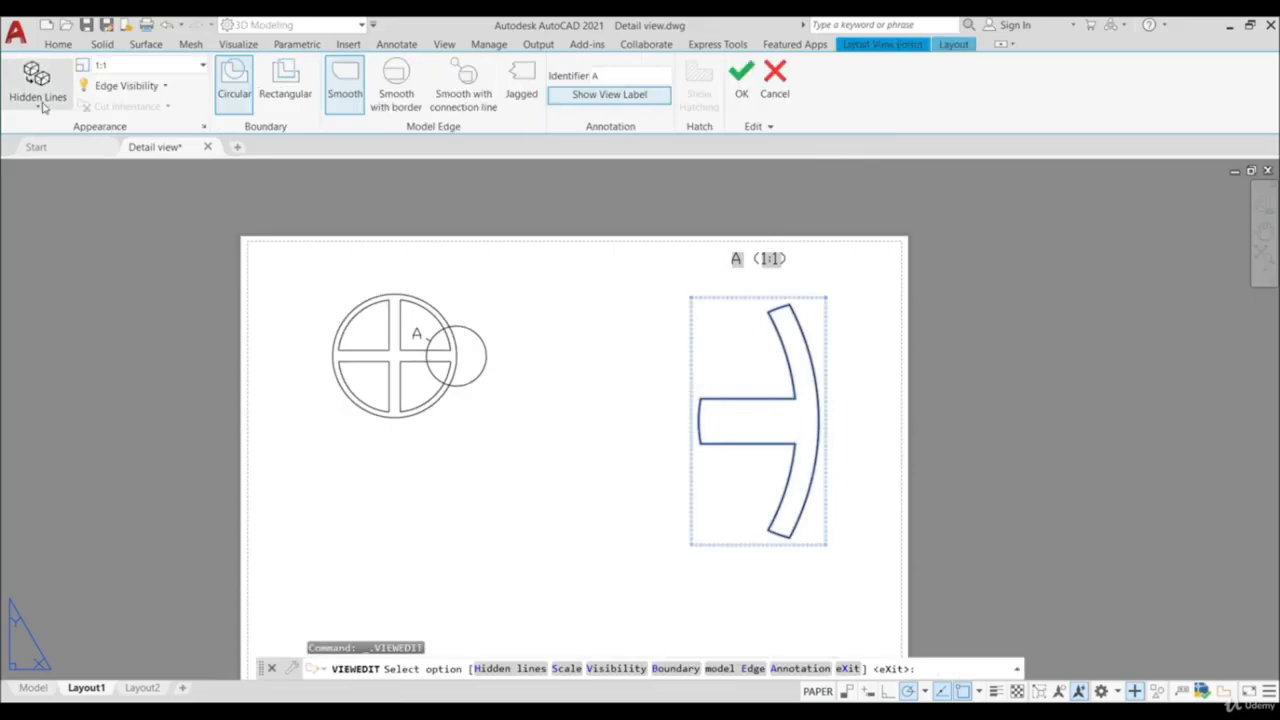
click(40, 100)
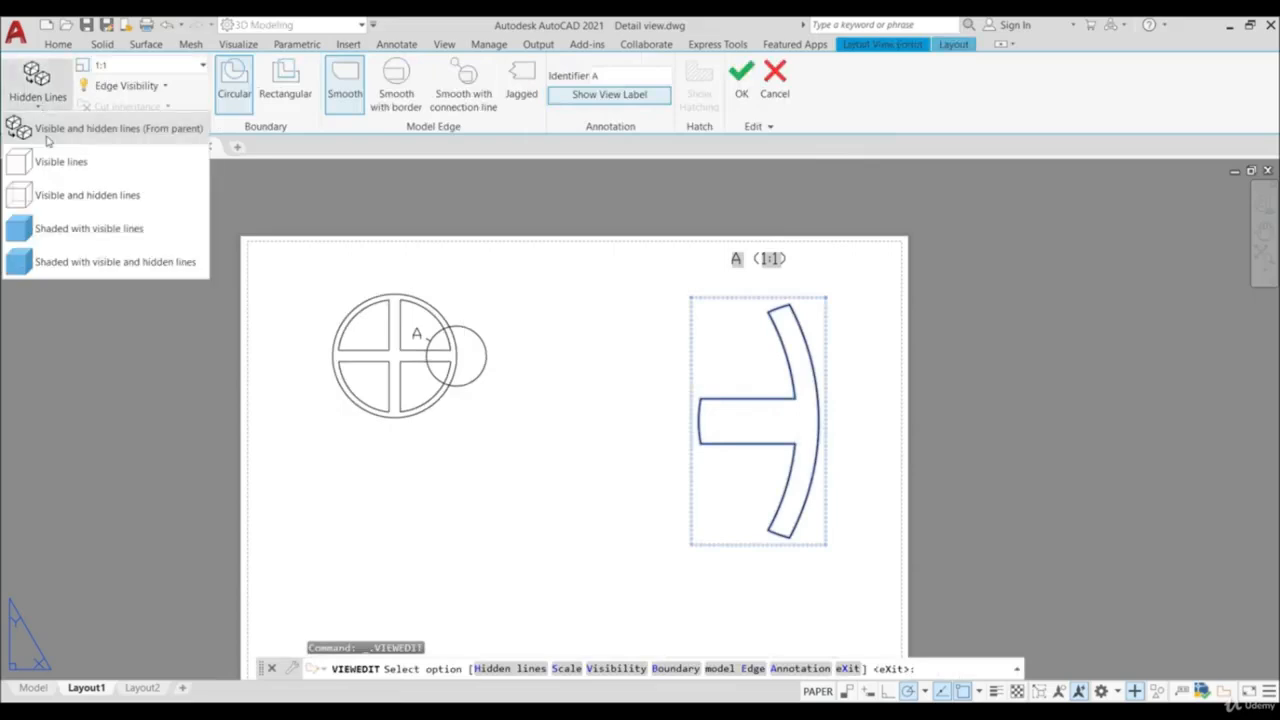
click(74, 229)
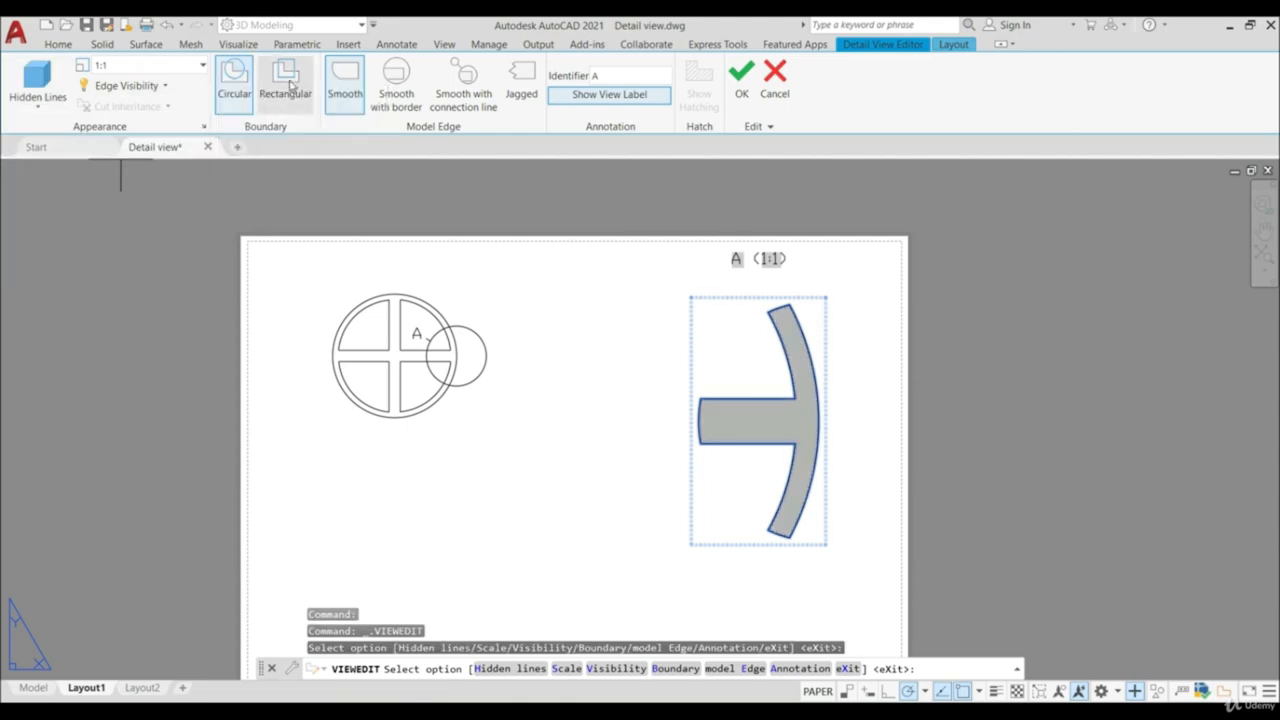
- Try a rectangular boundary on detail view A and return to the circular boundary
click(288, 87)
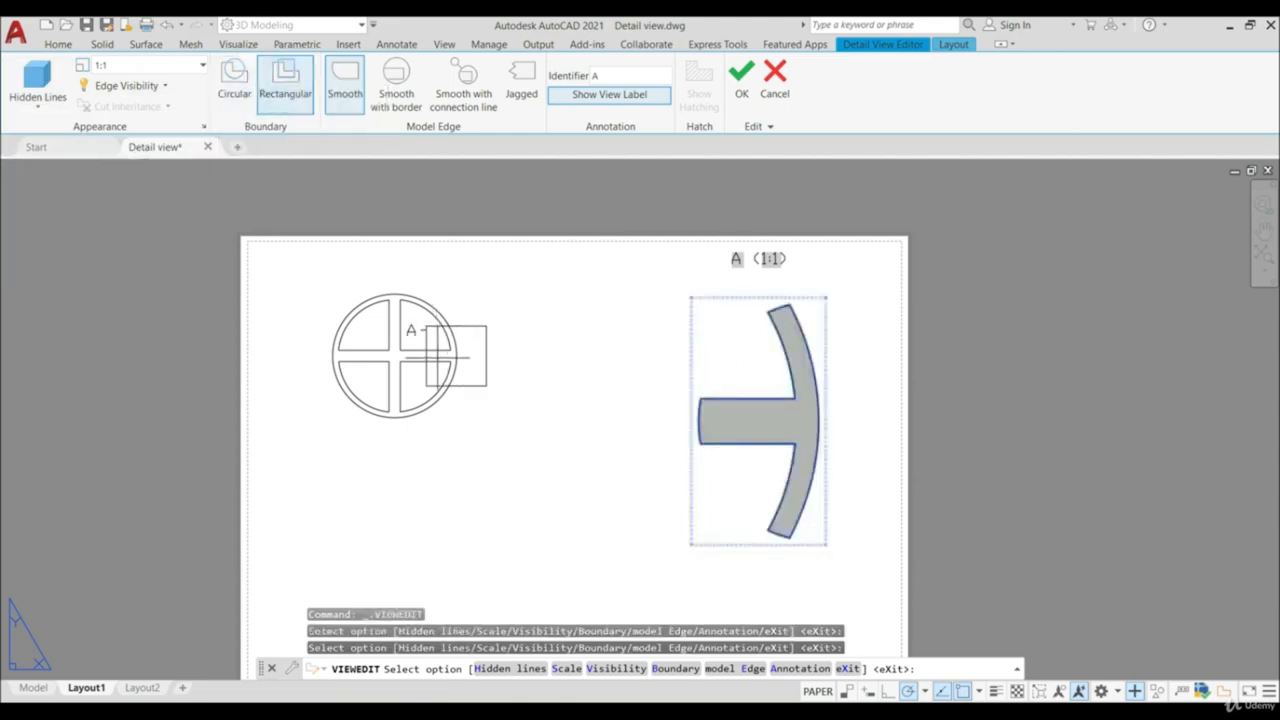
click(235, 88)
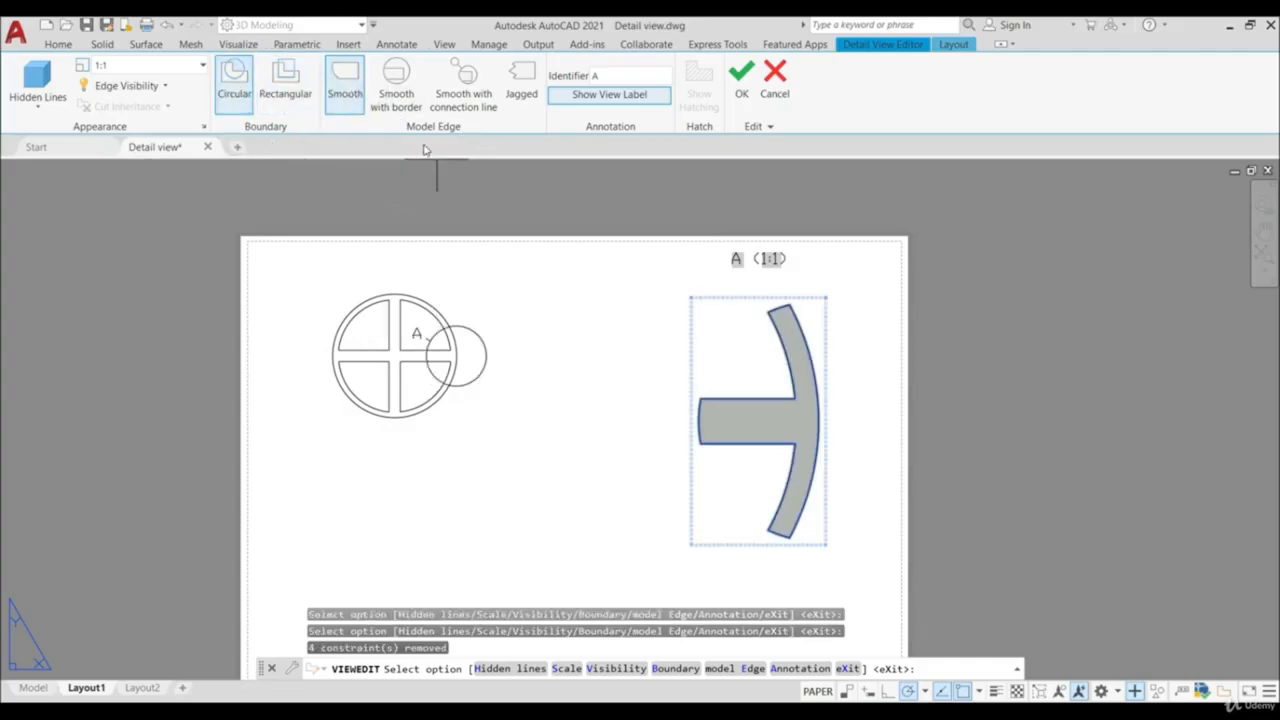
- Try the smooth-with-border and jagged model edges on detail view A, settling on smooth with connection line
click(398, 76)
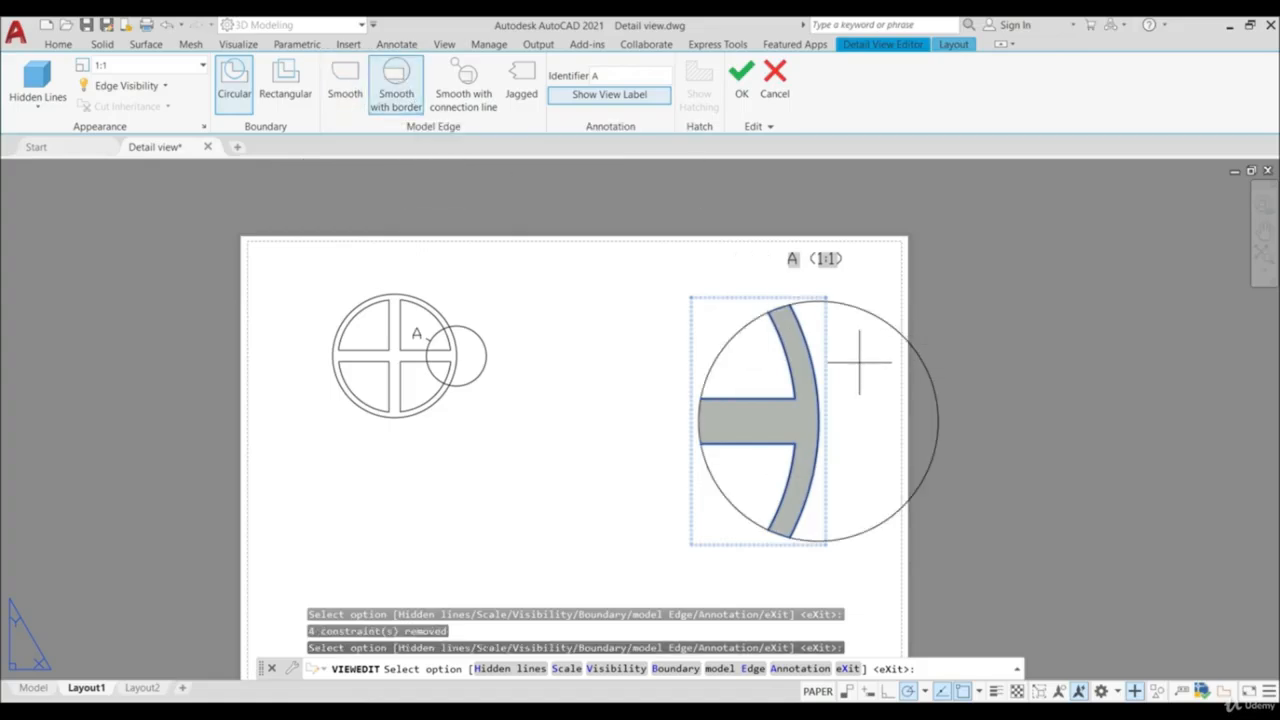
click(471, 93)
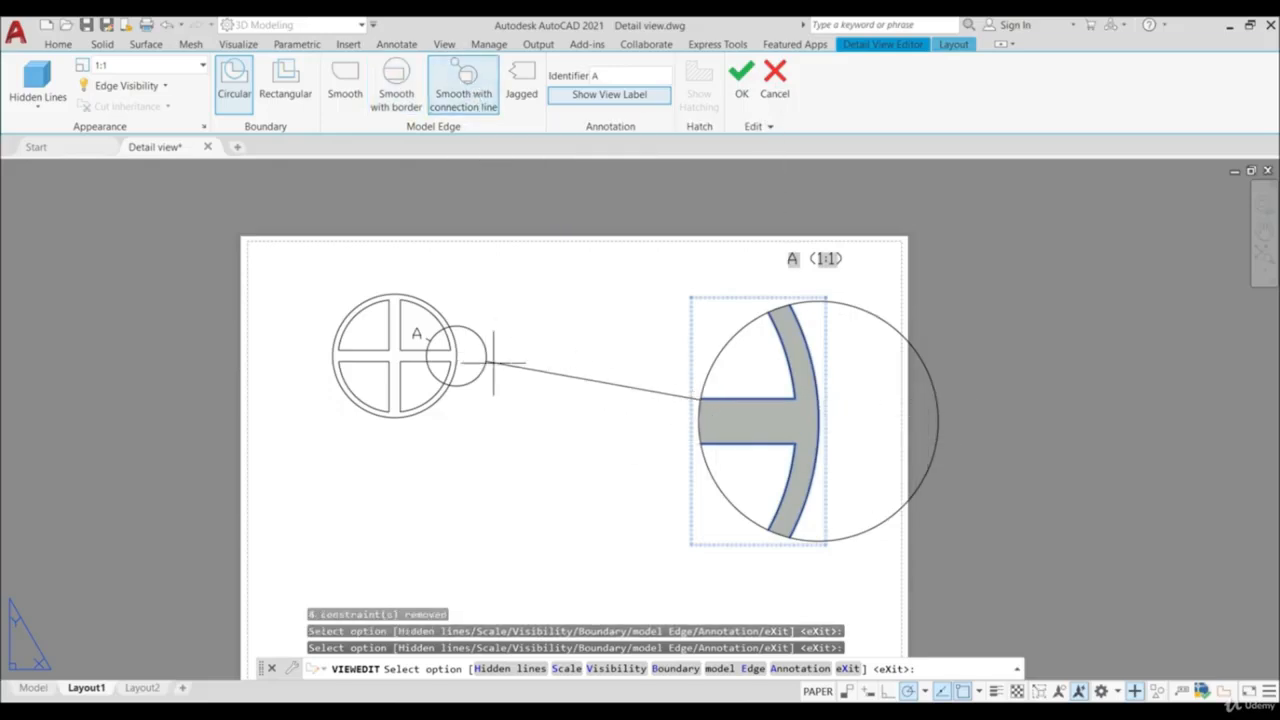
click(626, 285)
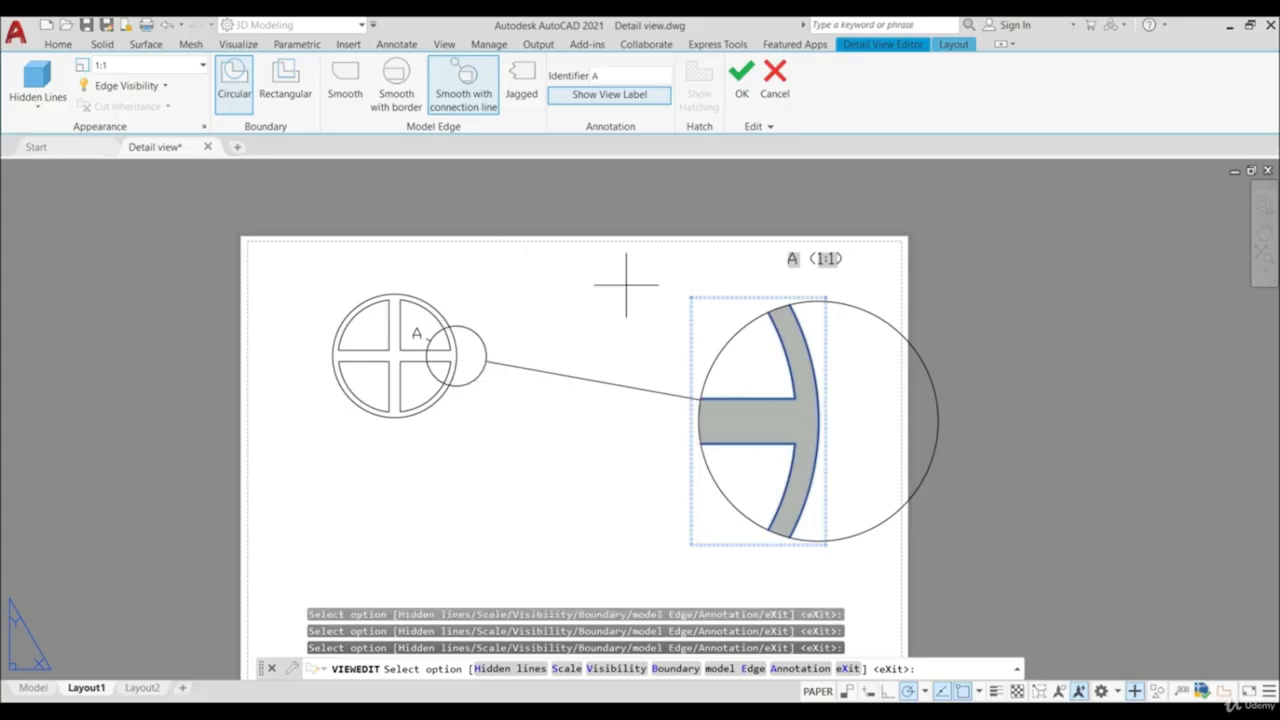
click(524, 82)
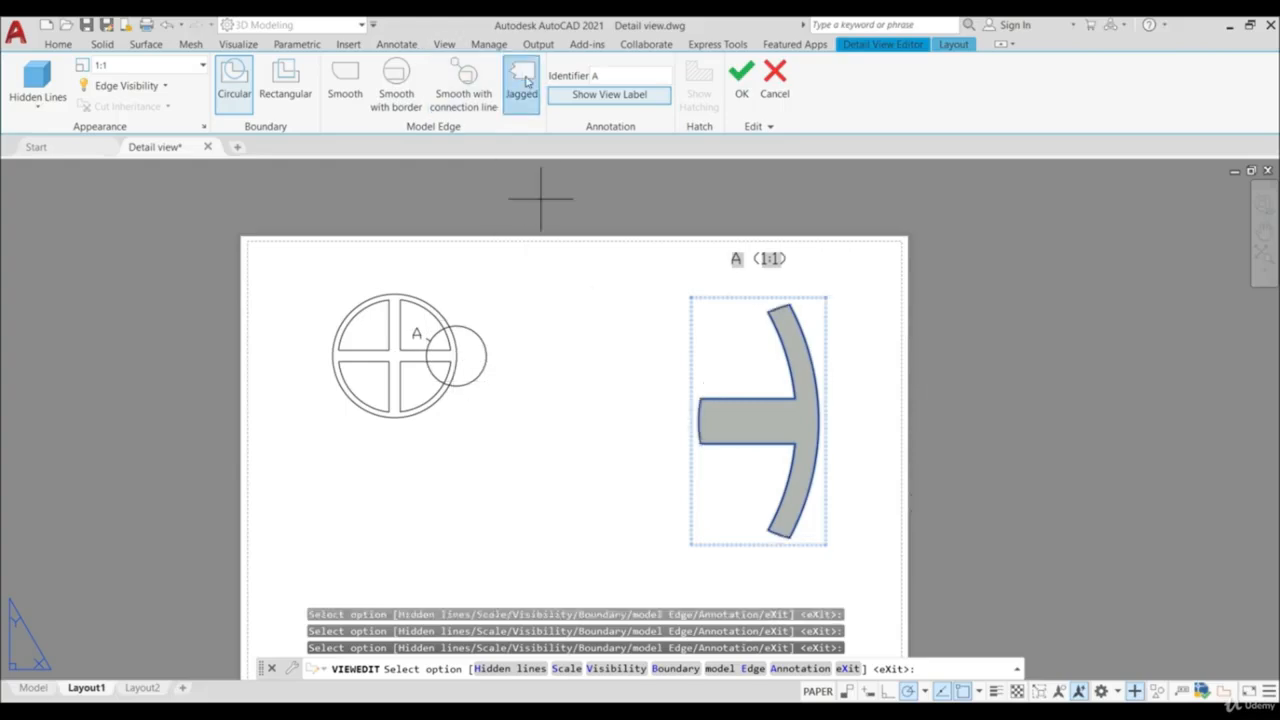
click(466, 88)
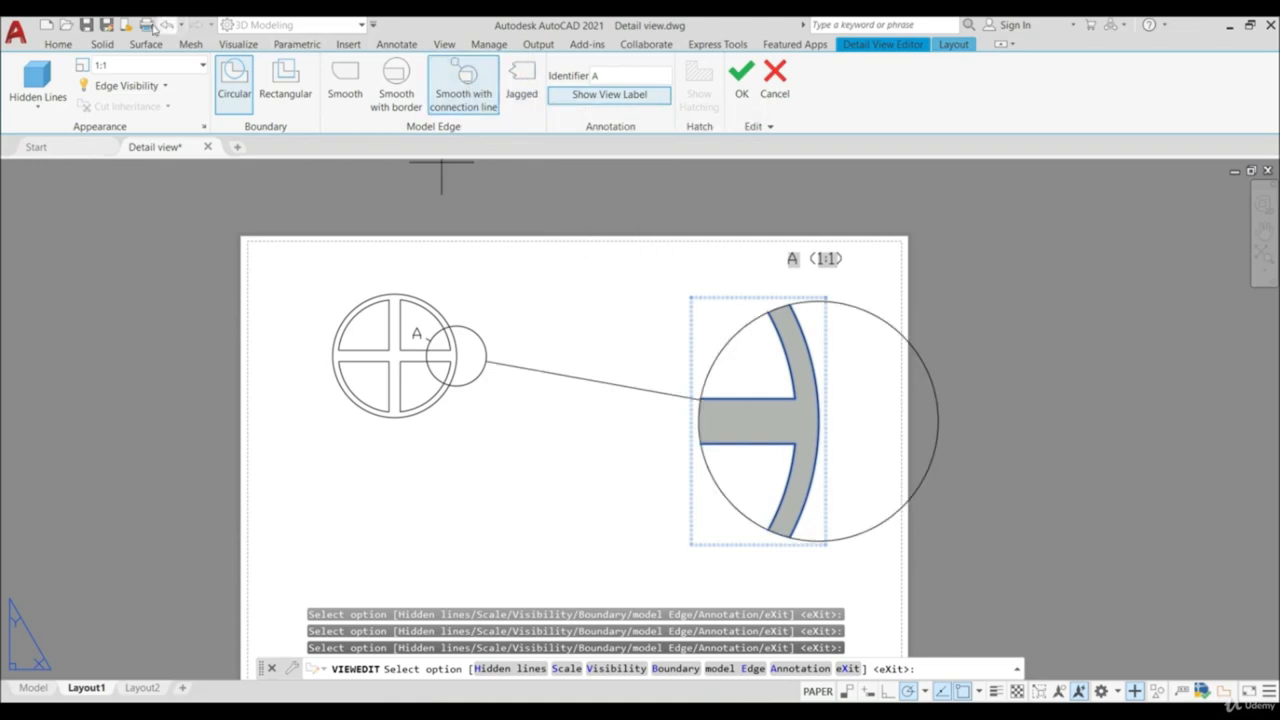
- Set detail view A's scale to 1:2, keep its view label shown, and finish editing the view
click(202, 68)
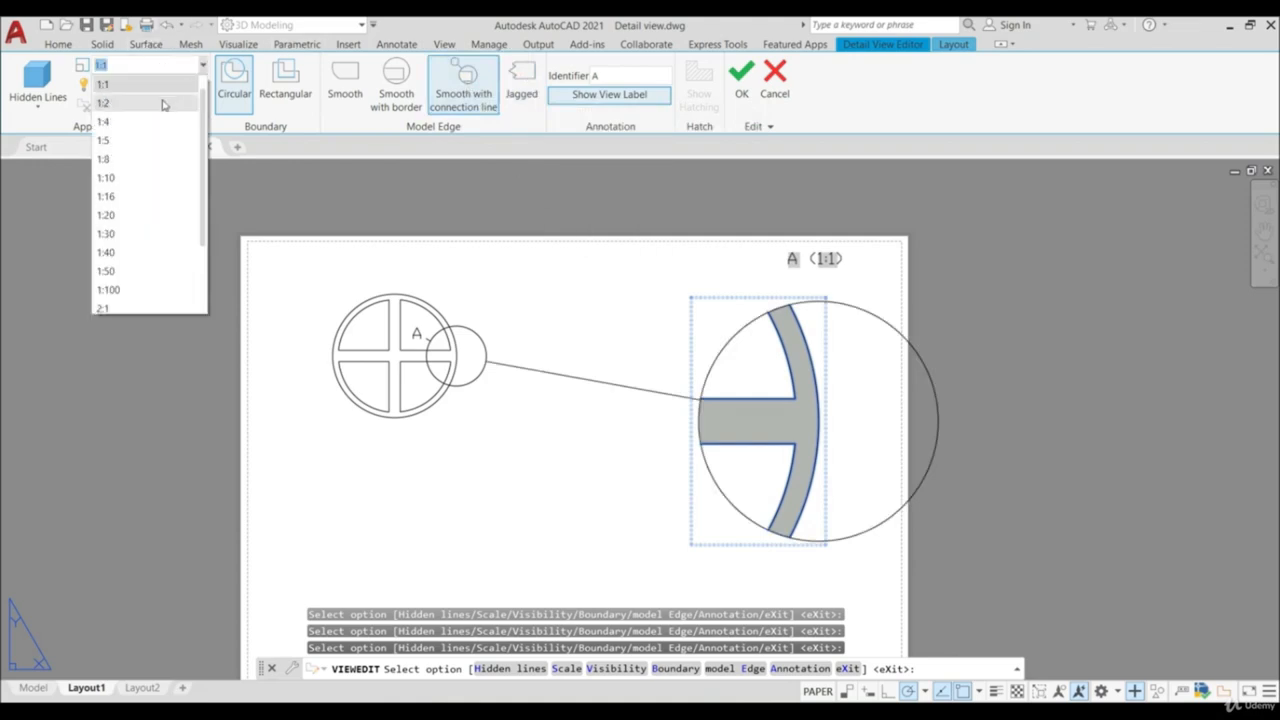
click(166, 99)
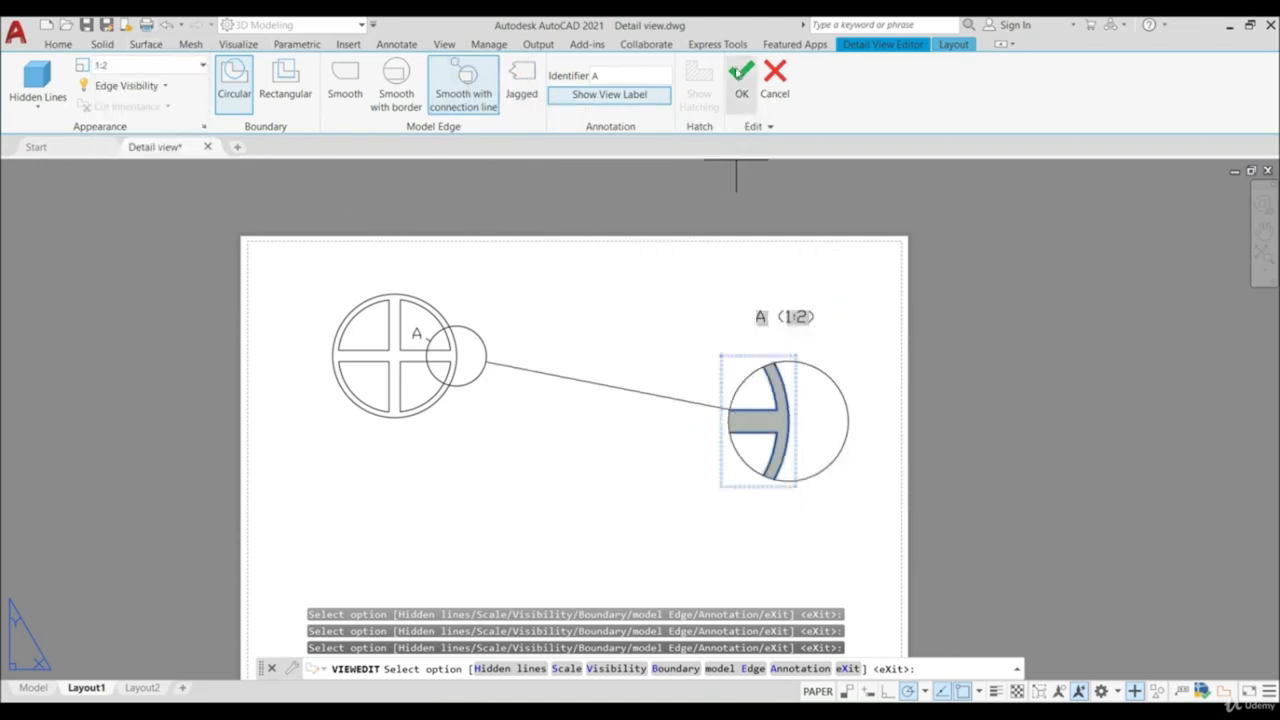
click(611, 99)
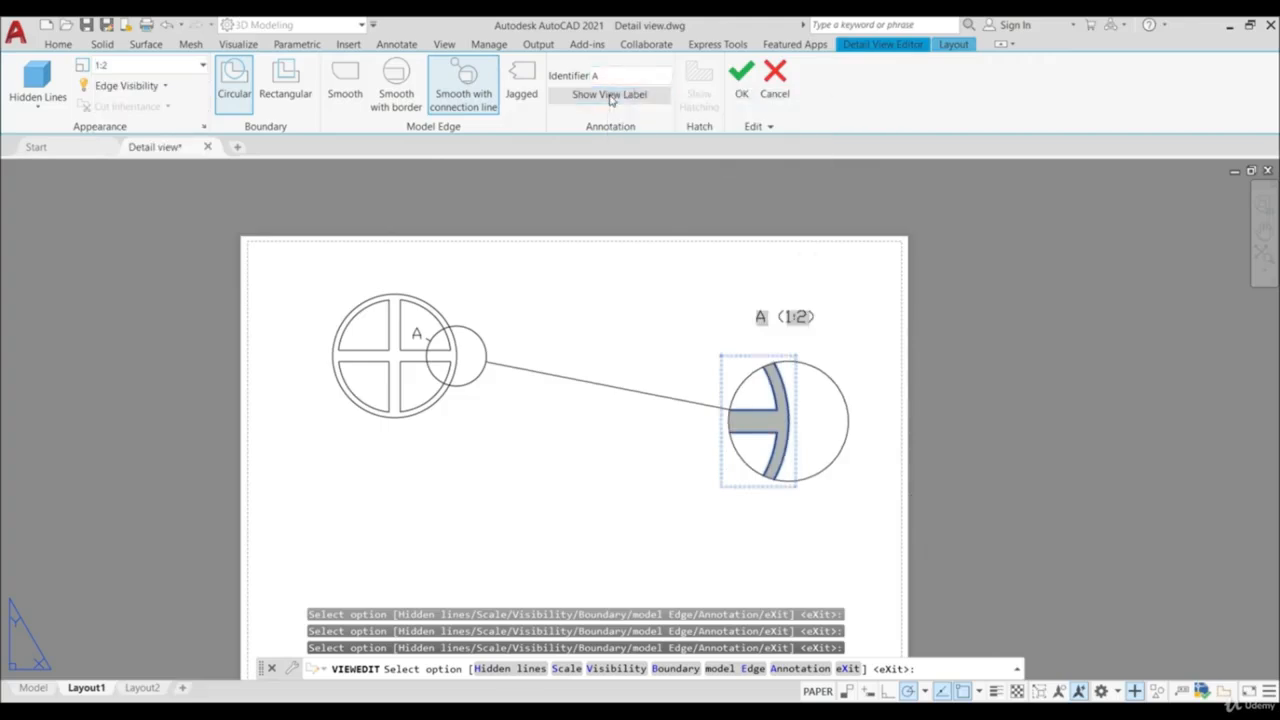
click(611, 99)
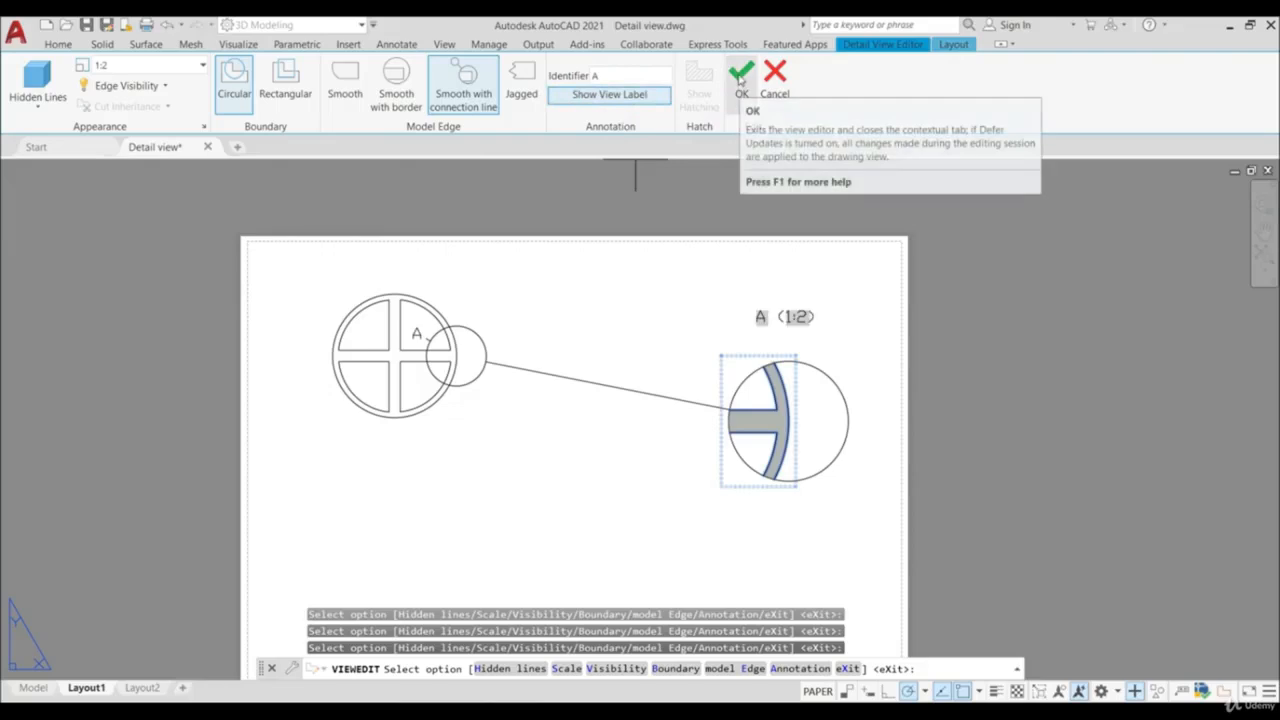
click(741, 88)
scroll(736, 366, down, 3)
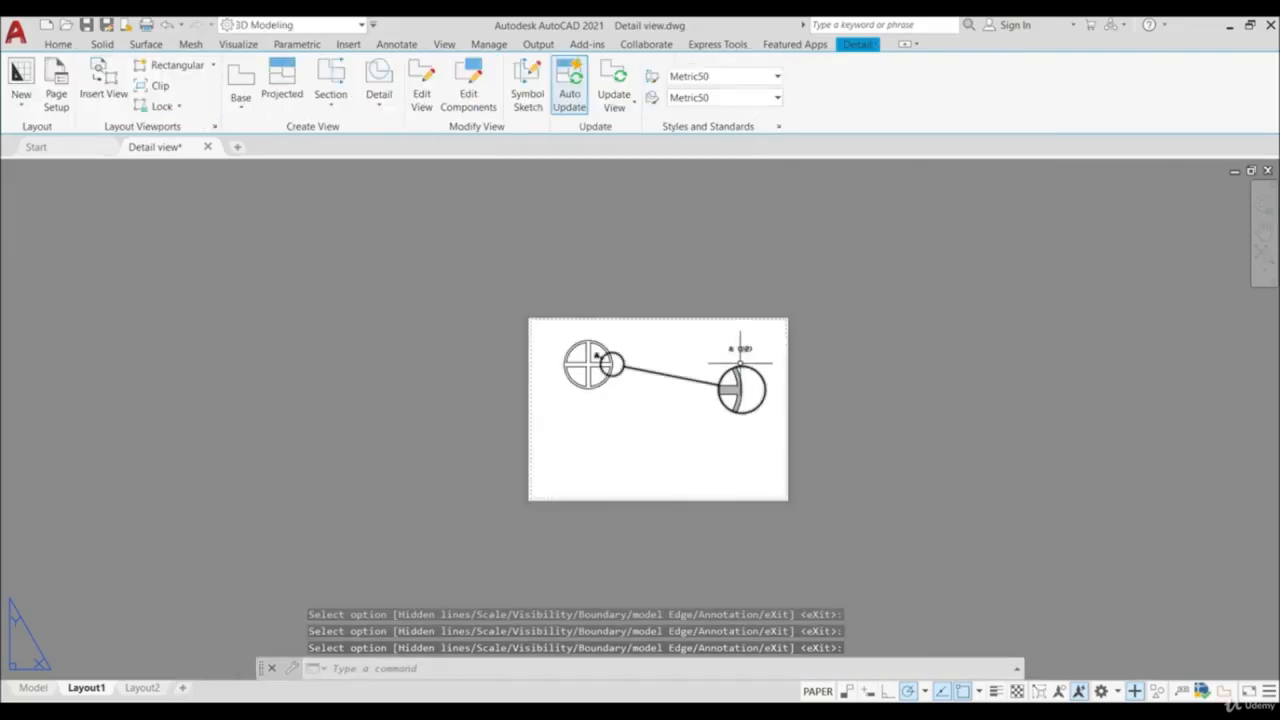
scroll(730, 384, up, 3)
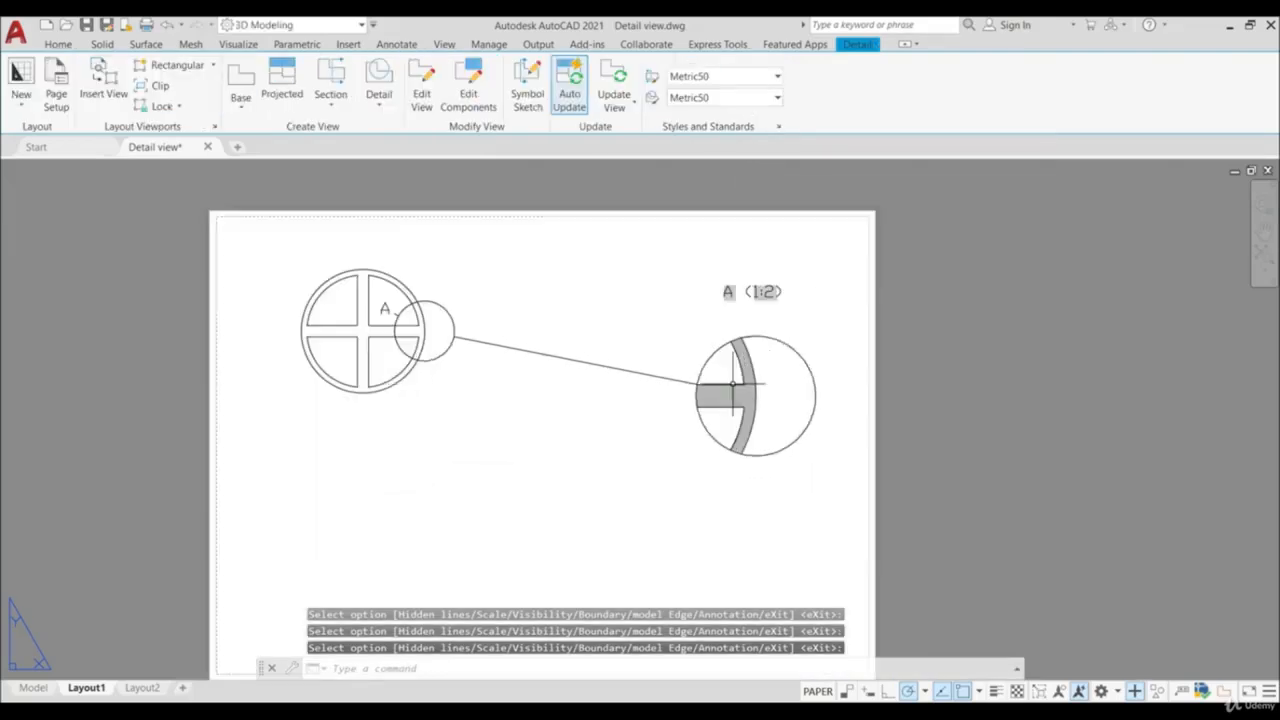
- Create rectangular detail view B at scale 1:2 around the wheel's hub and place it below the wheel
click(379, 100)
click(406, 168)
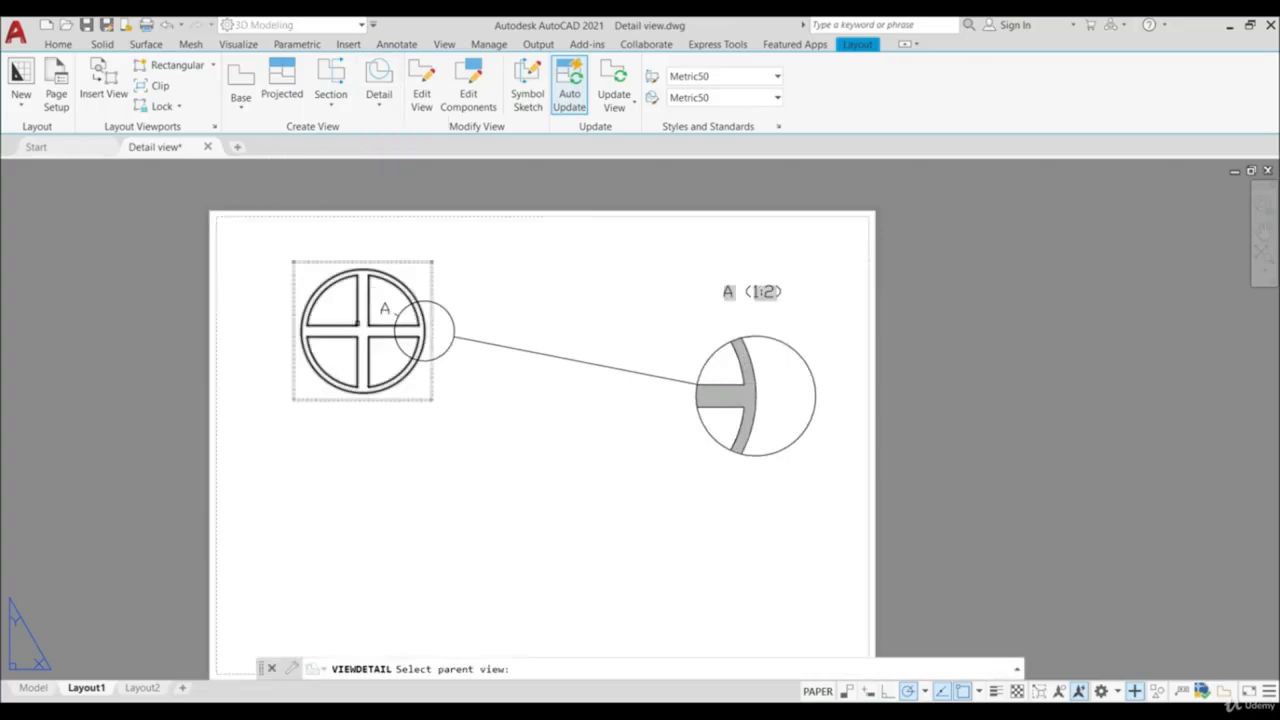
click(362, 325)
scroll(362, 328, up, 3)
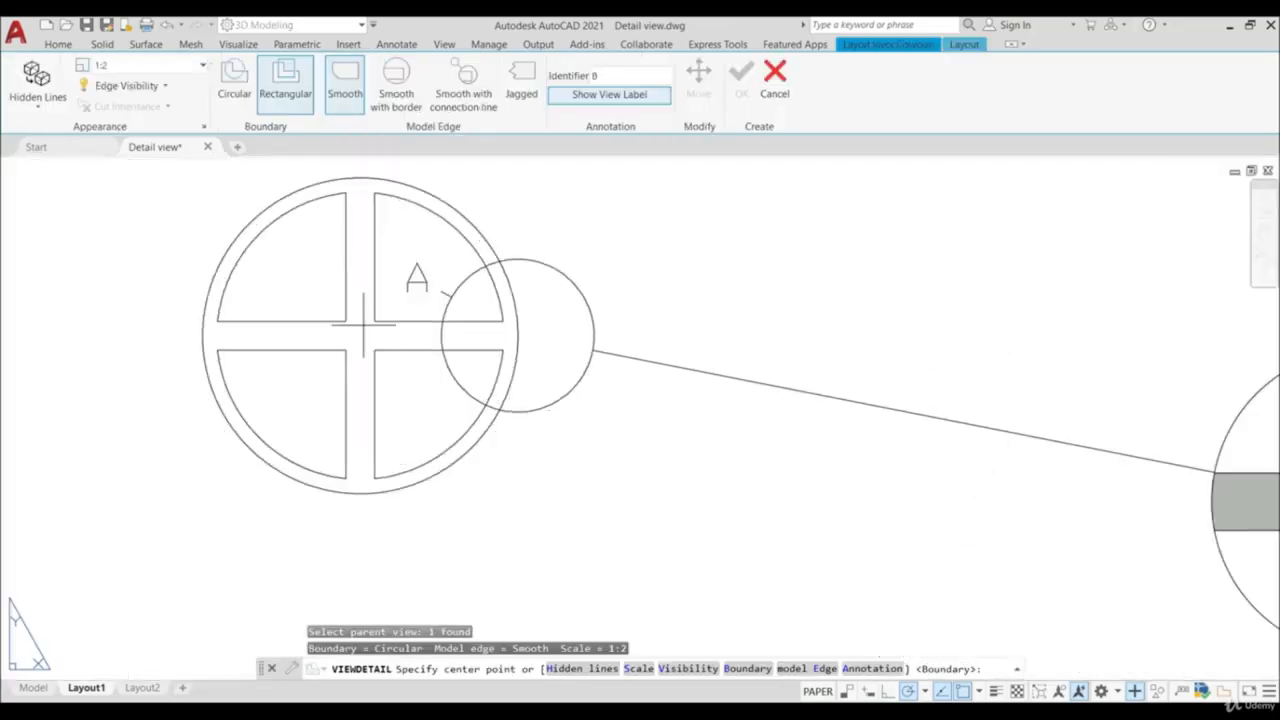
click(346, 321)
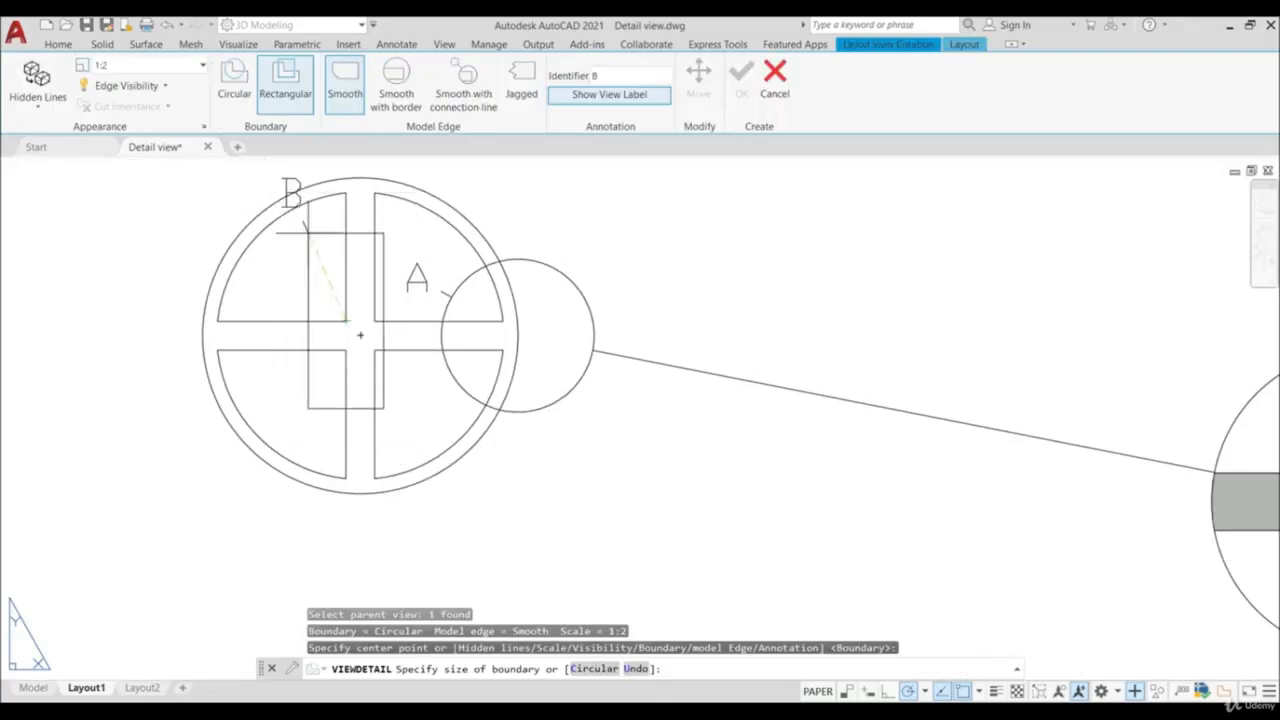
click(292, 238)
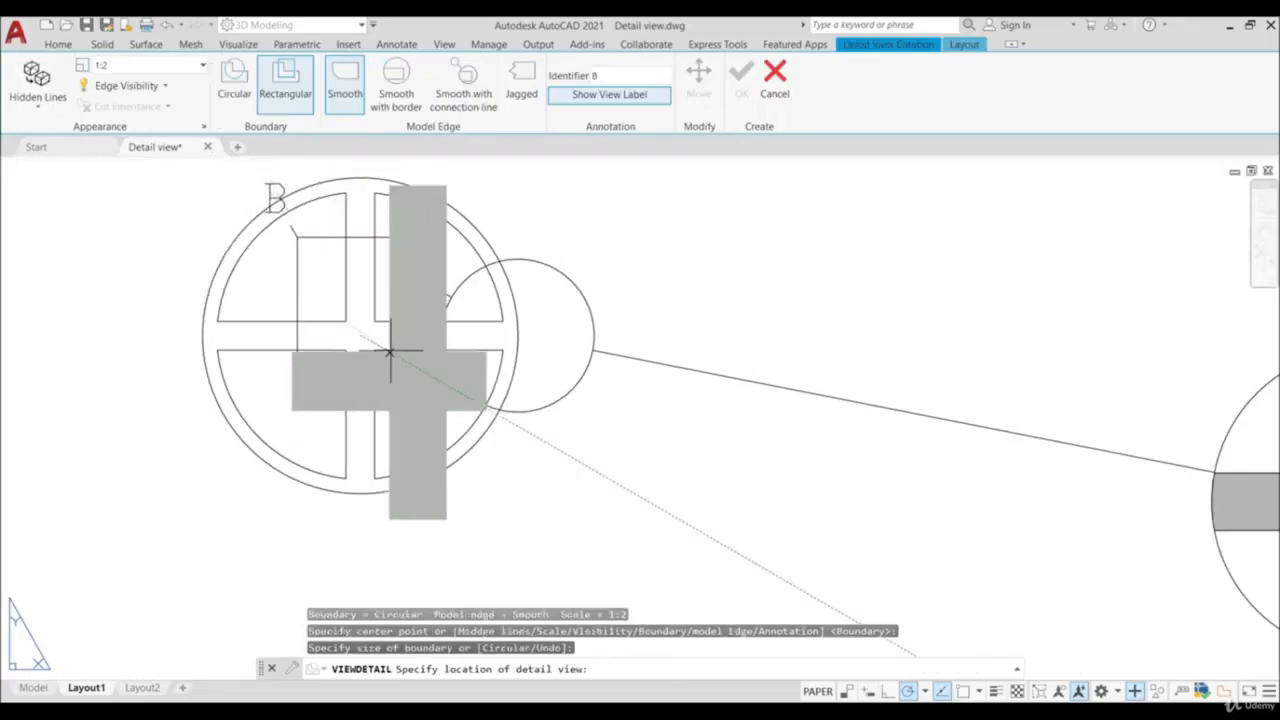
scroll(386, 357, down, 4)
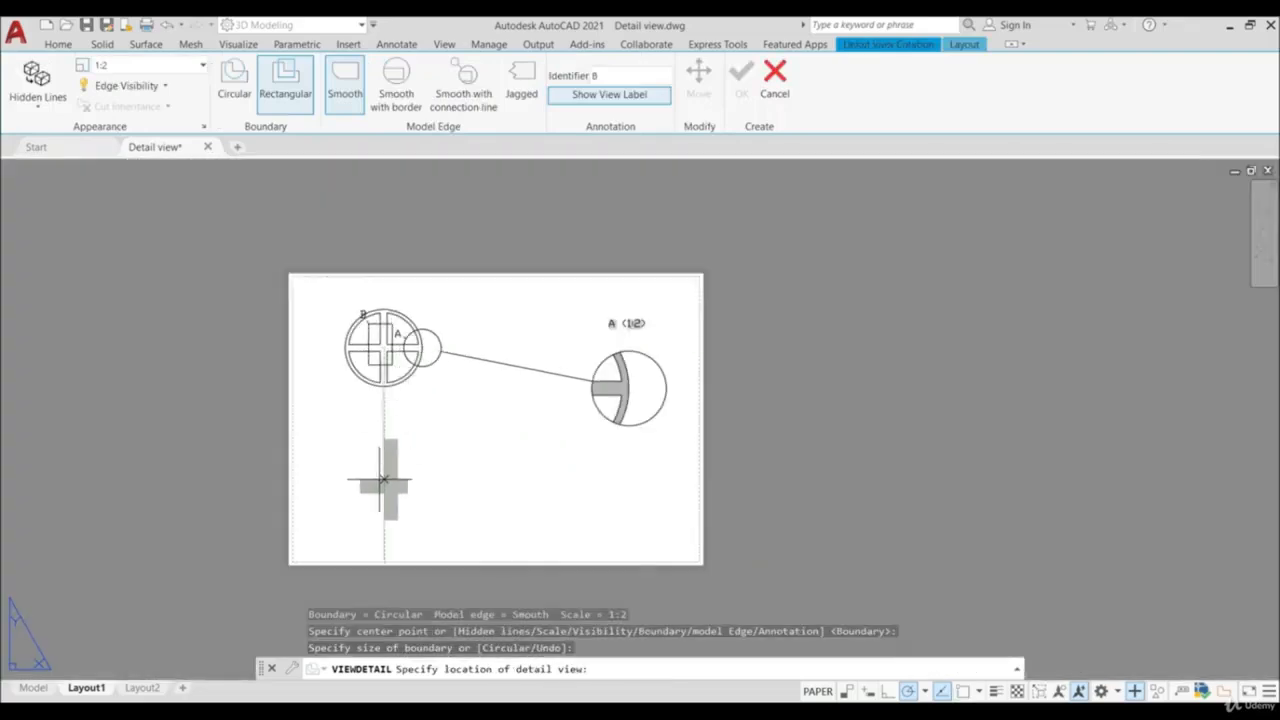
click(460, 481)
key(Return)
scroll(473, 455, up, 2)
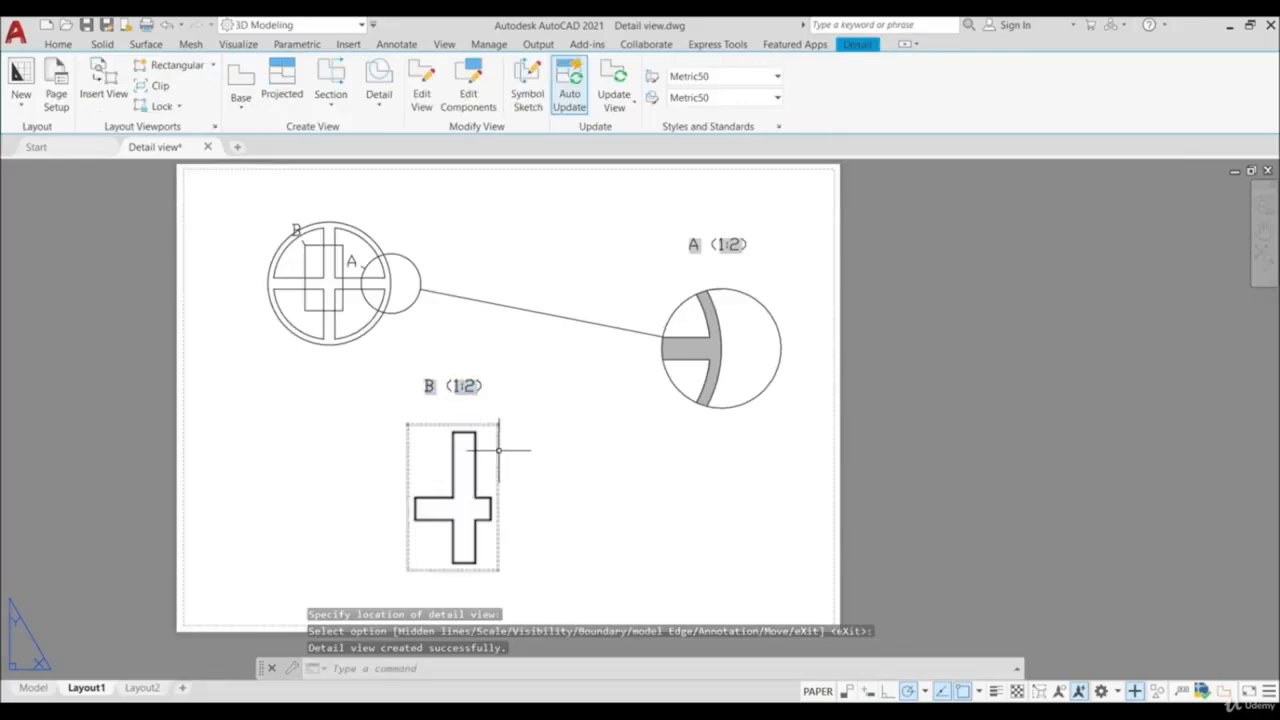
- Edit detail view B to use a smooth model edge with connection line
click(496, 448)
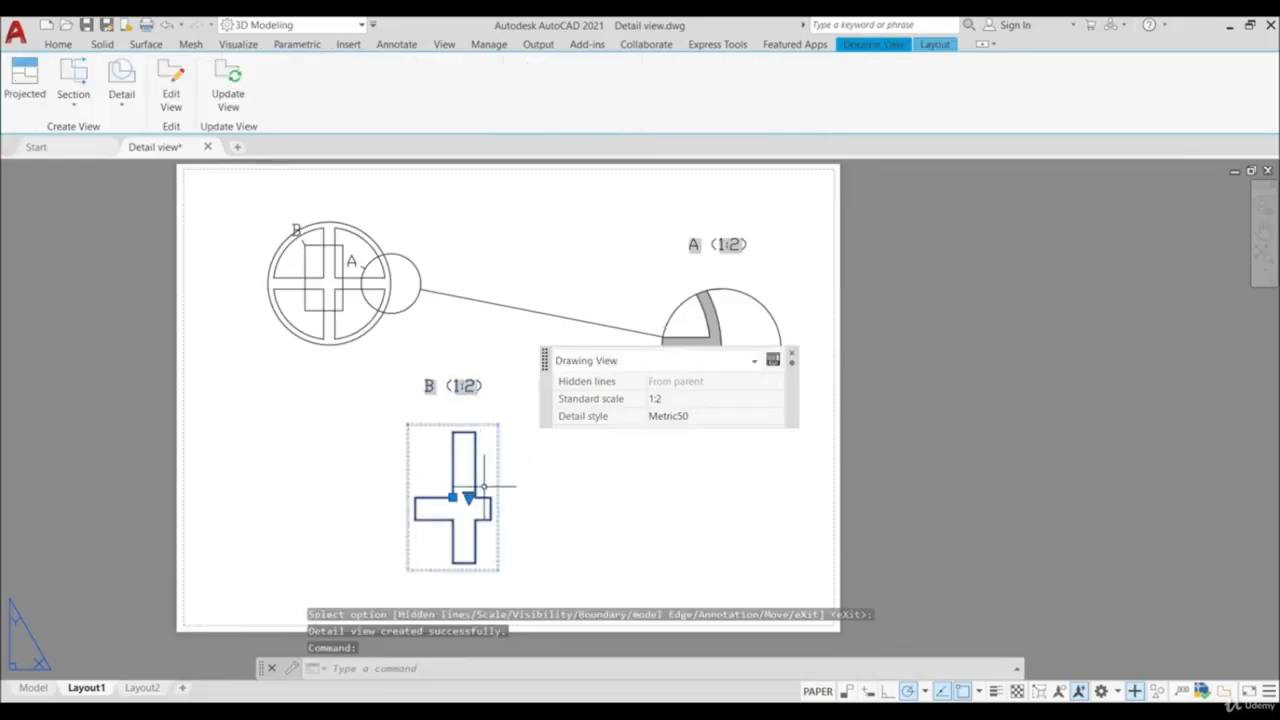
click(172, 86)
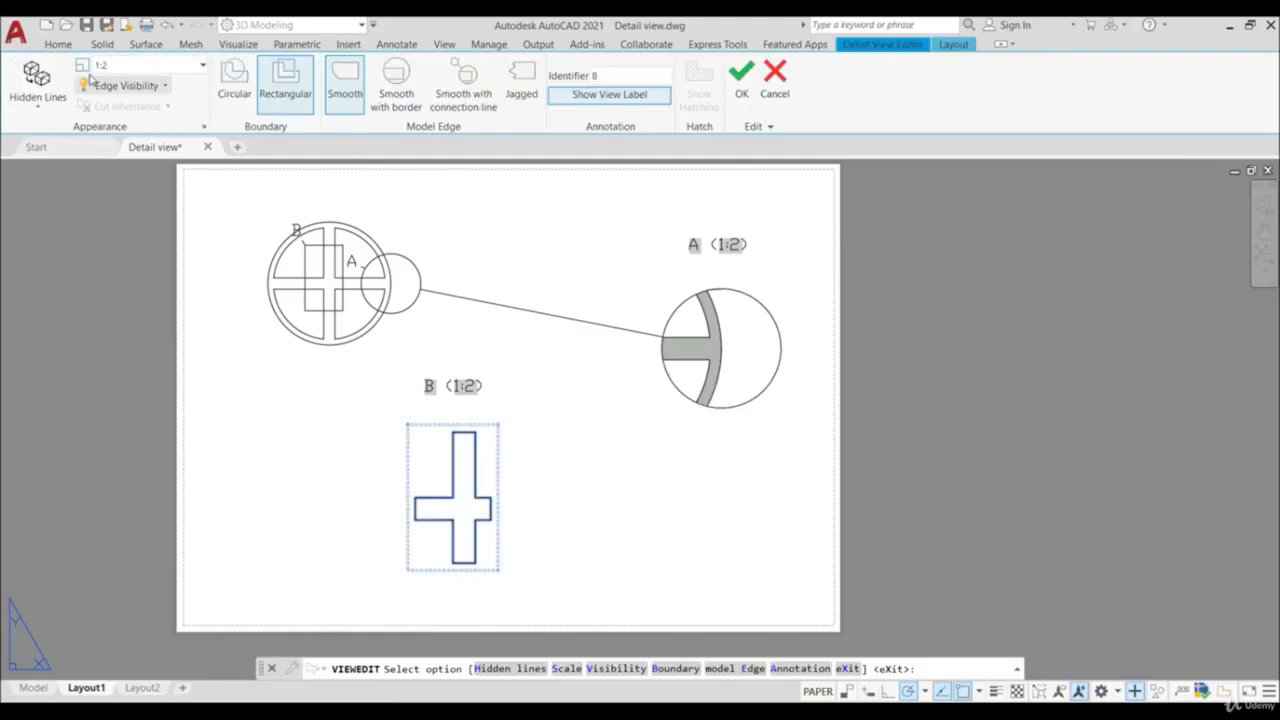
click(489, 106)
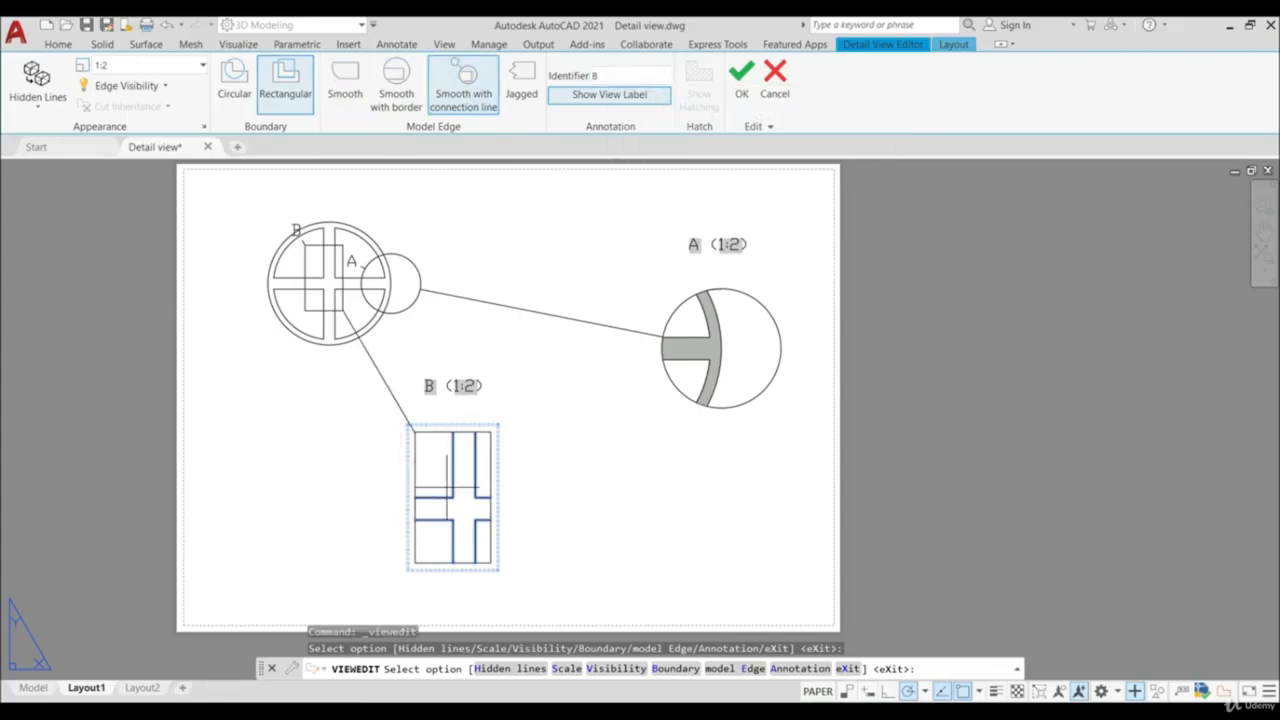
click(745, 84)
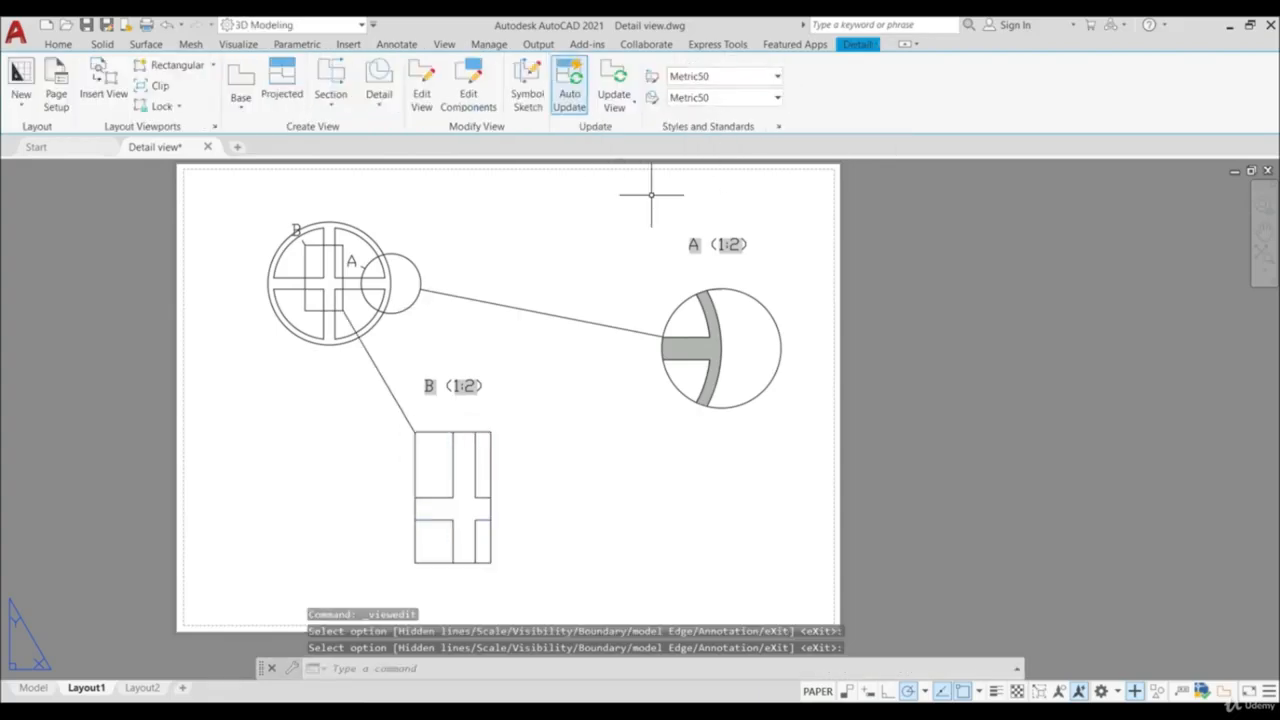
scroll(485, 335, down, 4)
scroll(478, 322, up, 4)
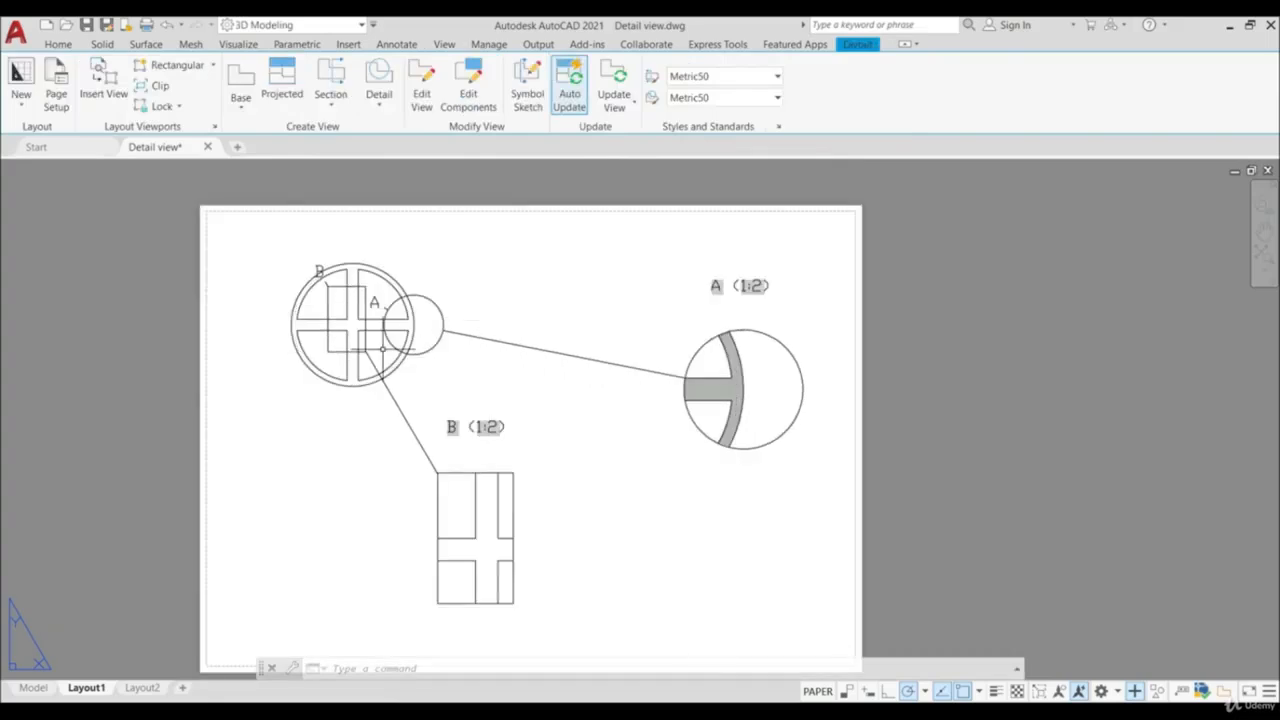
scroll(383, 362, up, 4)
scroll(383, 362, down, 5)
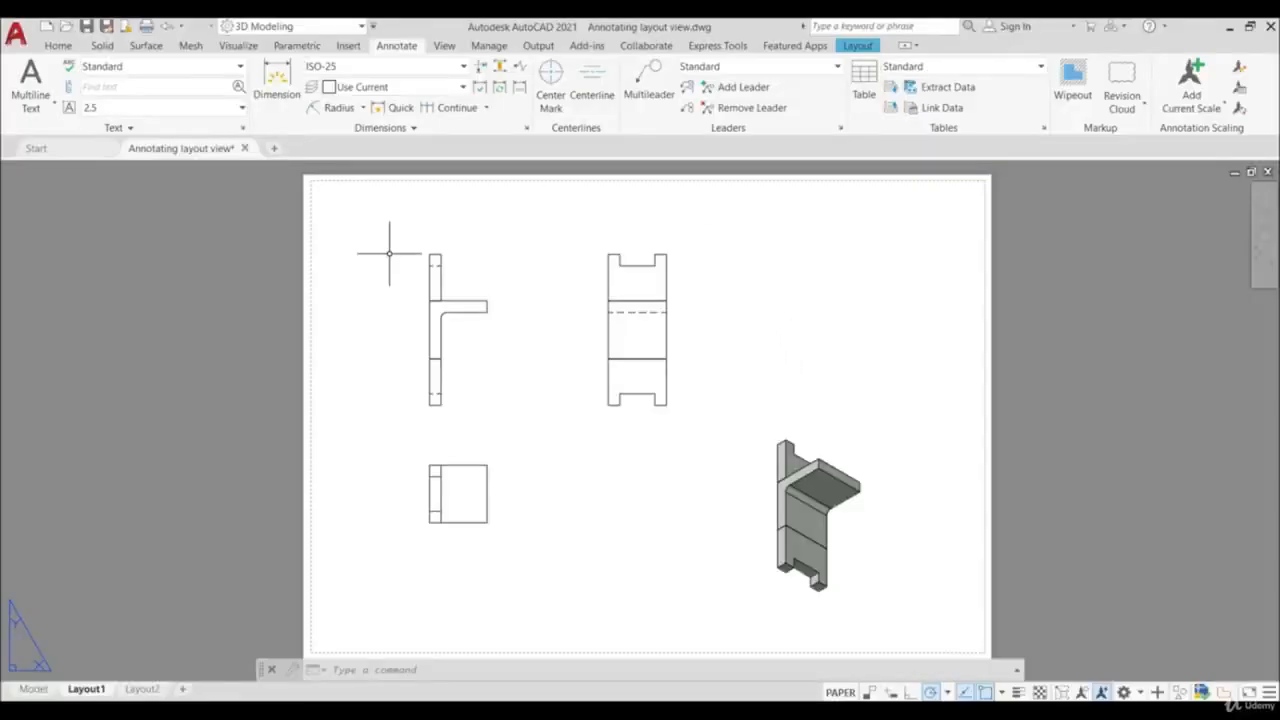
scroll(652, 370, up, 2)
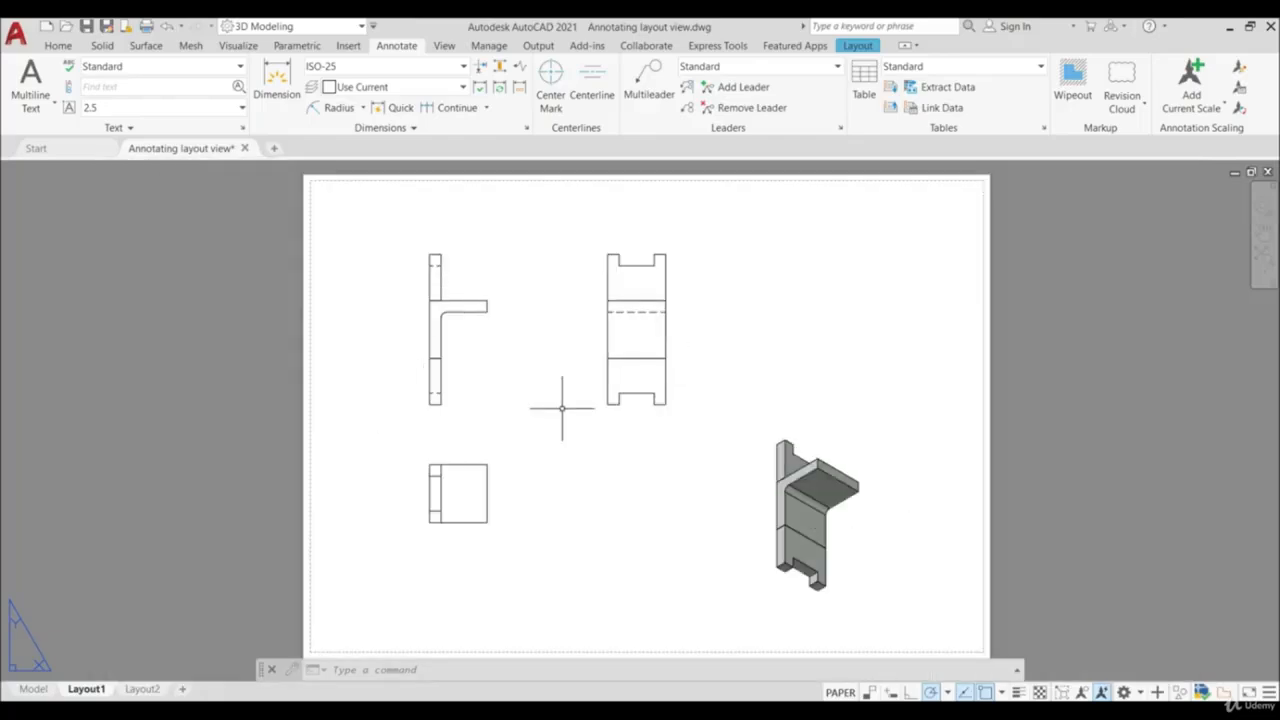
scroll(566, 409, up, 3)
scroll(600, 357, down, 3)
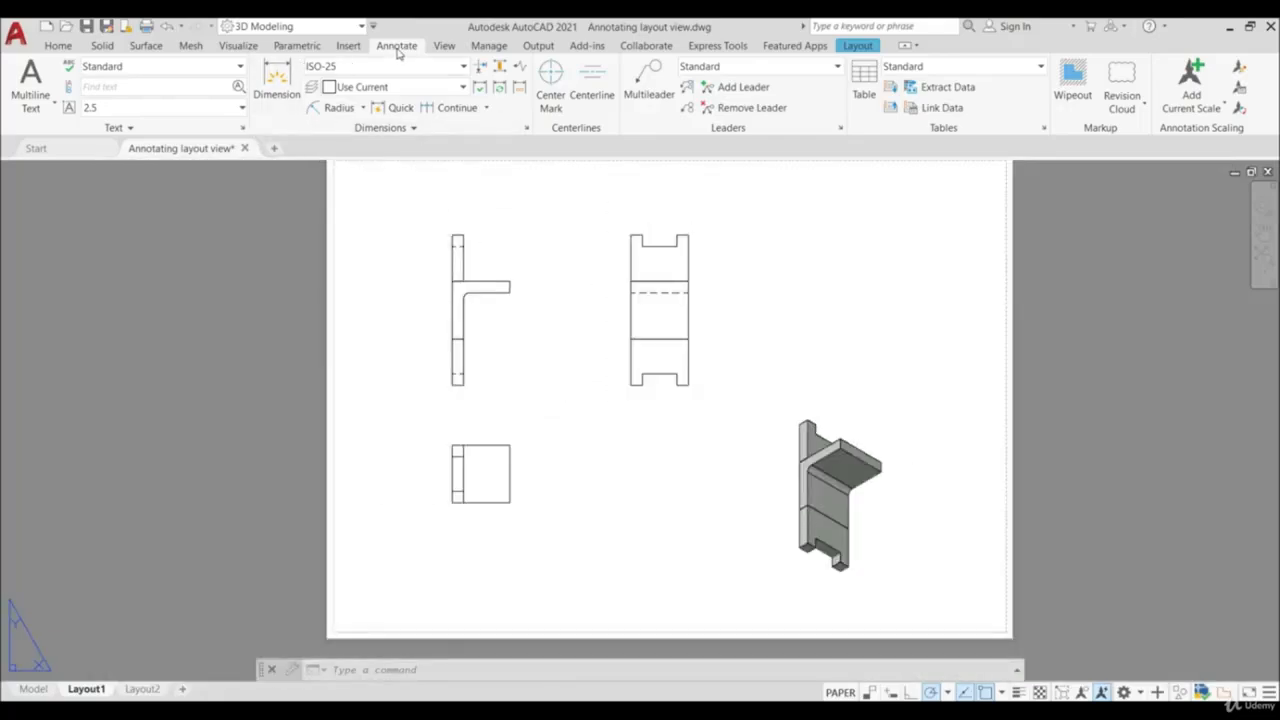
- Dimension the overall height of the T-shaped side profile view, placing the dimension line left of the part
click(279, 80)
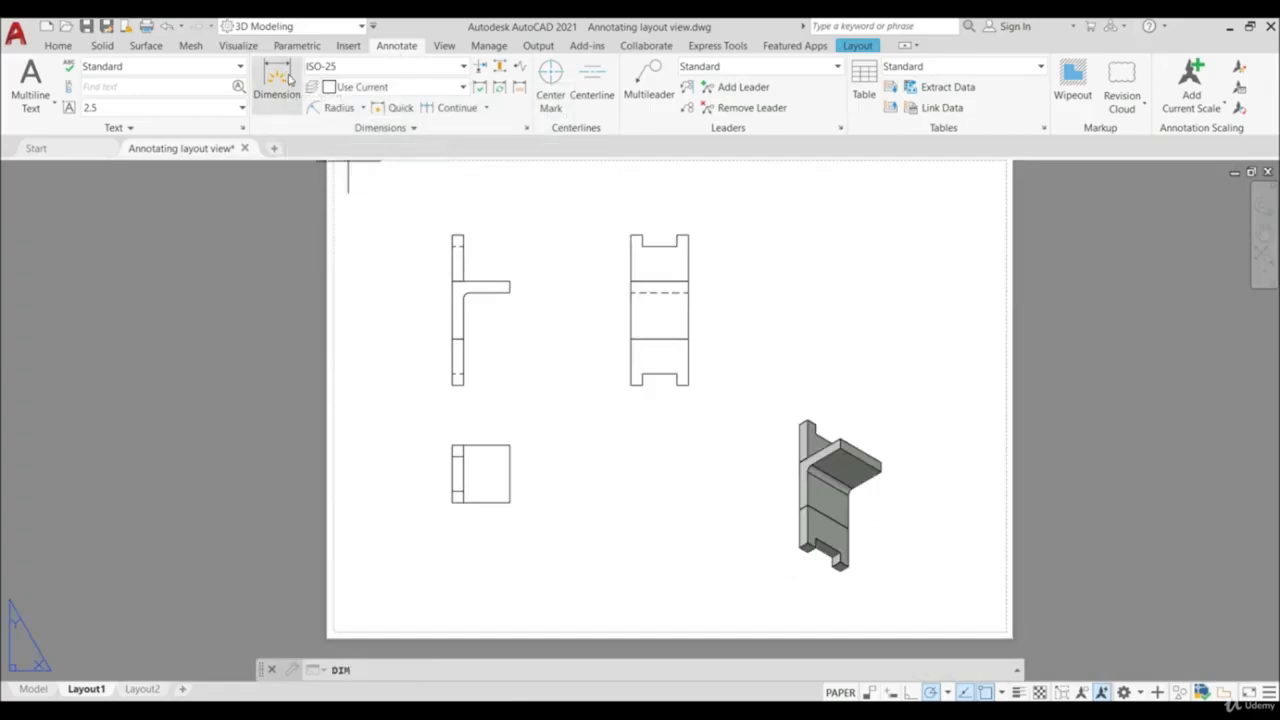
scroll(470, 255, up, 2)
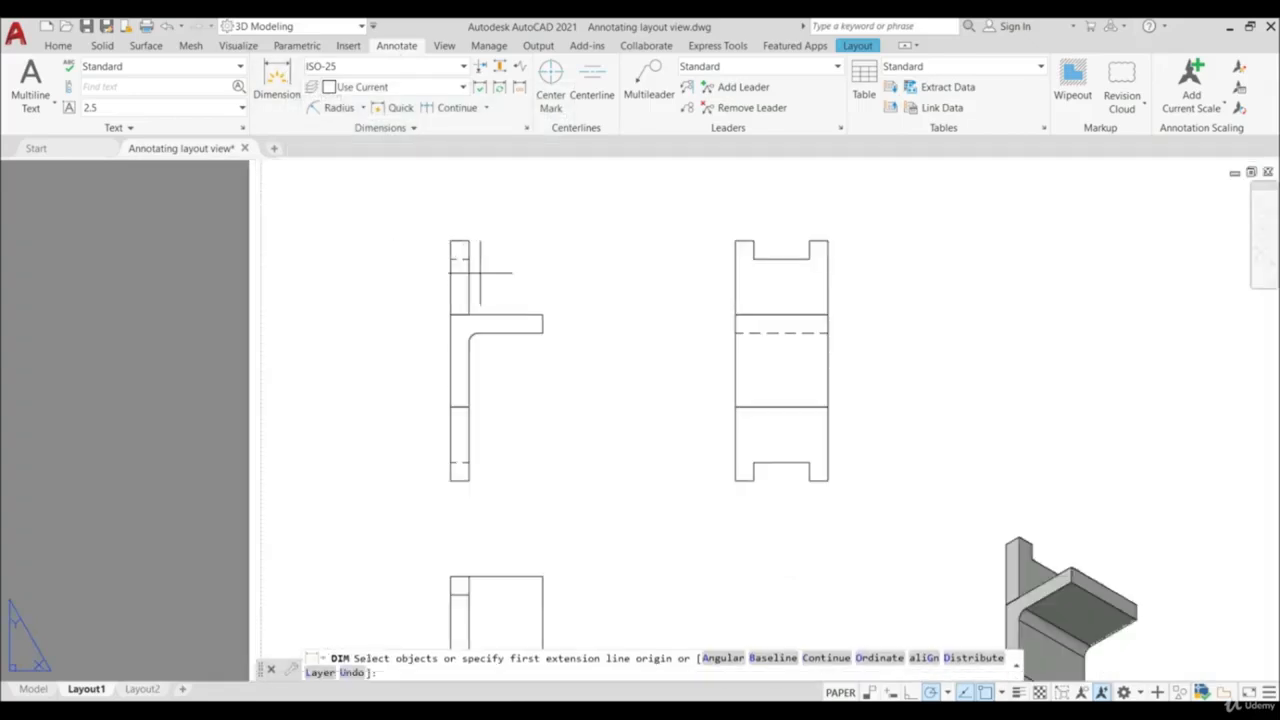
click(451, 240)
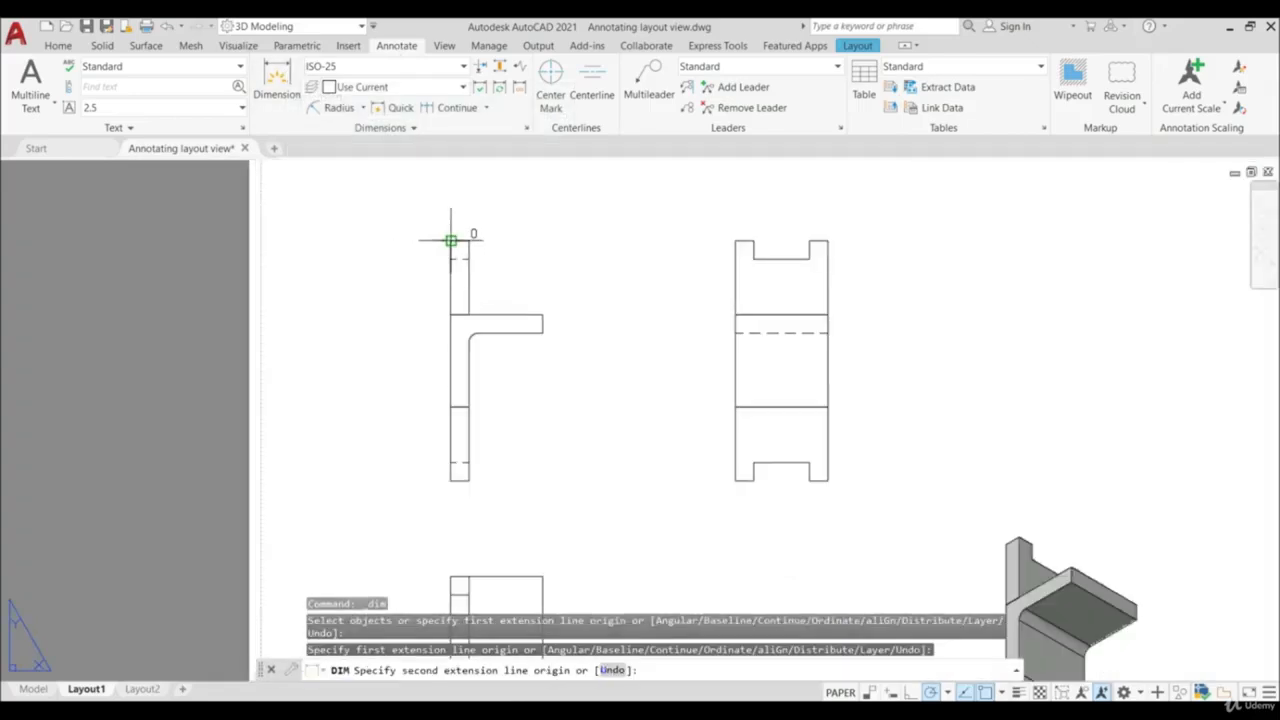
click(451, 480)
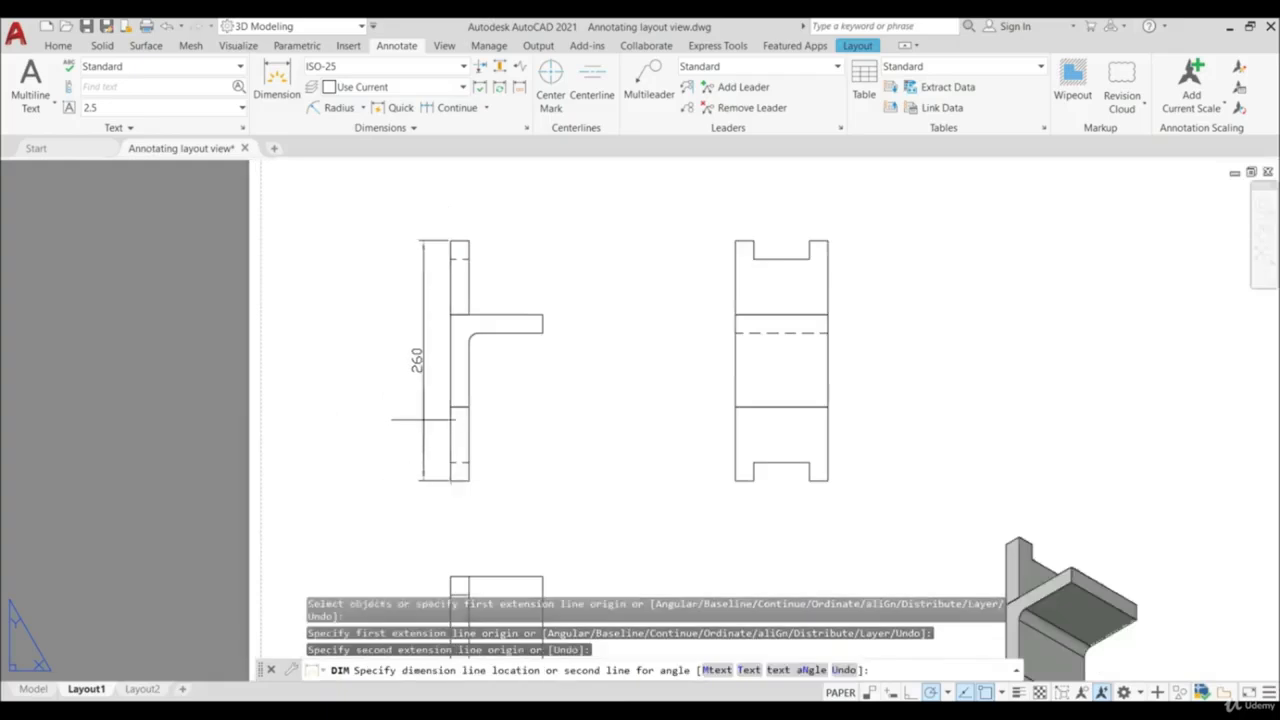
click(423, 420)
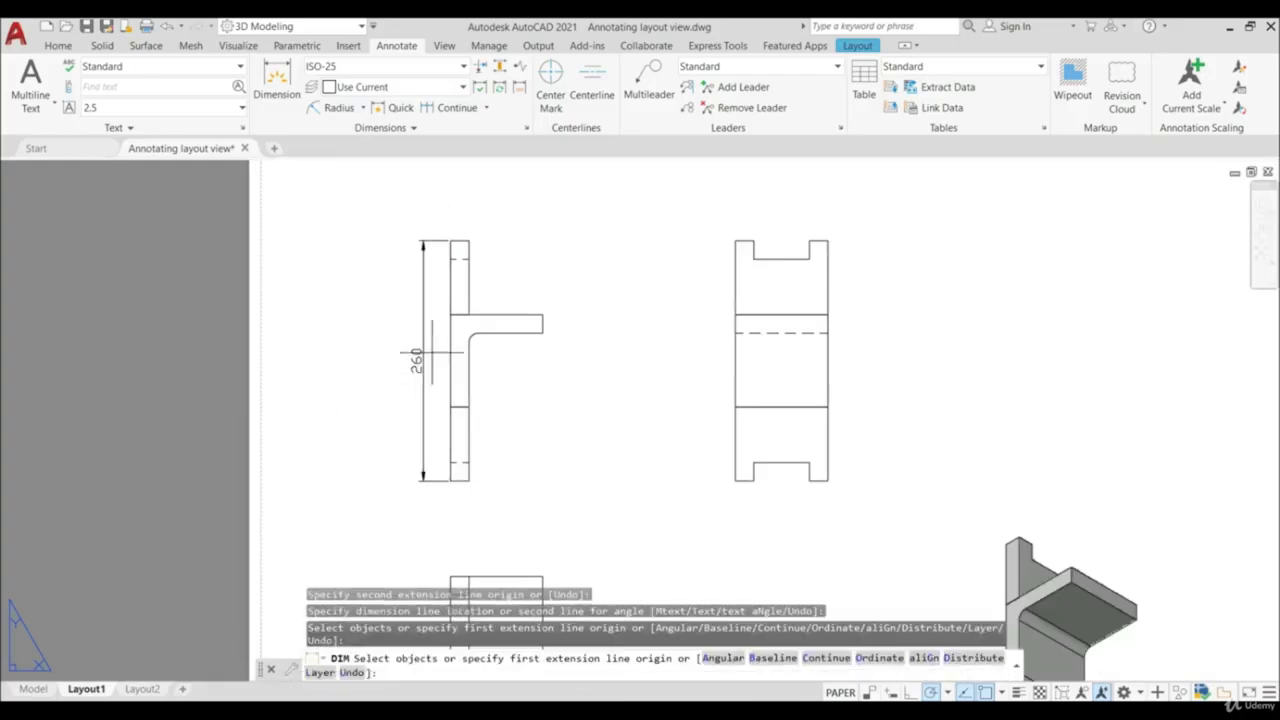
- Dimension the left edge of the view below the T-shaped profile, placing the dimension line to its left
click(276, 80)
scroll(508, 297, down, 4)
scroll(523, 303, up, 2)
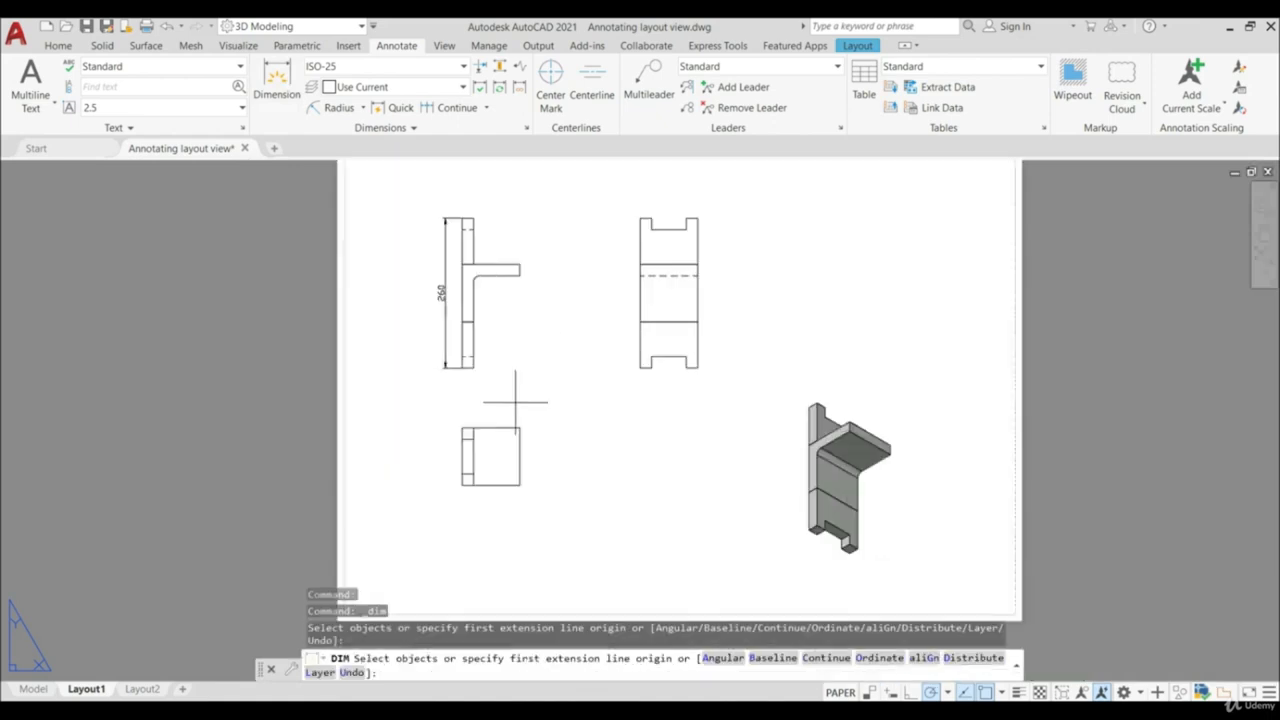
click(462, 485)
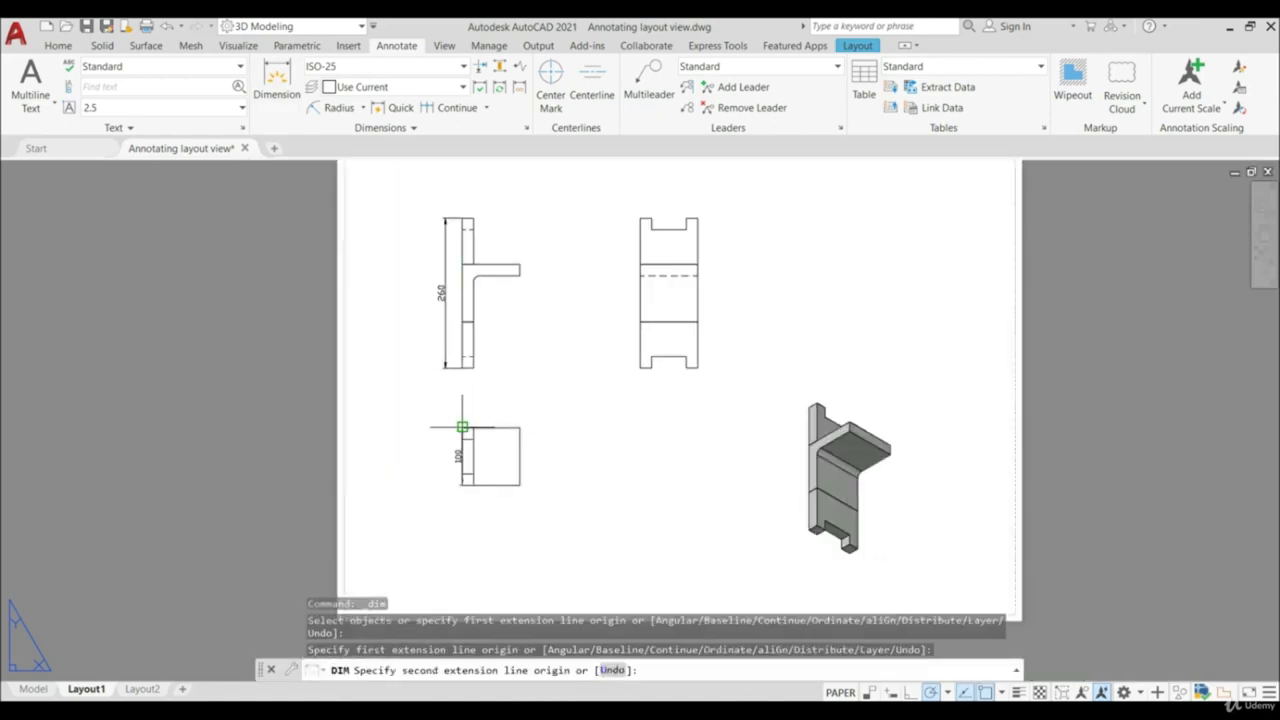
click(462, 428)
click(437, 430)
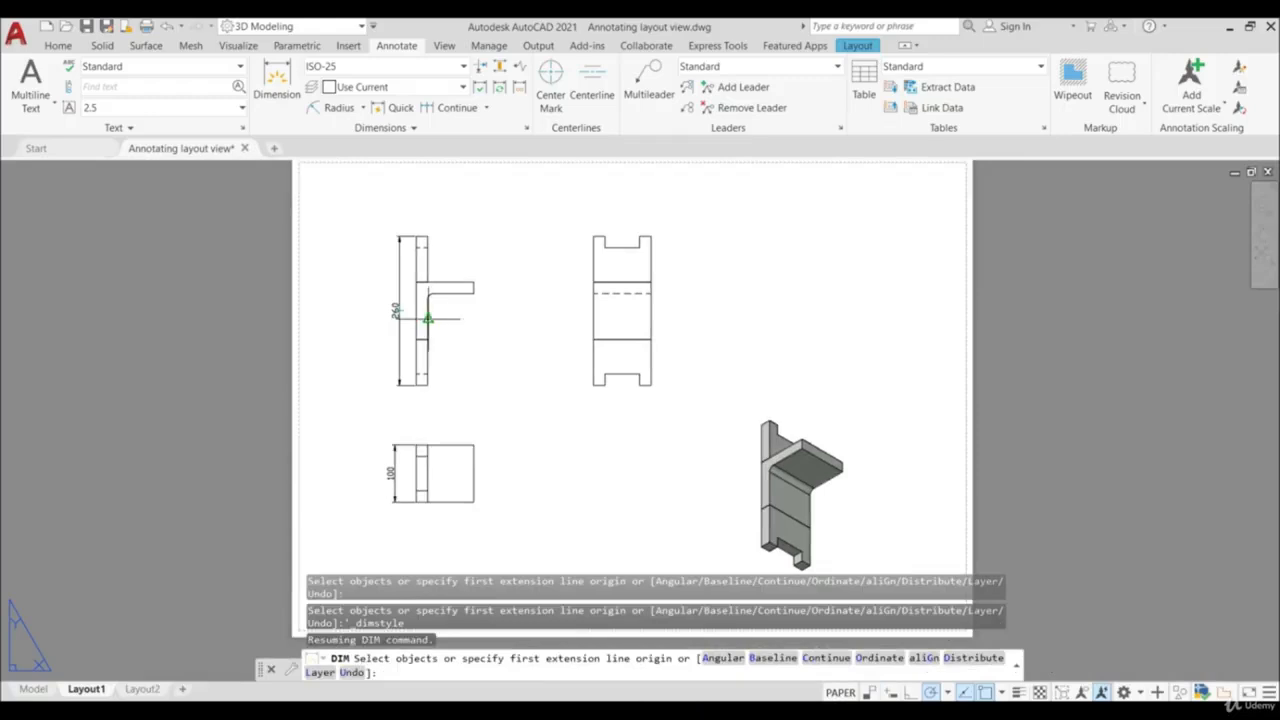
- Modify the ISO-25 dimension style so its text color is red
click(526, 132)
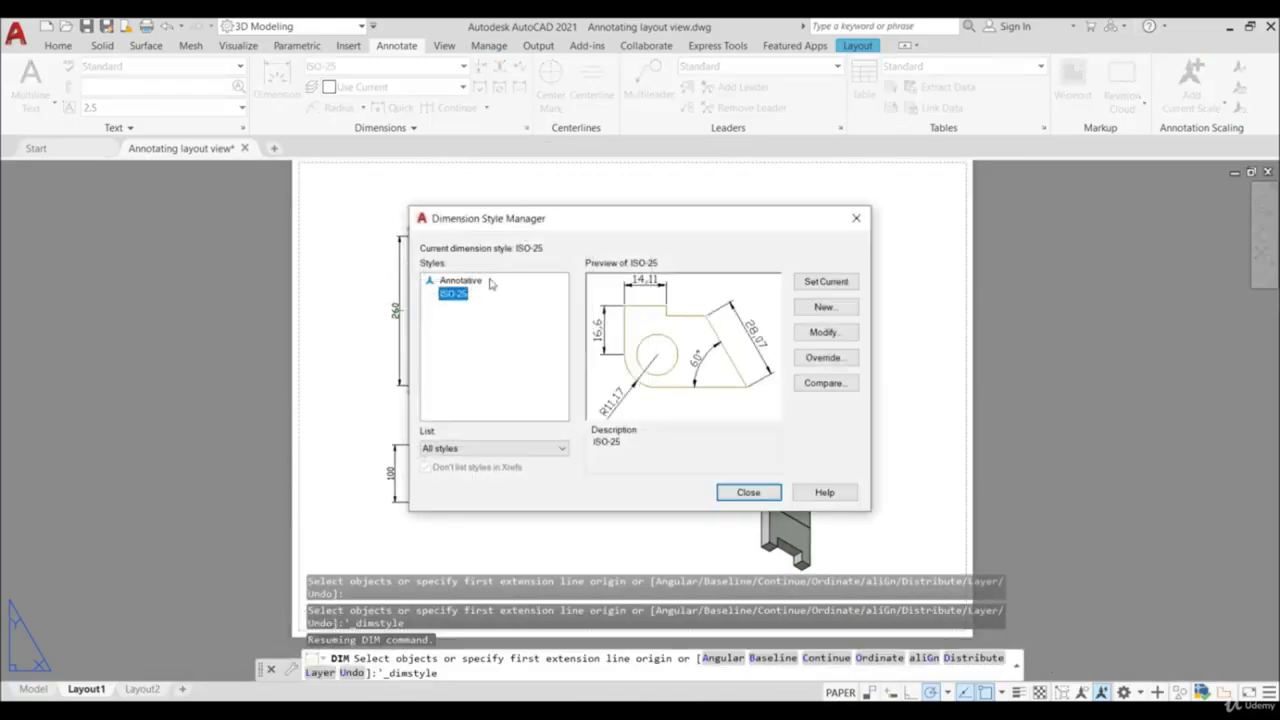
click(806, 337)
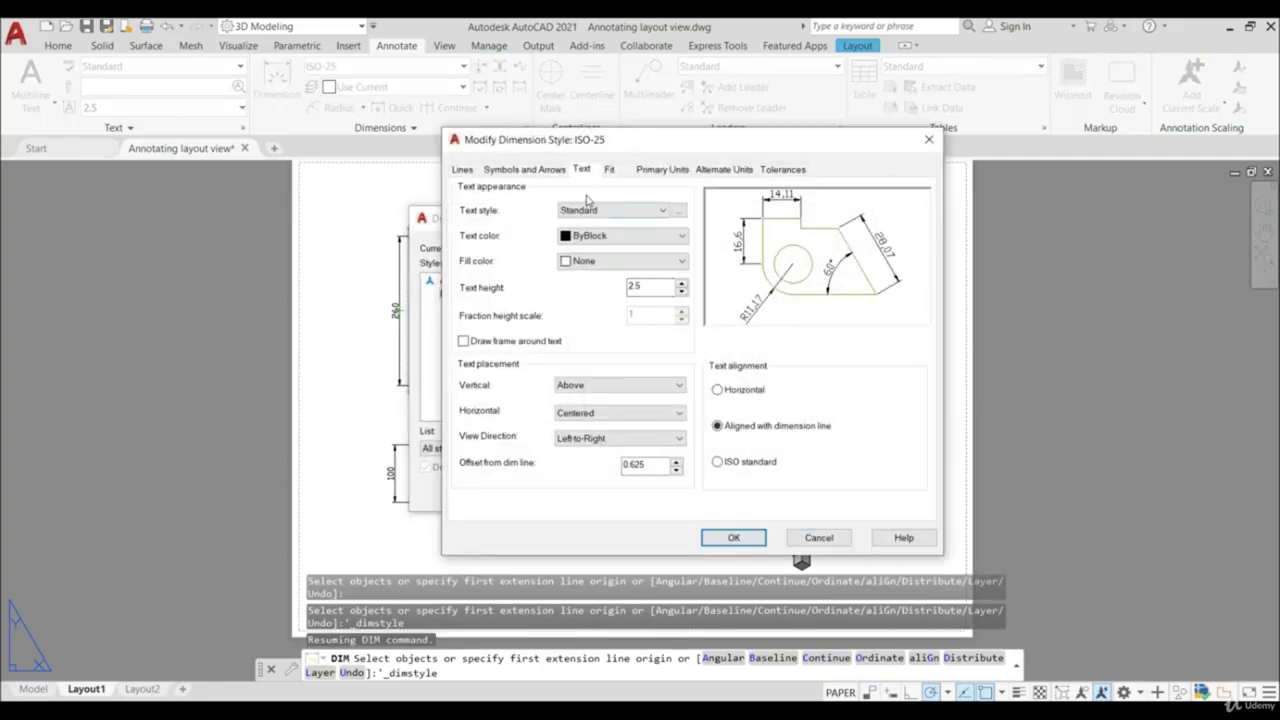
click(588, 236)
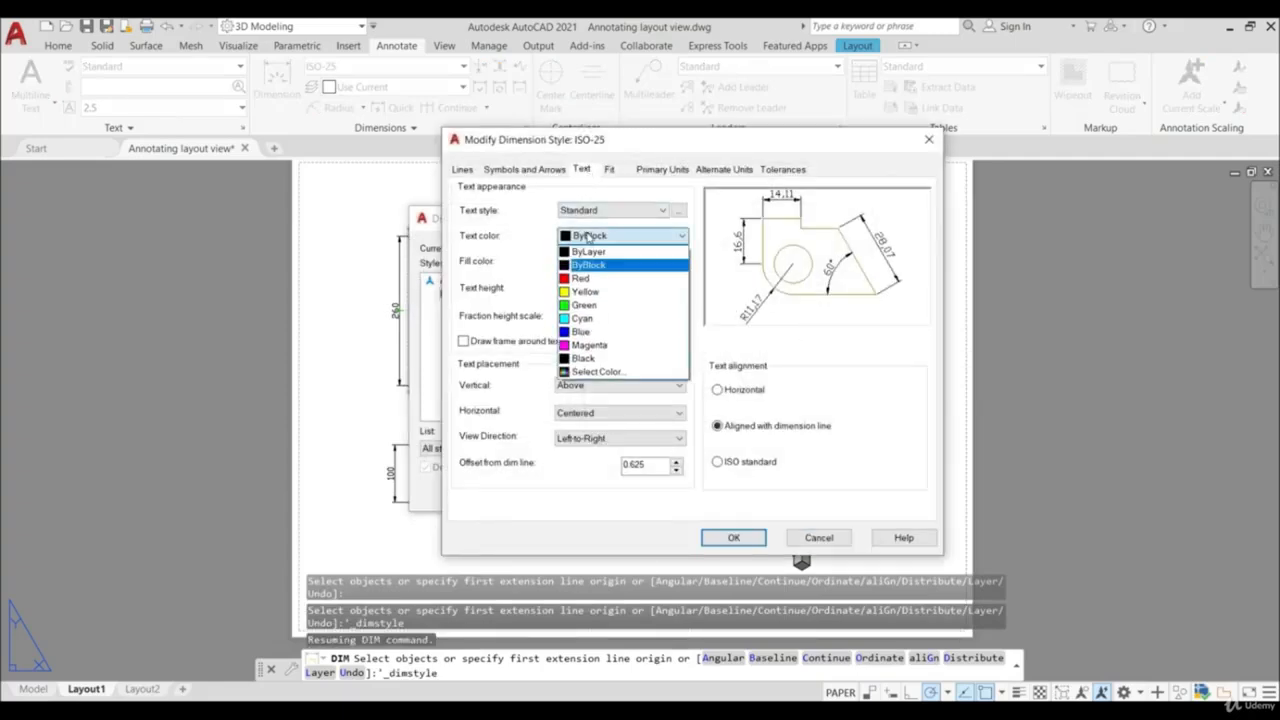
click(597, 279)
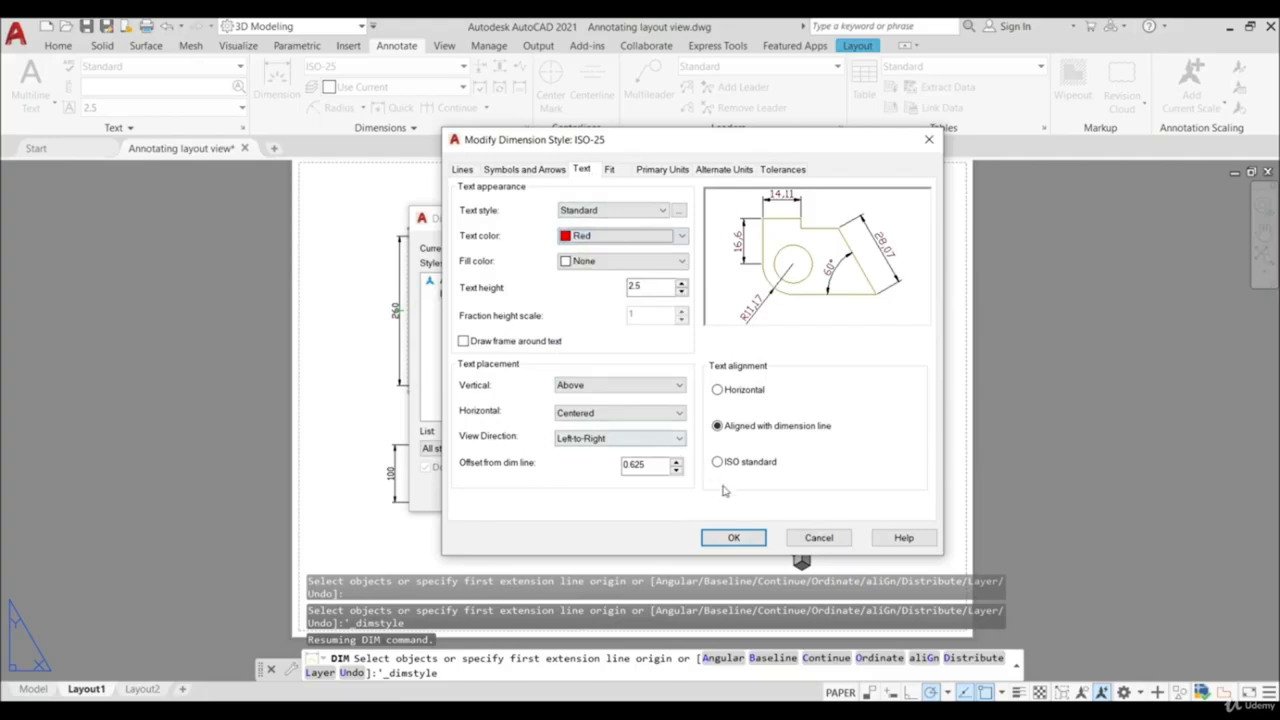
click(733, 538)
click(748, 493)
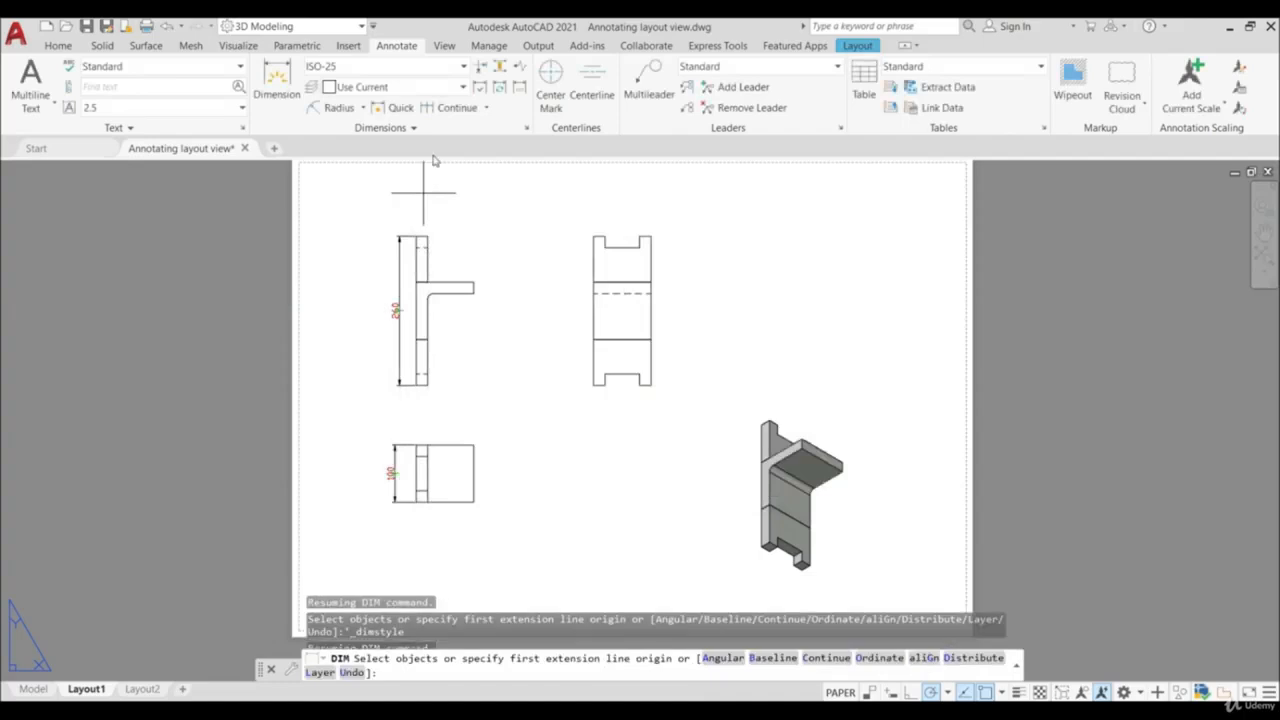
- Add a radius dimension to the inner fillet of the T-shaped profile, placing it below the horizontal arm
click(336, 108)
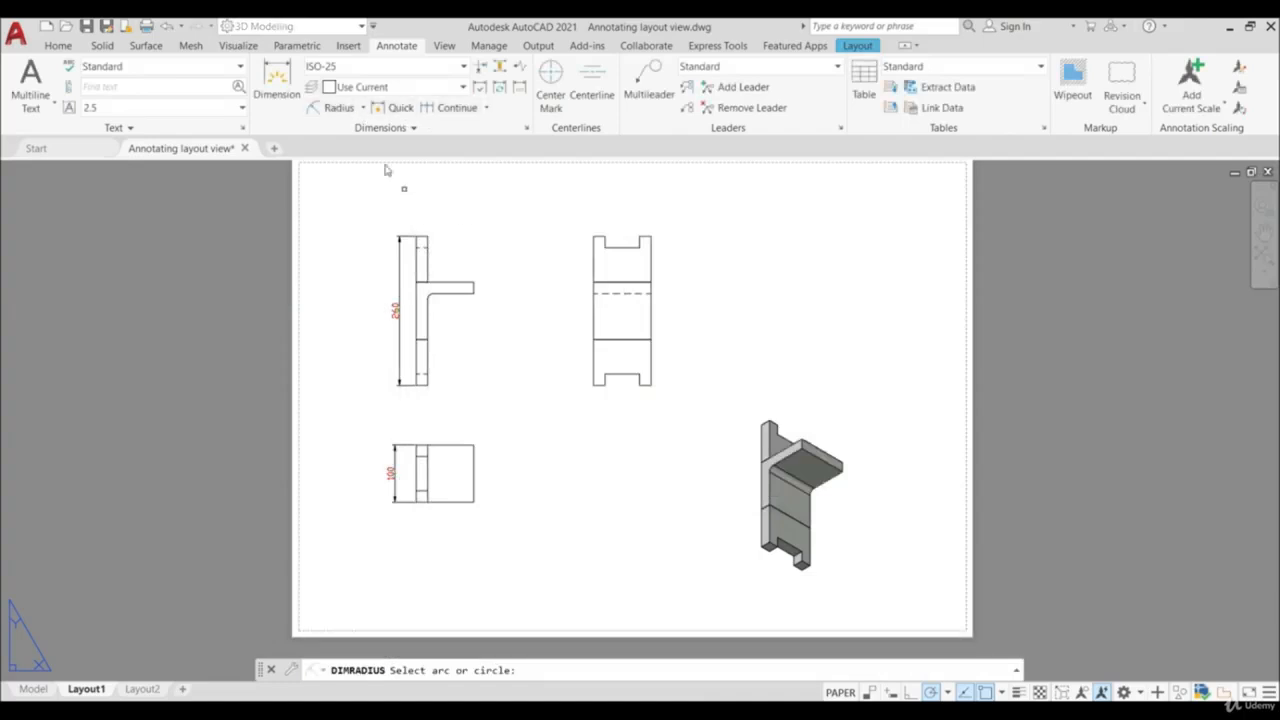
scroll(448, 290, up, 5)
click(365, 313)
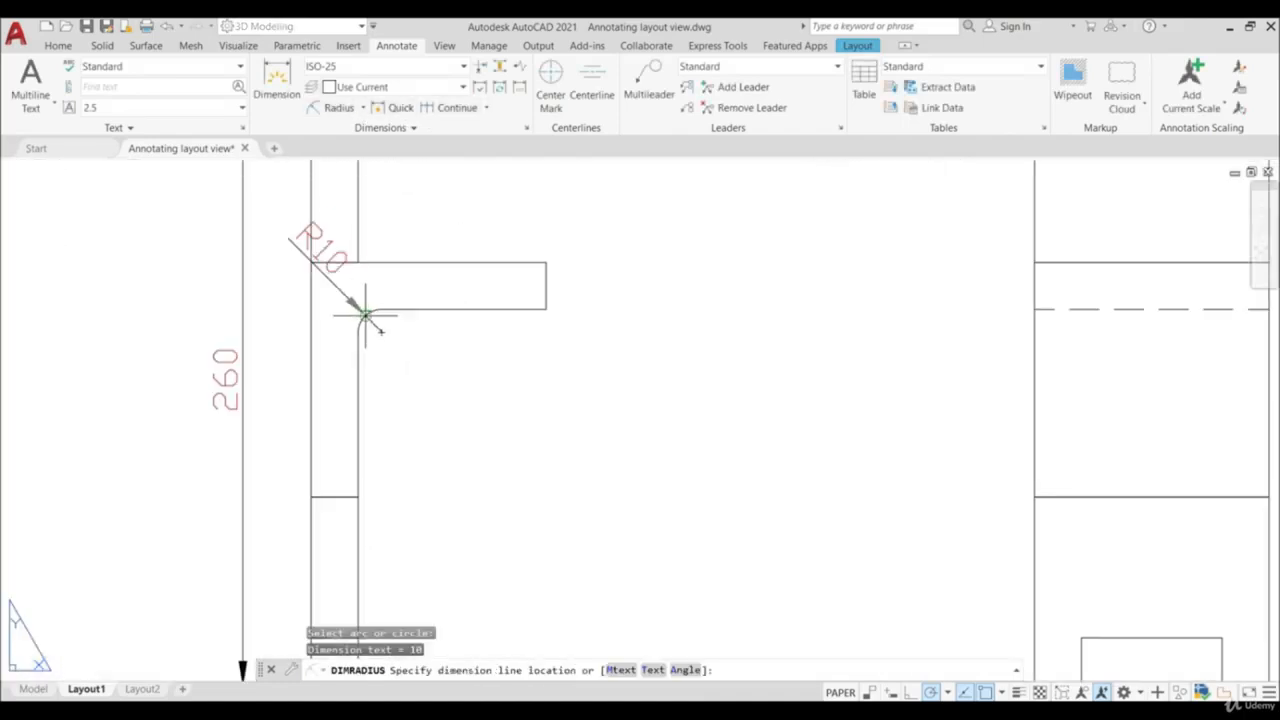
click(465, 393)
scroll(465, 393, down, 8)
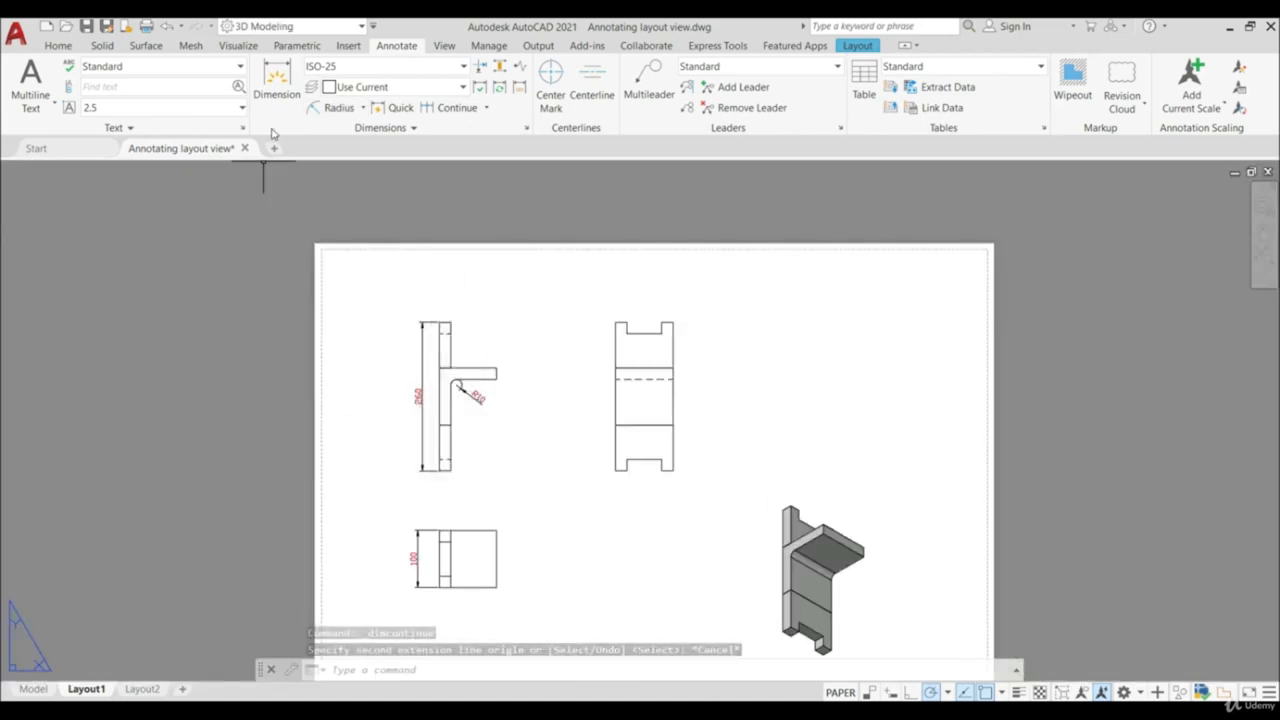
- Dimension the overall width of the notched view, placing the dimension line below its bottom edge
click(276, 80)
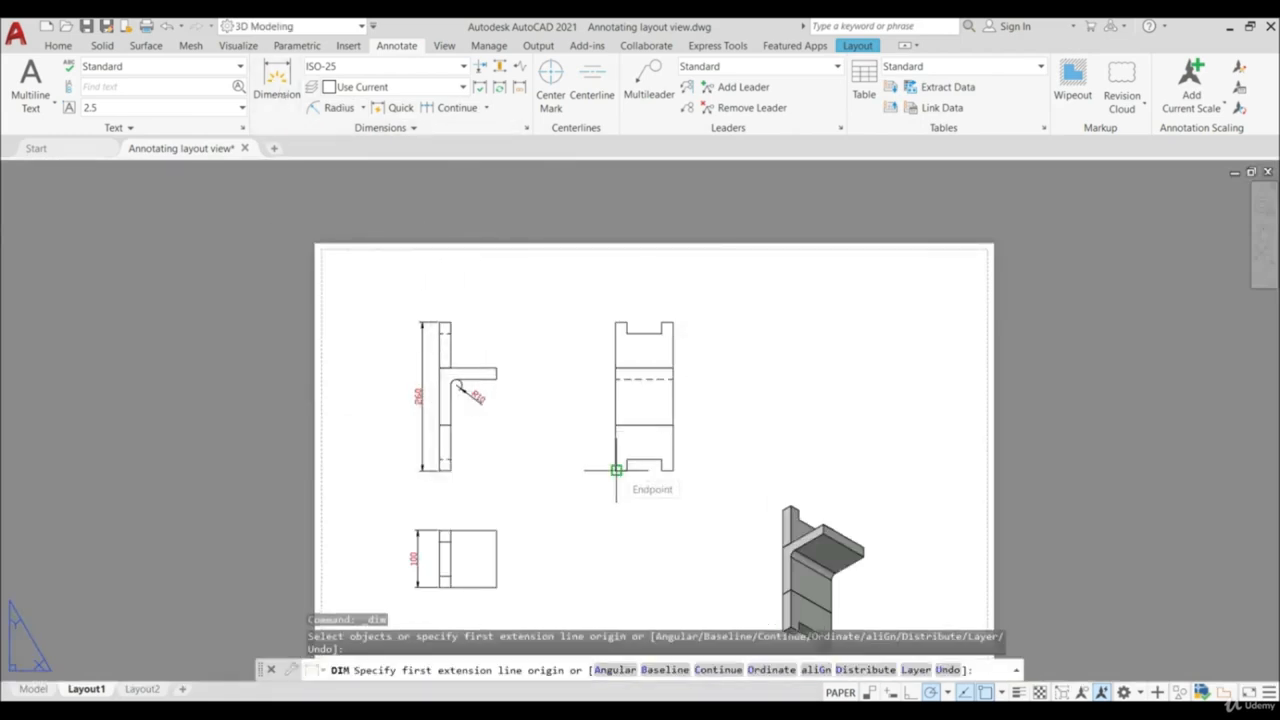
click(616, 470)
click(672, 470)
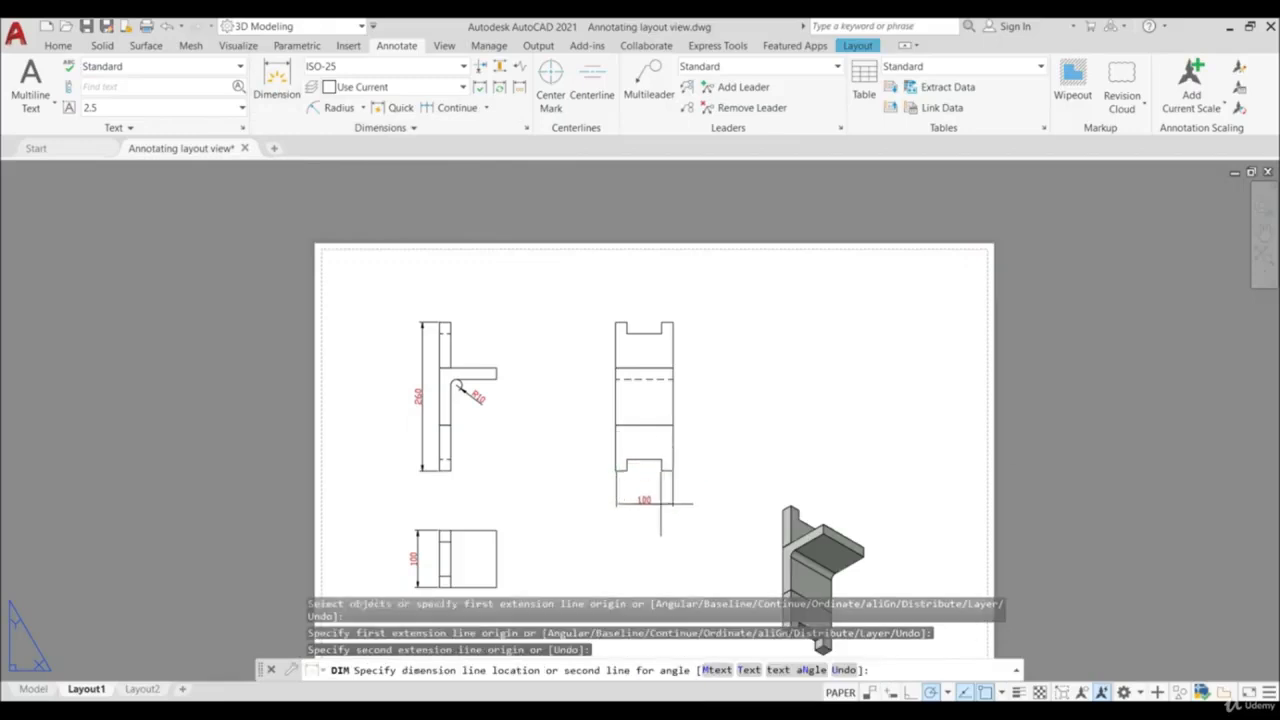
click(655, 490)
key(Return)
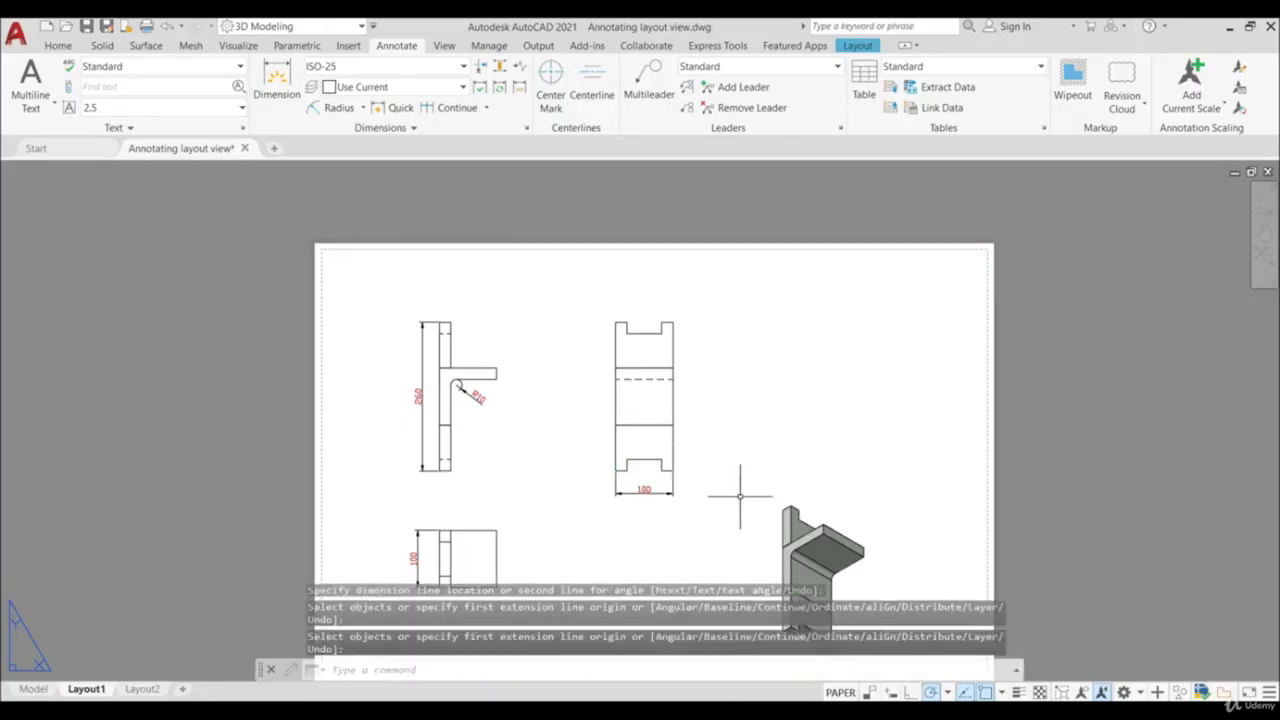
scroll(749, 503, down, 4)
scroll(799, 495, up, 4)
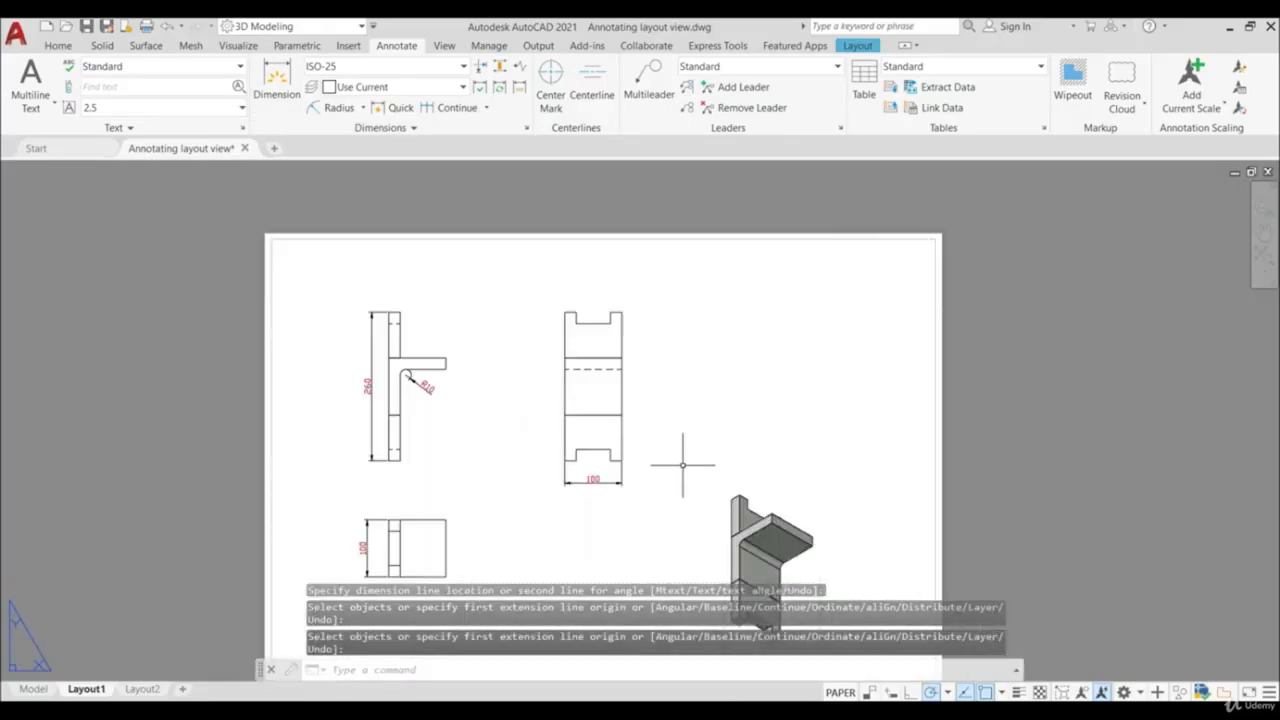
middle_drag(681, 465, 598, 406)
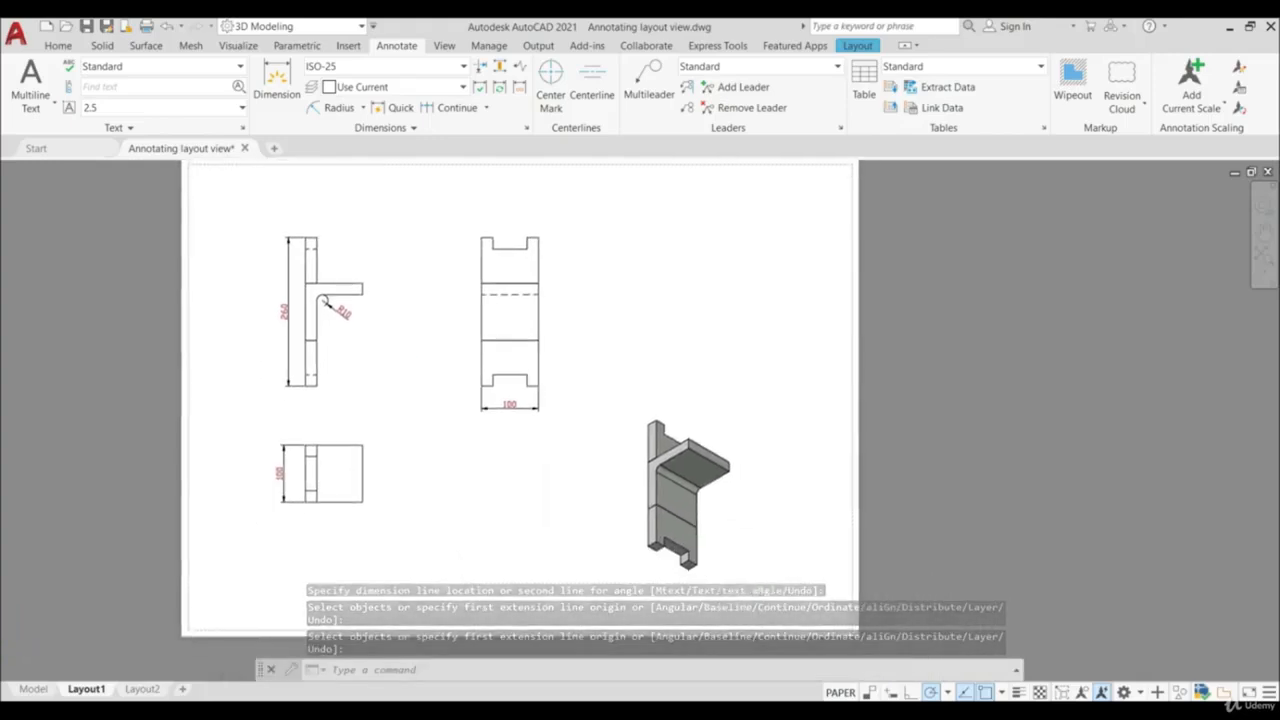
- Add multiline text reading "ISOMETRIC VIEW" above the shaded isometric view
click(54, 104)
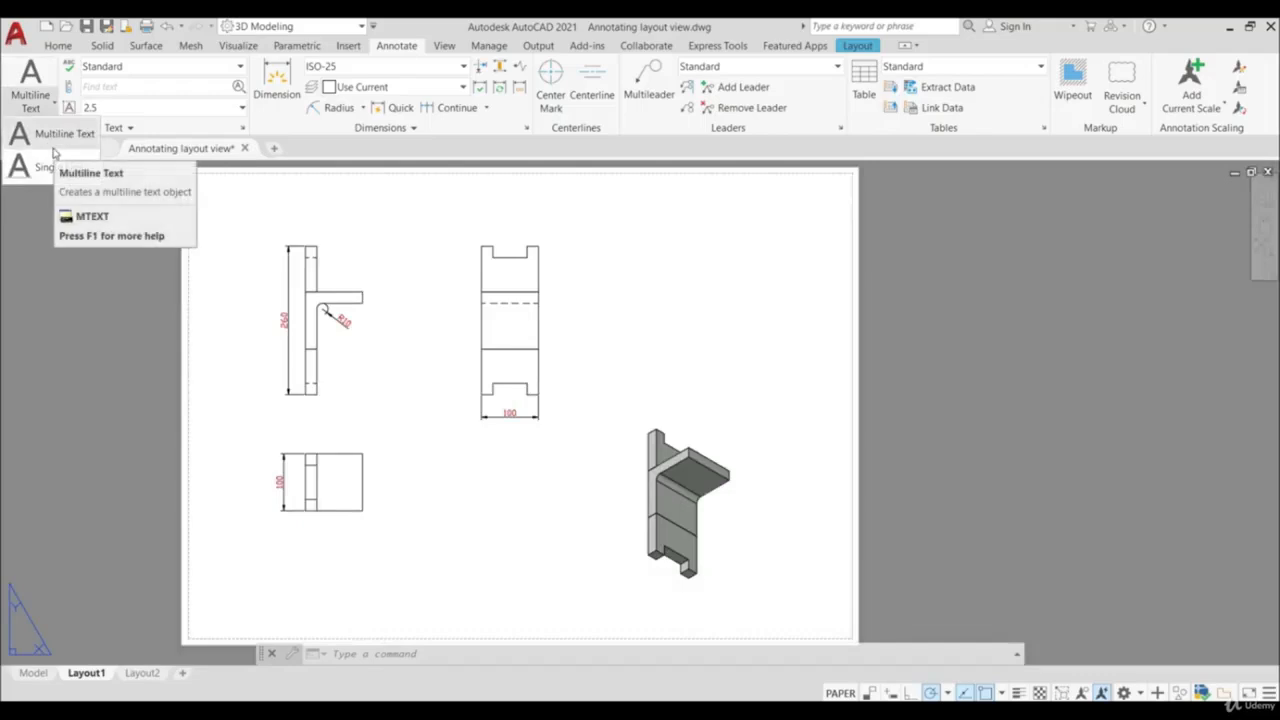
click(54, 150)
click(612, 367)
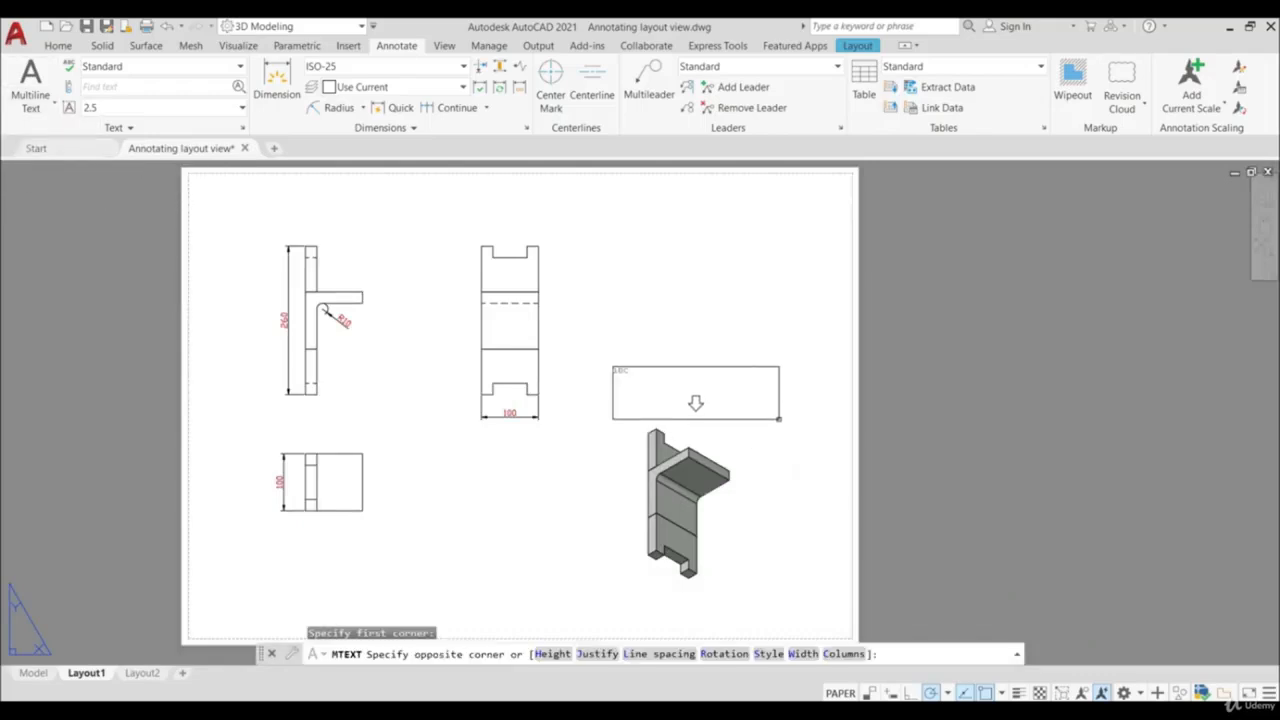
click(779, 419)
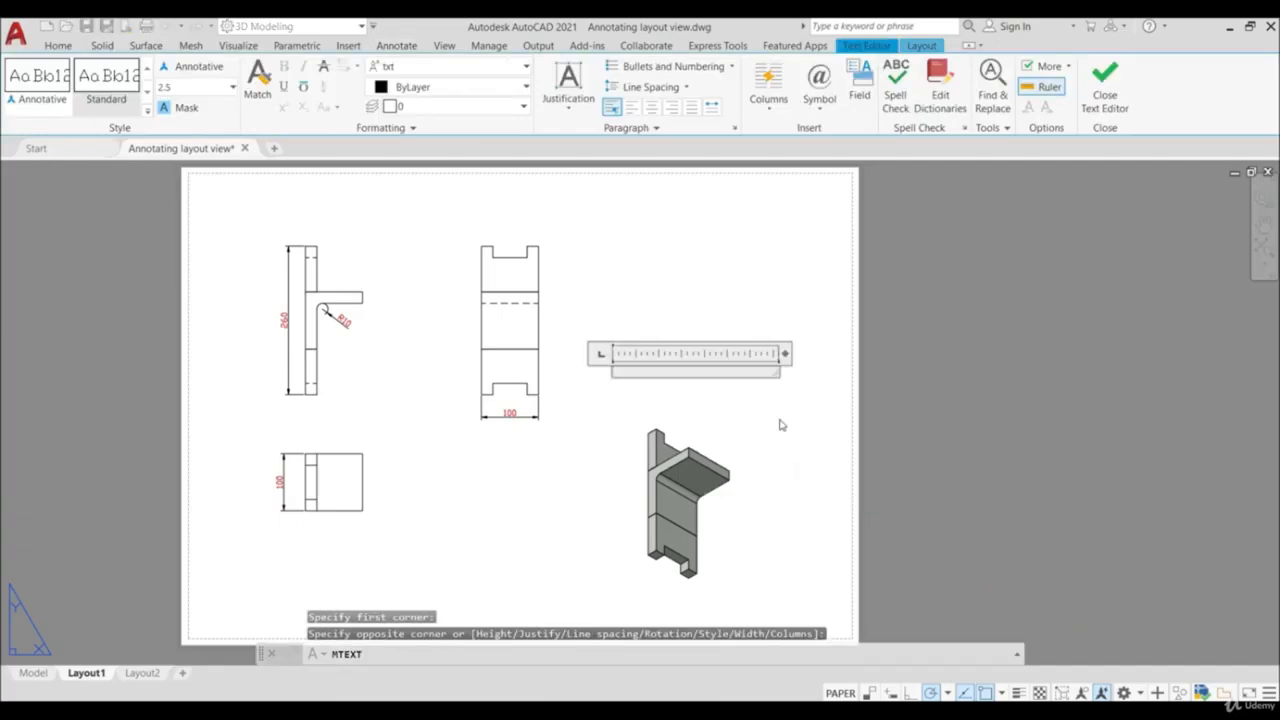
text(ISOMETRIC VIEW)
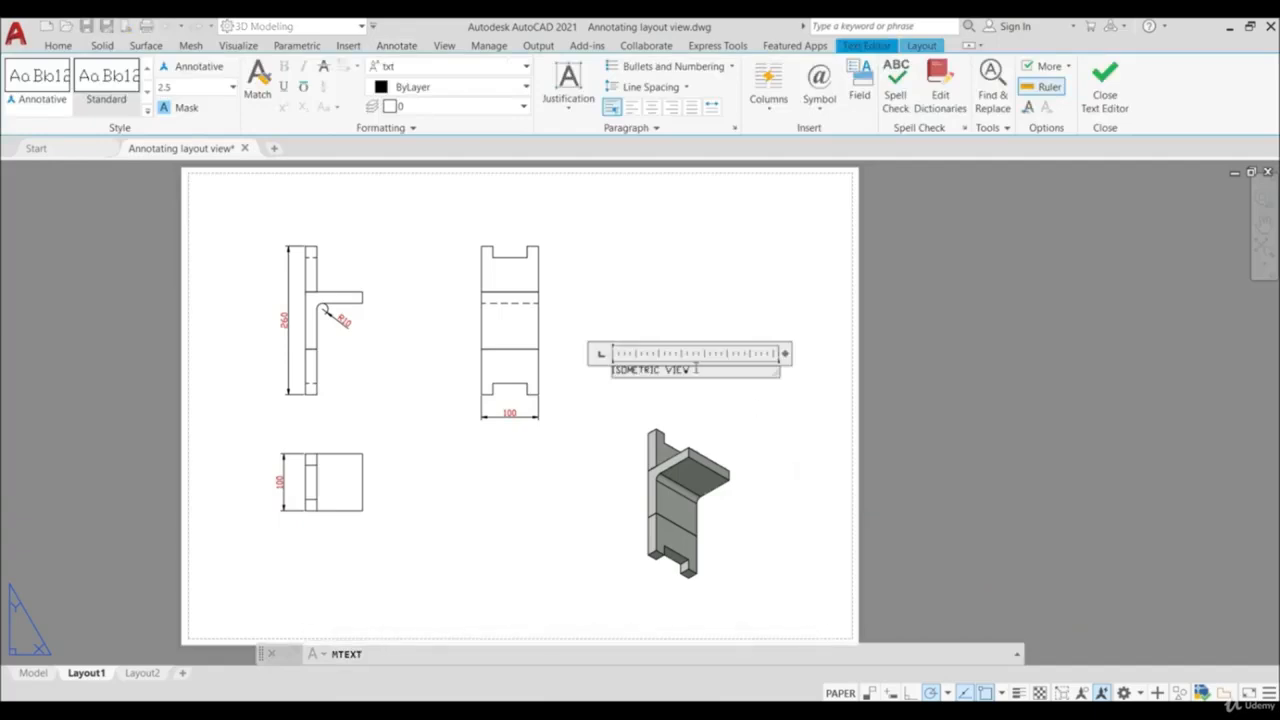
- Set the height of the "ISOMETRIC VIEW" text to 5 and finish editing it
drag(699, 370, 598, 370)
click(195, 86)
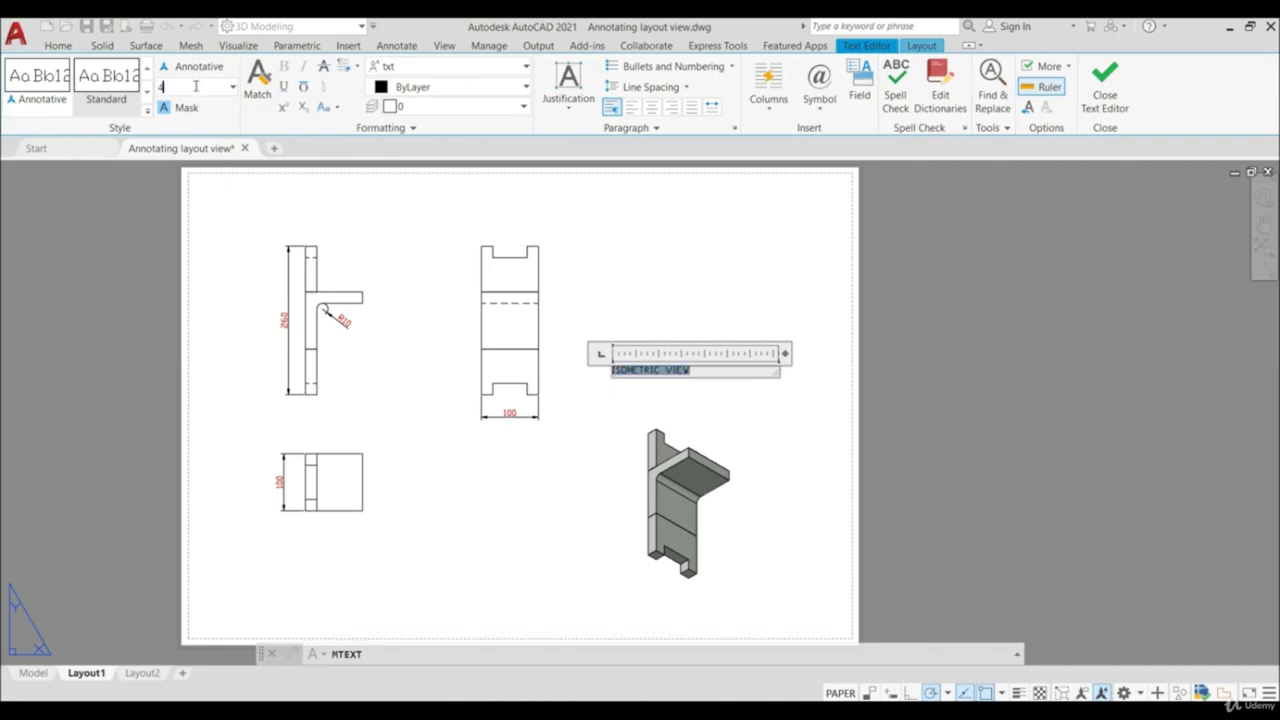
key(Return)
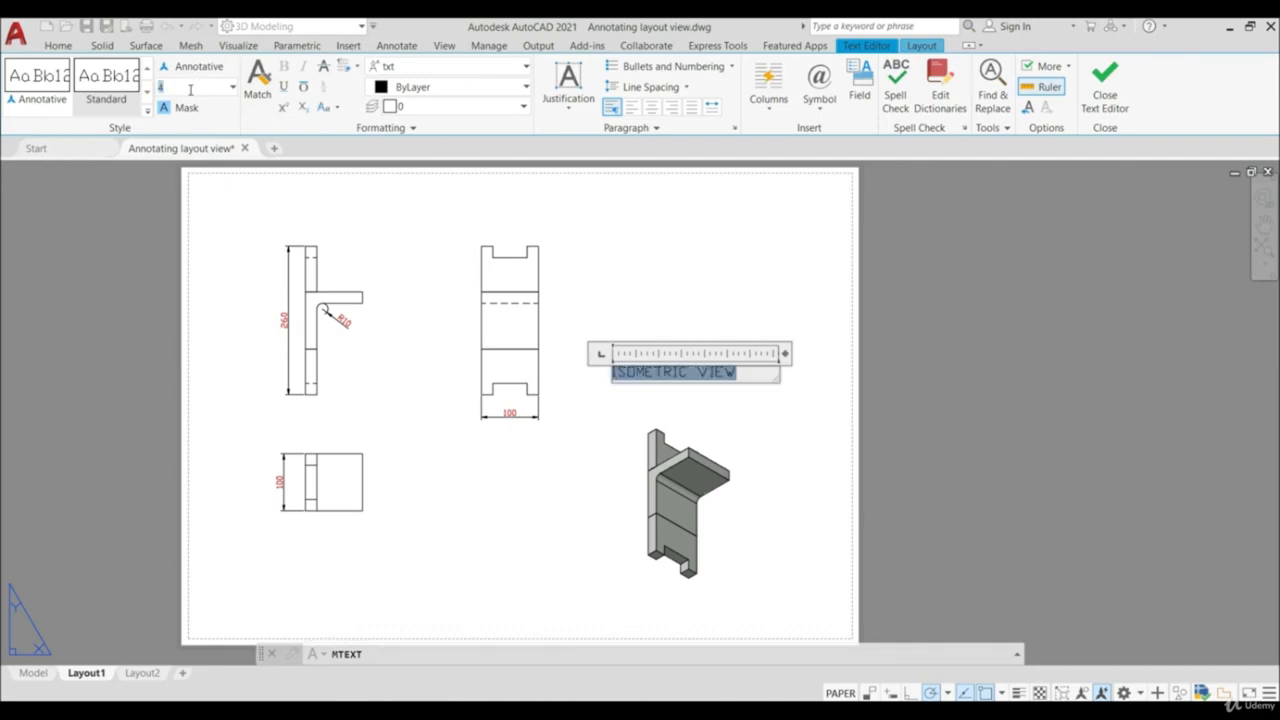
key(Return)
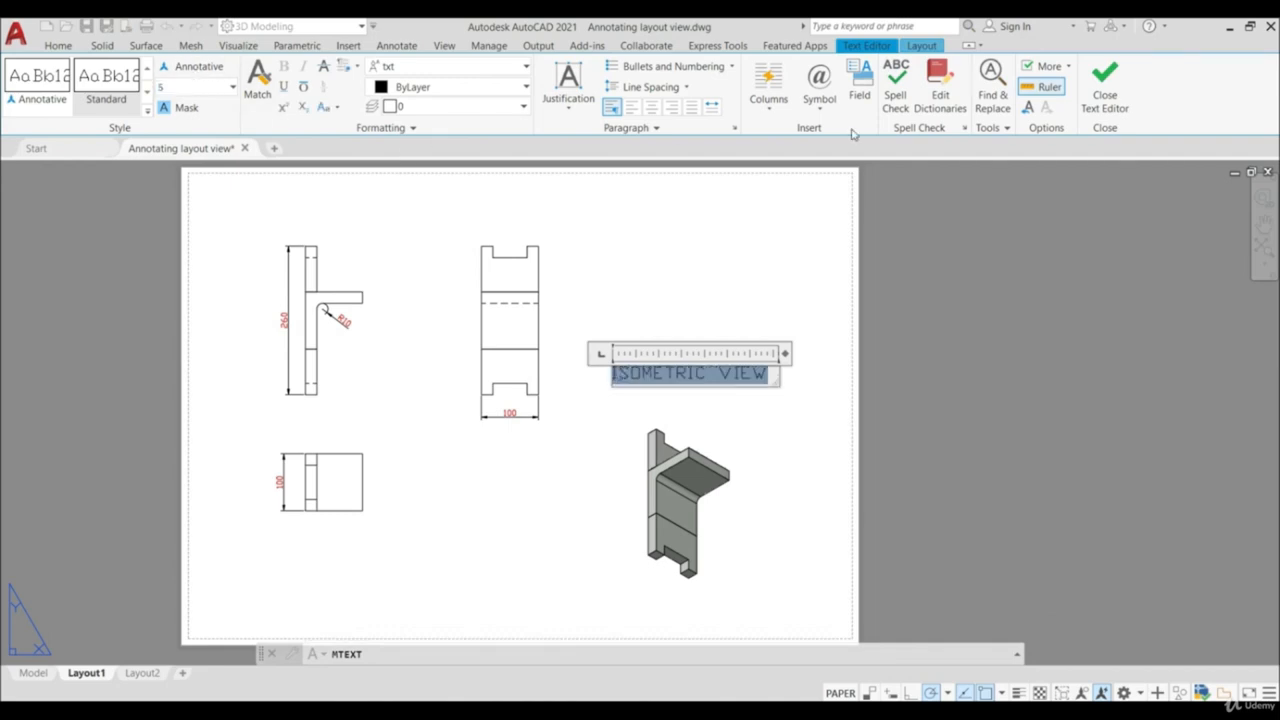
click(1105, 85)
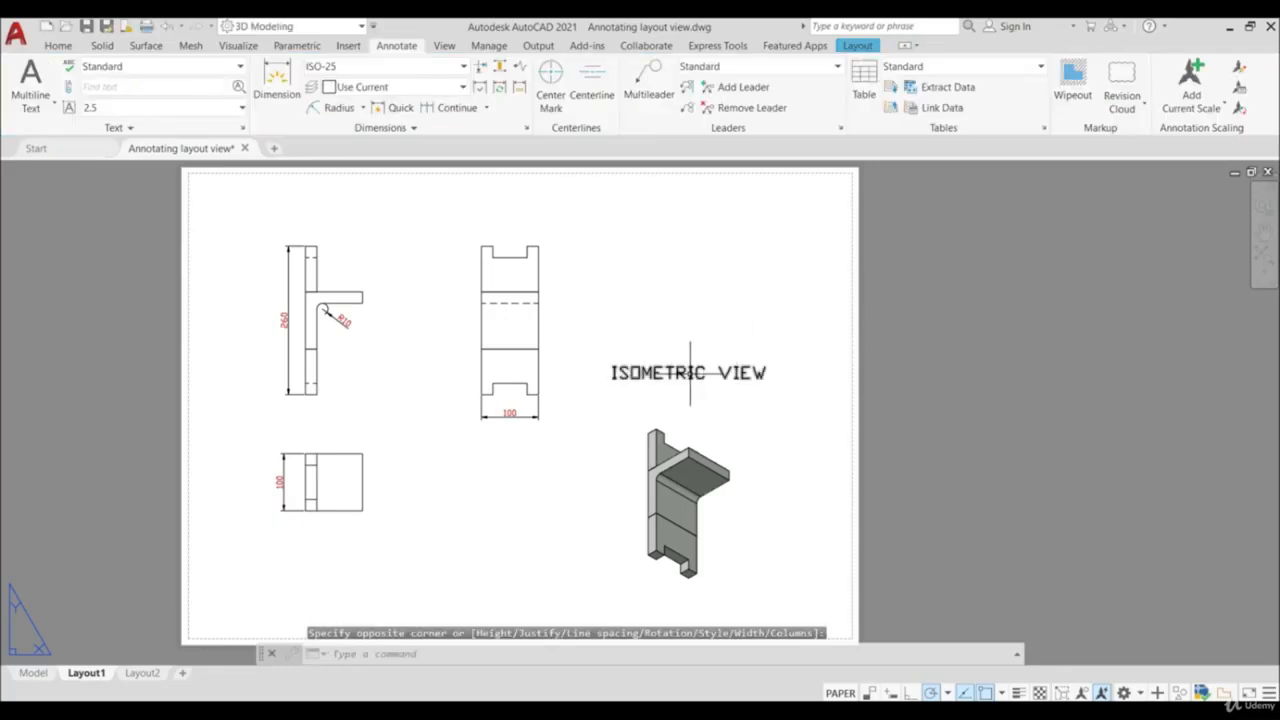
click(690, 375)
click(692, 376)
key(Escape)
- Move the "ISOMETRIC VIEW" label straight down so it sits beneath the shaded isometric view
click(636, 377)
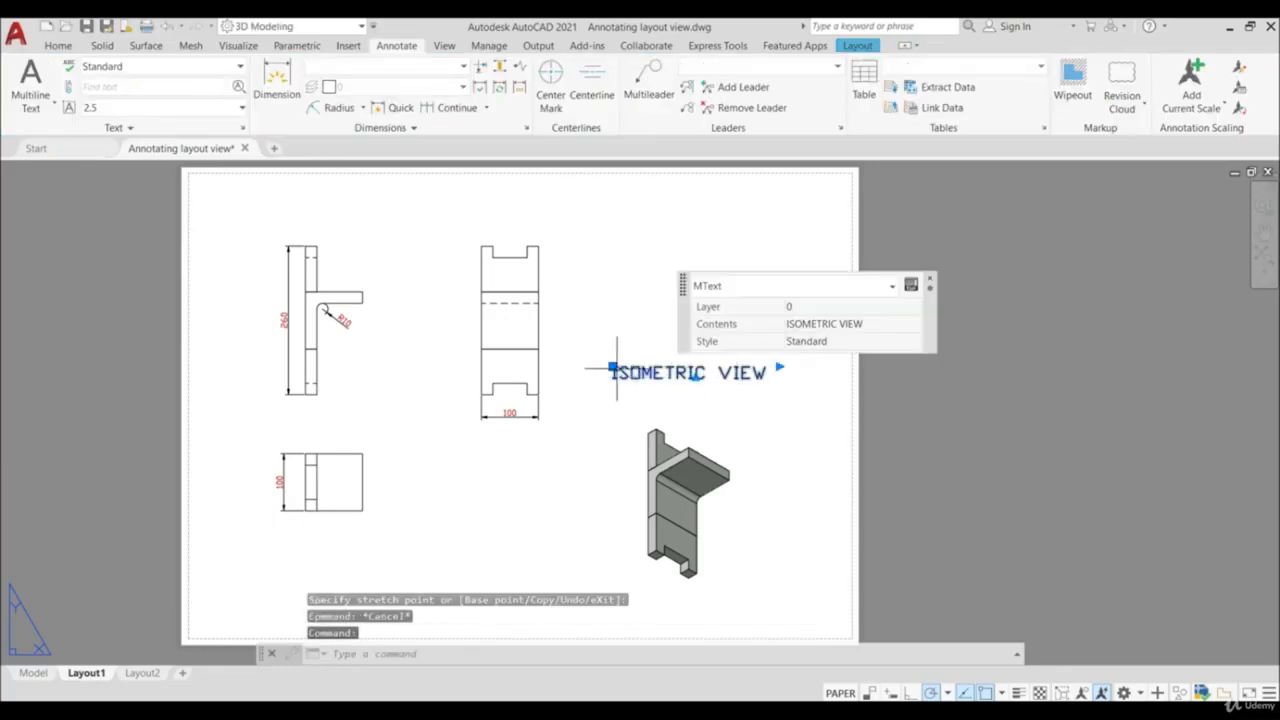
click(613, 367)
scroll(622, 400, down, 5)
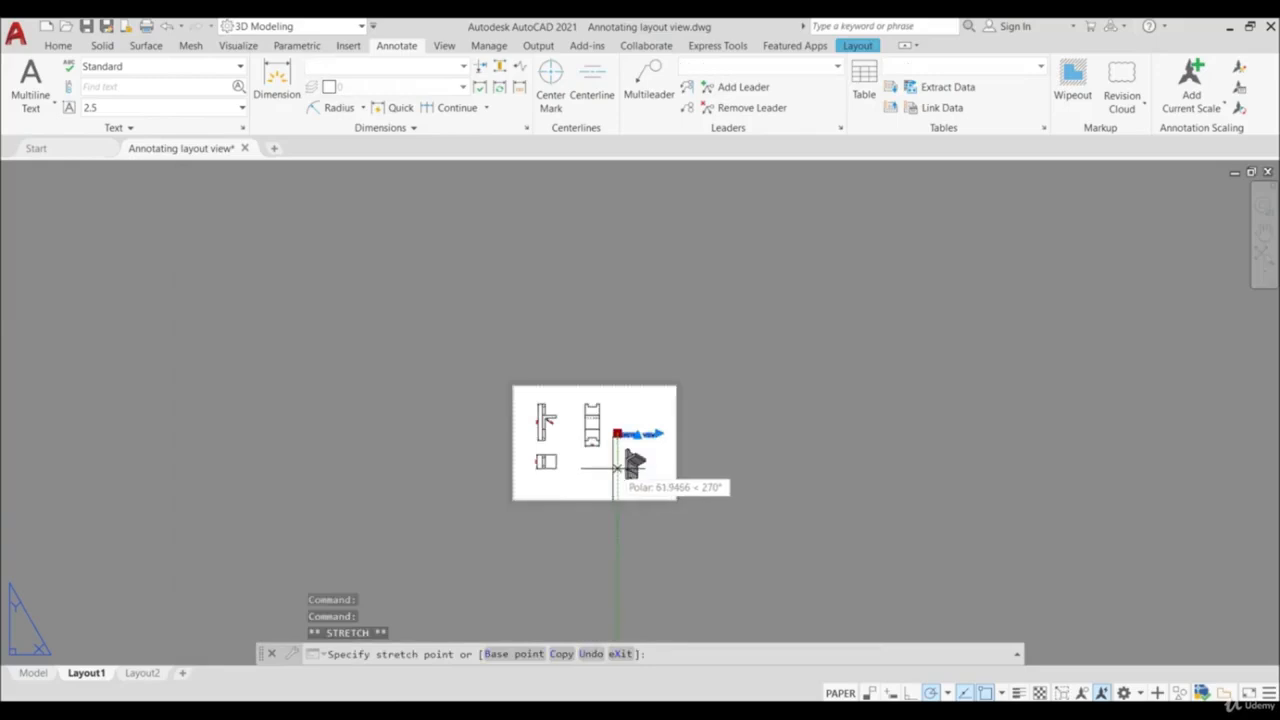
click(612, 520)
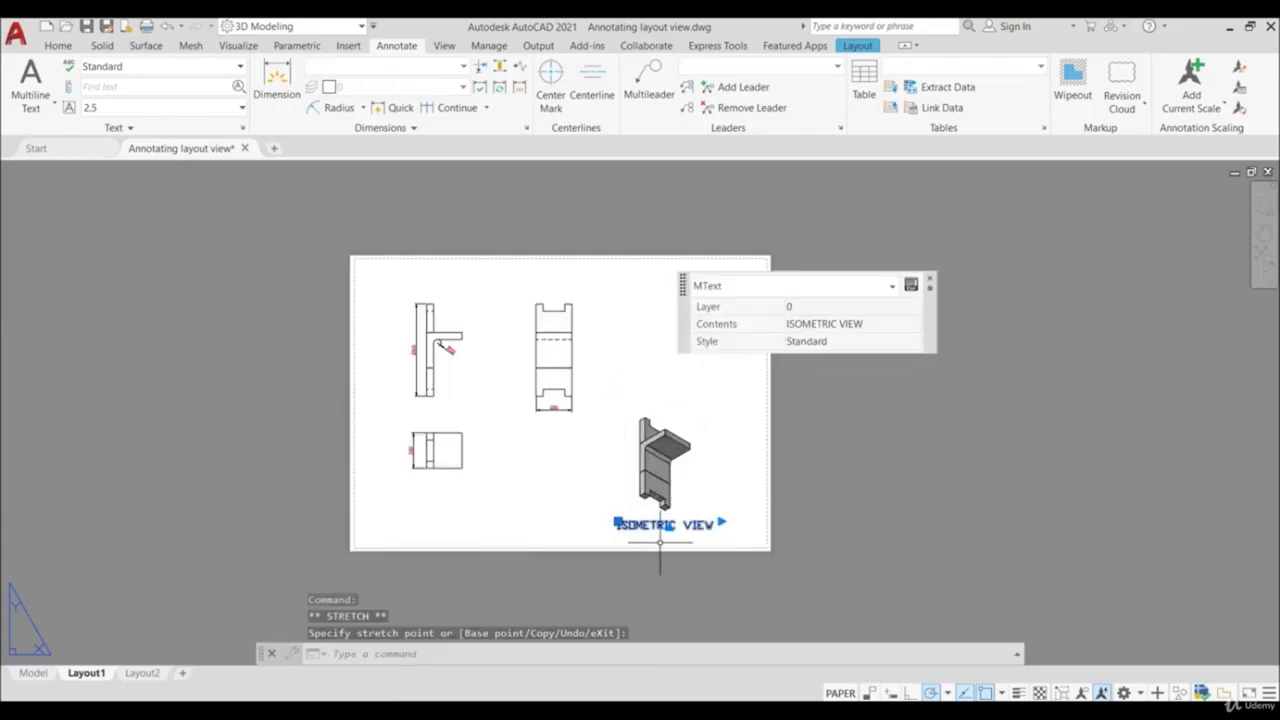
key(Escape)
- Create a centerline midway between the two solid horizontal lines crossing the middle of the notched view
scroll(639, 522, up, 3)
scroll(640, 522, up, 2)
scroll(620, 516, down, 4)
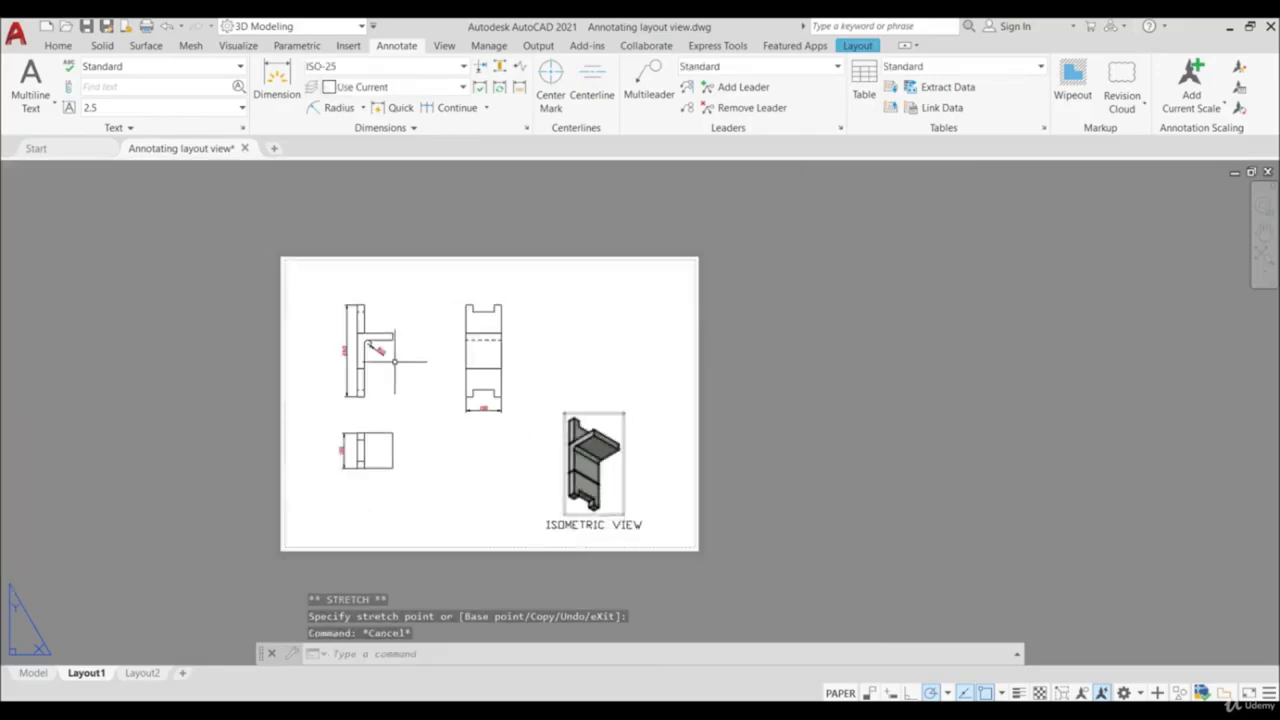
scroll(434, 394, up, 2)
middle_drag(434, 394, 543, 390)
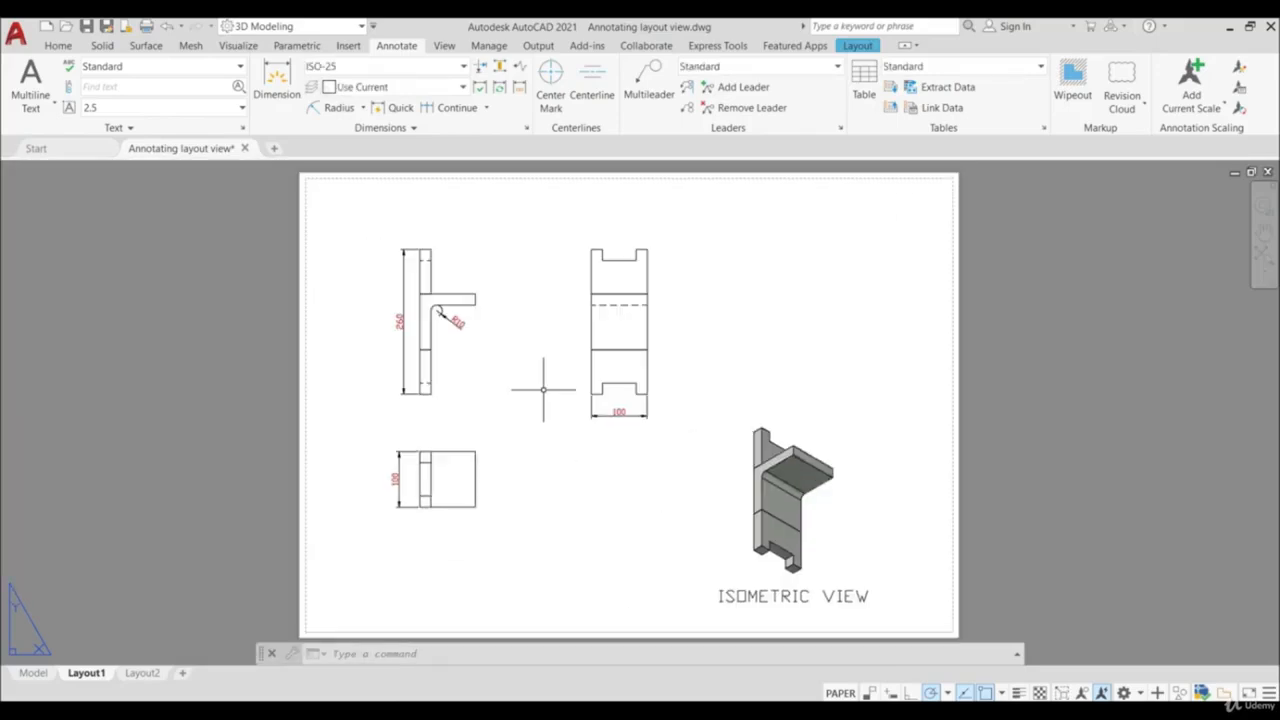
click(592, 78)
scroll(639, 290, up, 3)
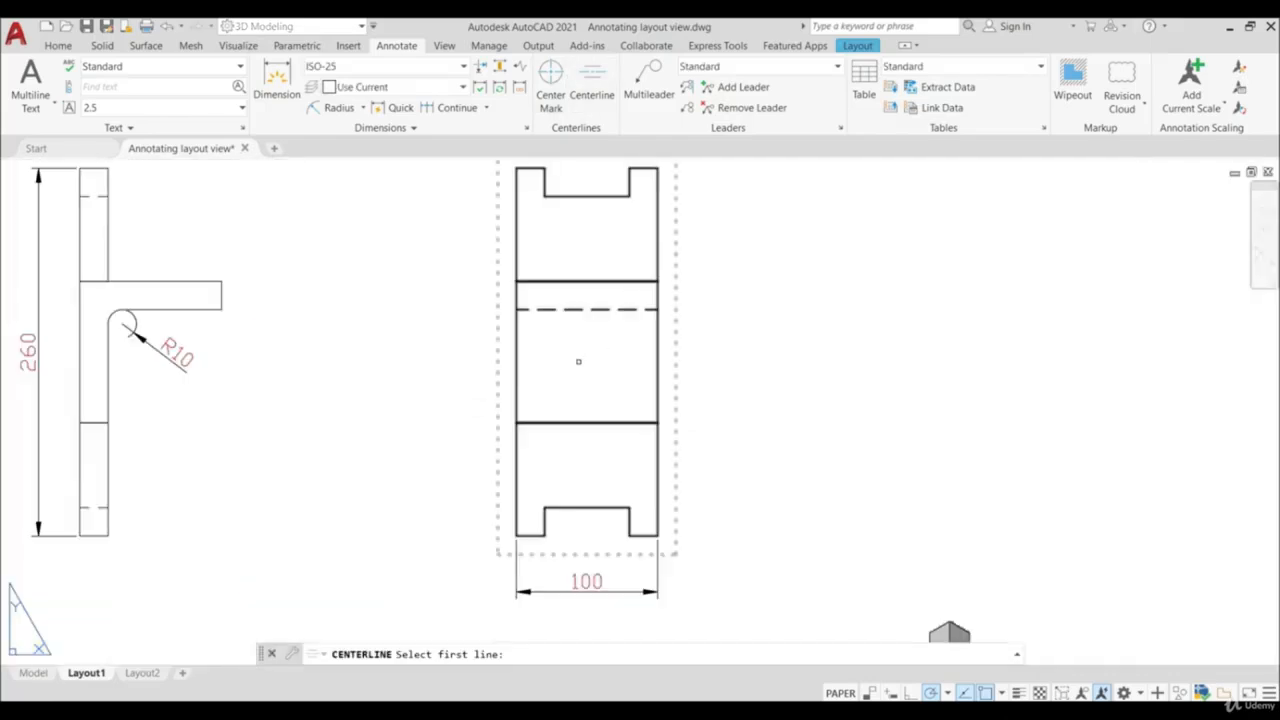
click(574, 421)
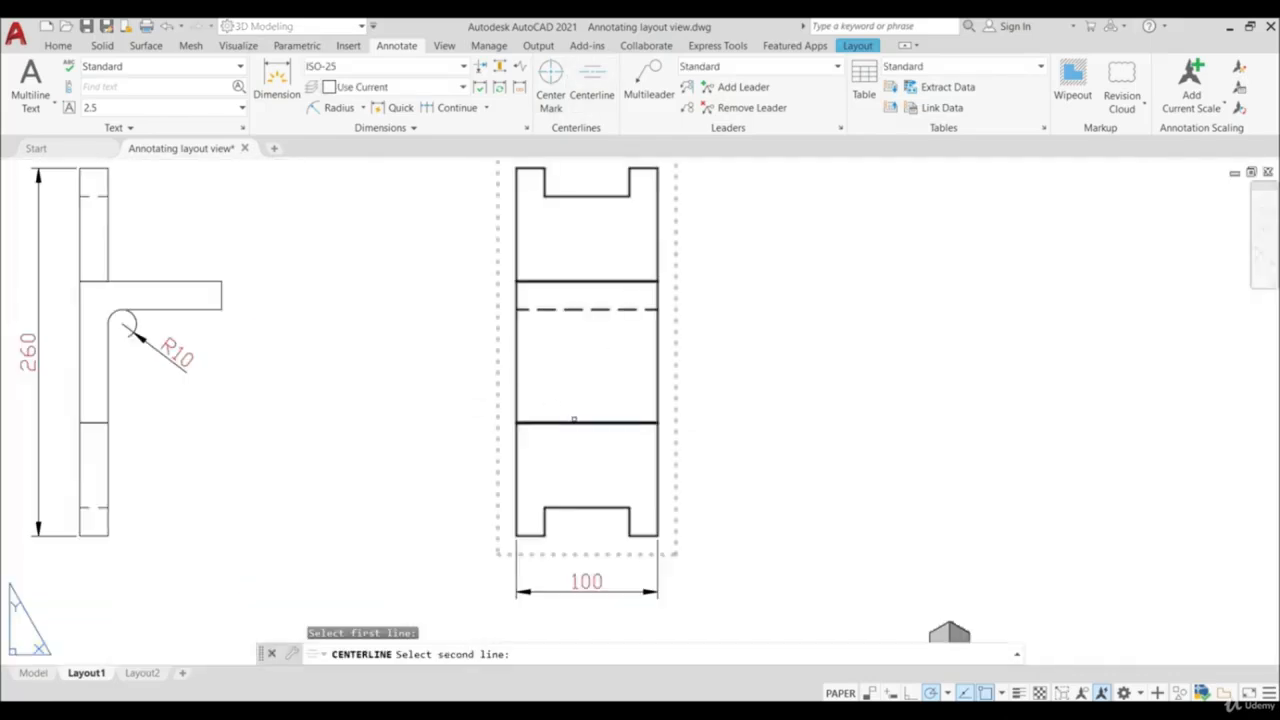
click(587, 282)
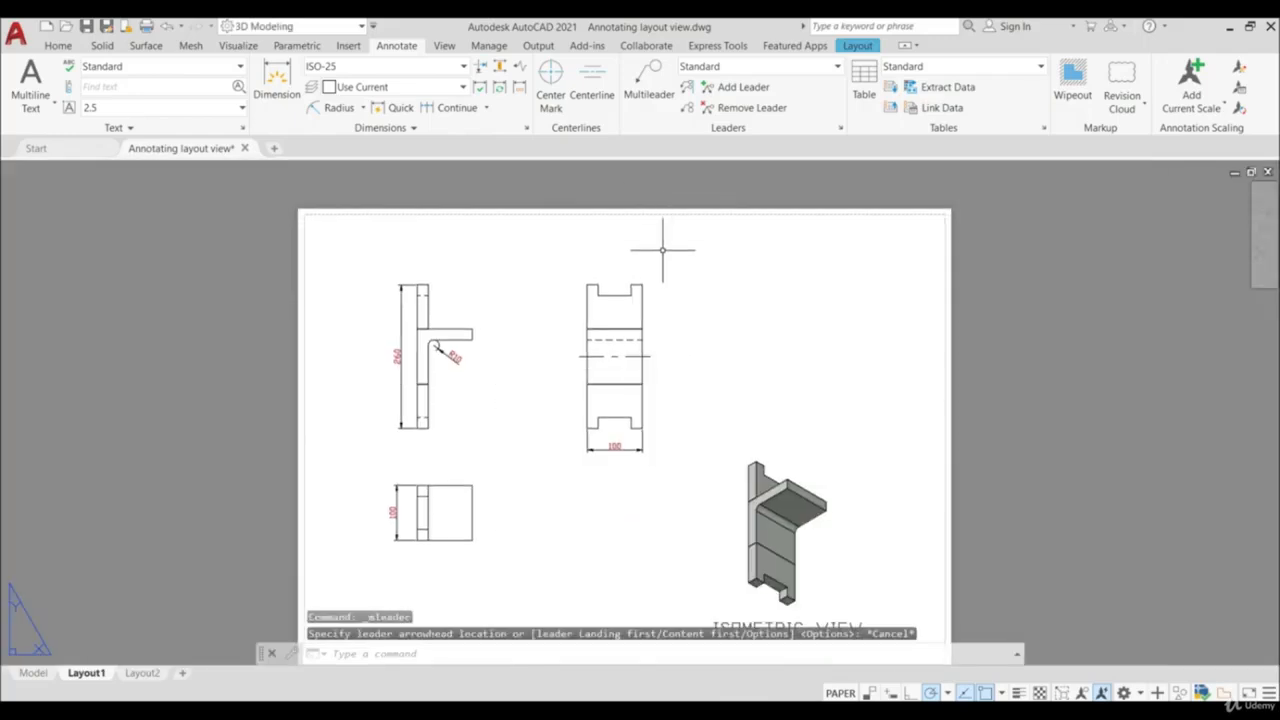
- Attach a multileader to the upper-right corner of the notched view, with its landing above the top notch
scroll(663, 251, up, 2)
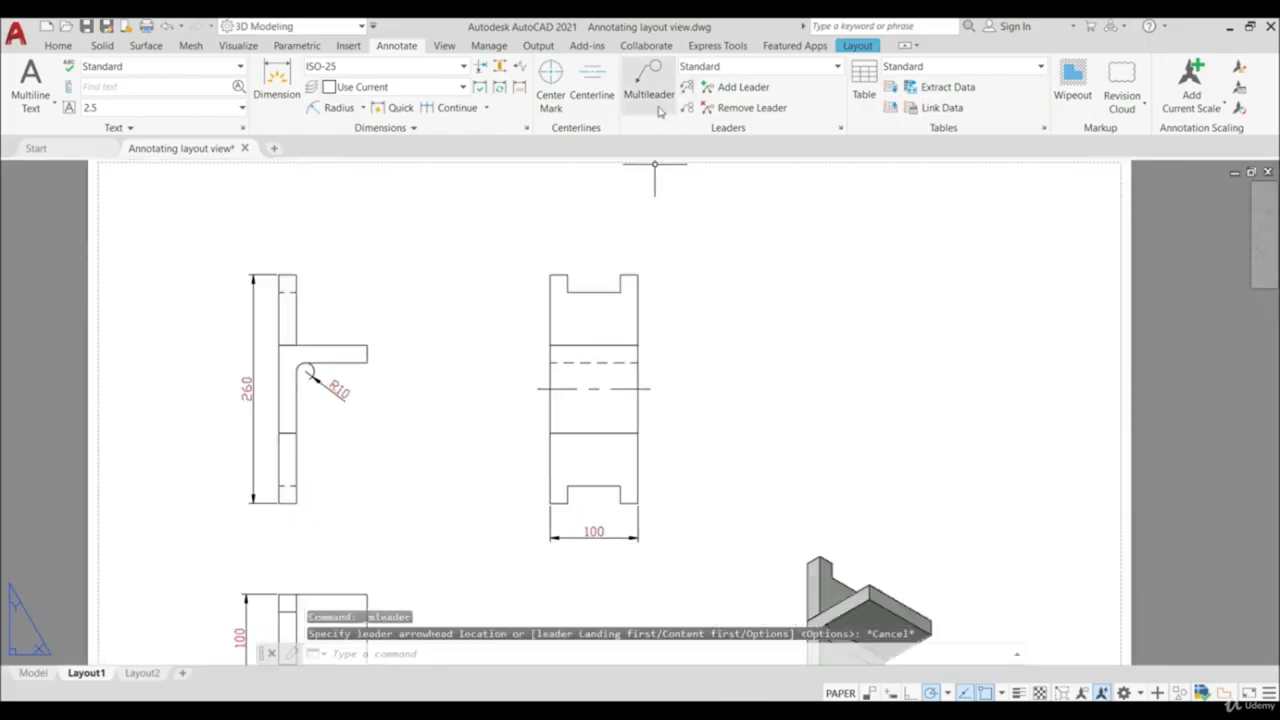
click(649, 78)
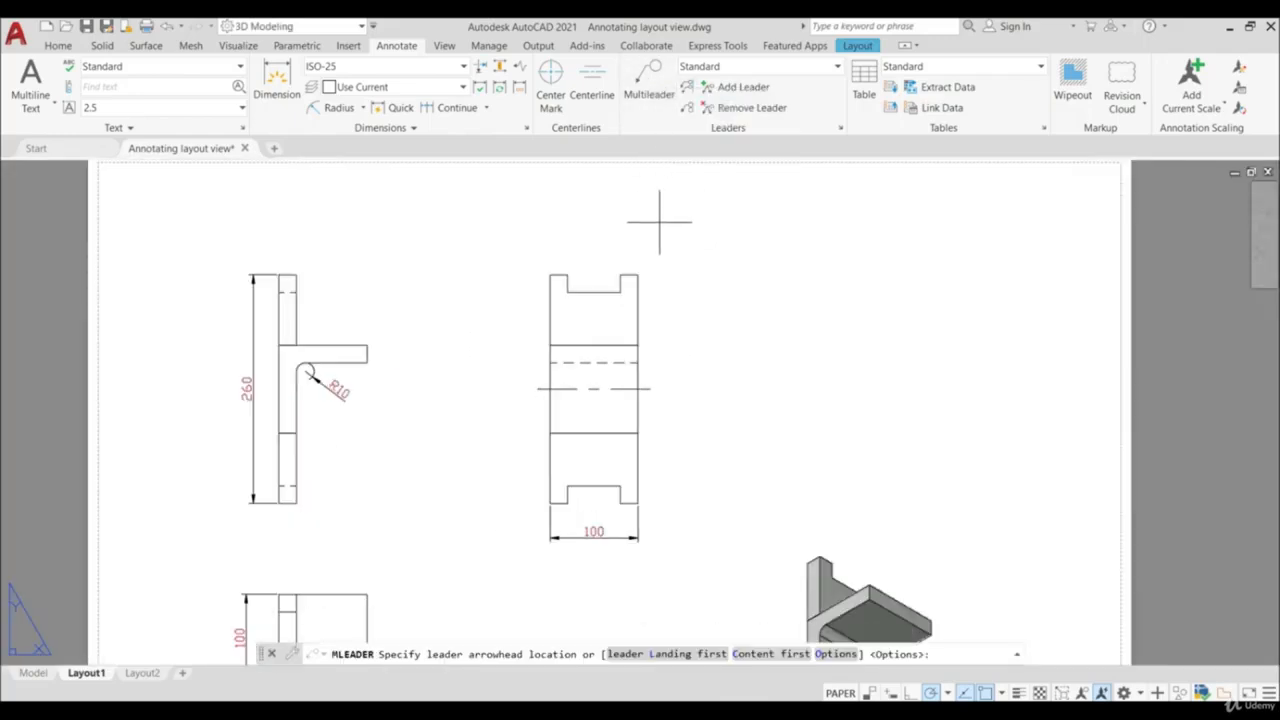
click(638, 274)
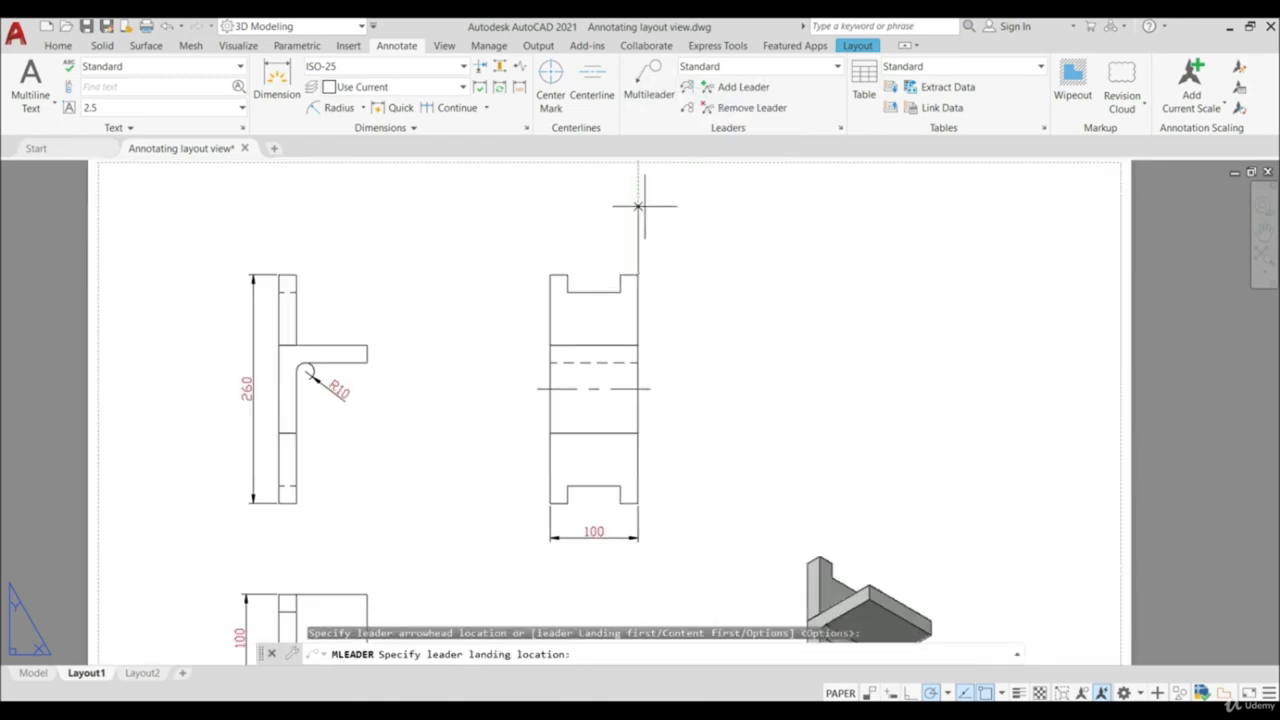
click(581, 216)
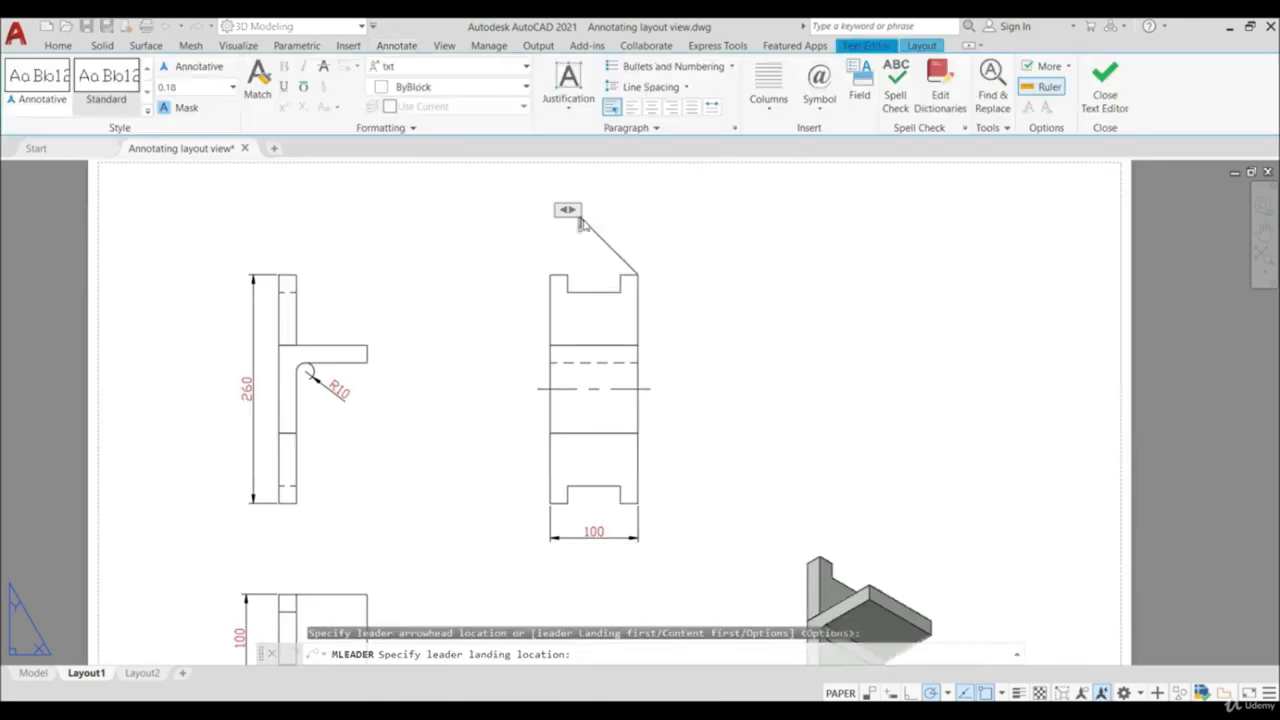
click(1105, 85)
- Modify the Standard multileader style, setting its text height to 2.5
scroll(610, 228, up, 6)
scroll(622, 237, down, 3)
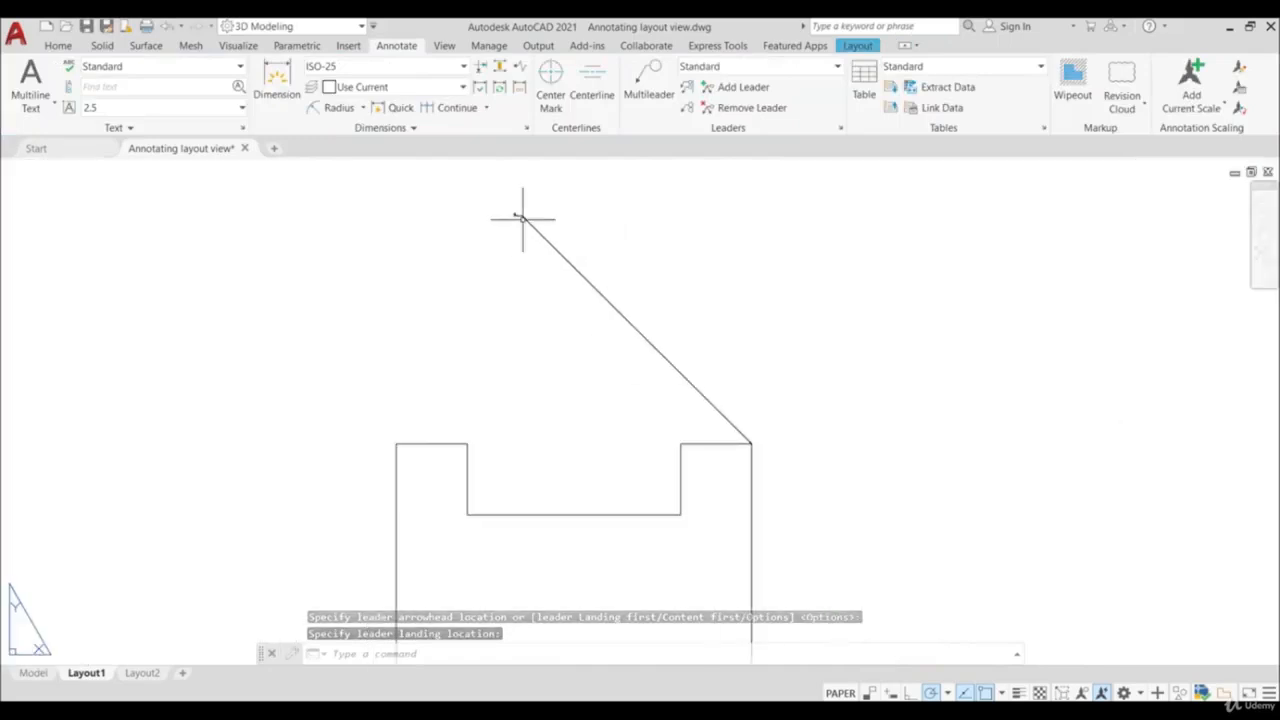
click(841, 129)
click(946, 356)
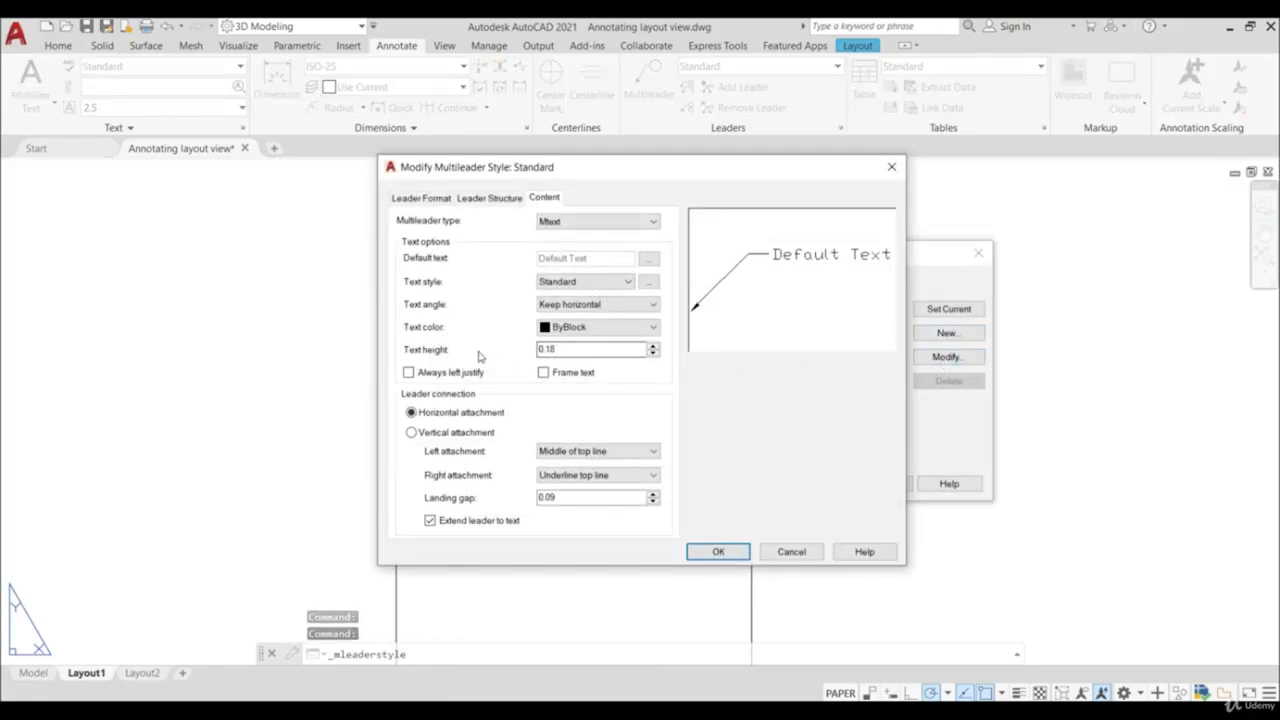
double_click(590, 350)
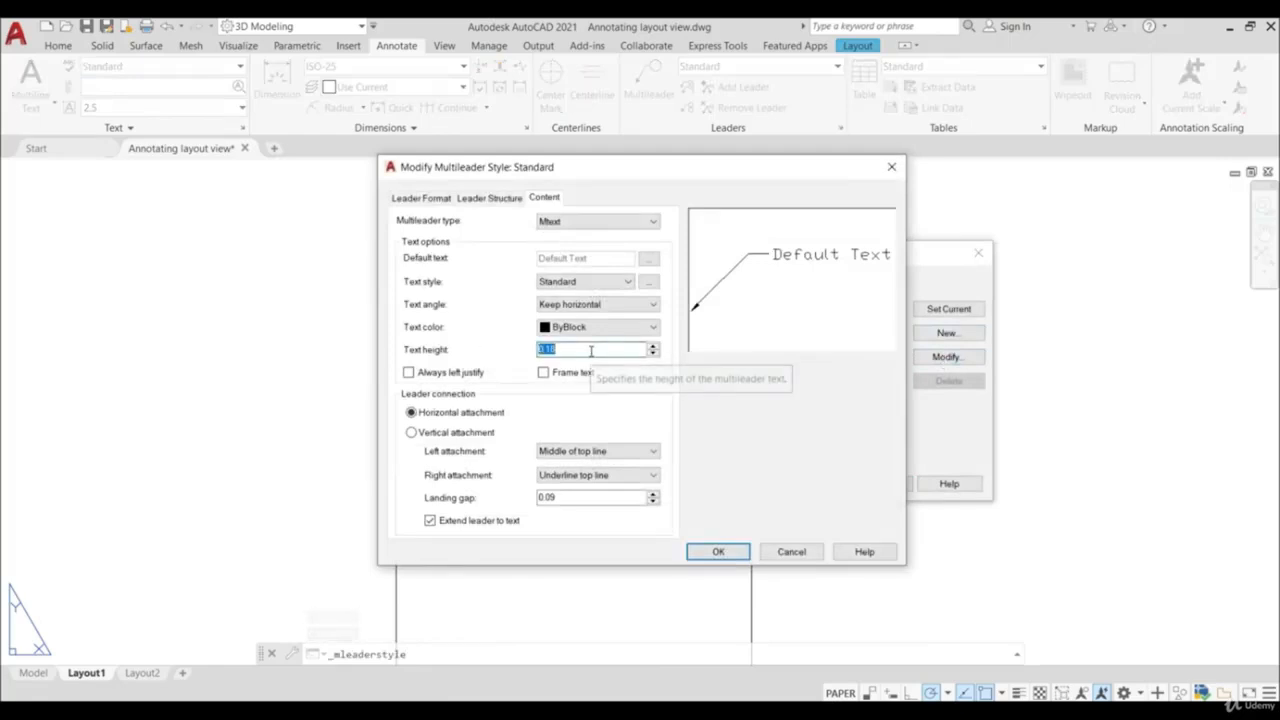
text(2.5)
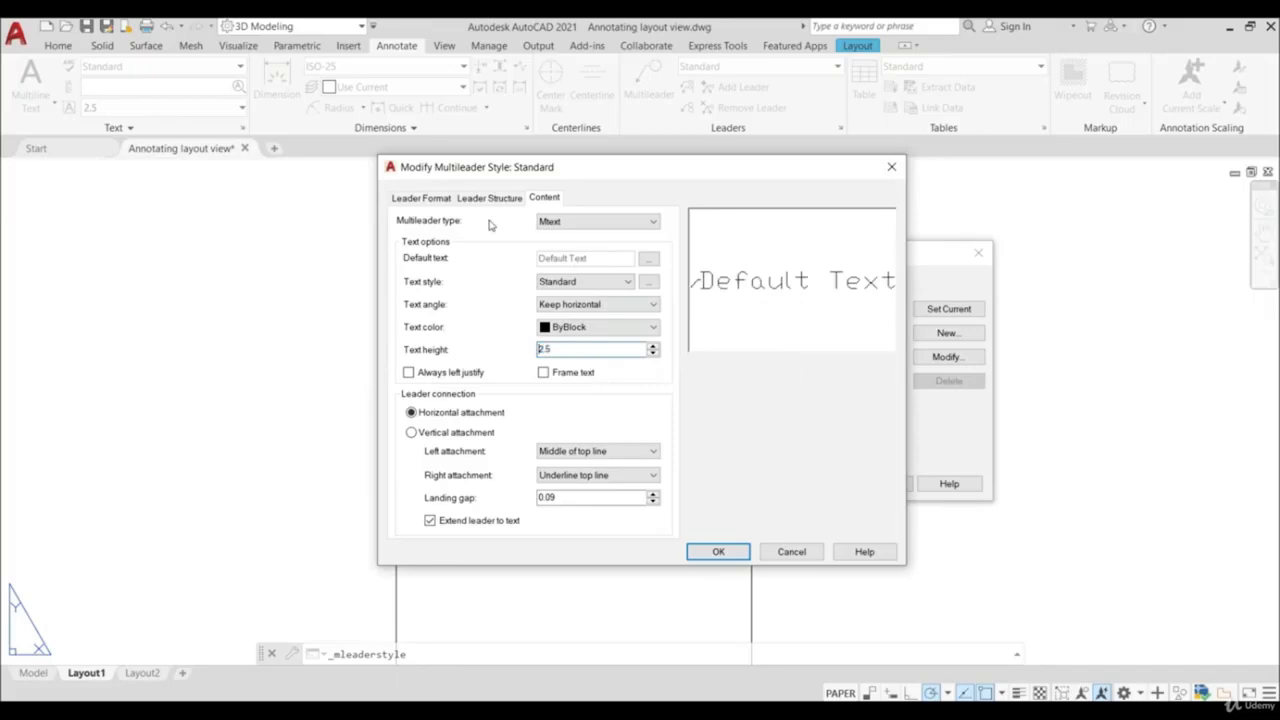
- Set the Standard multileader style's arrowhead size to 2.5 and save the style changes
click(421, 198)
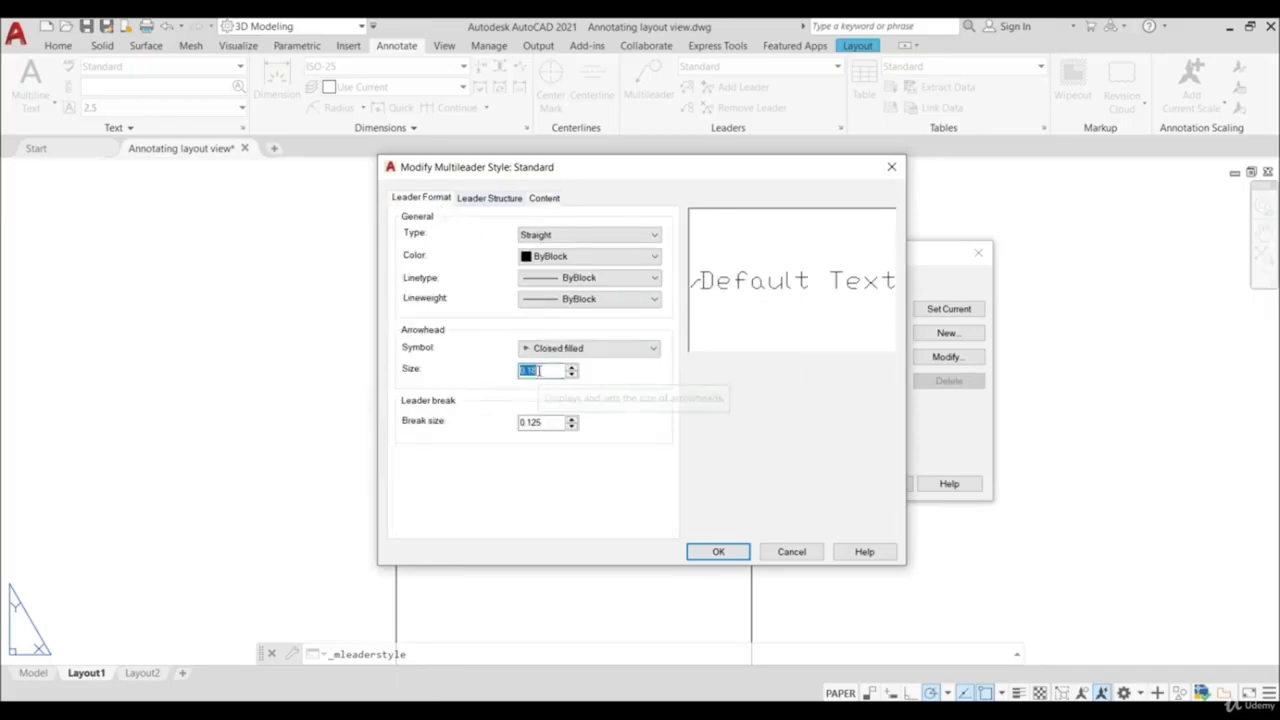
text(2.5)
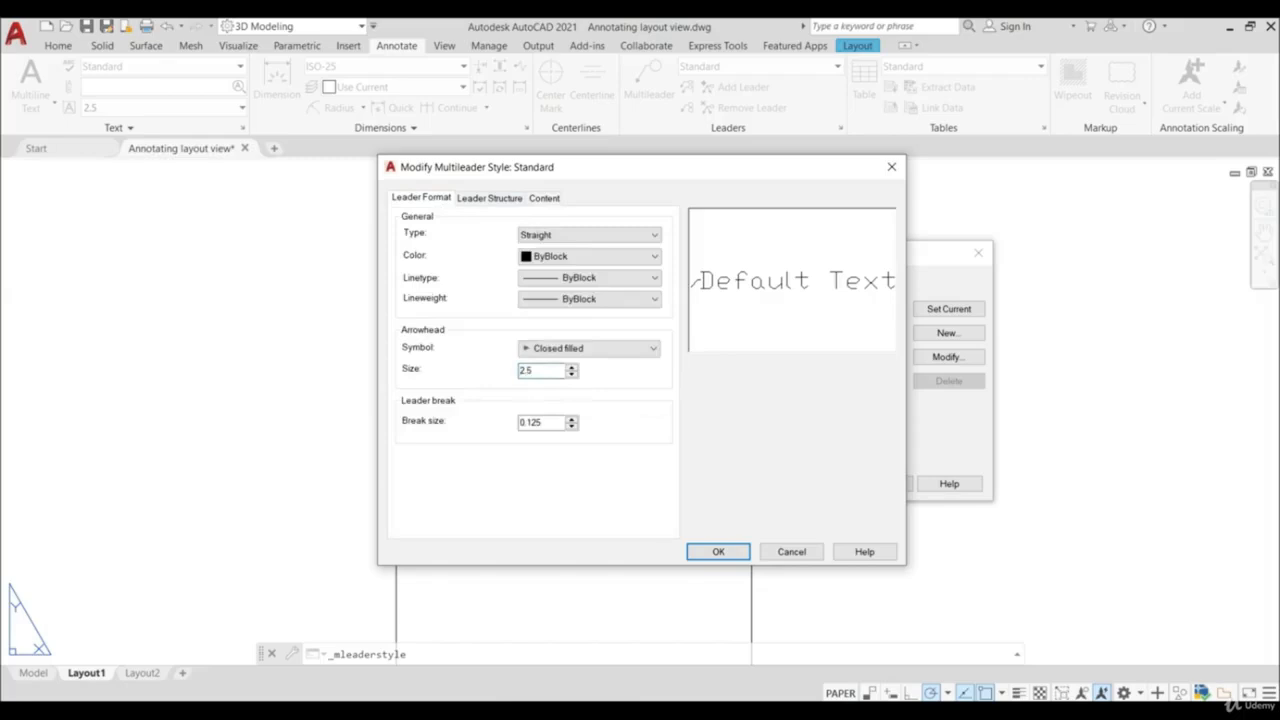
click(729, 551)
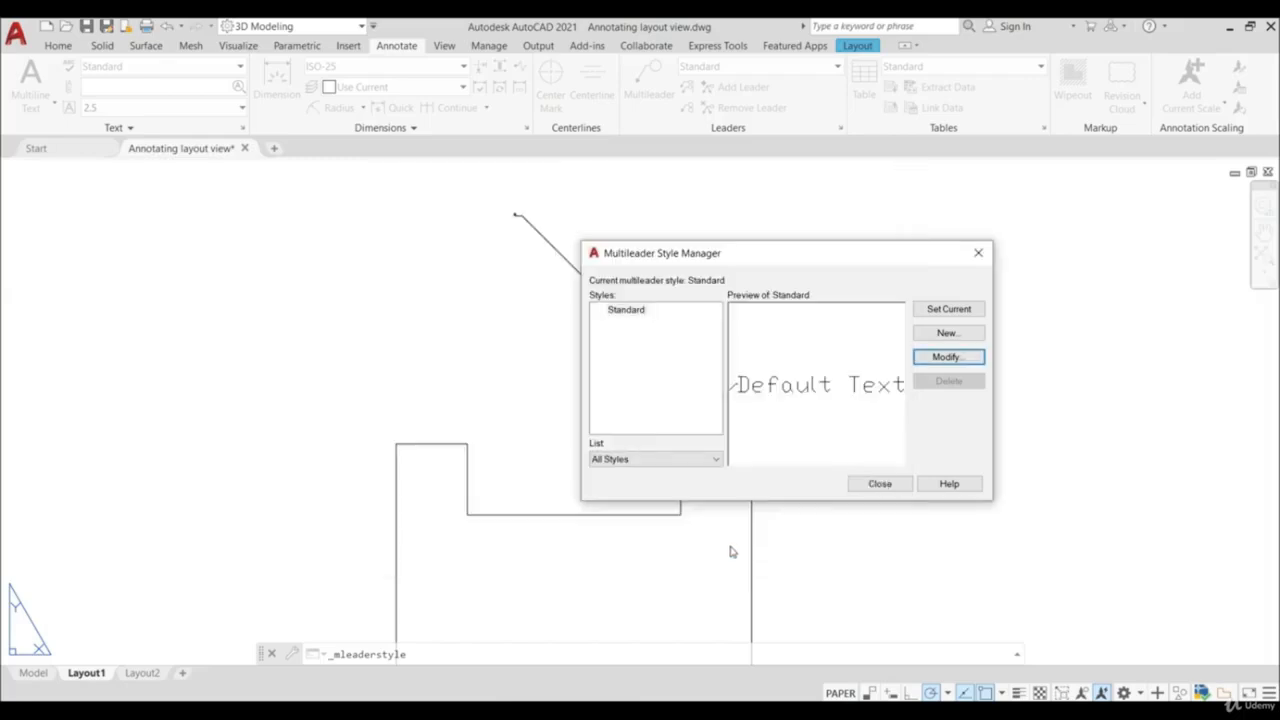
click(879, 484)
- Insert a table with 4 columns and 3 data rows in the empty area above the isometric view, titled "TEXT"
scroll(770, 440, down, 5)
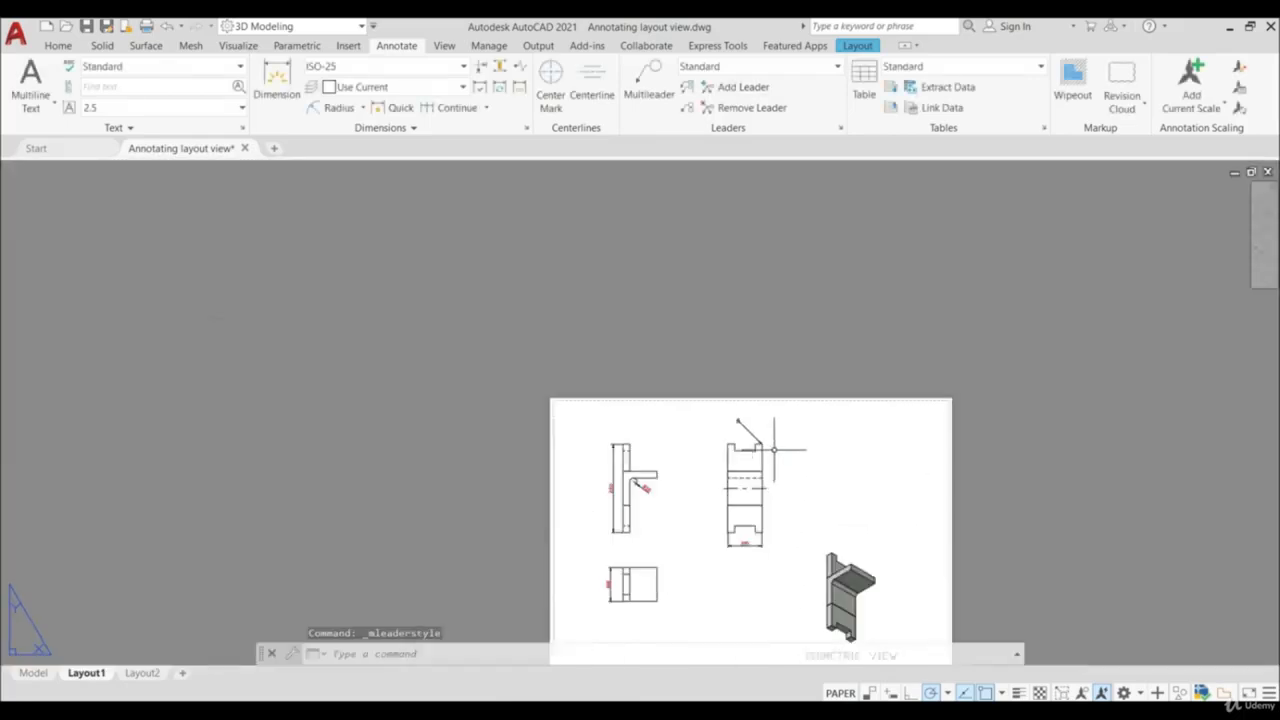
scroll(725, 557, up, 3)
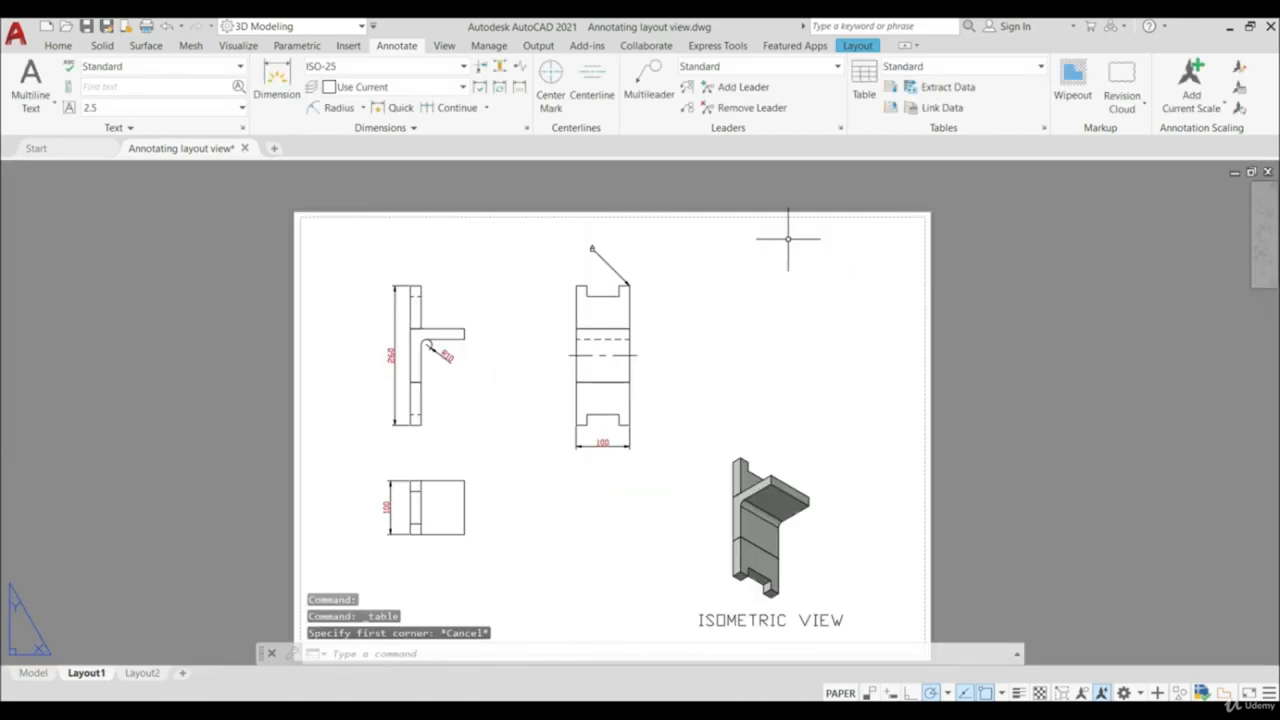
click(862, 80)
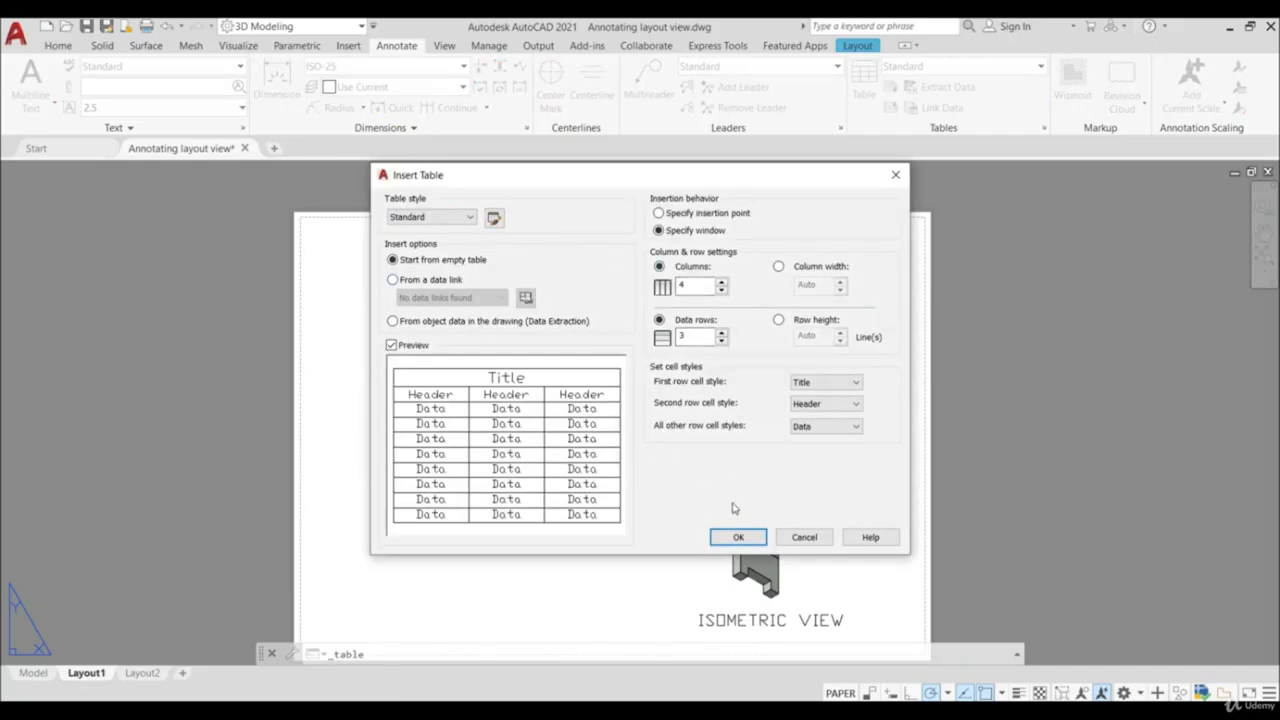
click(737, 538)
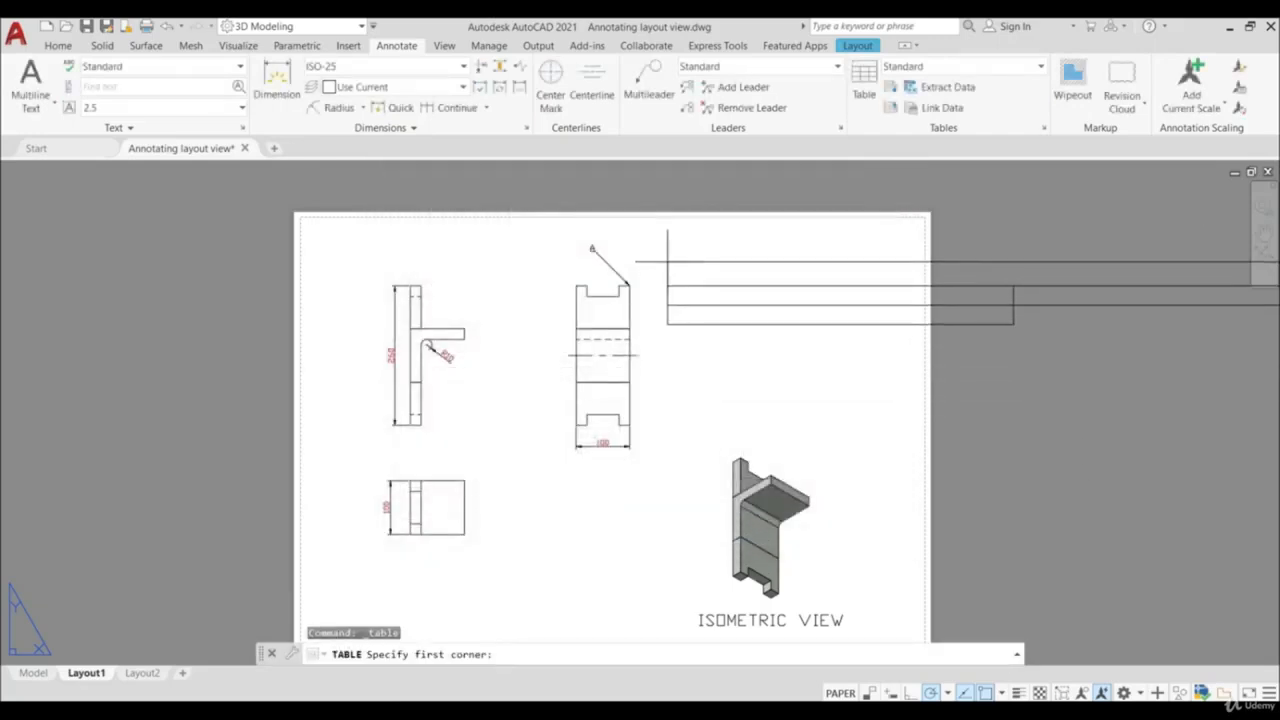
click(667, 261)
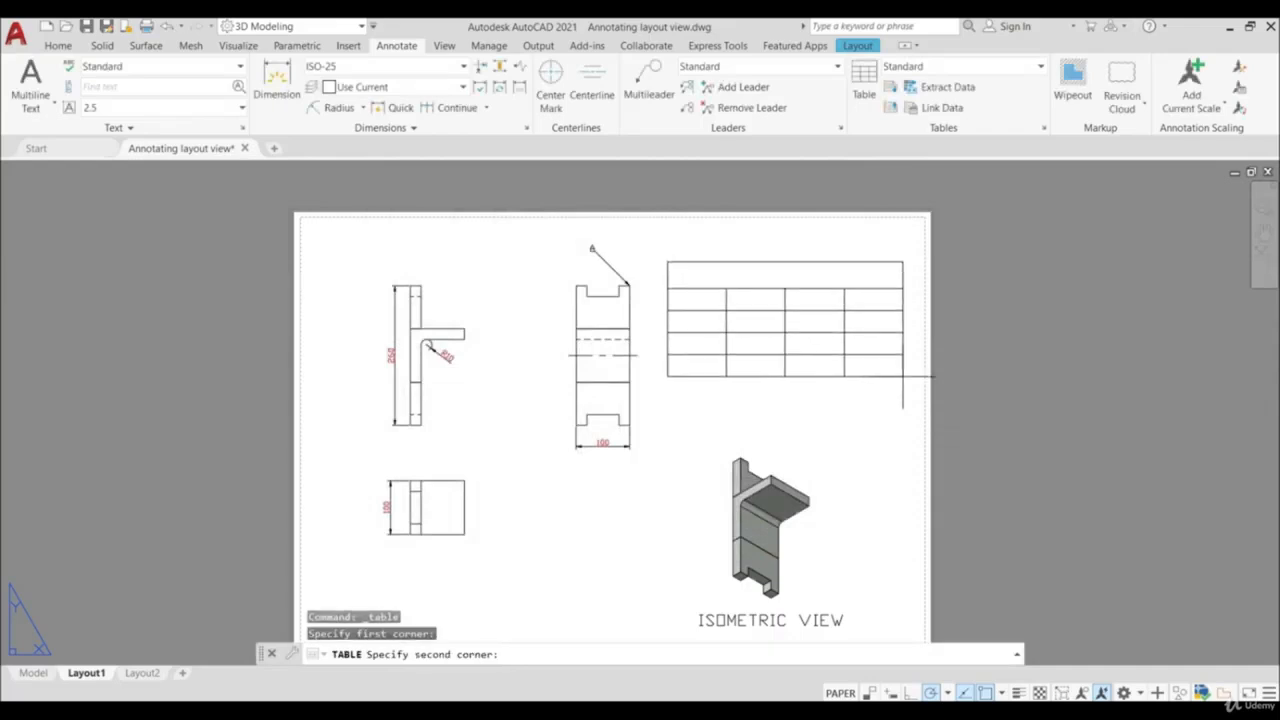
click(902, 377)
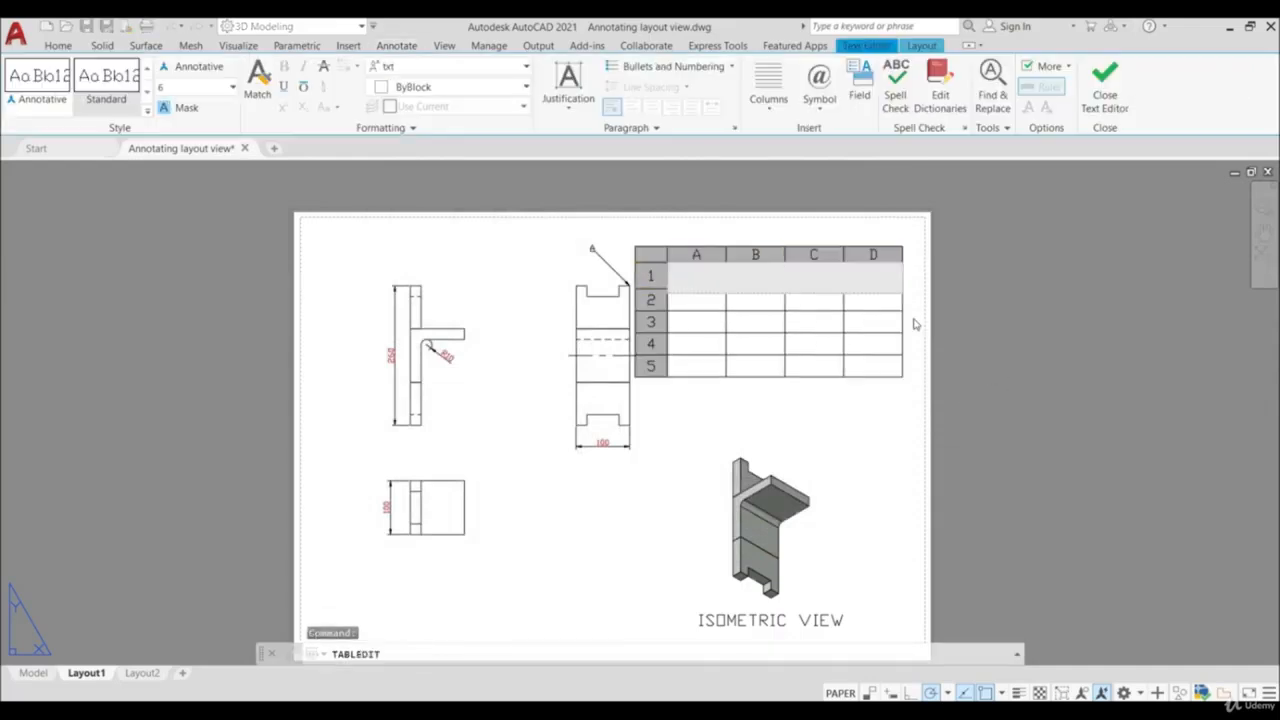
text(TEXT)
click(1087, 356)
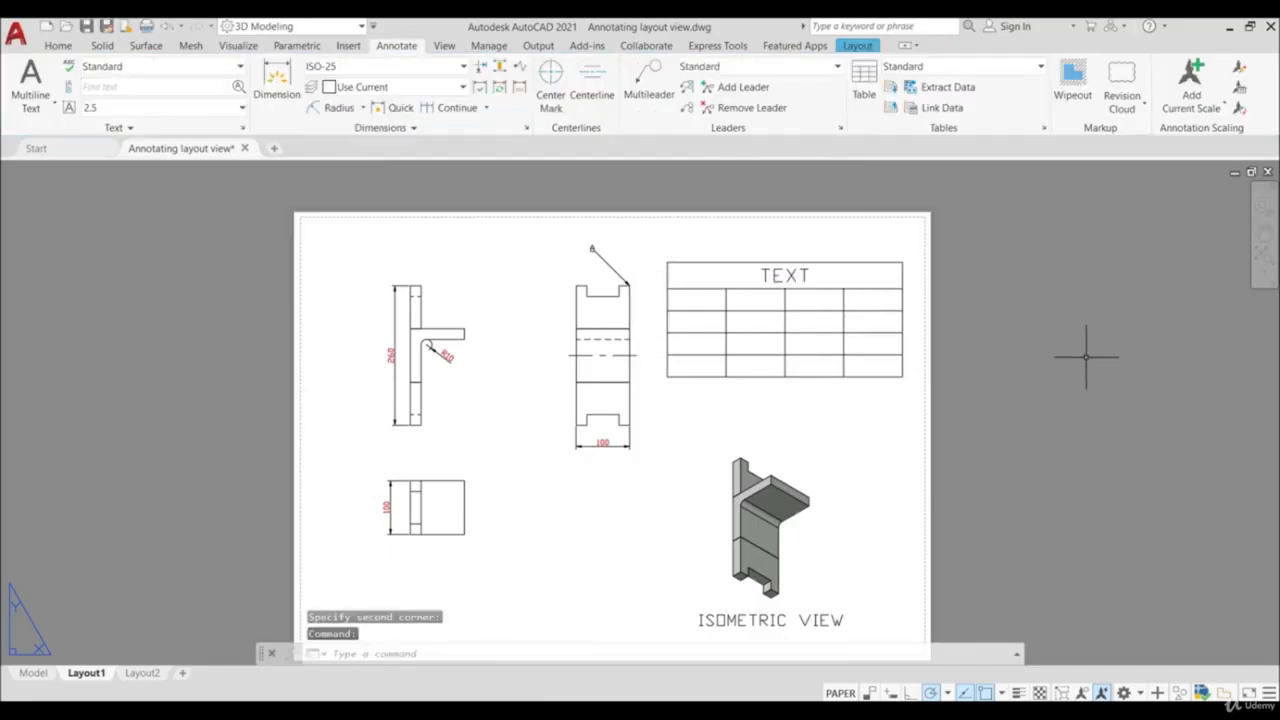
- Plot Layout1 with the DWG To PDF.pc3 plotter
scroll(965, 420, down, 2)
scroll(971, 414, up, 2)
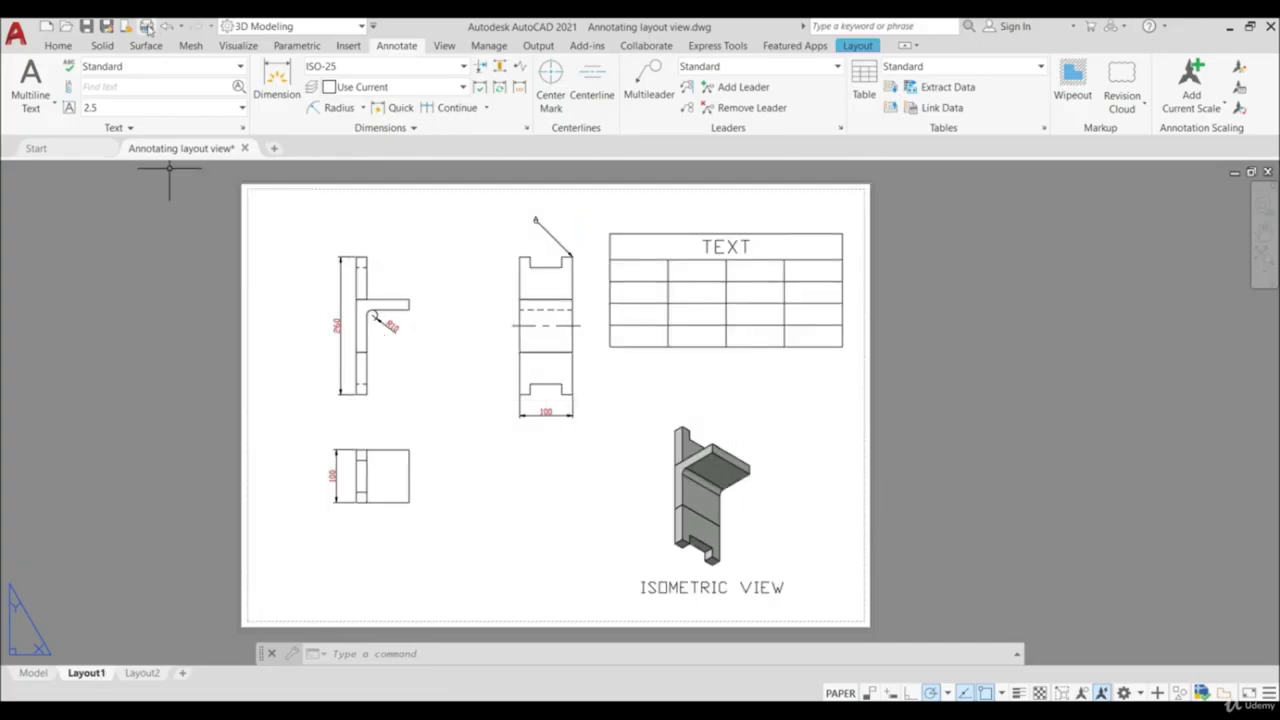
click(146, 27)
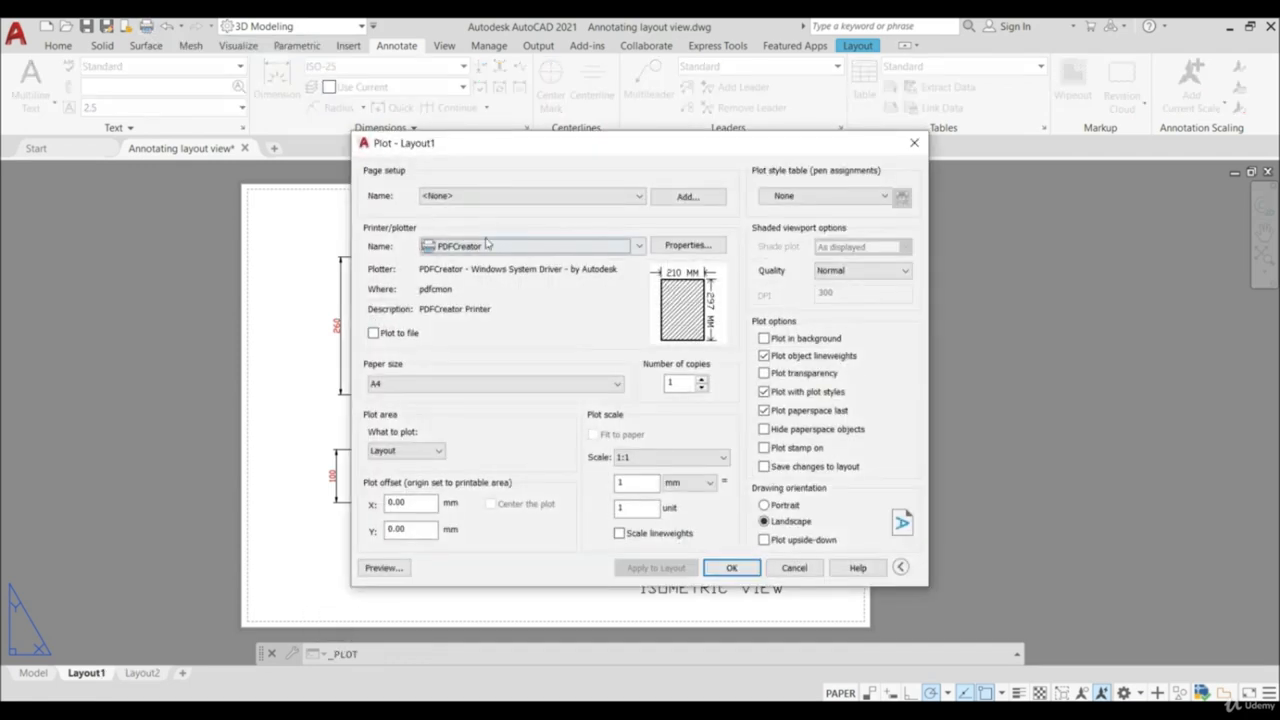
click(486, 245)
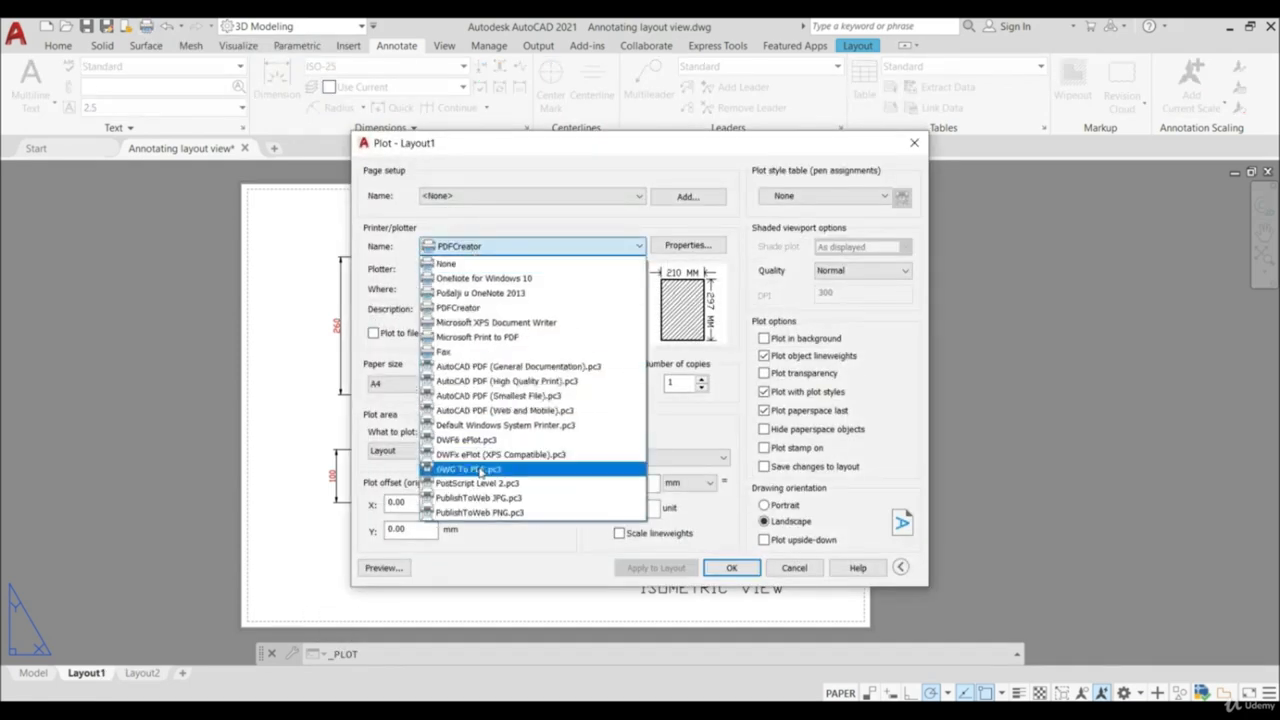
click(481, 470)
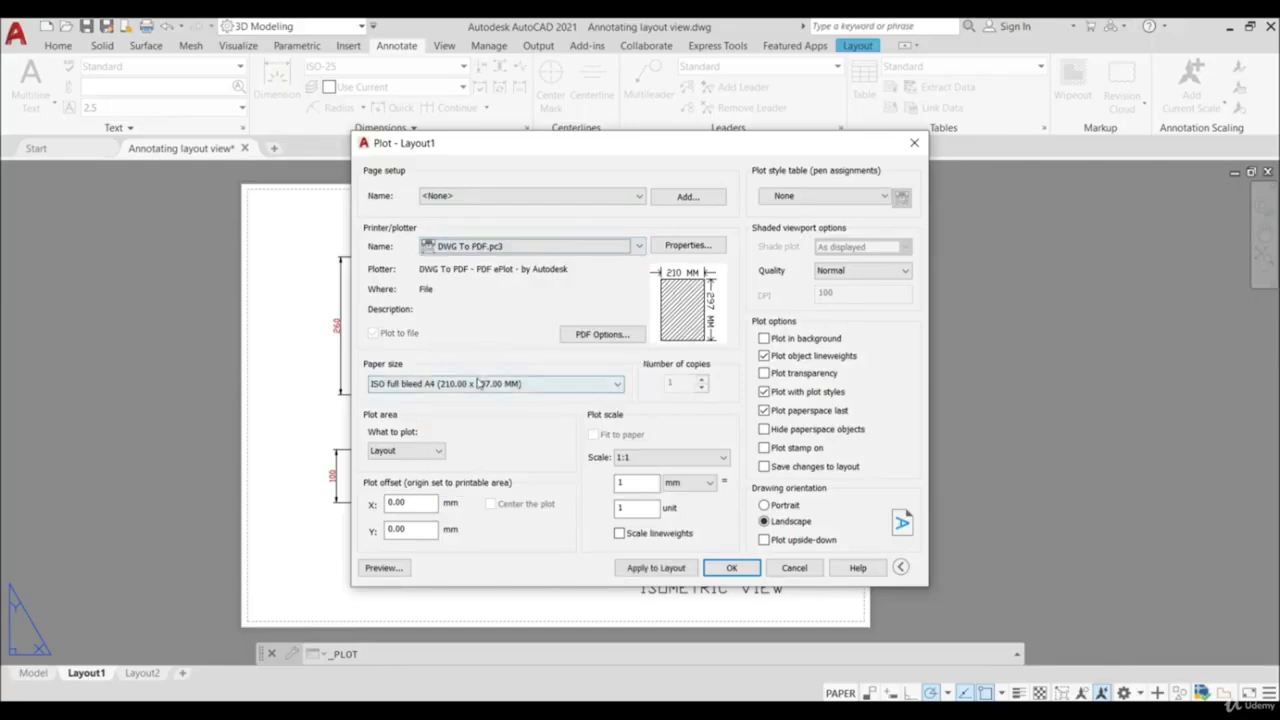
click(733, 568)
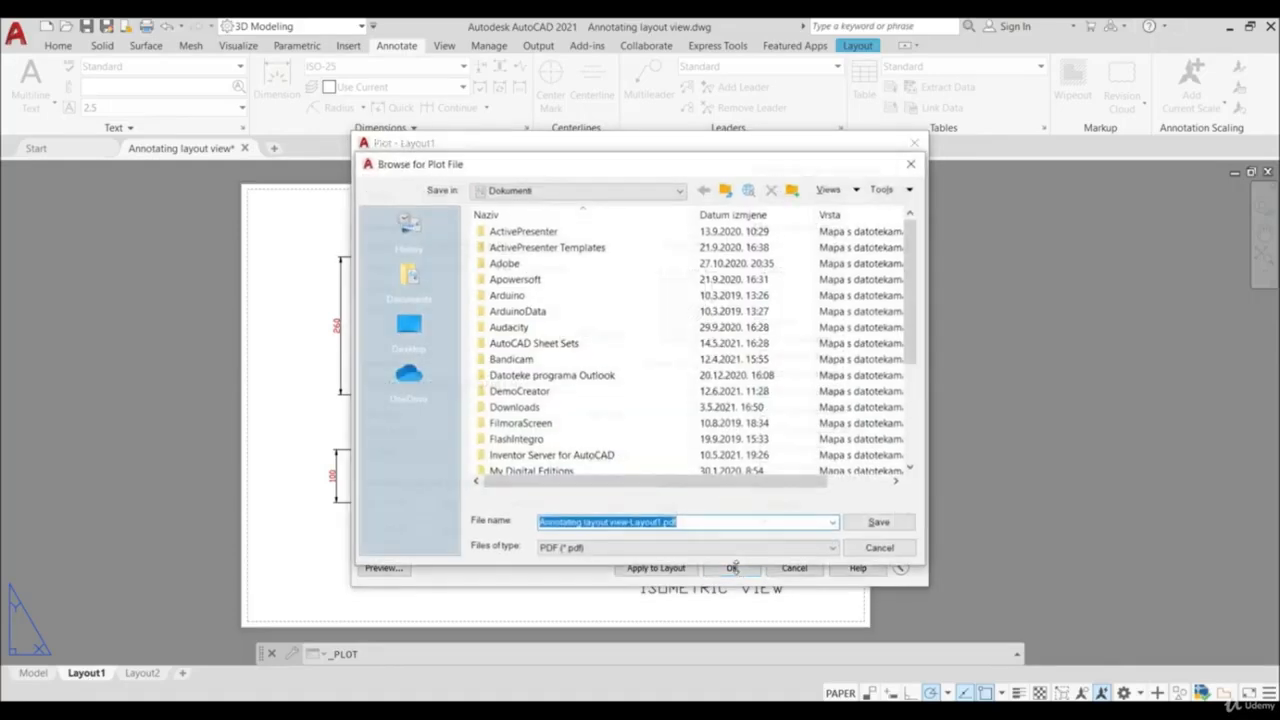
- Save the plotted PDF to the desktop under the file name "Views"
click(406, 327)
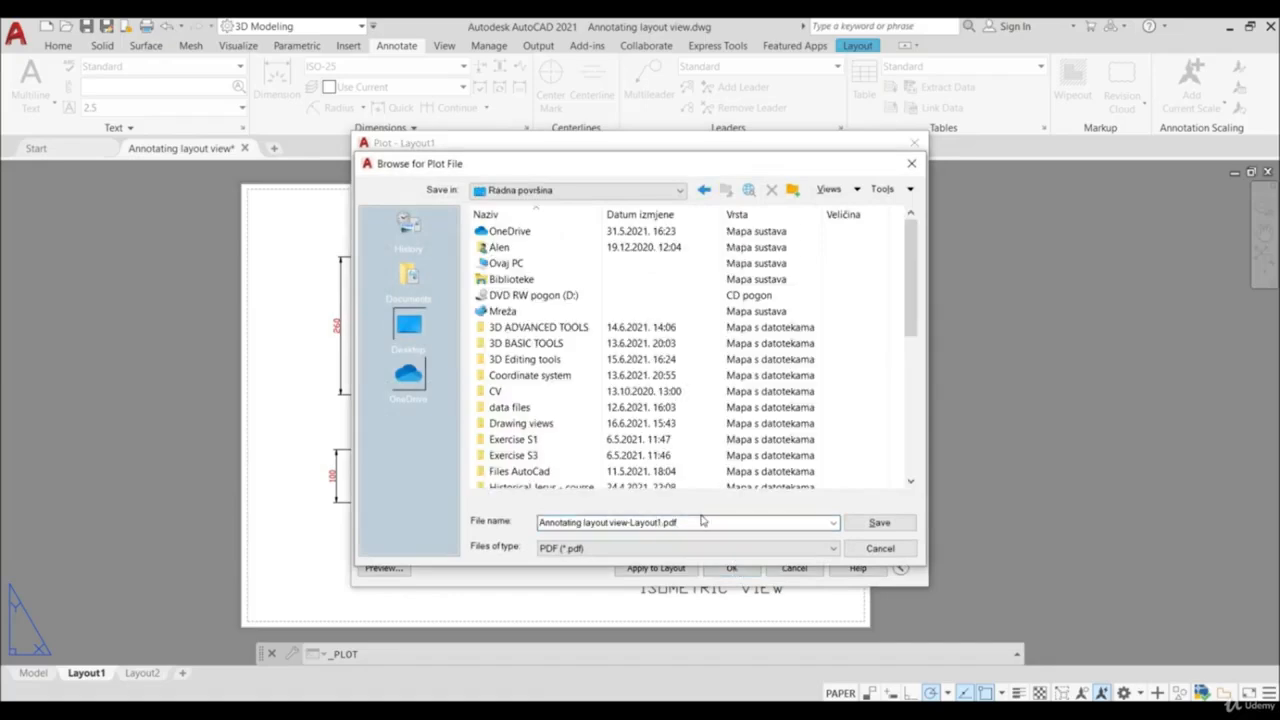
text(Views)
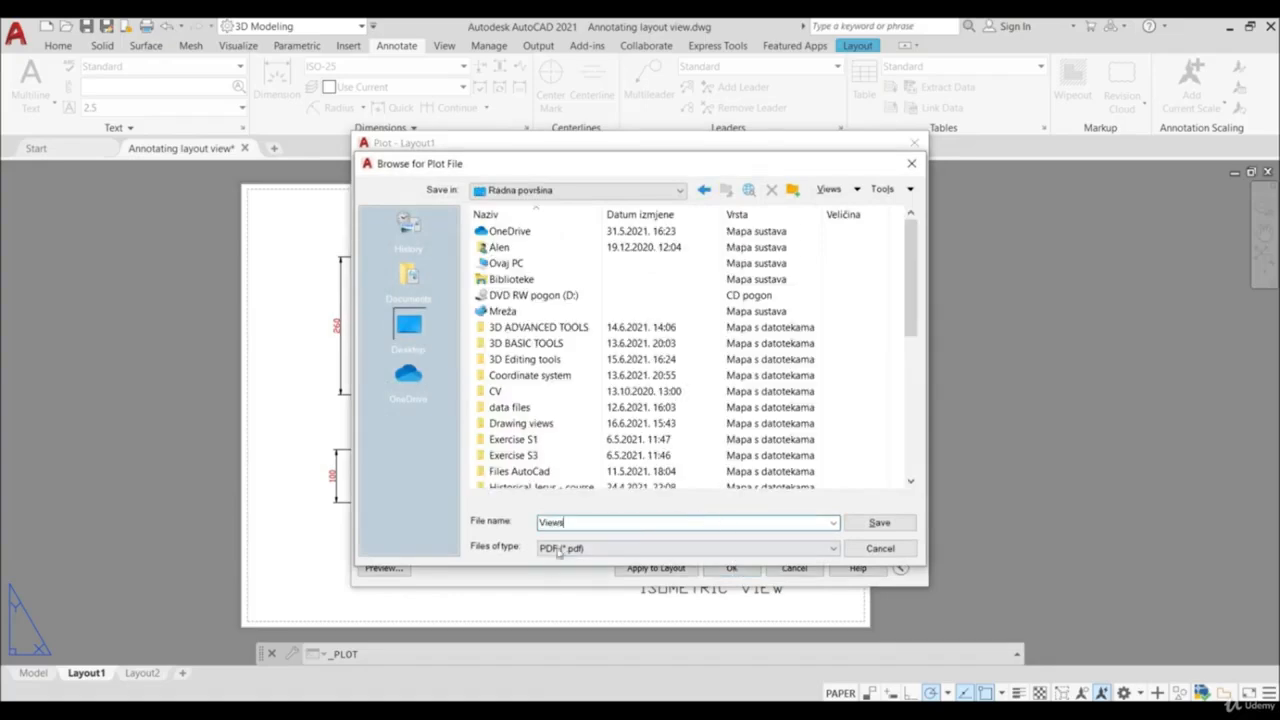
click(880, 523)
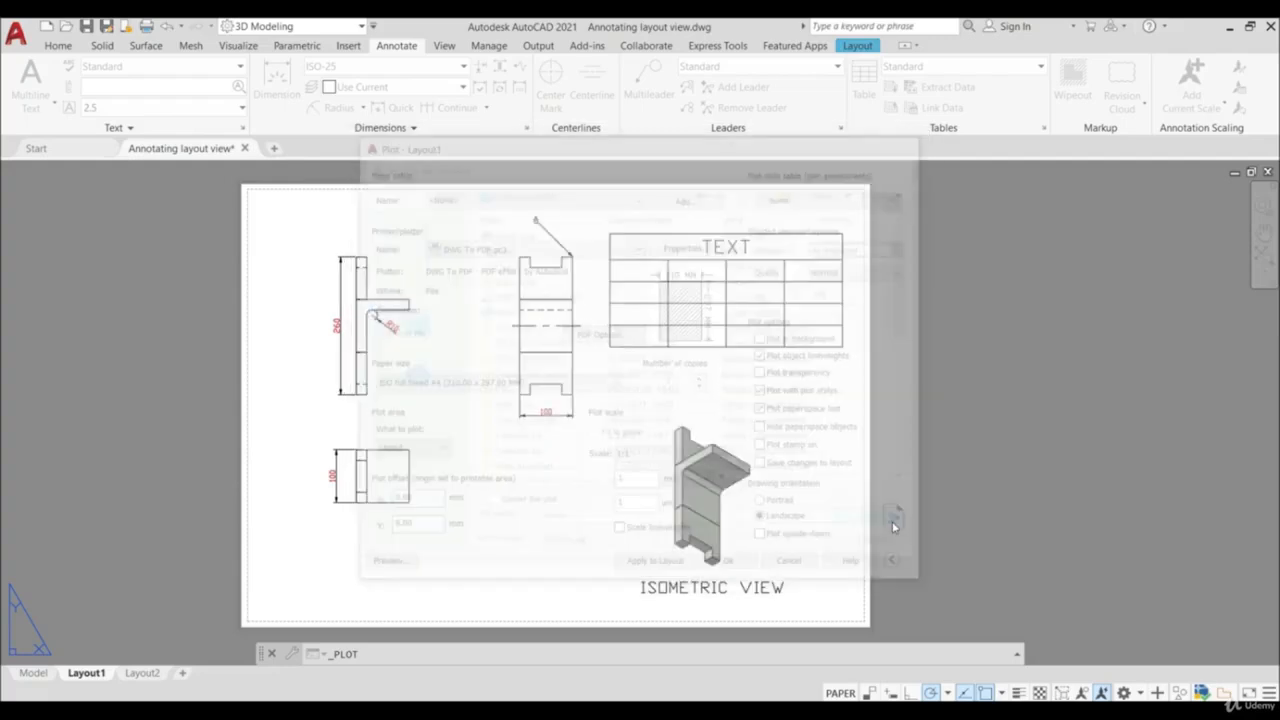